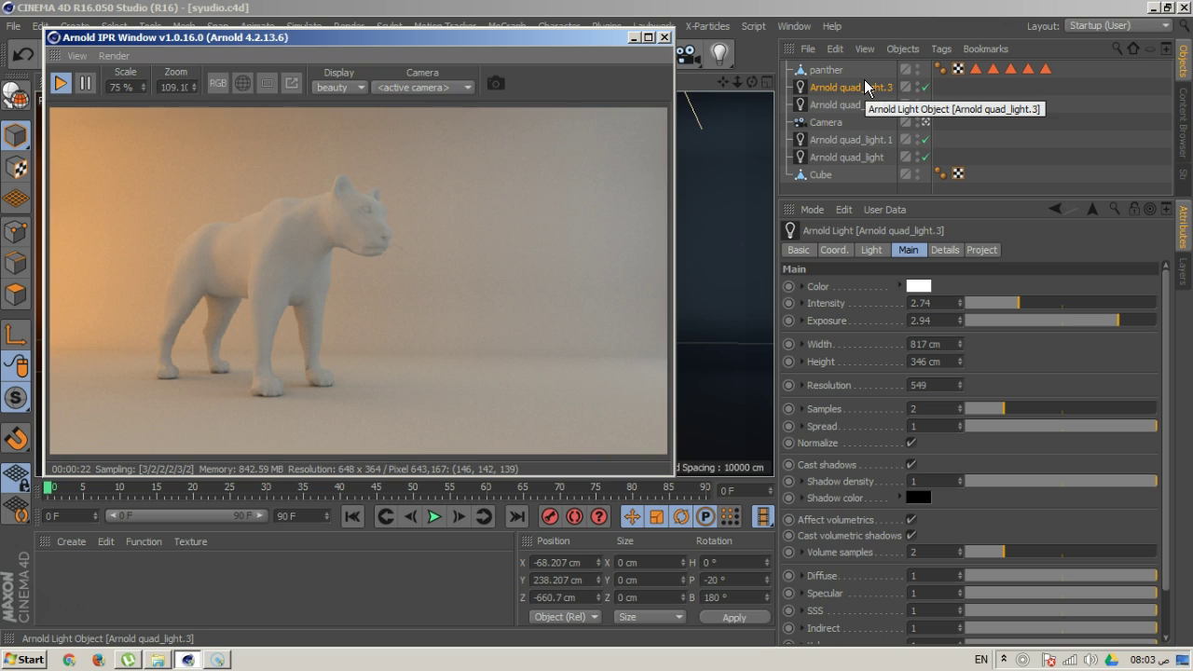
Rename the orange Arnold quad_light to LeftLight and set its exposure to 5
click(838, 157)
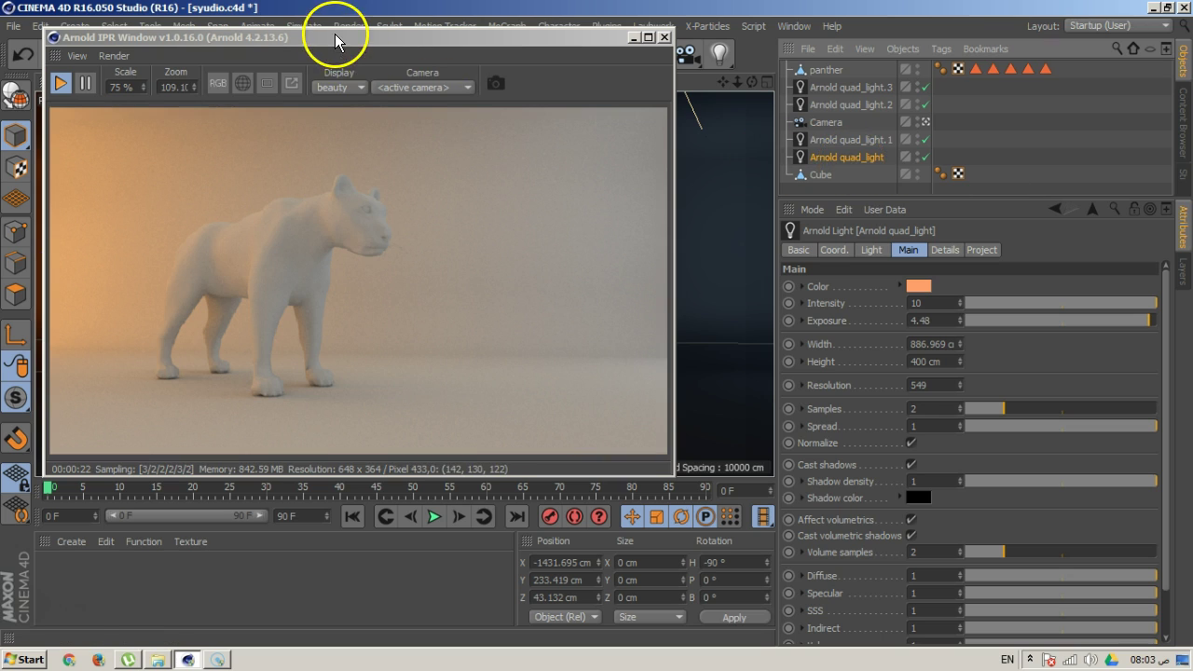
double_click(830, 160)
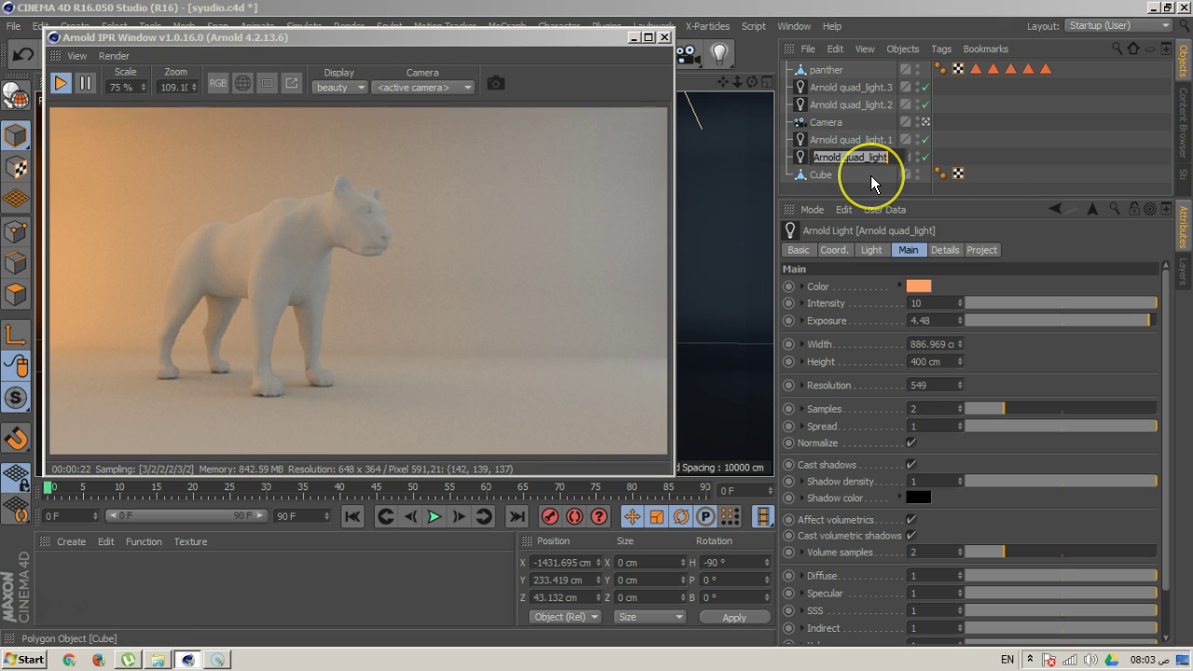
text(LeftLight)
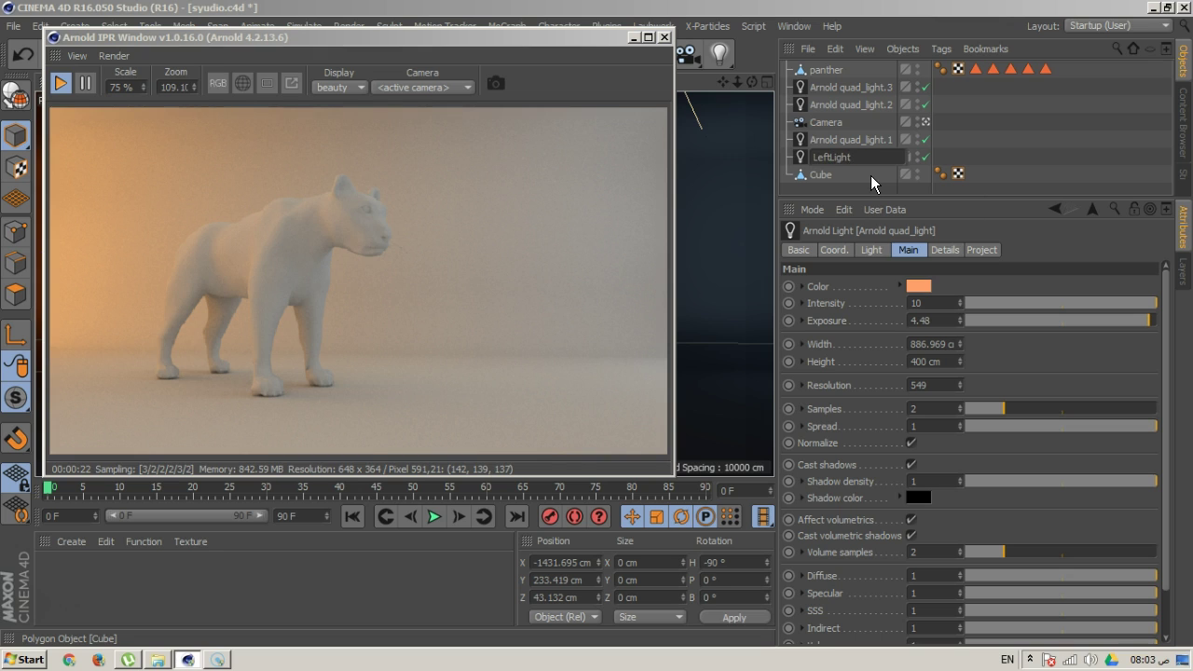
key(Return)
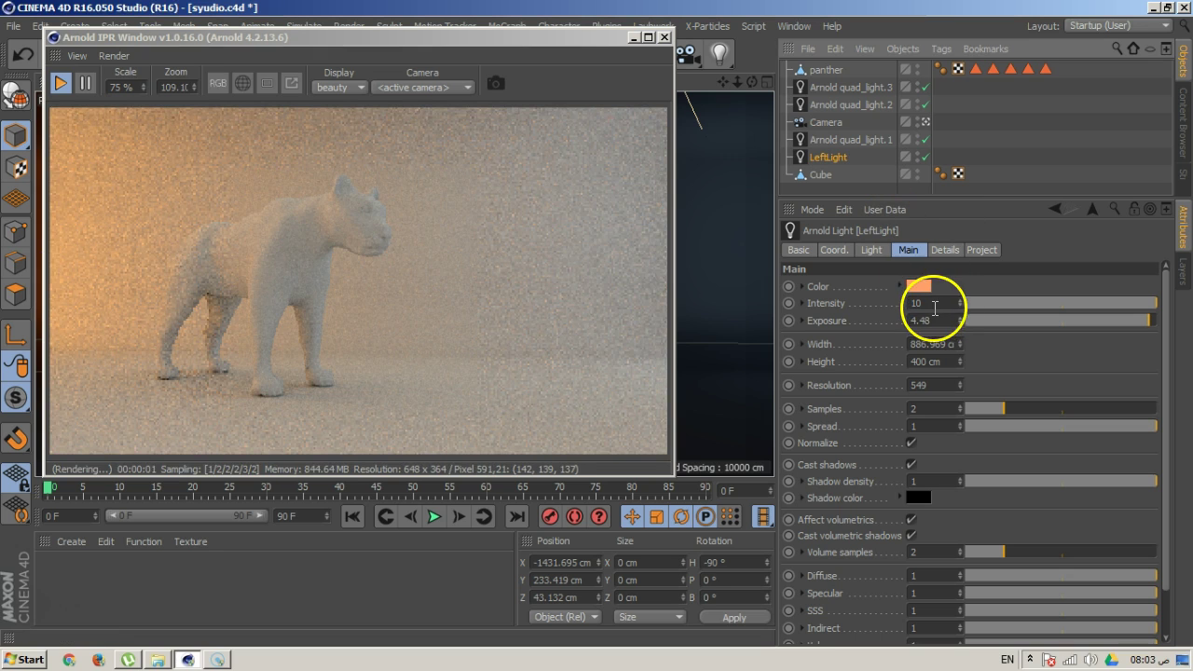
click(914, 321)
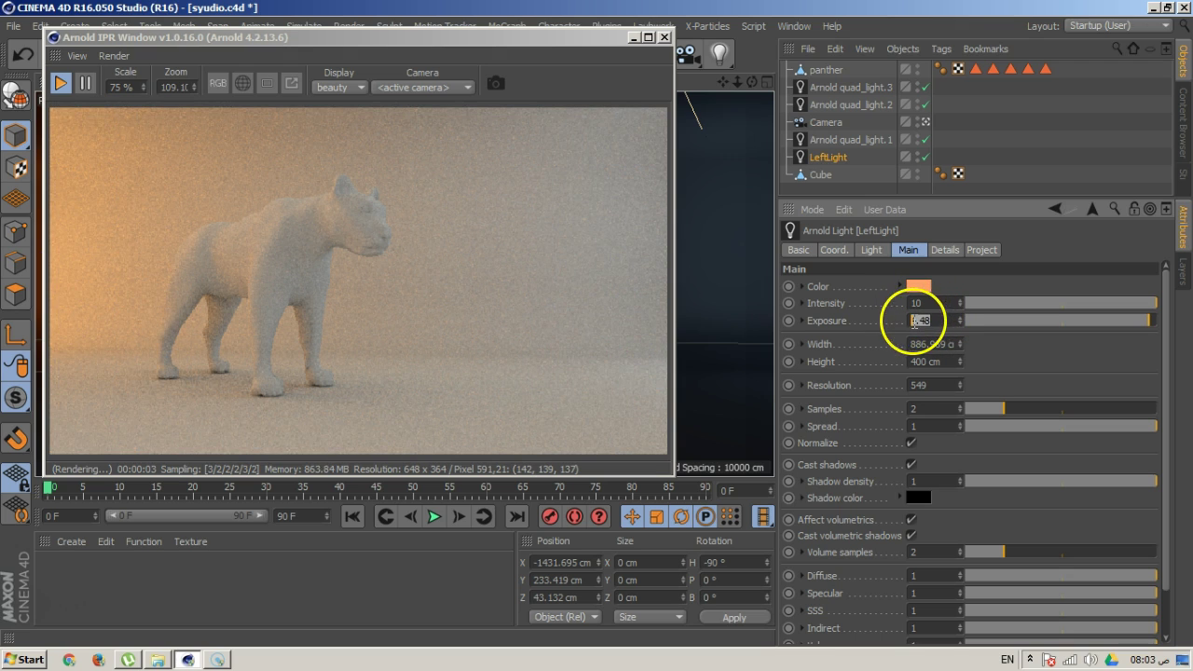
text(5)
key(Return)
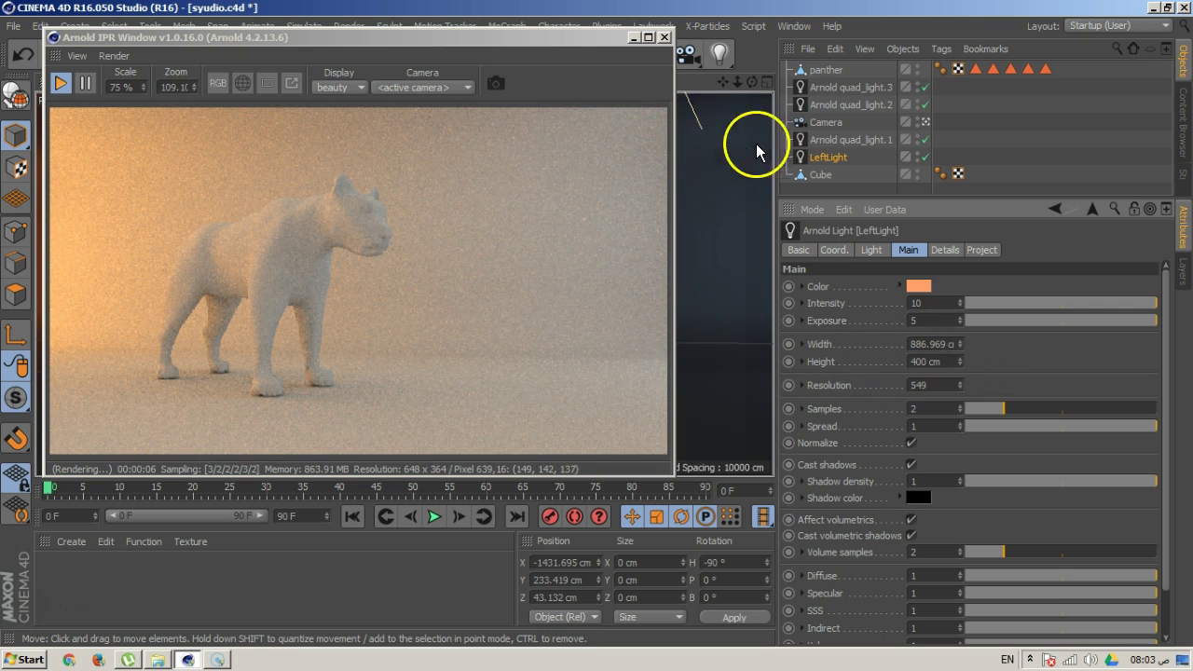
In the Top view, move LeftLight slightly farther away from the panther along X, to about -1463 cm
drag(540, 40, 636, 240)
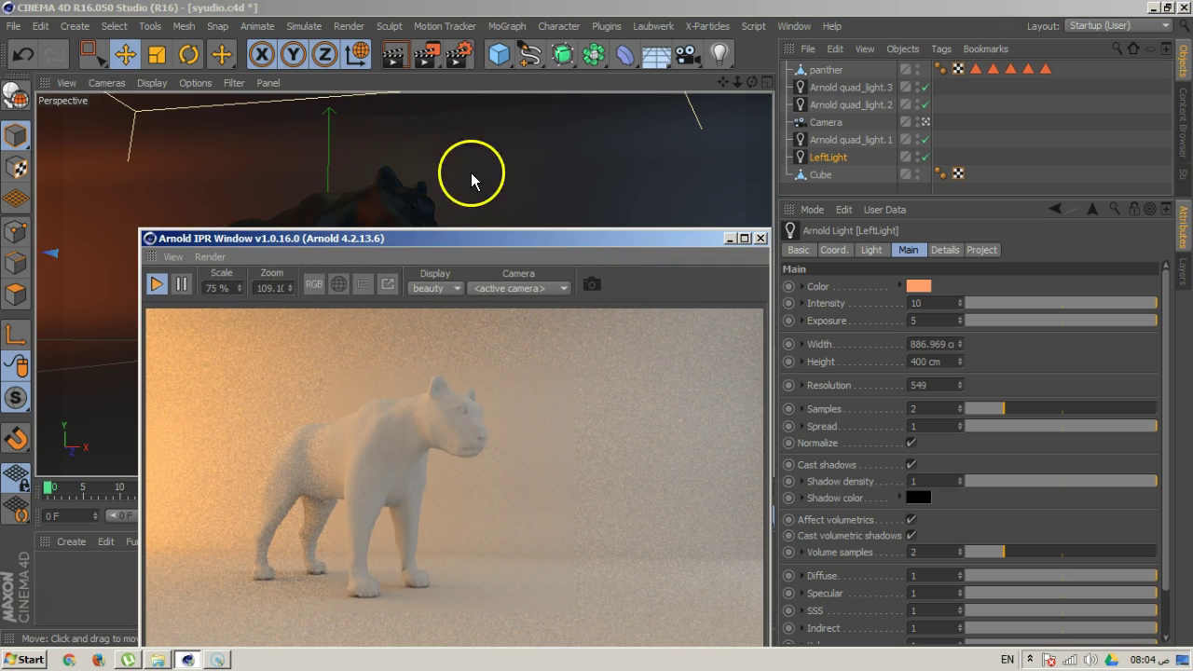
click(763, 82)
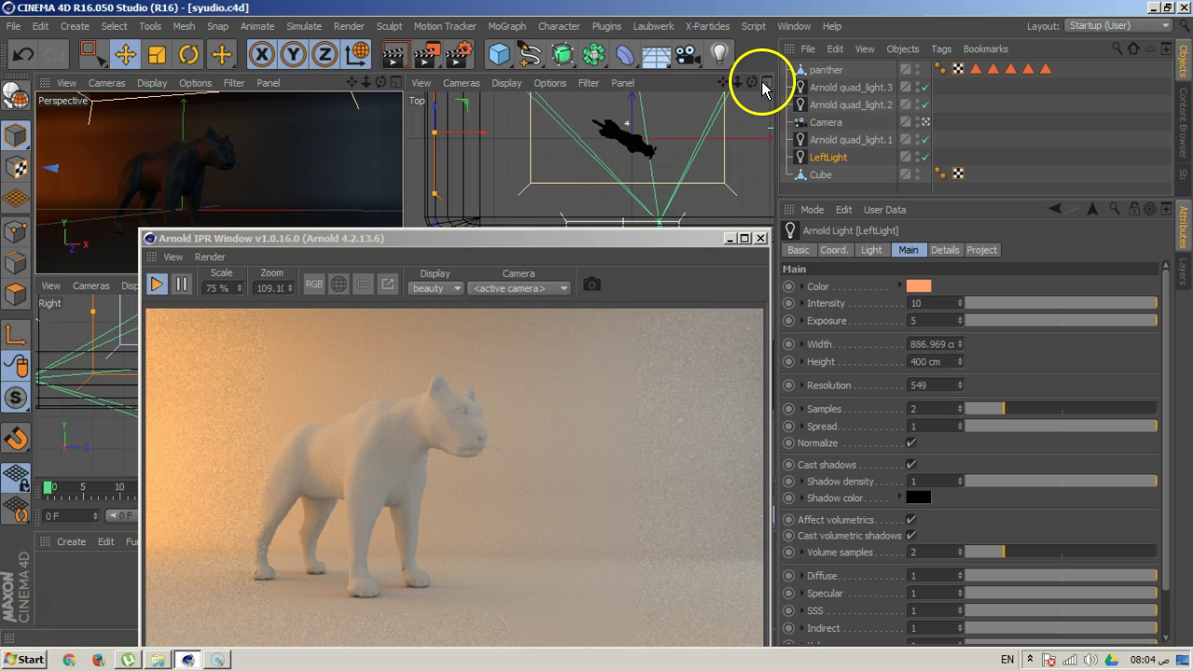
alt+middle_drag(653, 155, 666, 186)
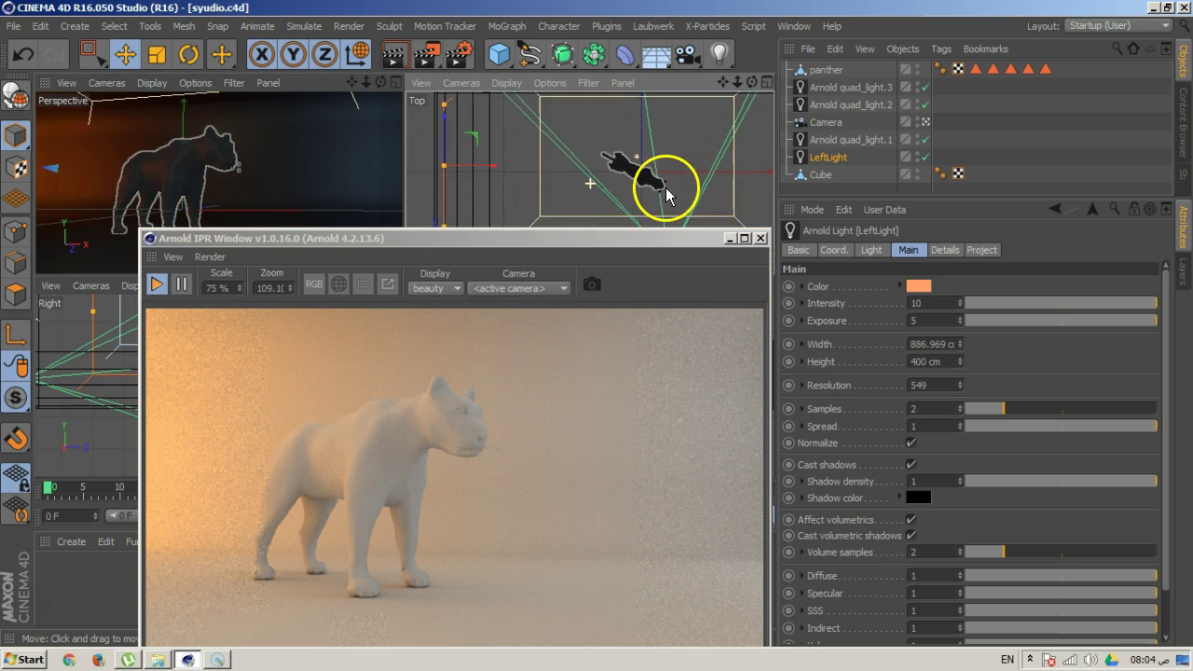
drag(602, 240, 548, 350)
mouse_move(587, 182)
alt+middle_down()
mouse_move(570, 218)
mouse_move(593, 178)
alt+middle_up()
drag(509, 151, 492, 152)
drag(487, 351, 438, 42)
Rename Arnold quad_light.1 to RightLight and check its color temperature and main light settings
double_click(854, 141)
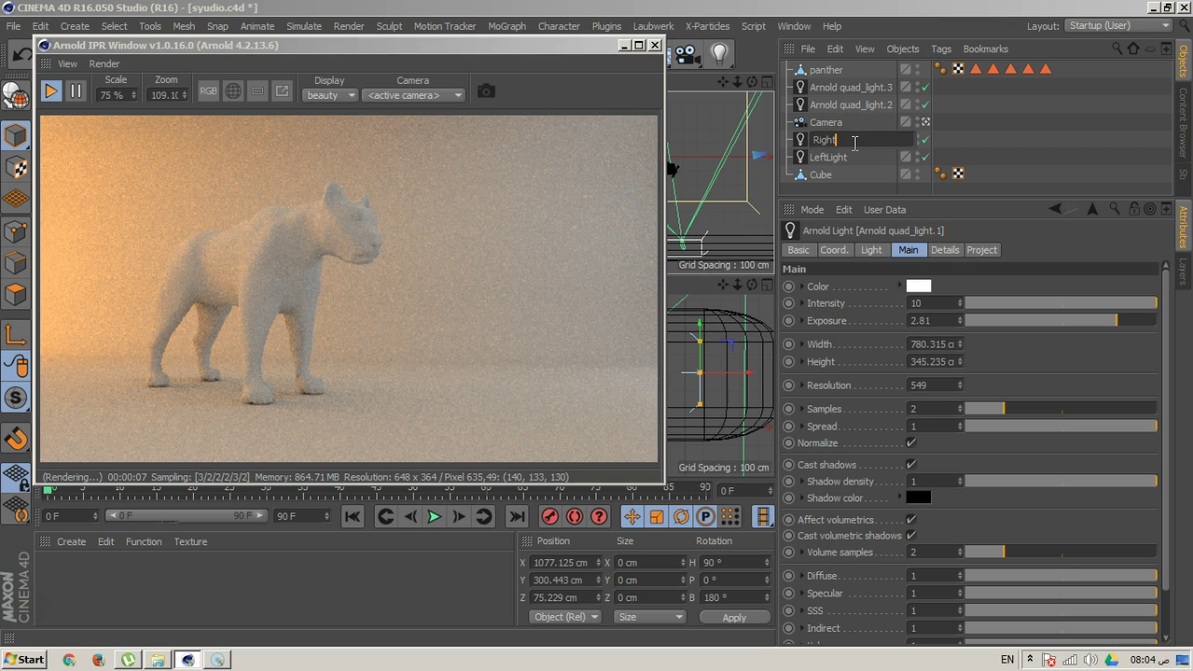
text(RightLight)
key(Return)
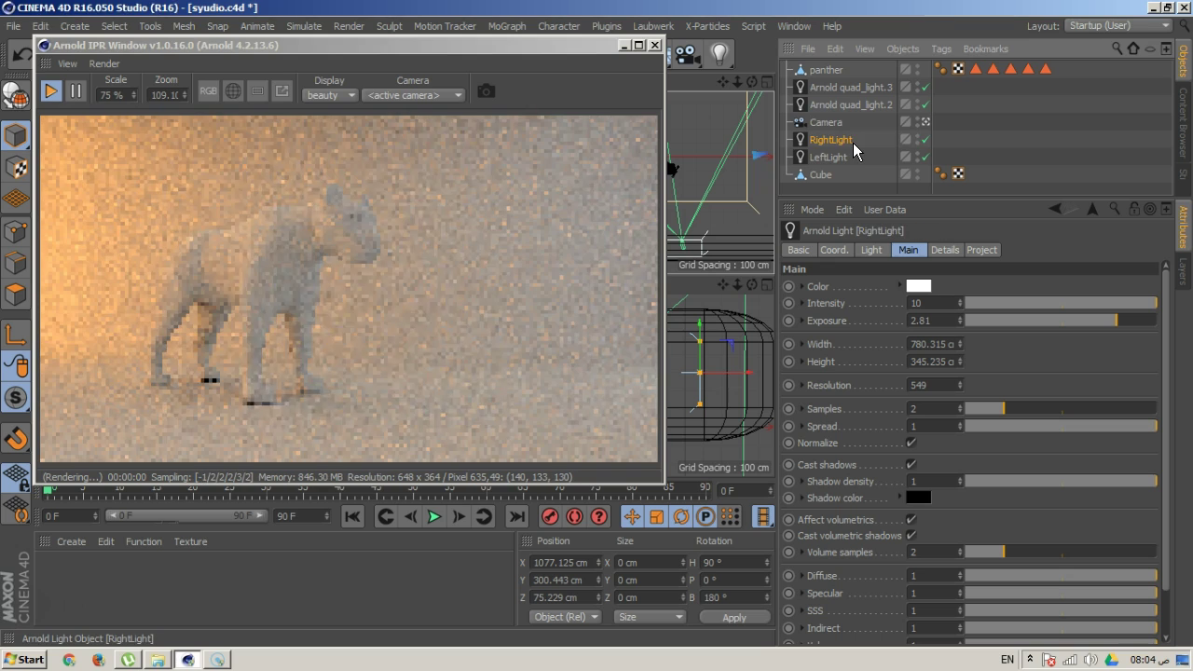
click(912, 253)
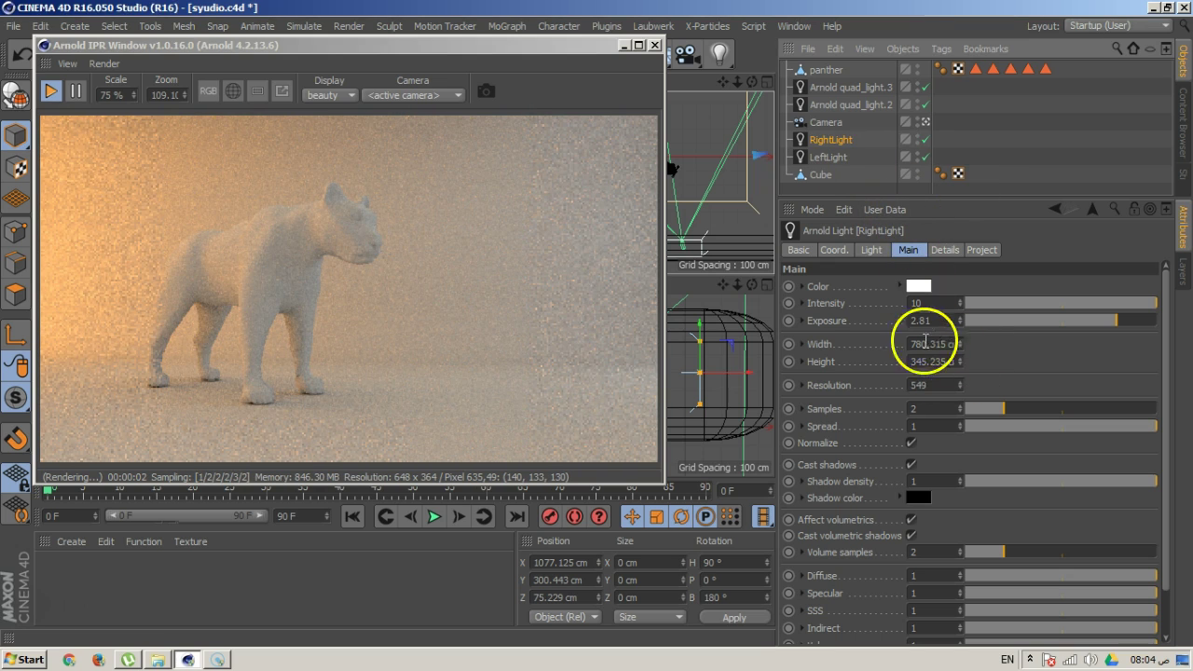
drag(424, 45, 489, 61)
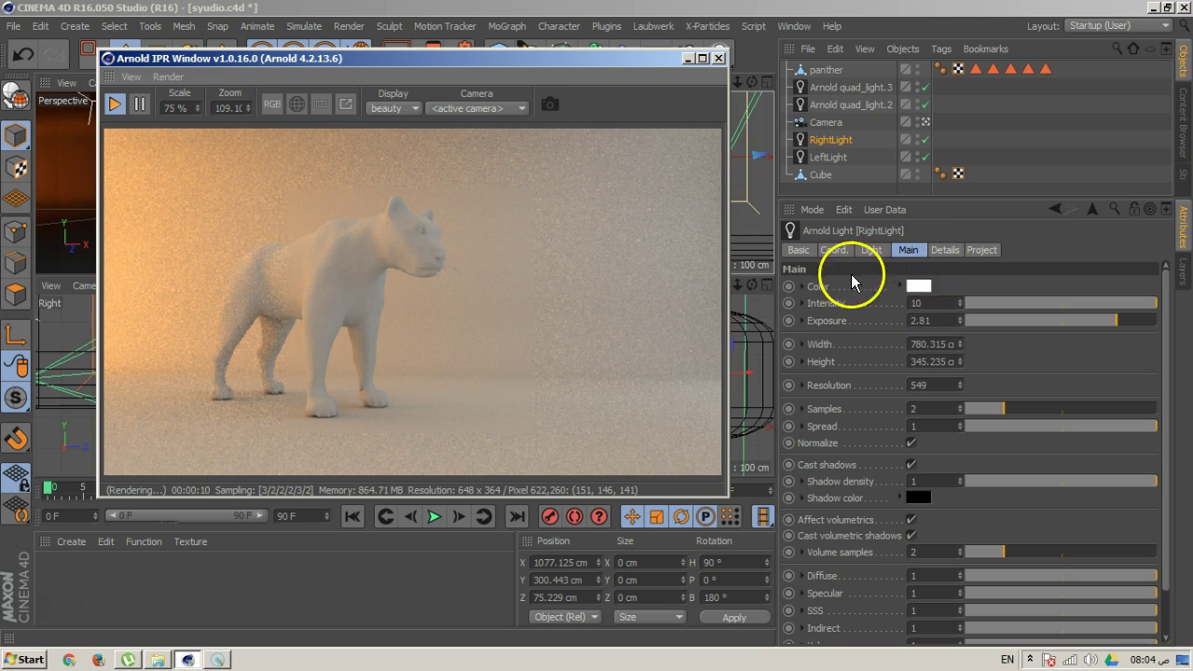
click(942, 249)
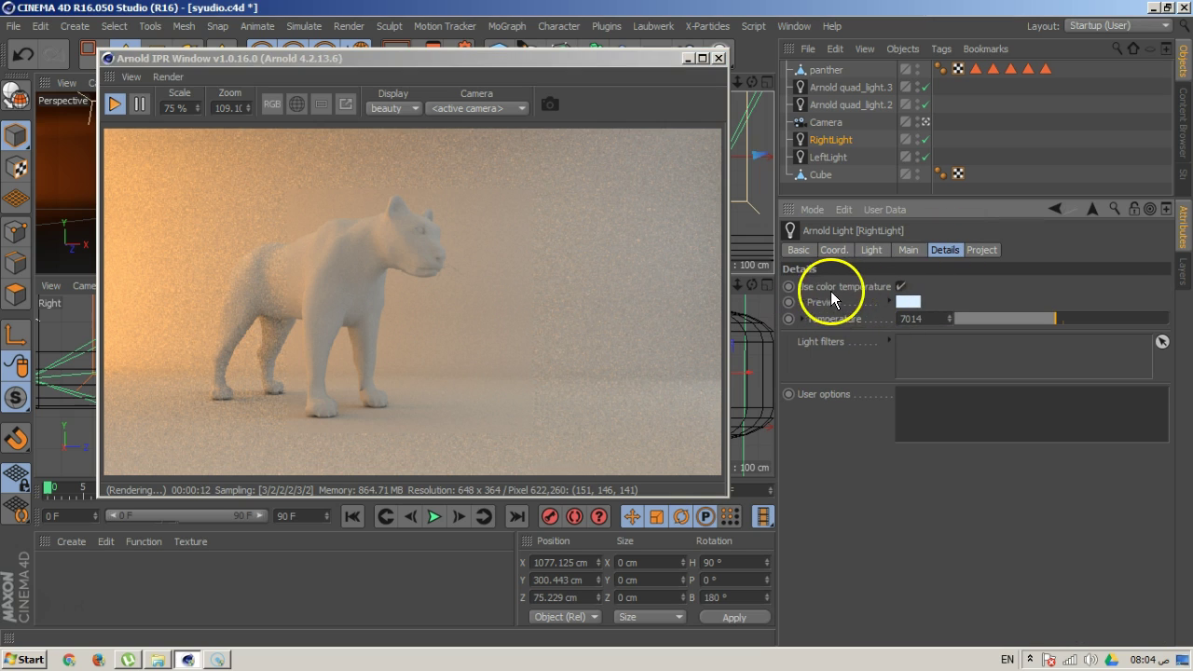
click(872, 251)
click(906, 250)
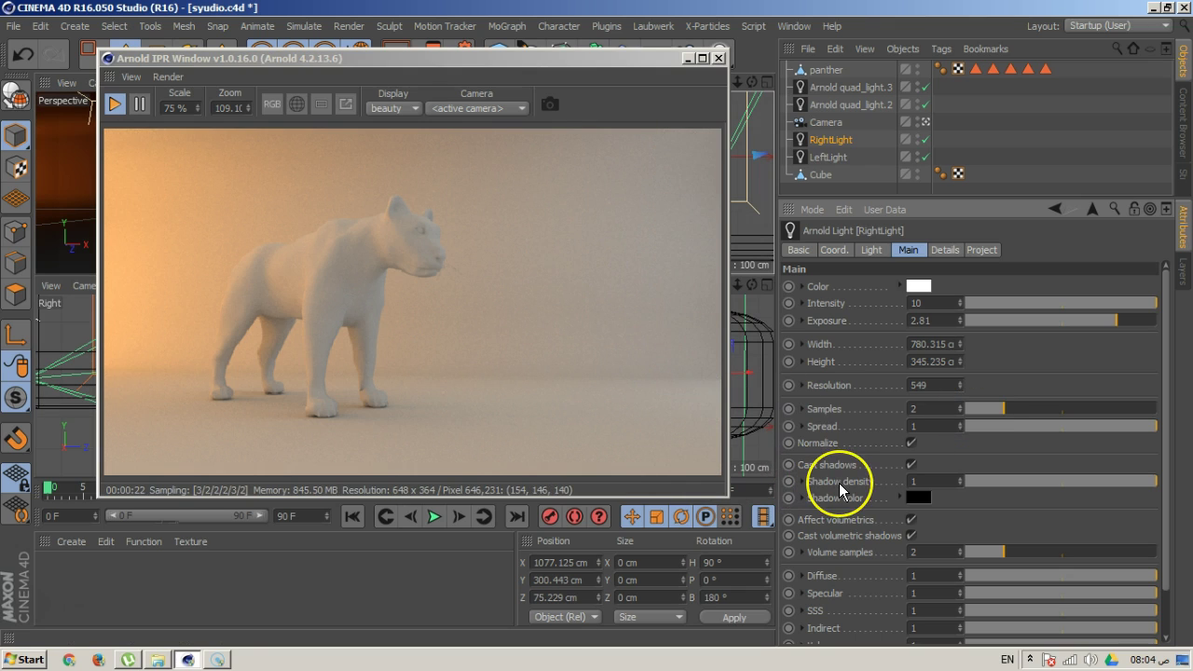
Rename Arnold quad_light.2 to TopLight
double_click(835, 105)
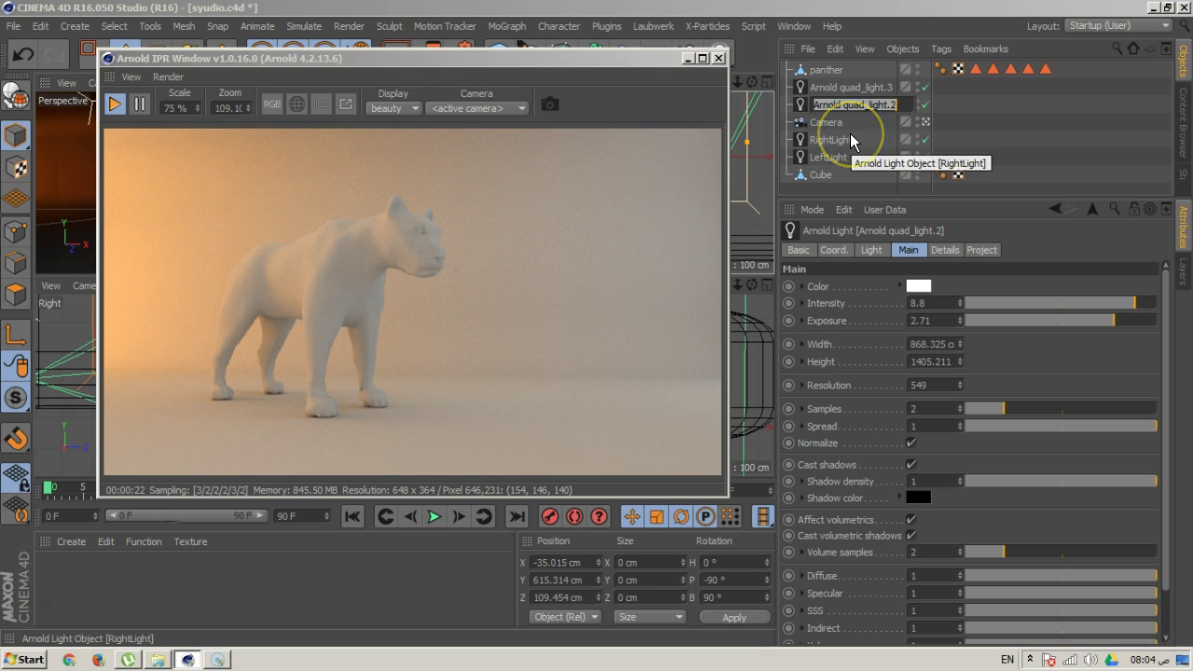
text(TopLight)
key(Return)
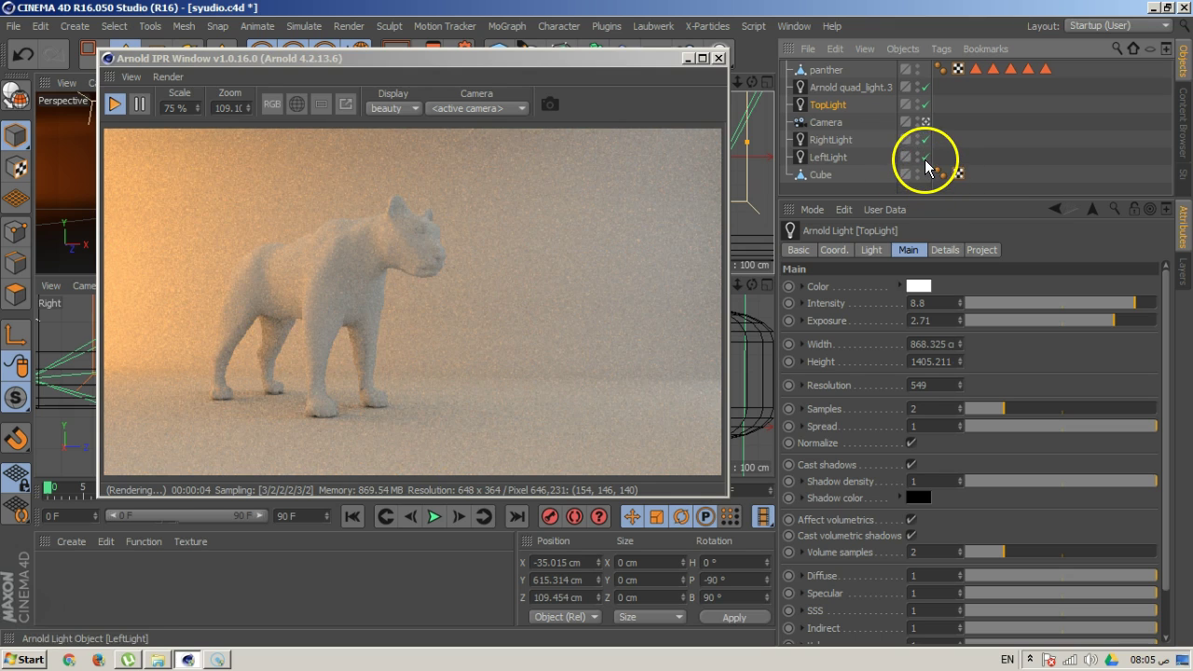
Disable Arnold quad_light.3, TopLight and RightLight so the preview render shows LeftLight alone
click(925, 87)
click(925, 140)
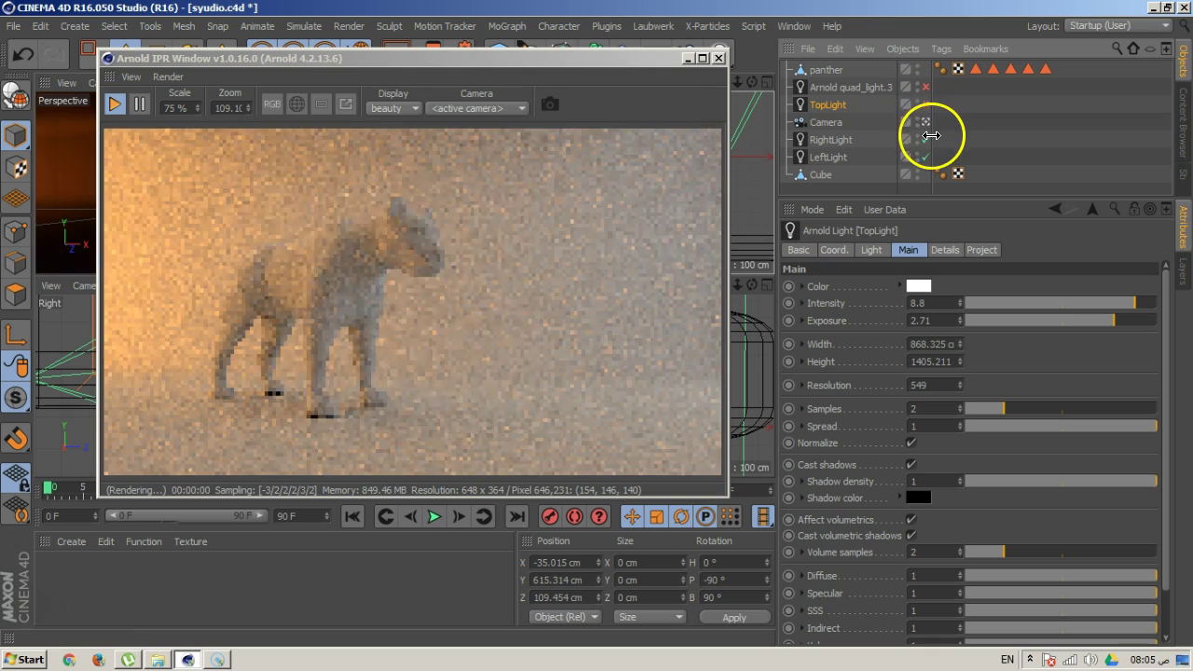
click(925, 157)
click(837, 158)
click(926, 158)
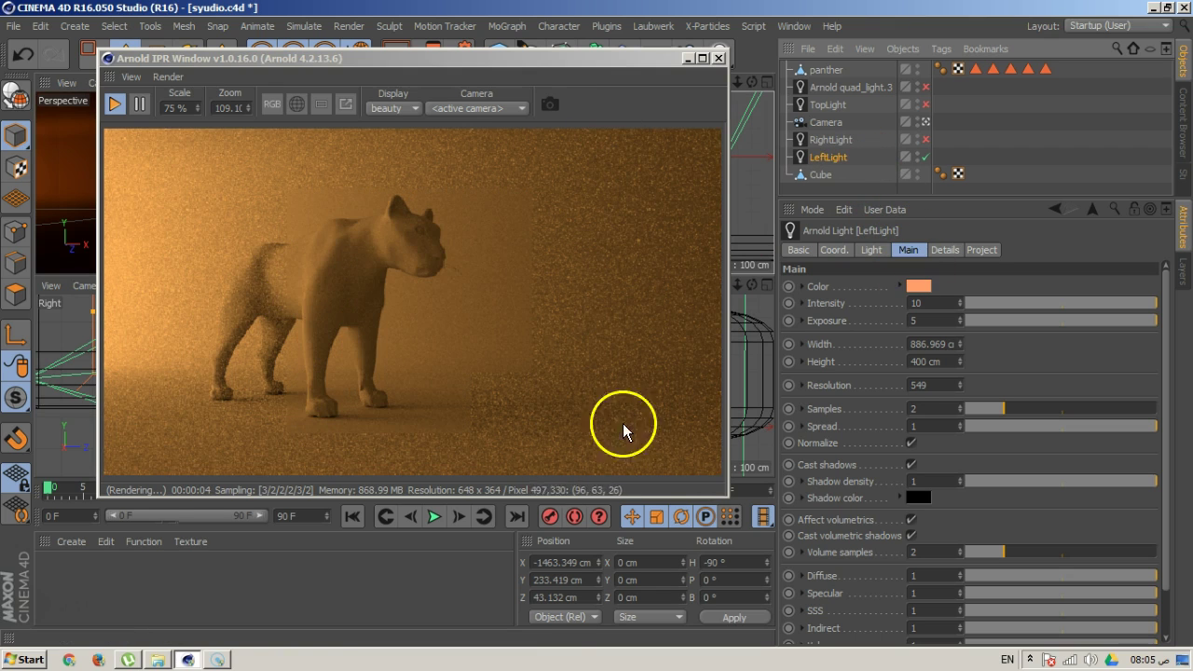
Disable LeftLight and preview RightLight and TopLight one at a time in the render, leaving only TopLight enabled
click(926, 157)
click(925, 139)
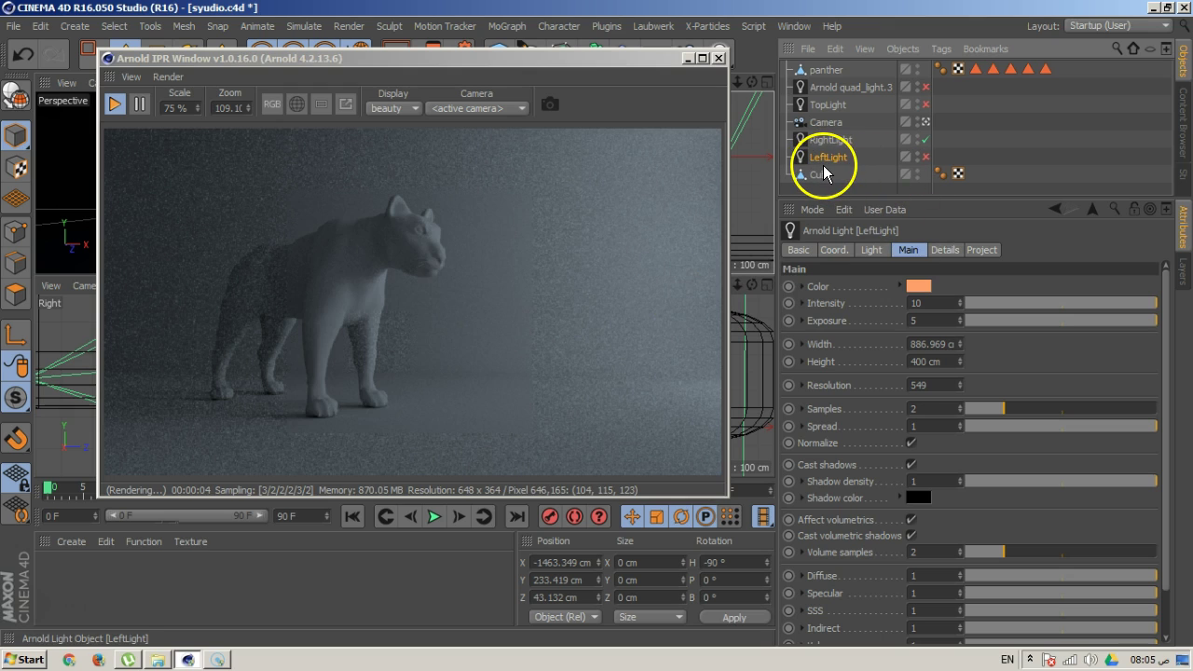
click(926, 139)
click(924, 104)
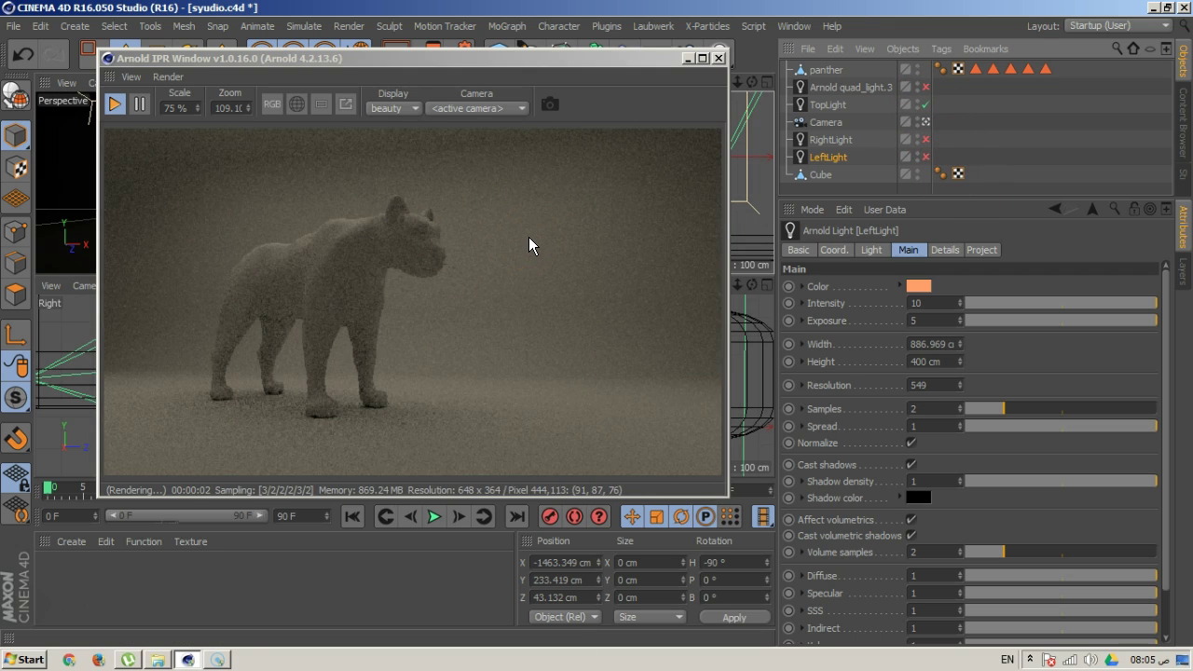
drag(554, 211, 486, 182)
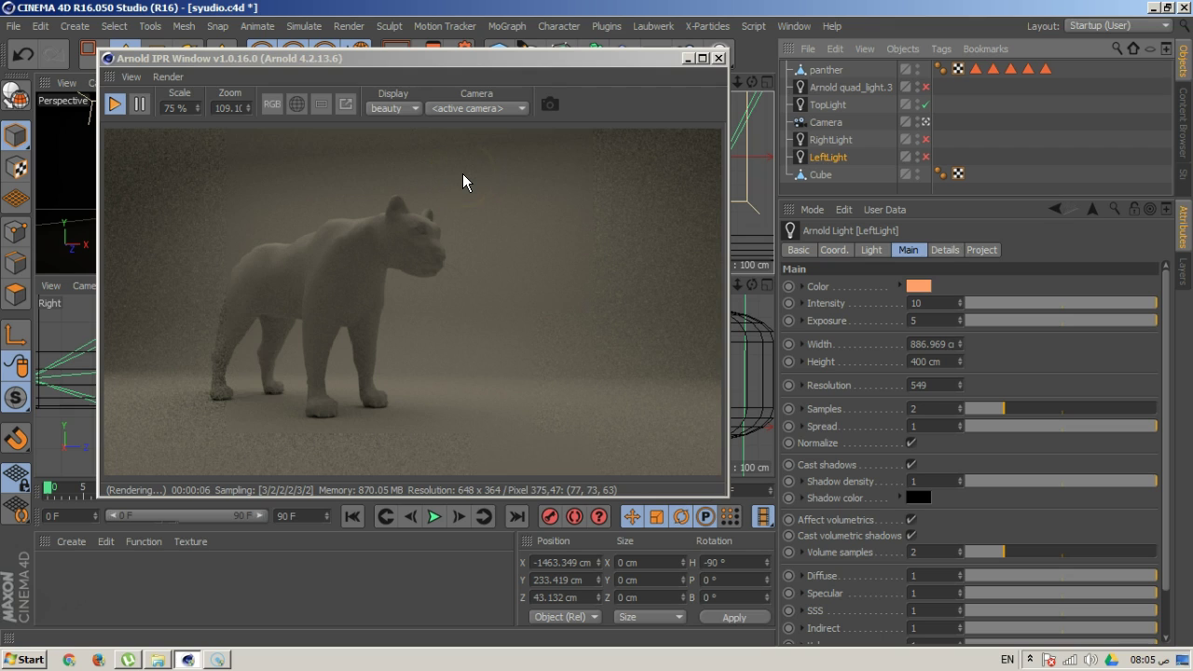
Set TopLight's intensity to 8 and its exposure to 3
click(839, 110)
click(917, 303)
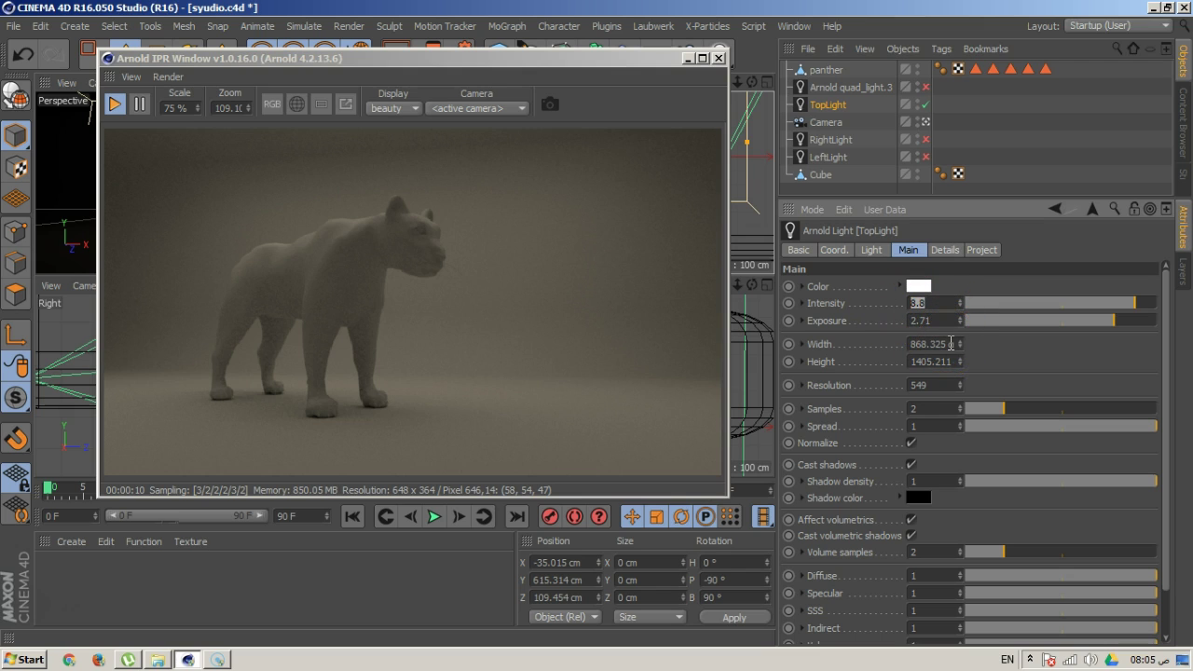
key(Return)
click(938, 321)
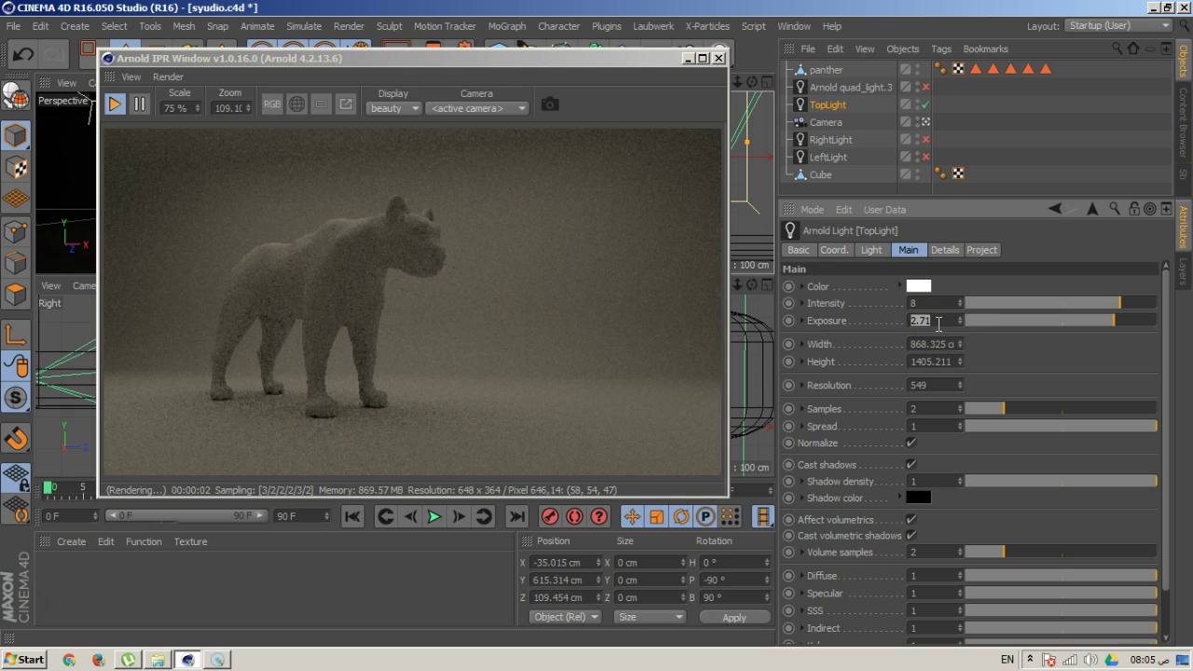
key(Return)
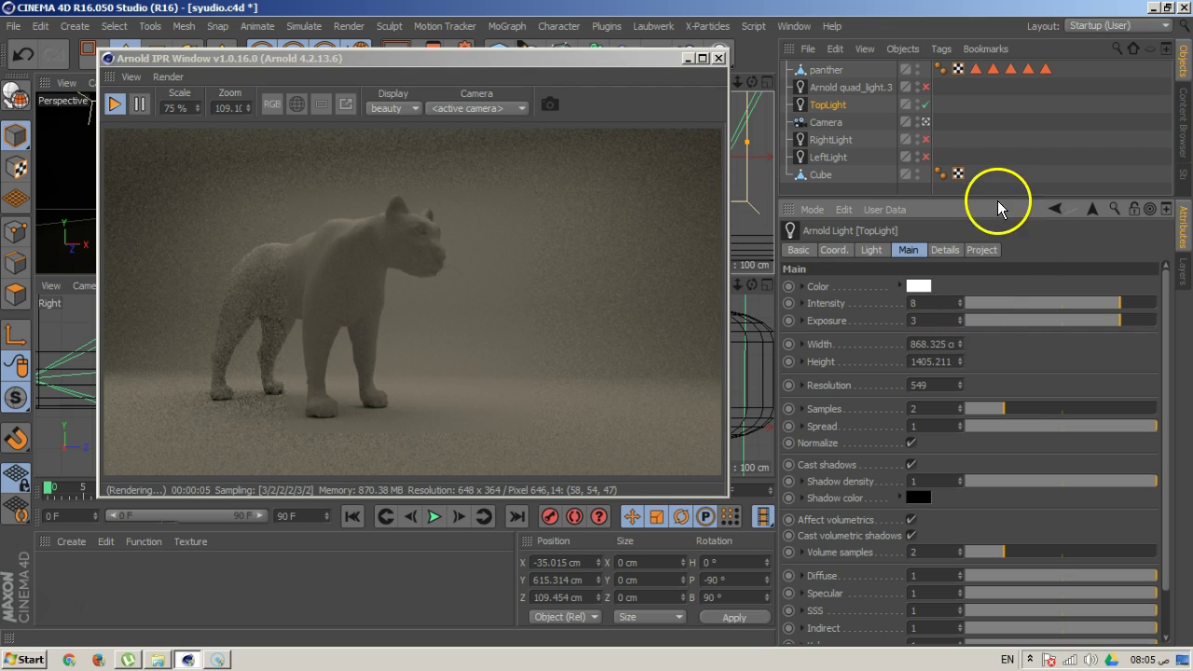
Enable Arnold quad_light.3 in place of TopLight and rename it frontLight
click(926, 106)
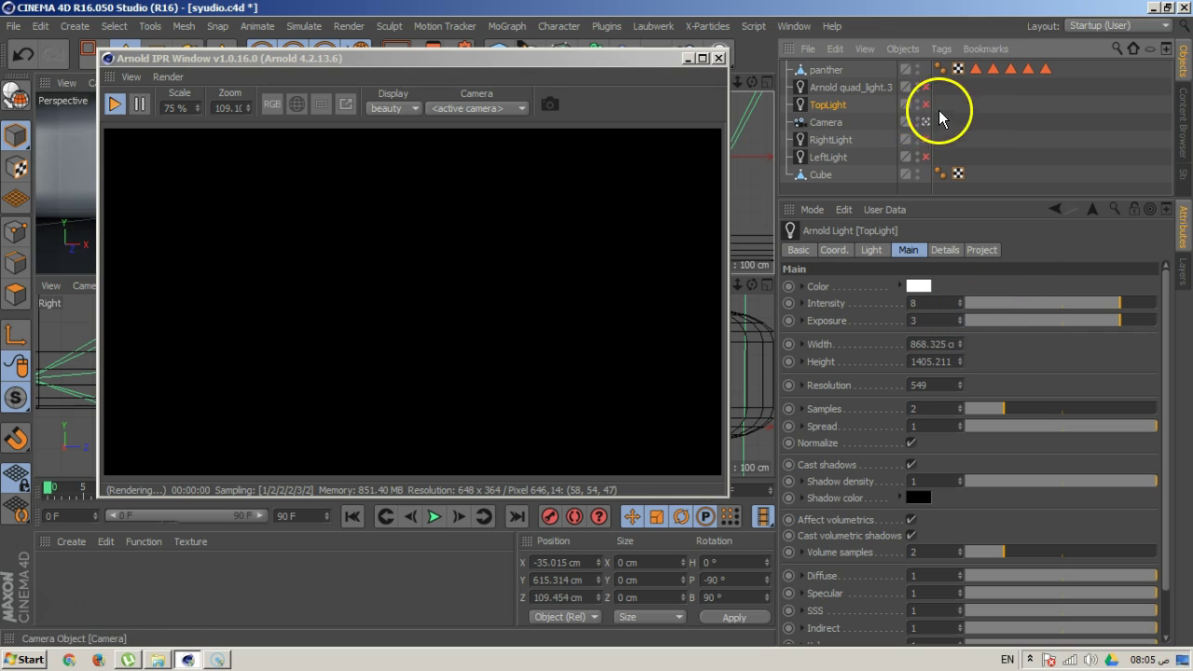
click(925, 87)
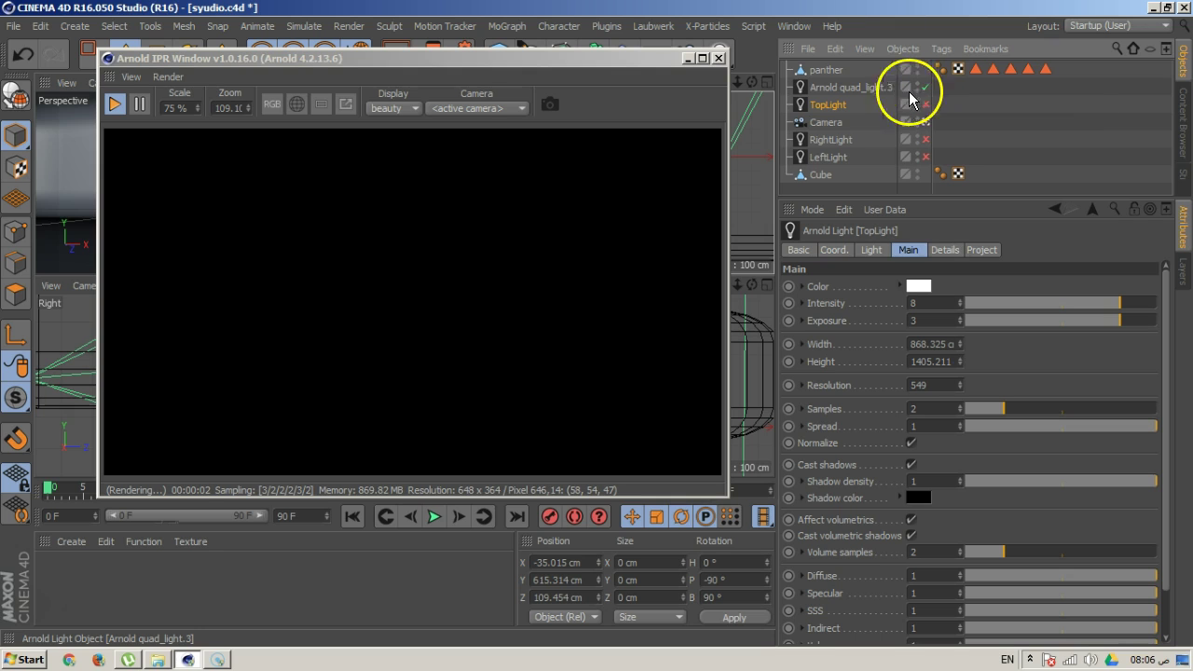
click(857, 89)
double_click(857, 89)
key(BackSpace)
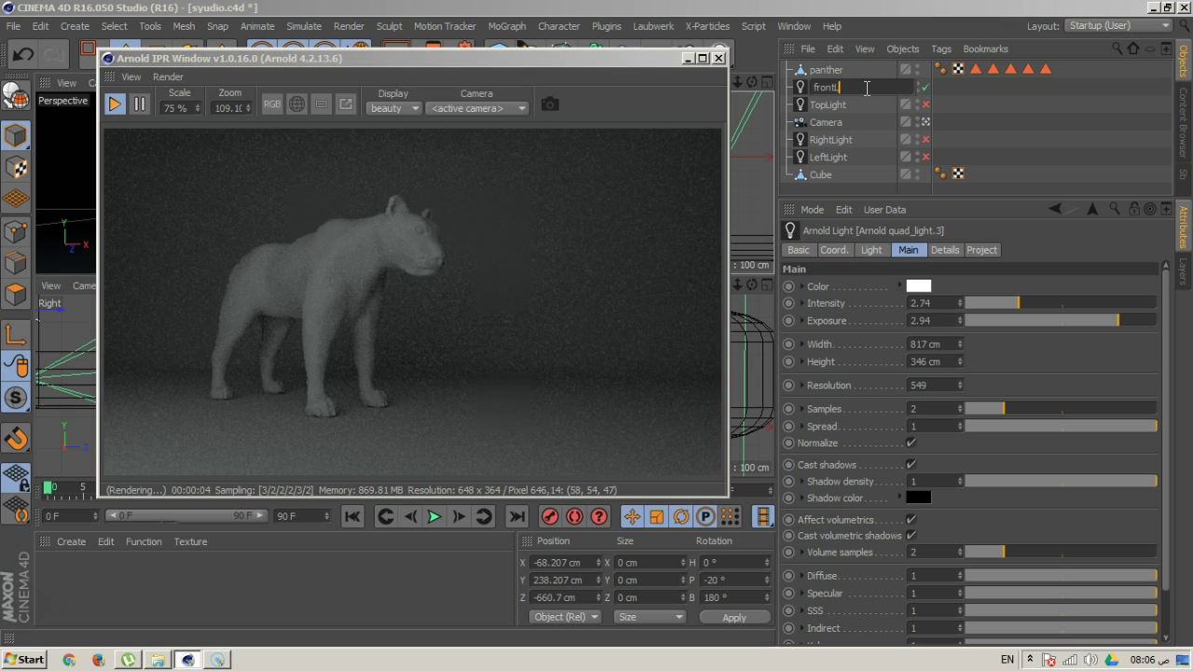
text(frontLight)
key(Return)
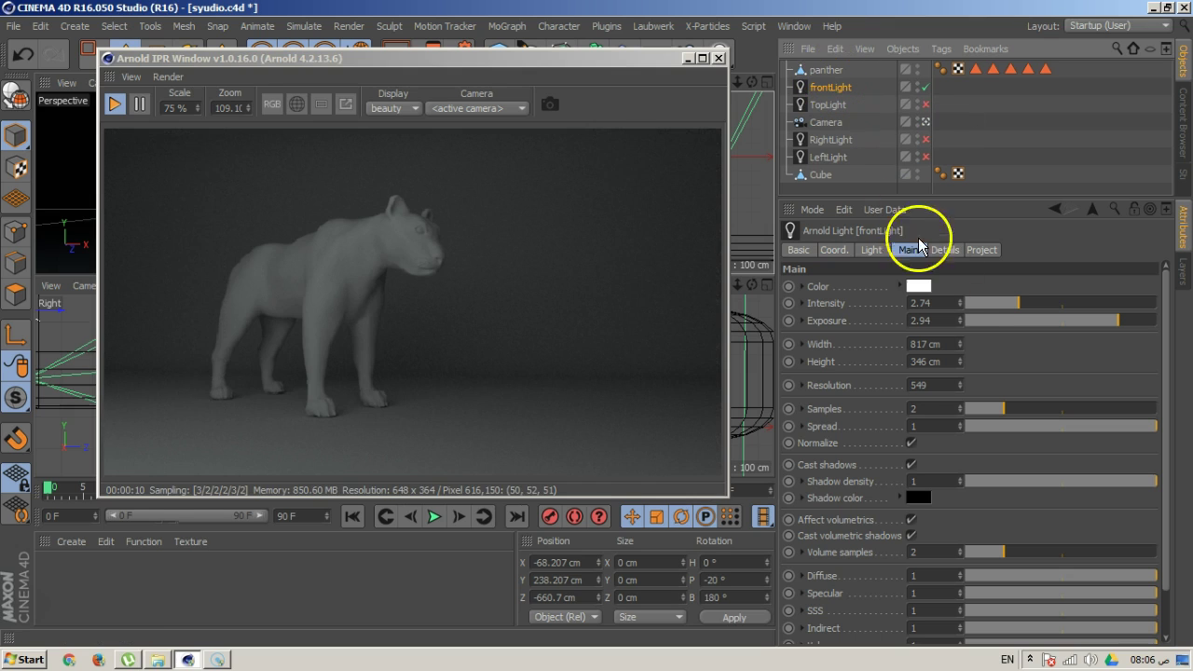
Set frontLight's intensity to 2 and its exposure to 3
click(941, 303)
text(2)
key(Return)
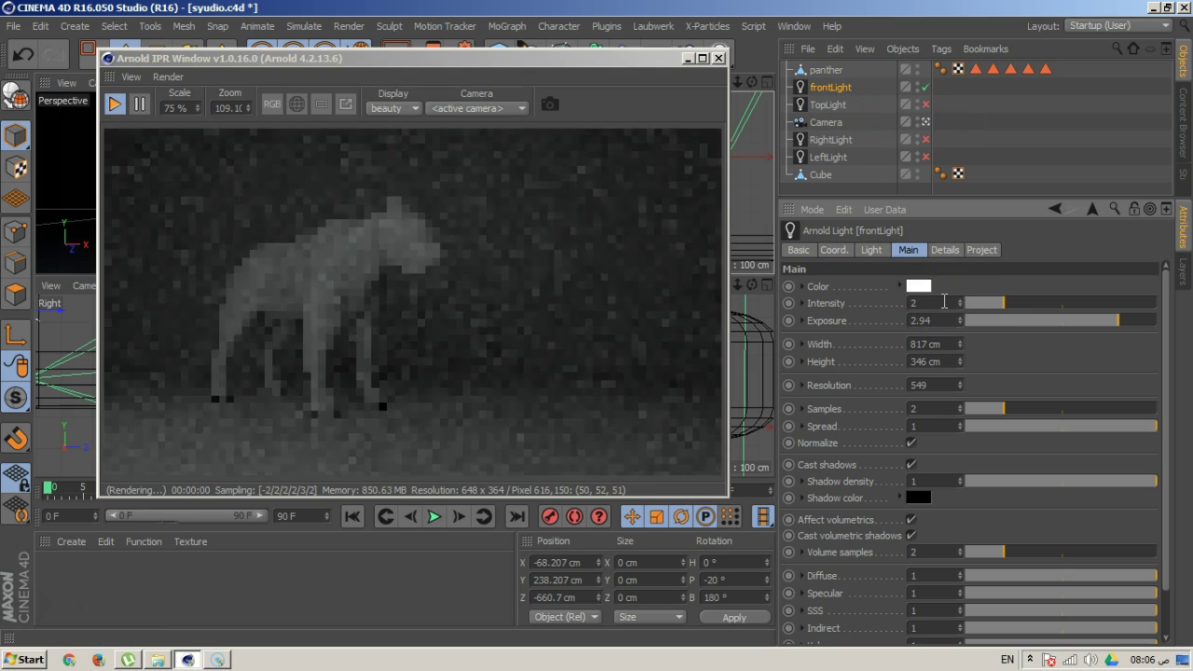
click(941, 320)
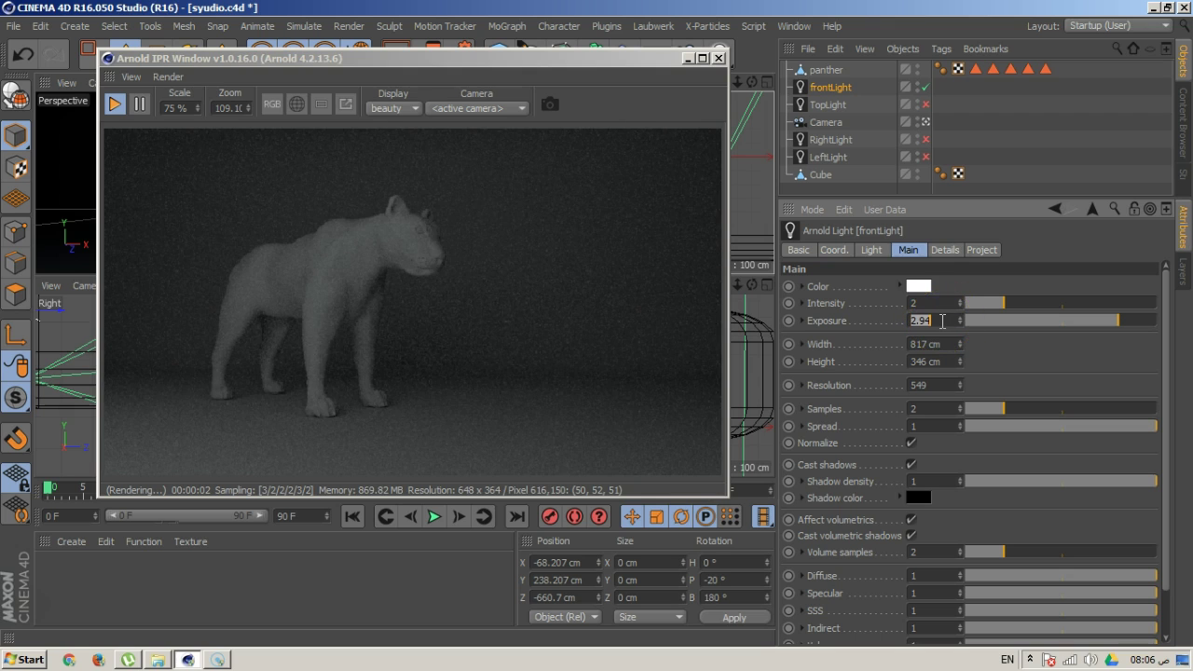
text(3)
key(Return)
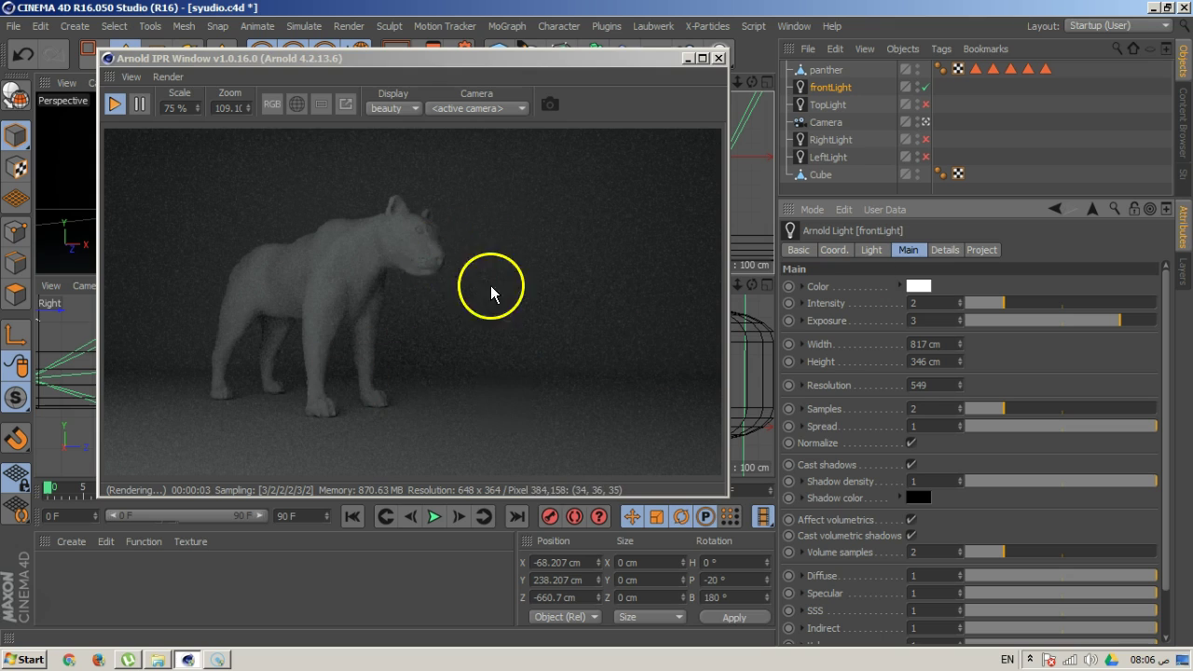
Review the intensity and exposure settings of LeftLight, RightLight and TopLight
click(839, 159)
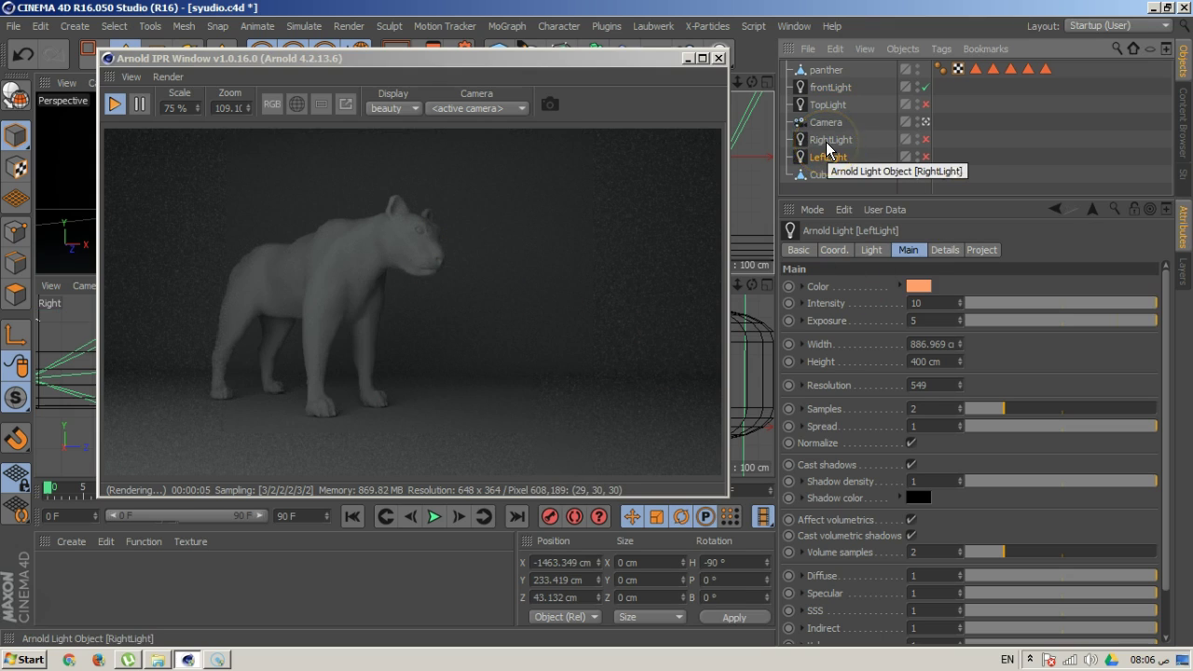
click(829, 142)
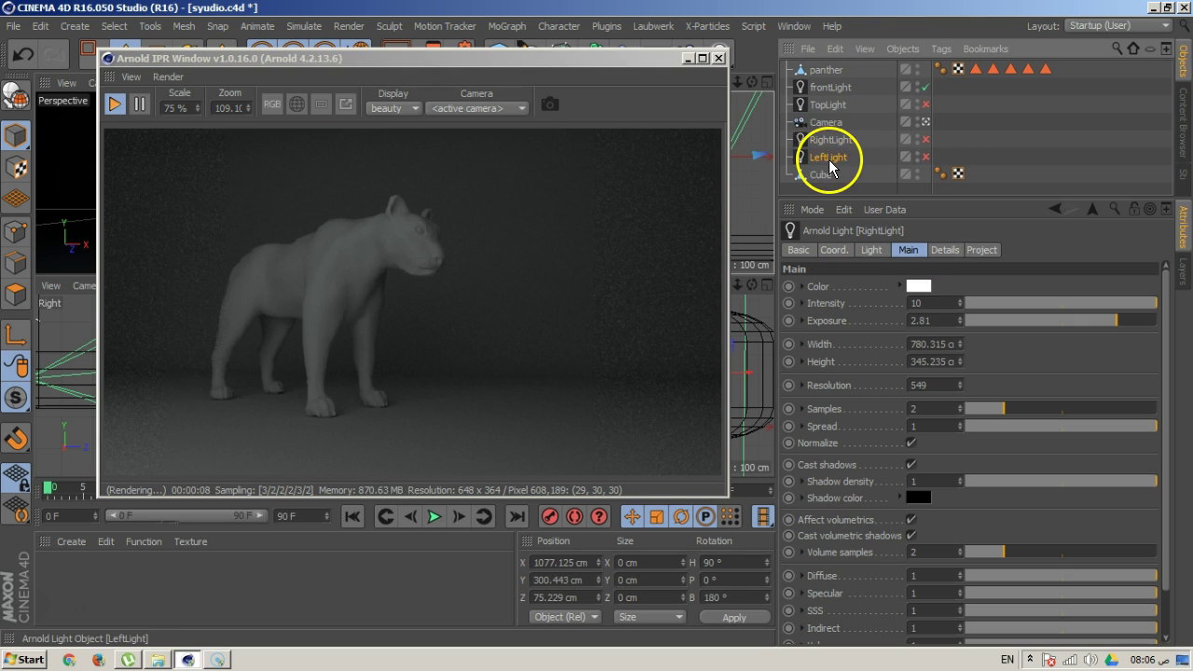
click(838, 107)
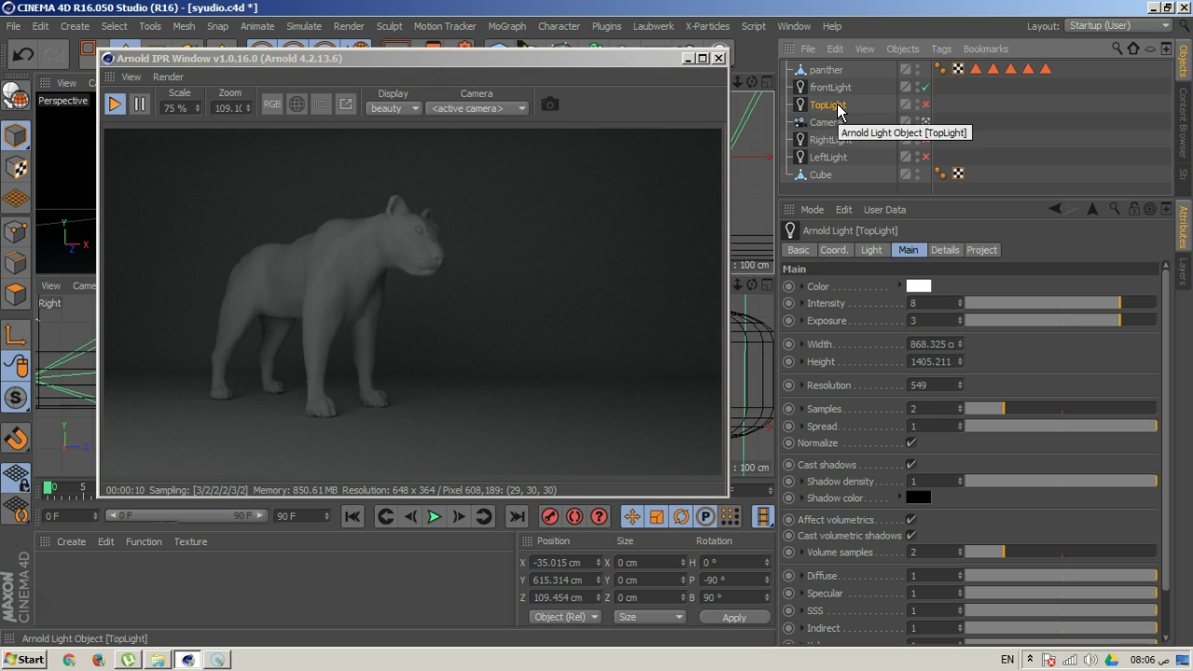
Enable LeftLight and RightLight in place of frontLight, and add TopLight and frontLight so all four lights illuminate the preview
click(835, 89)
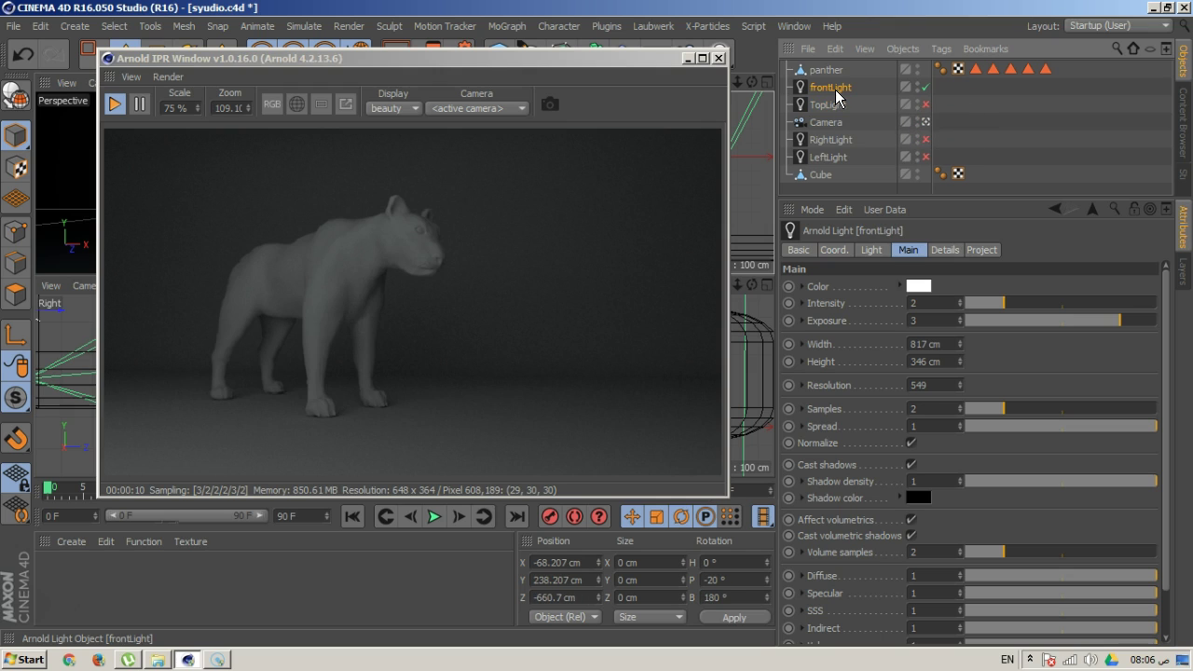
drag(943, 185, 925, 124)
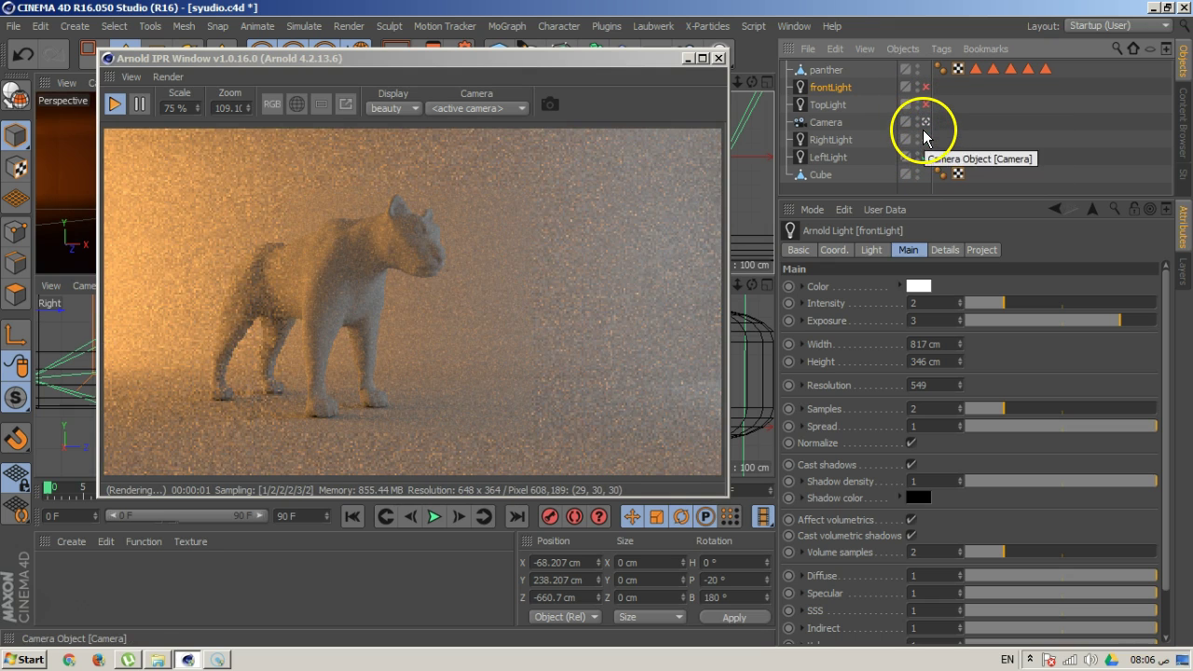
click(491, 291)
drag(491, 290, 397, 274)
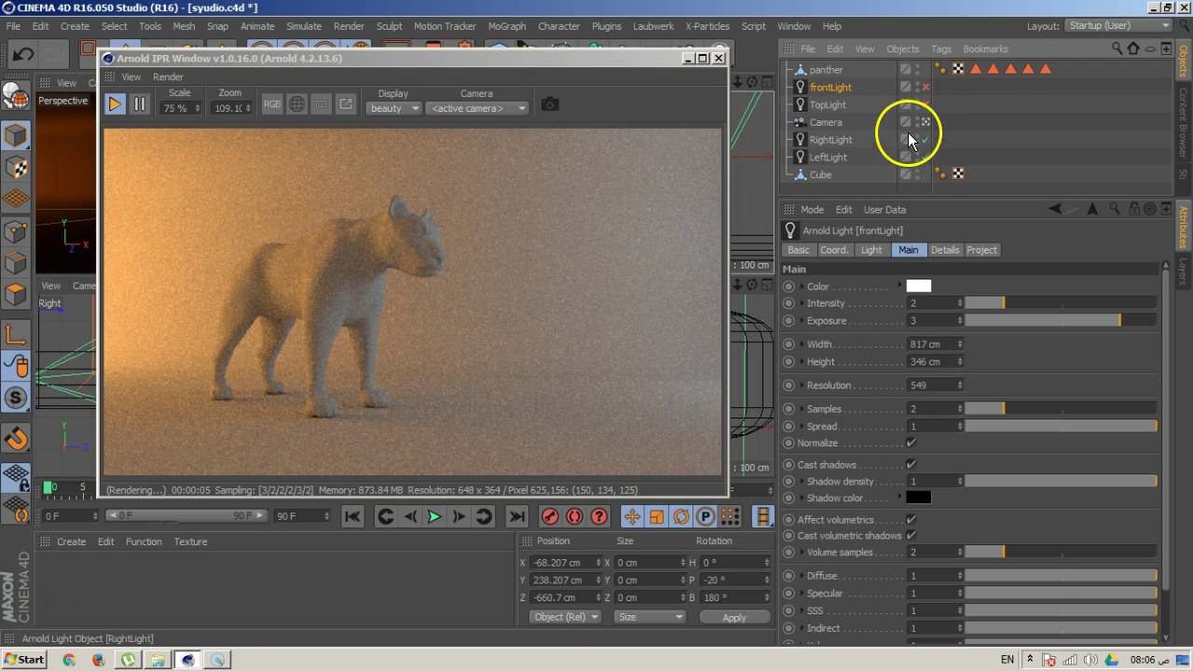
click(926, 106)
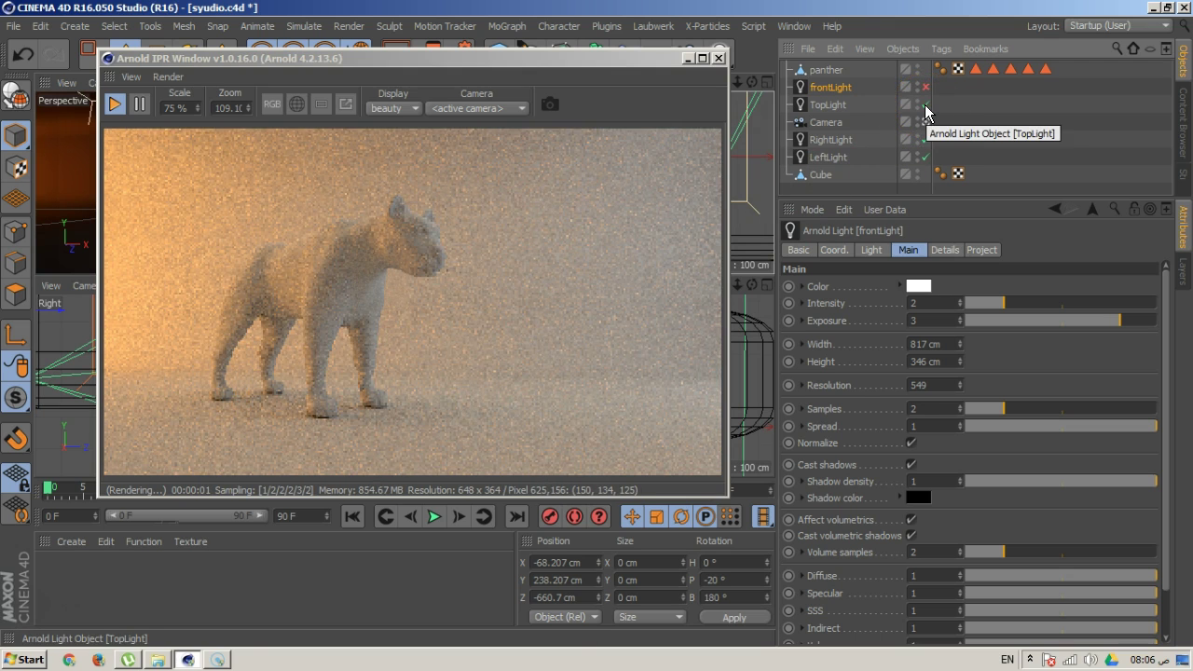
click(926, 87)
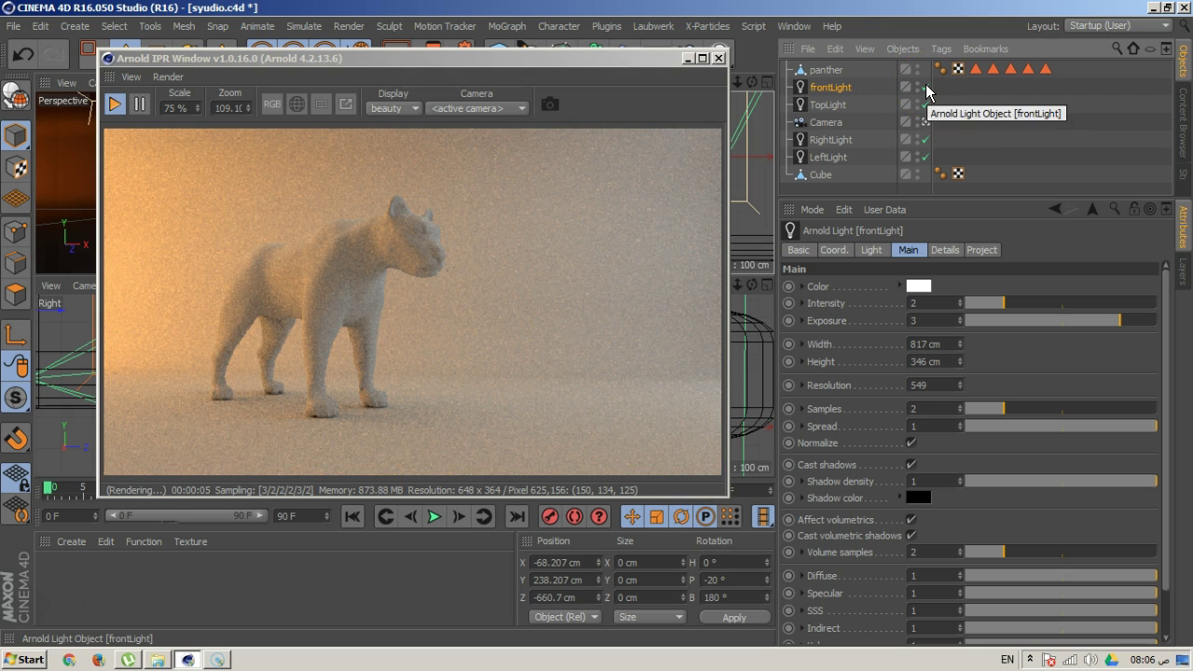
click(926, 88)
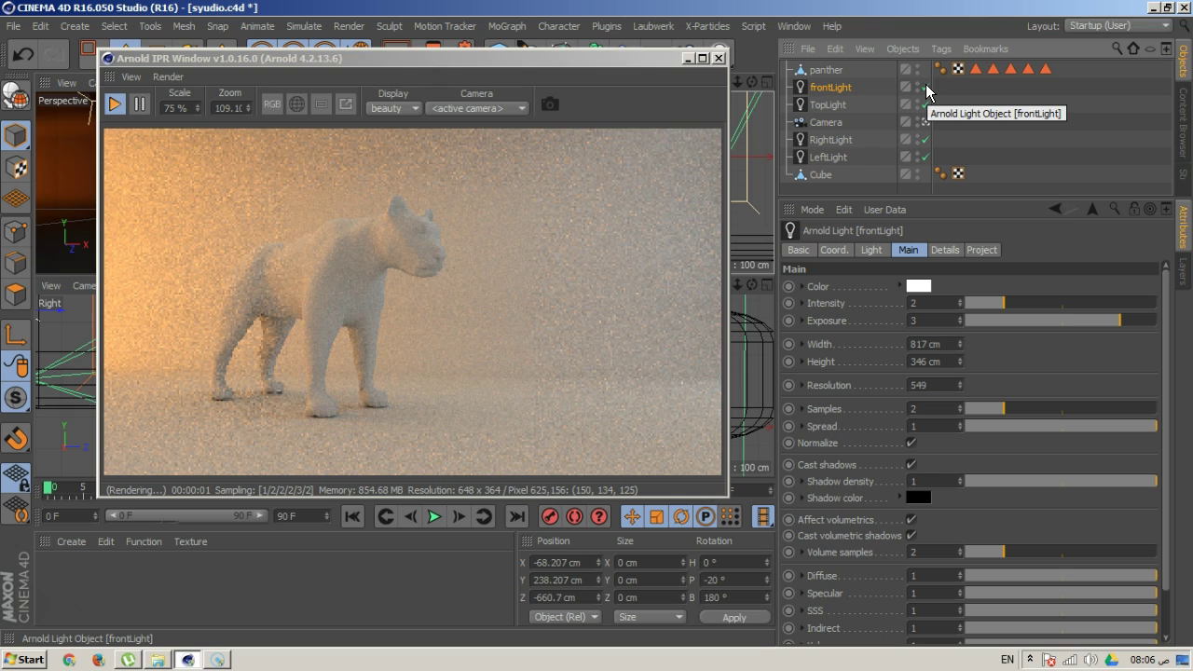
Set frontLight's exposure to 2 and move the IPR window clear of the timeline
click(843, 209)
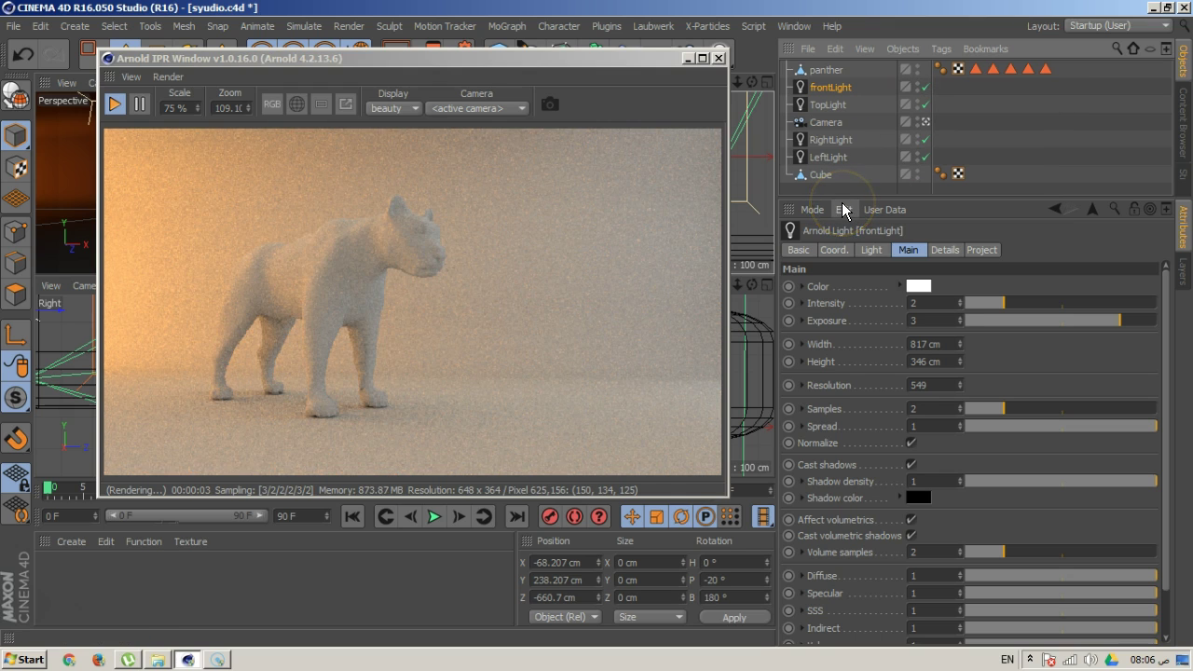
double_click(932, 319)
text(2)
key(Return)
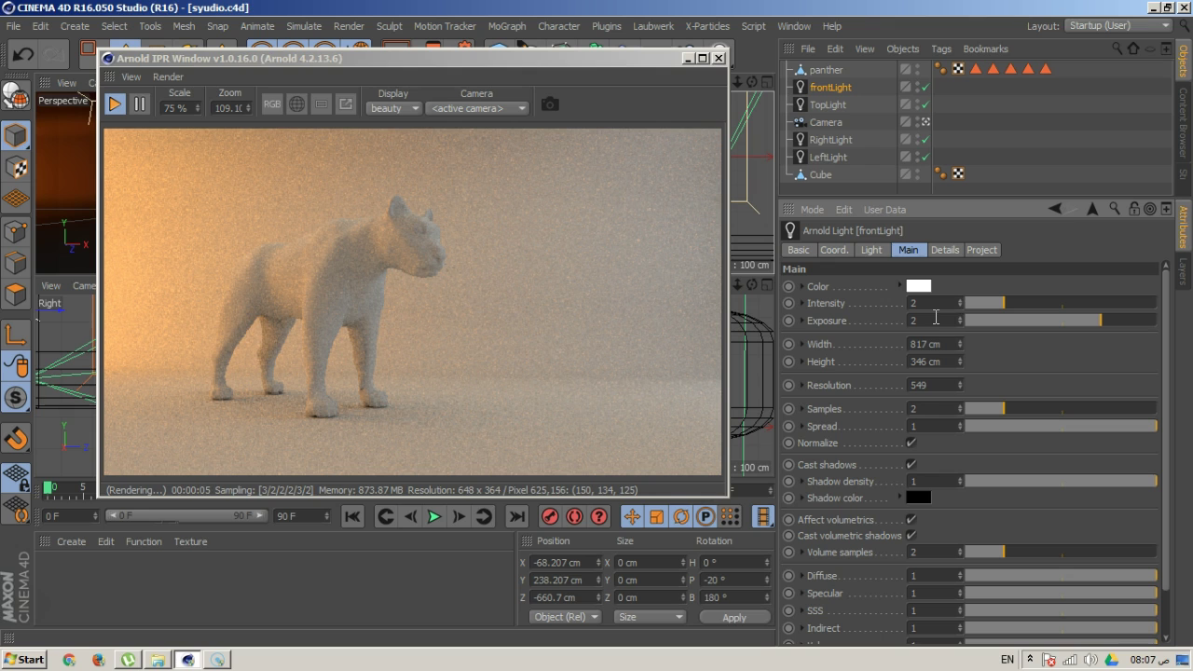
mouse_move(457, 58)
mouse_down()
mouse_move(457, 38)
mouse_move(446, 40)
mouse_up()
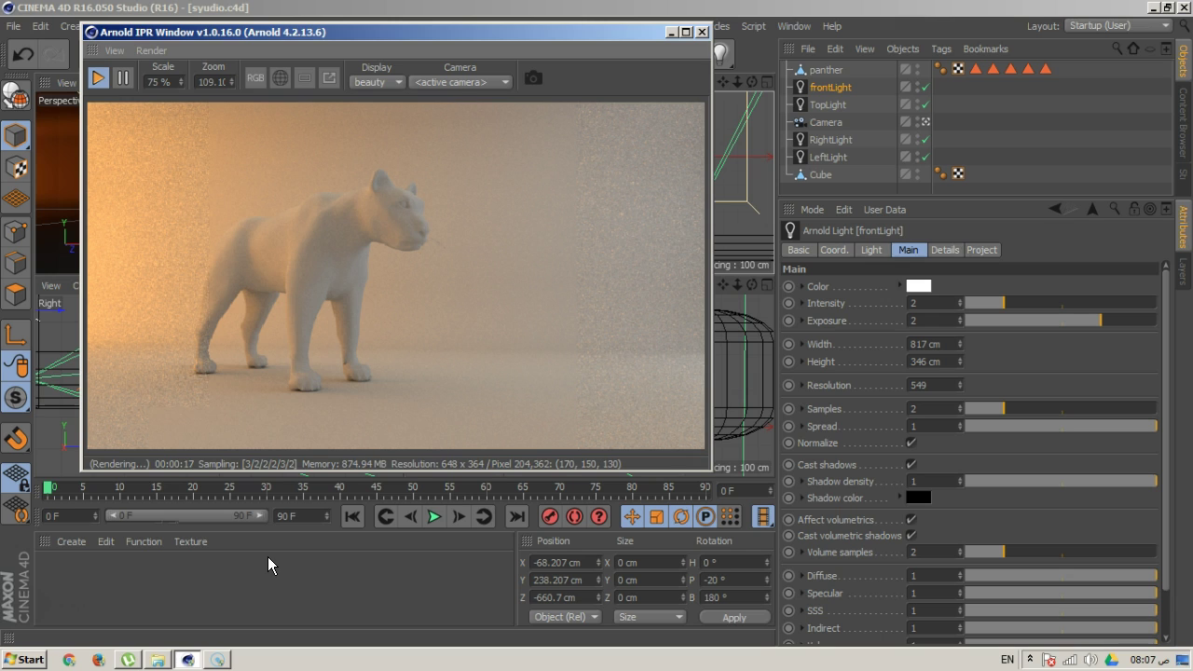
Create an Arnold material for the panther from the IPR preview and reposition its shader network editor
click(413, 261)
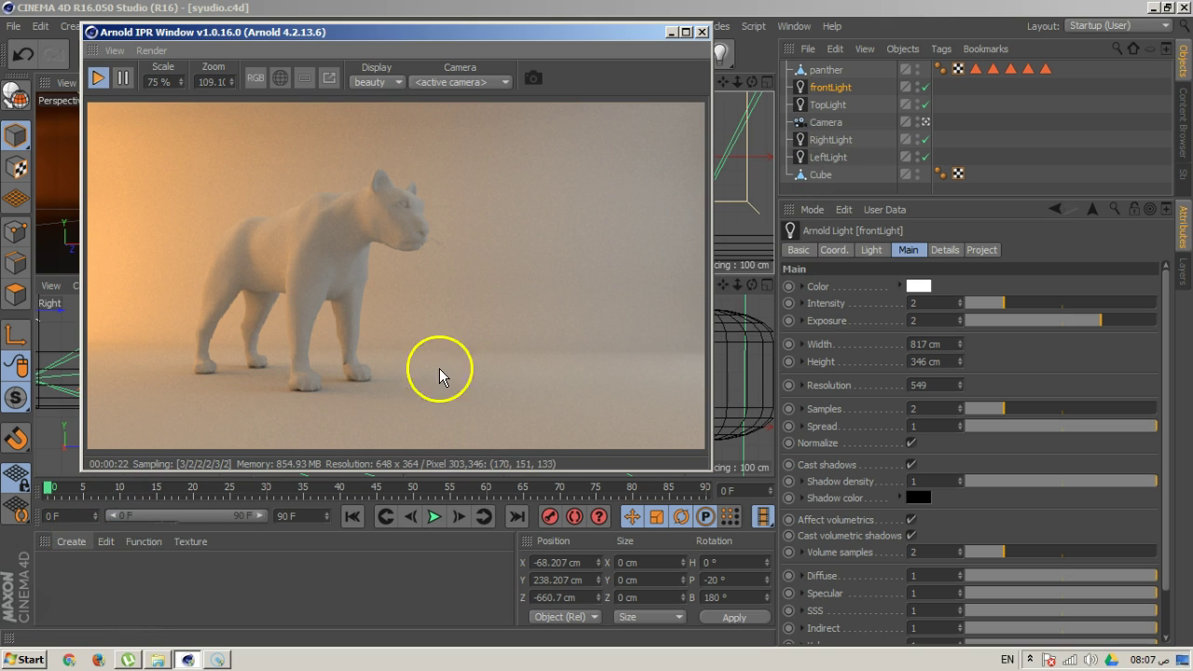
right_click(317, 255)
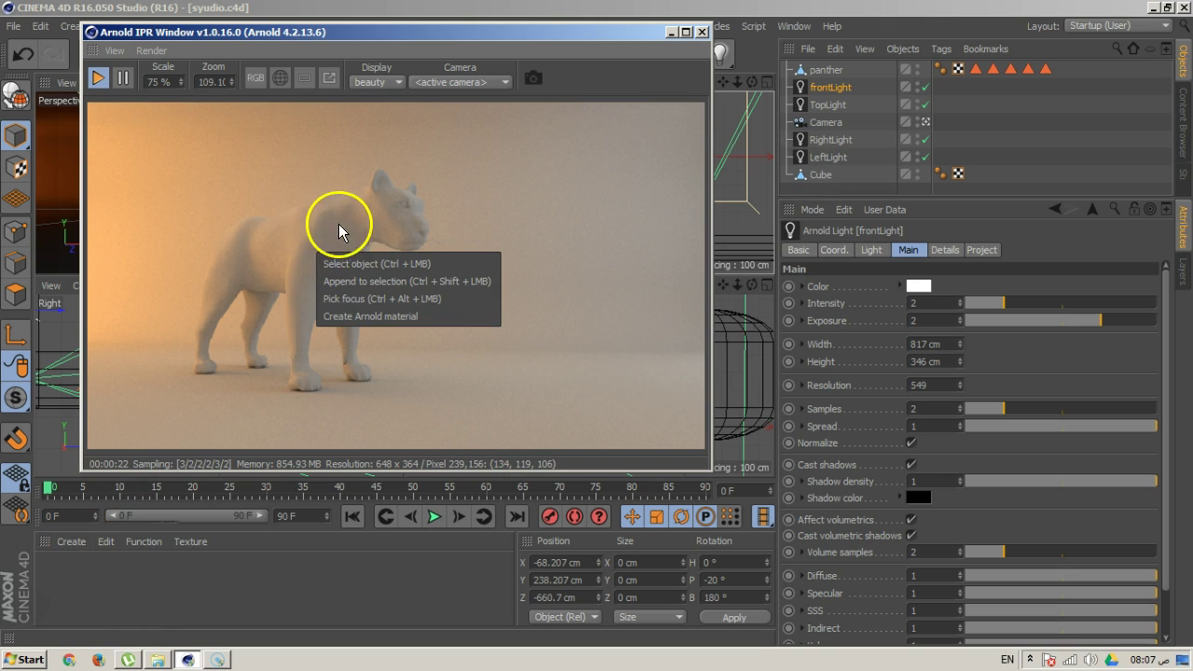
click(344, 317)
drag(287, 116, 554, 102)
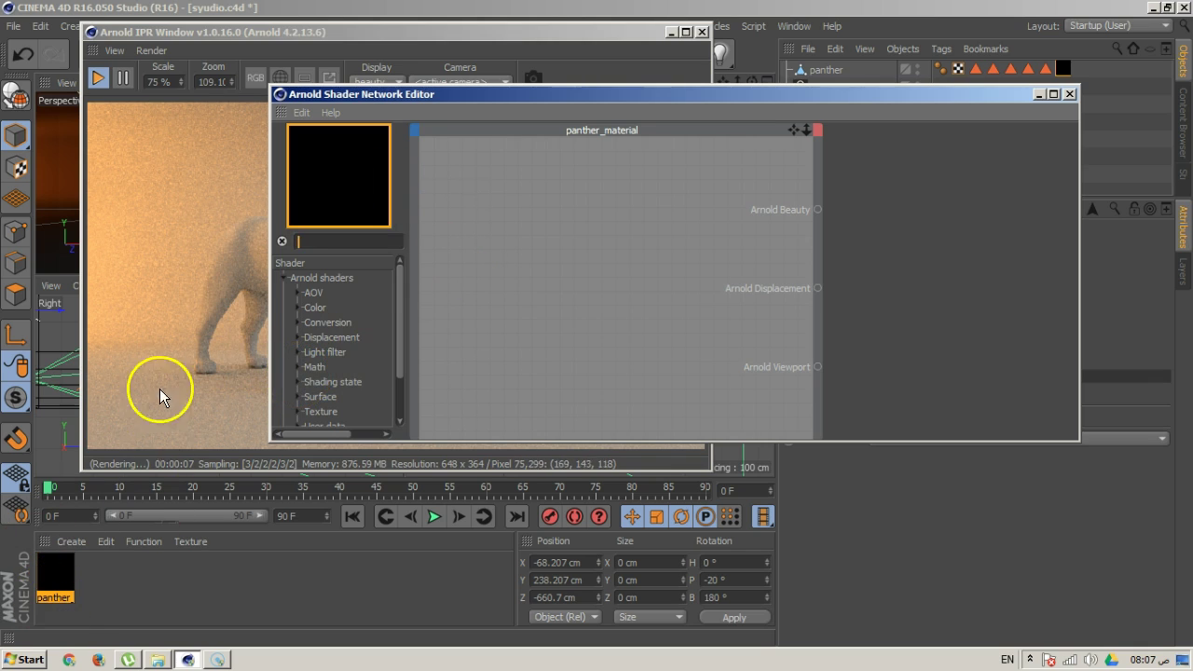
Search the shader list for "sta" and add a standard surface shader to the panther_material network
text(sta)
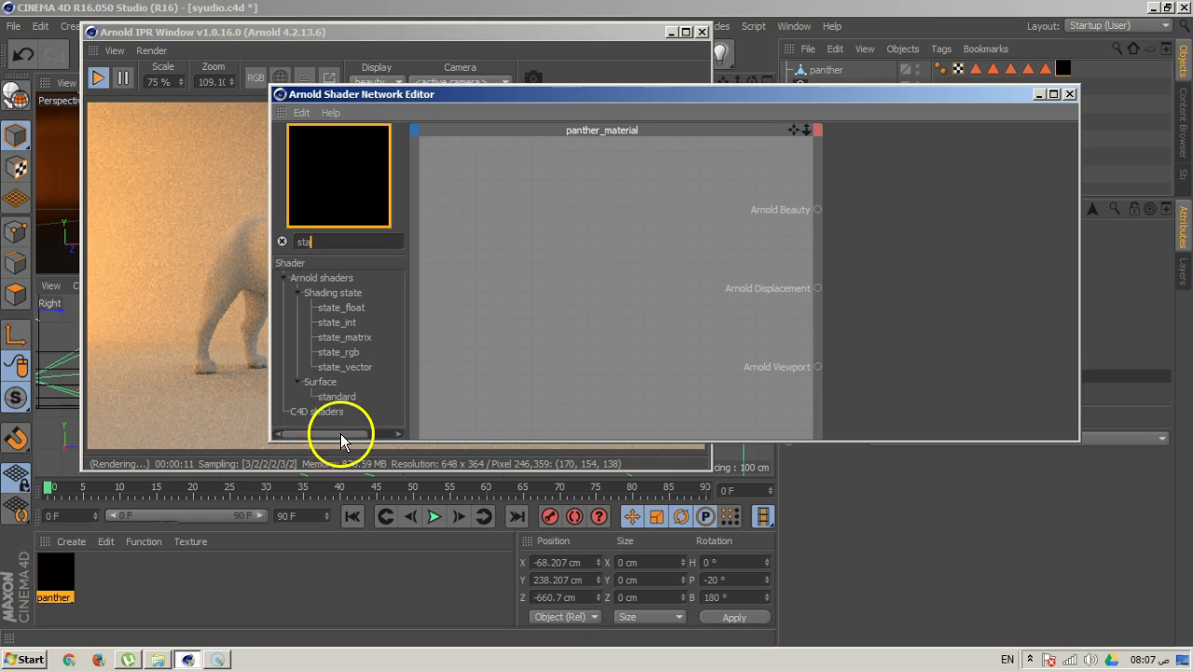
click(333, 397)
click(75, 543)
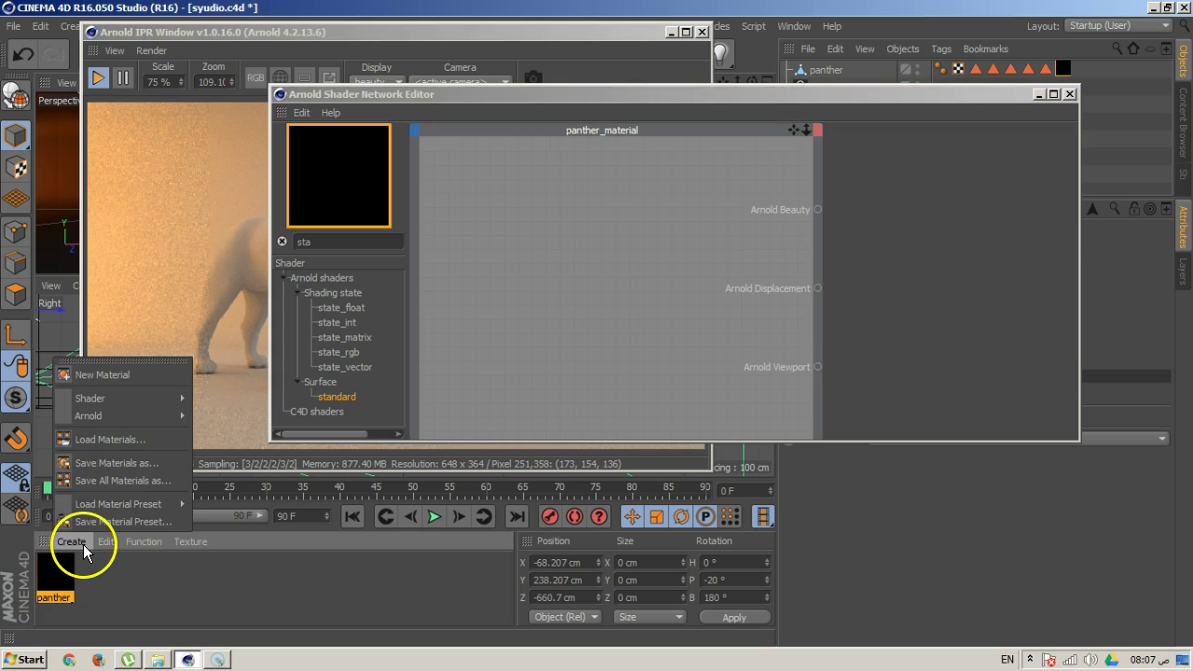
mouse_move(125, 426)
mouse_move(210, 432)
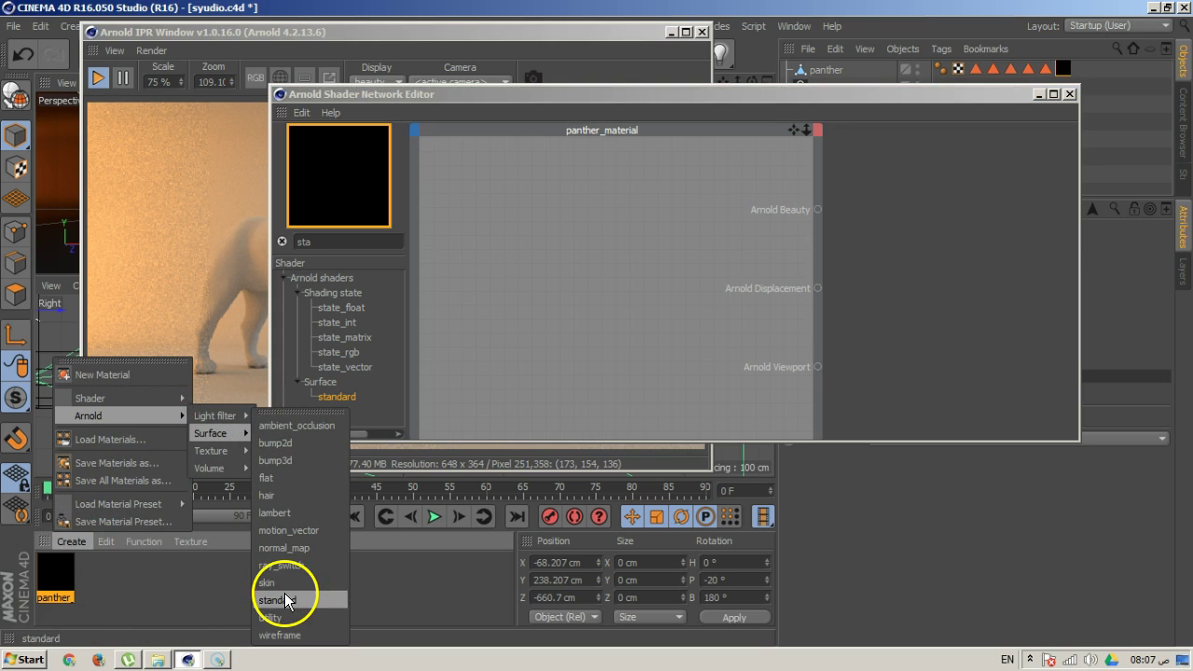
click(342, 400)
drag(342, 403, 512, 232)
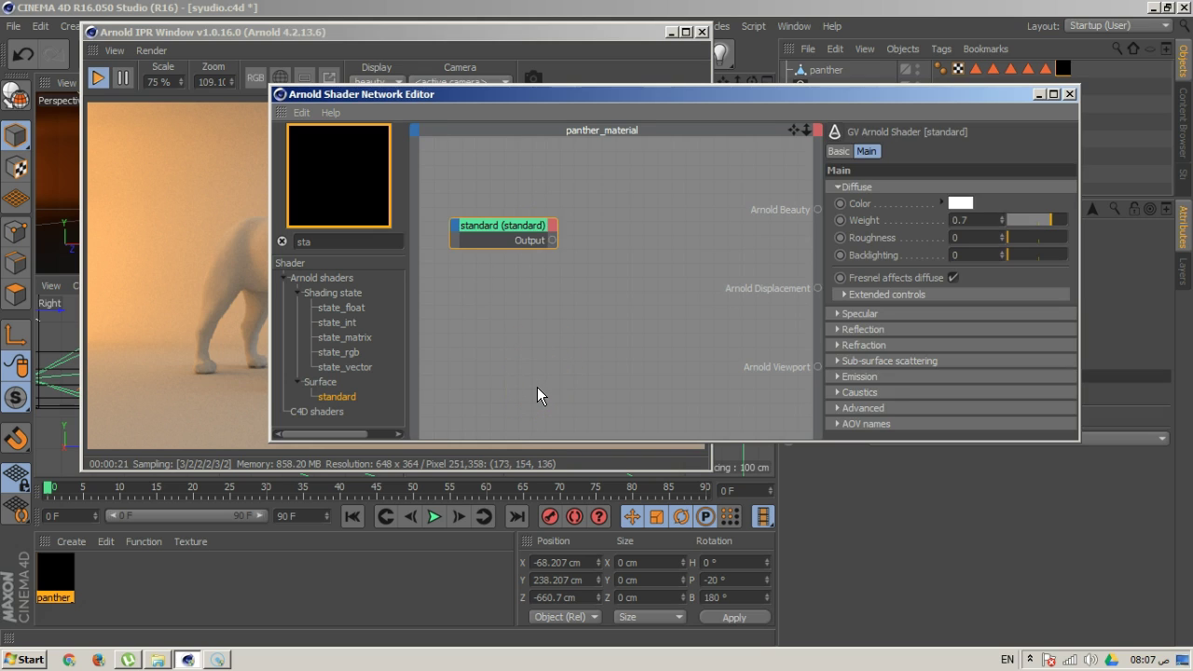
Enlarge and reposition the standard node, and expose its Diffuse Color input port
key(alt+w)
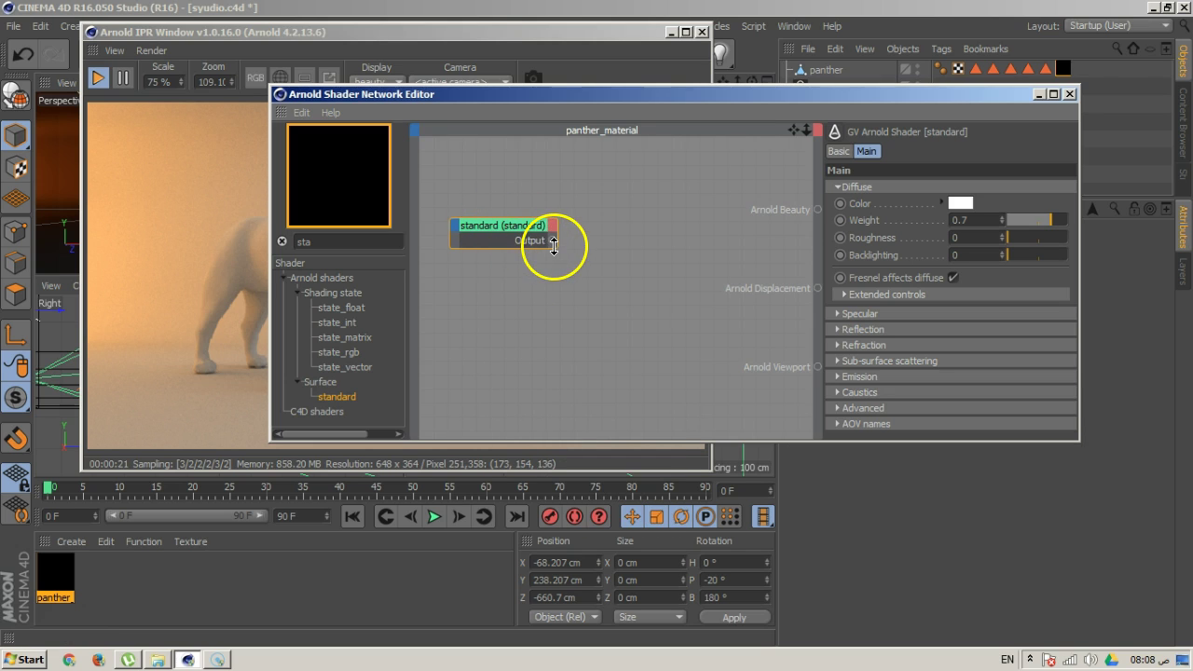
drag(555, 246, 607, 266)
drag(519, 218, 597, 216)
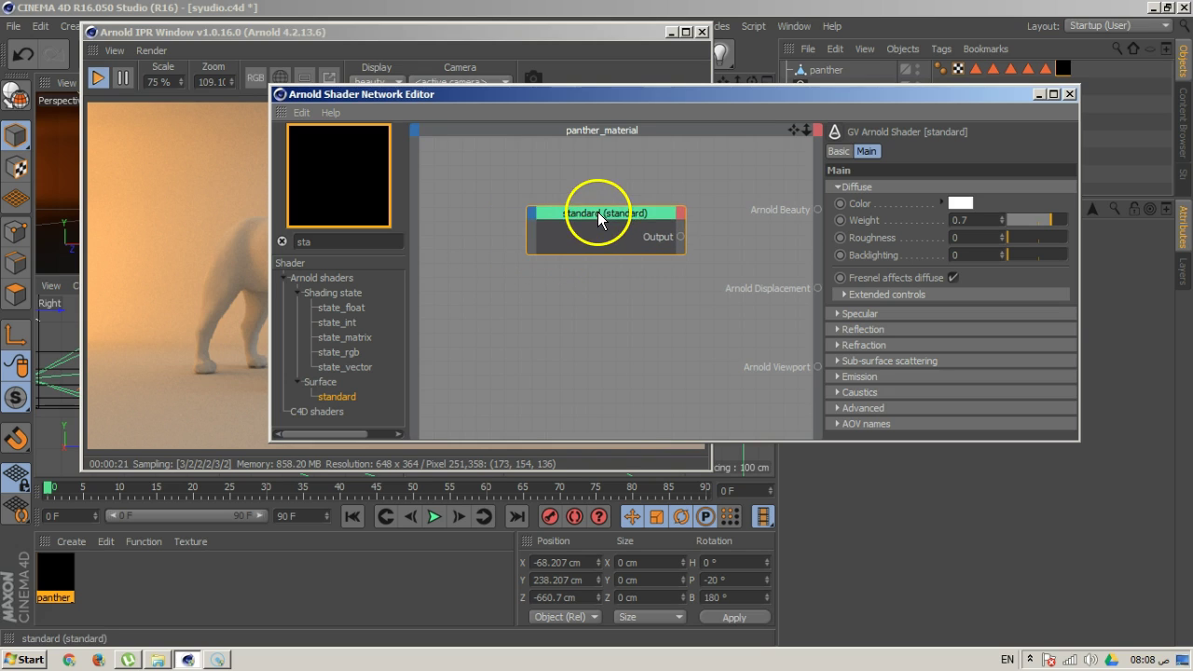
right_click(540, 218)
mouse_move(582, 224)
click(719, 221)
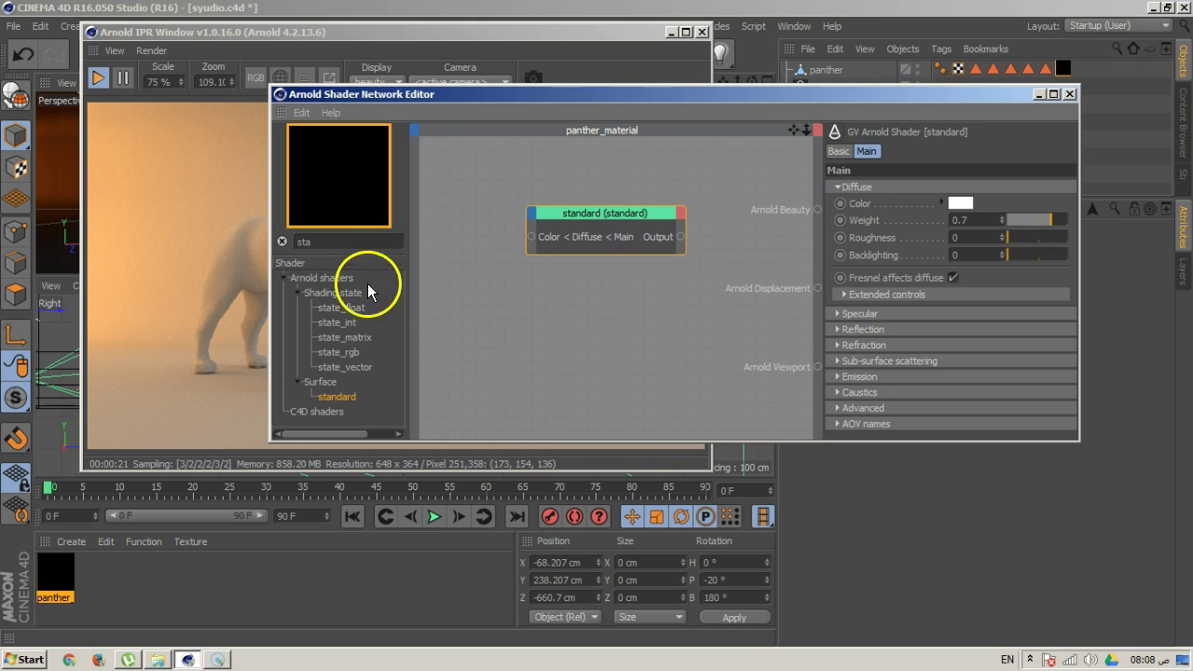
Find the noise texture shader, connect it to the standard node's Diffuse Color, and arrange both nodes in a wider editor
double_click(368, 240)
text(nois)
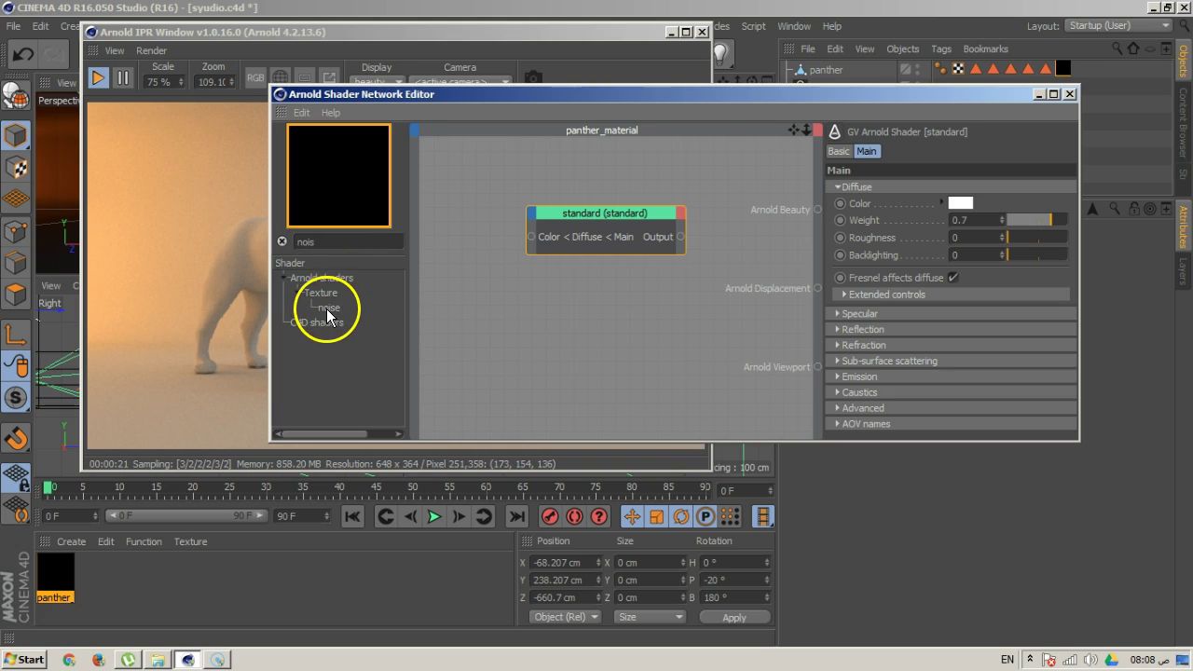
drag(328, 307, 451, 294)
drag(325, 306, 531, 238)
click(617, 221)
click(580, 216)
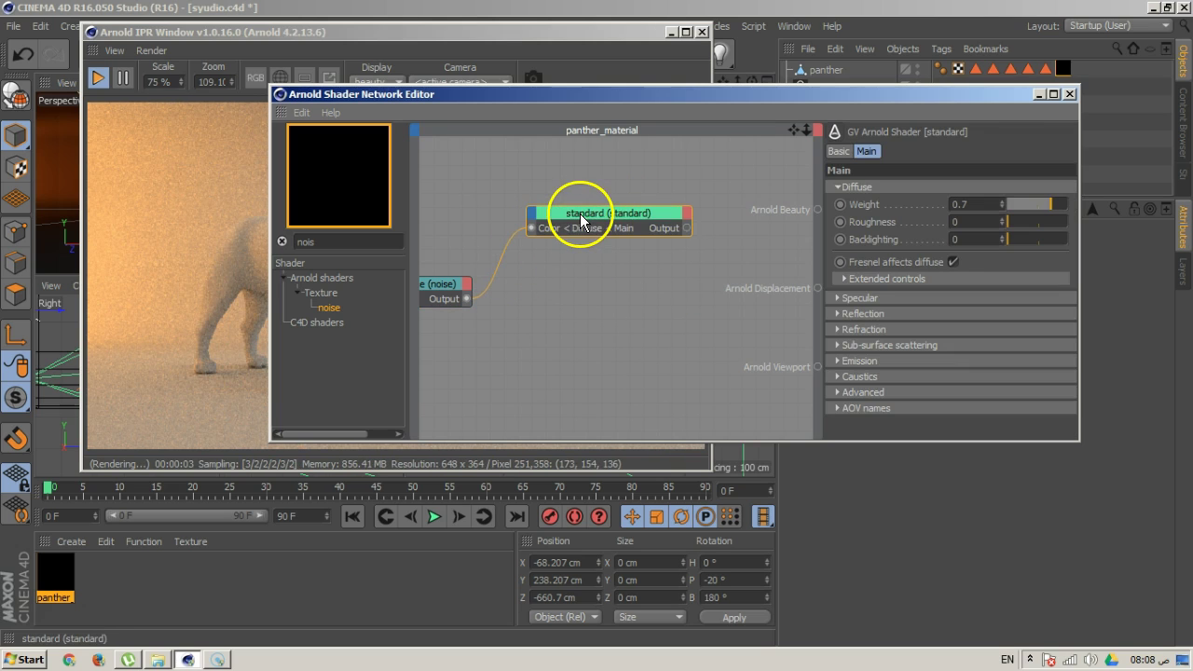
drag(595, 218, 622, 205)
drag(442, 292, 484, 295)
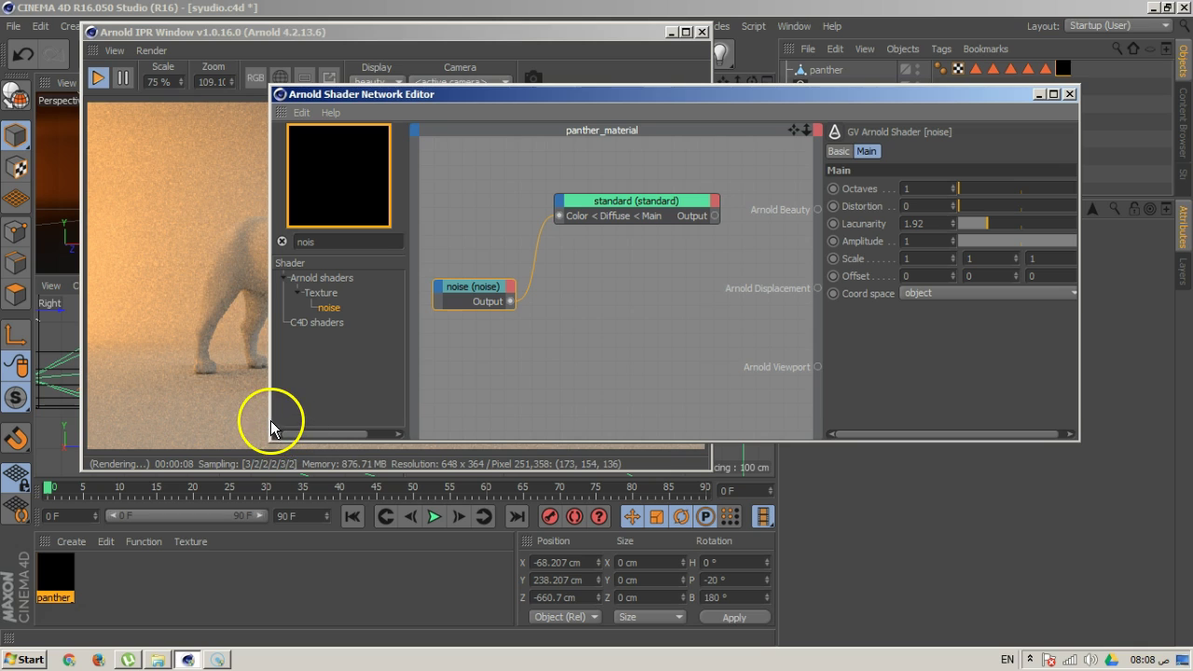
drag(270, 420, 188, 420)
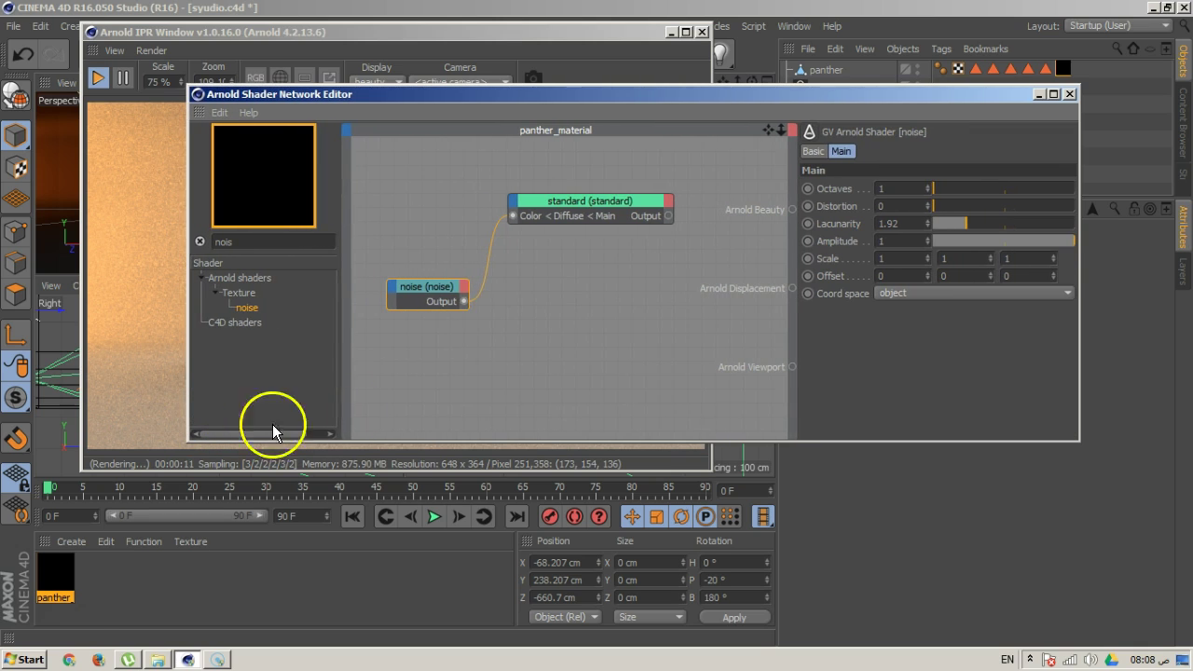
Make the standard shader the beauty root by linking its output to Arnold Beauty
click(584, 216)
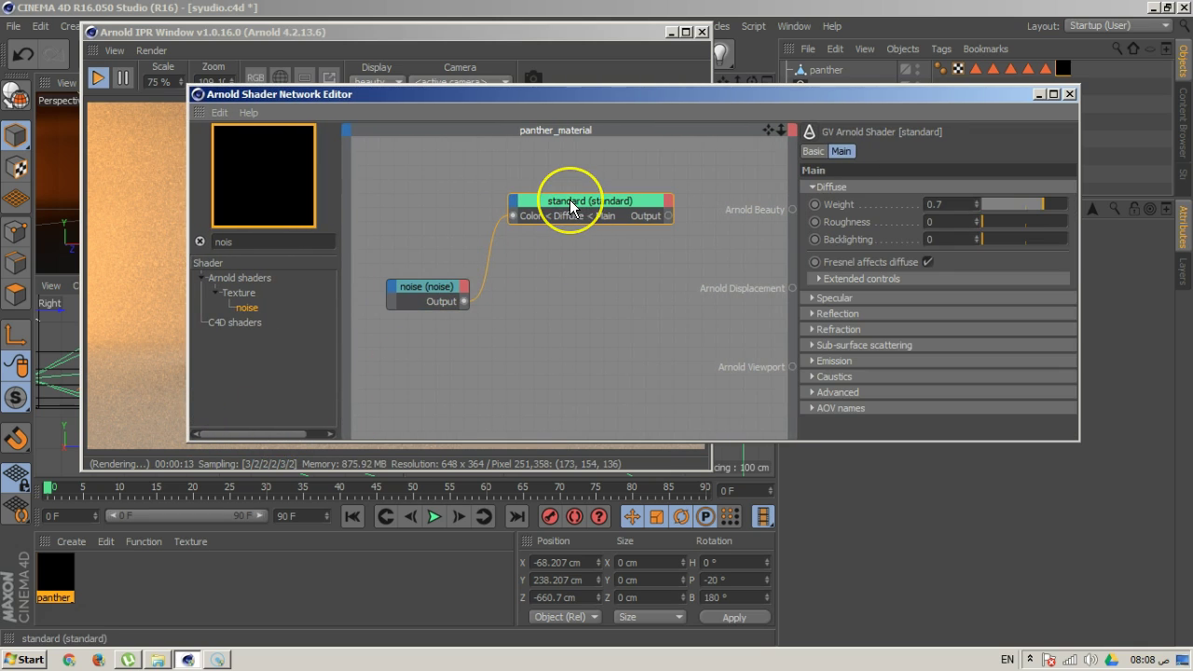
key(alt+w)
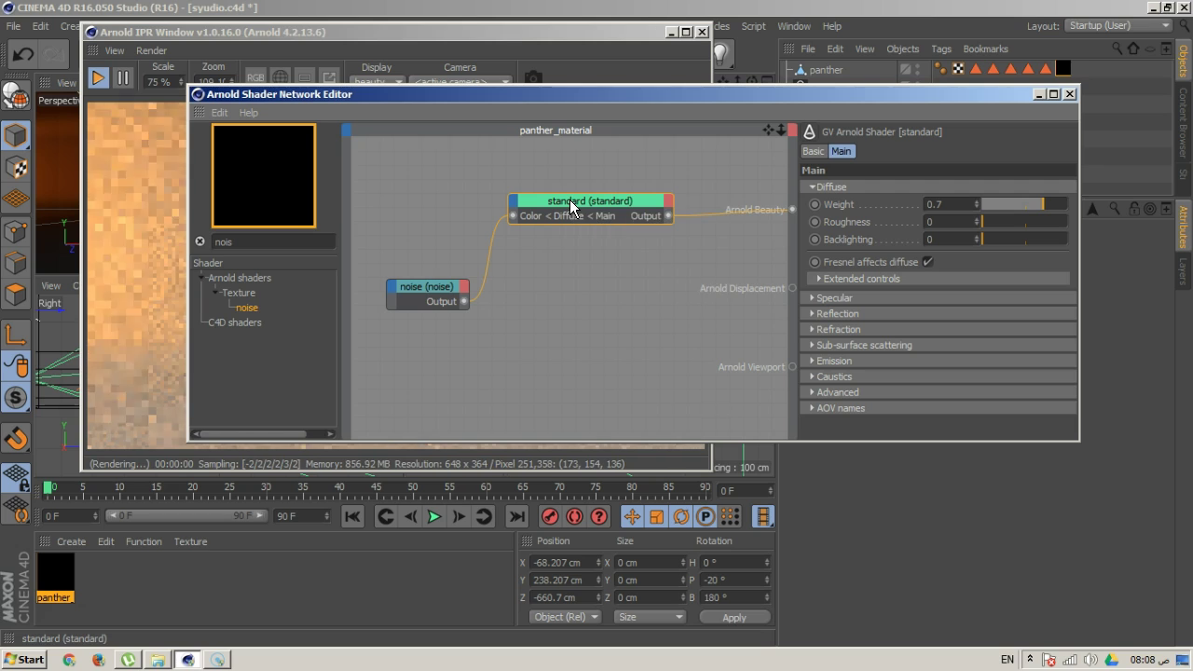
drag(667, 215, 718, 224)
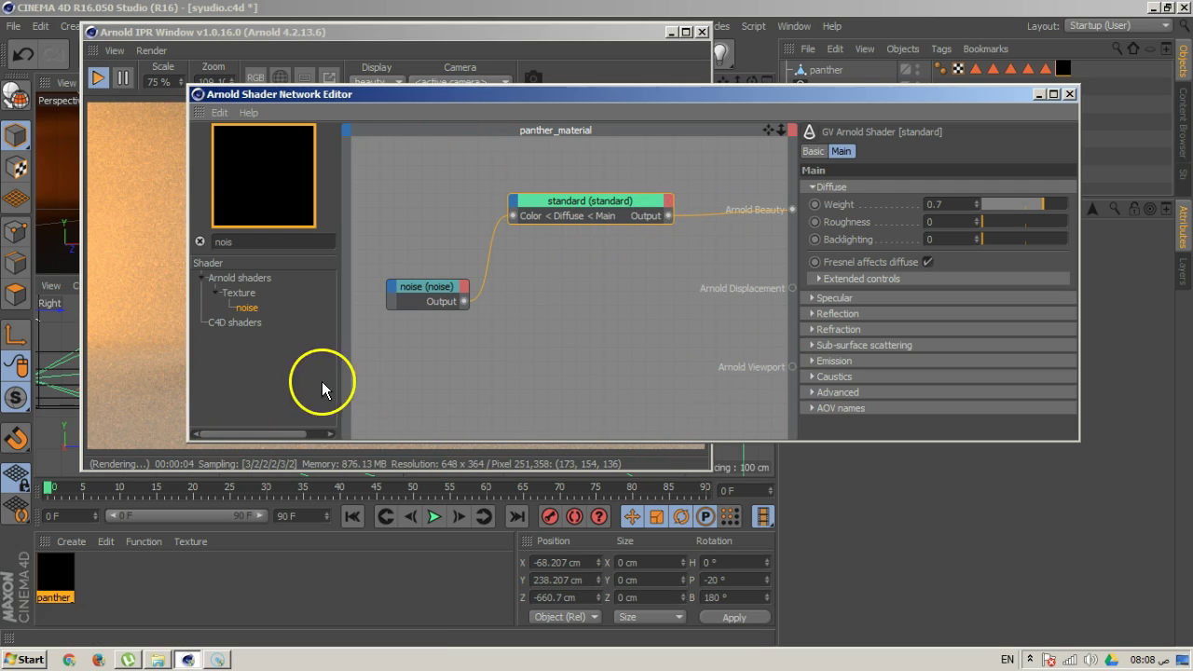
Stop the IPR render and bring the shader network editor back in front of the preview
drag(341, 101, 433, 98)
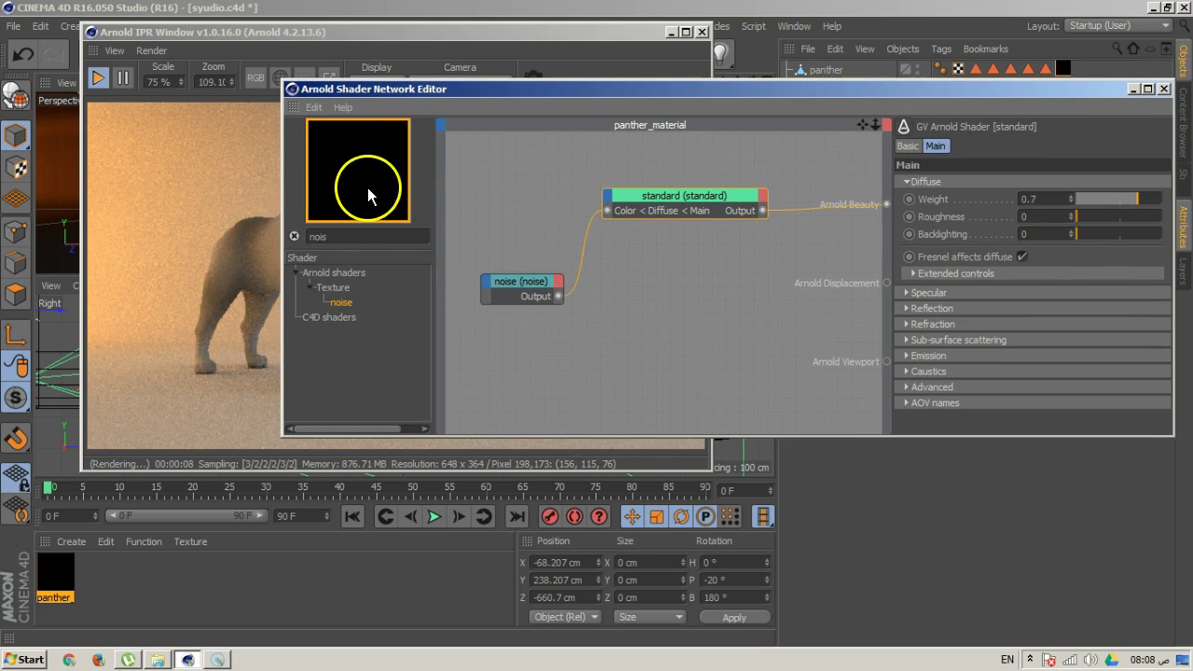
click(100, 83)
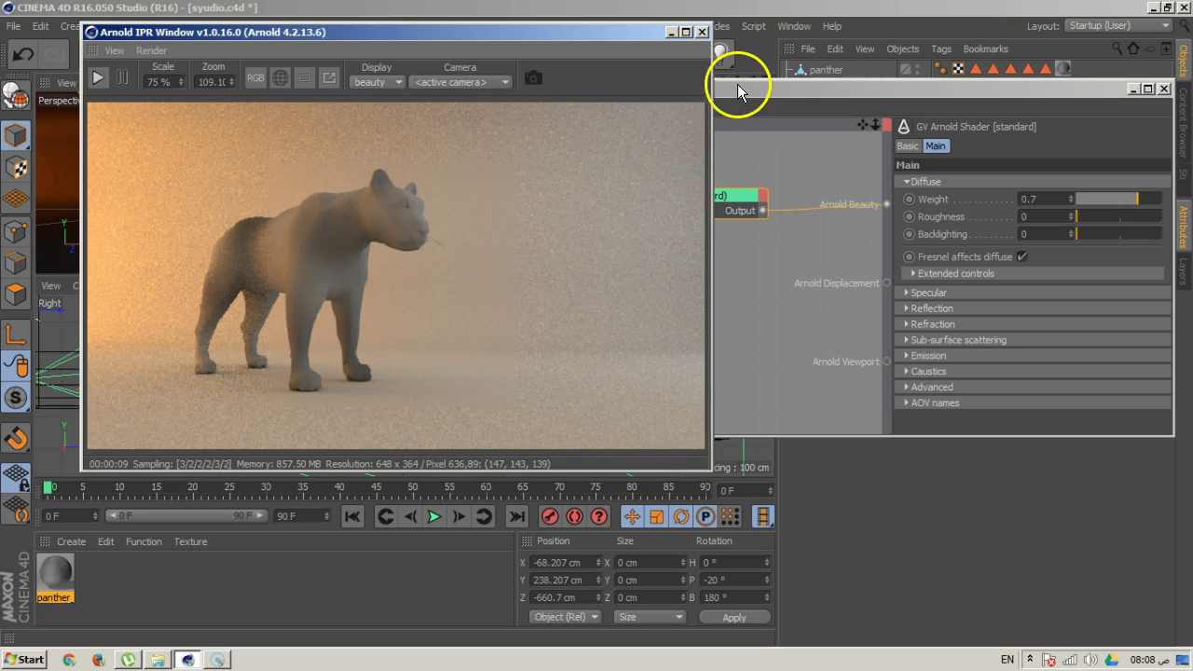
click(737, 86)
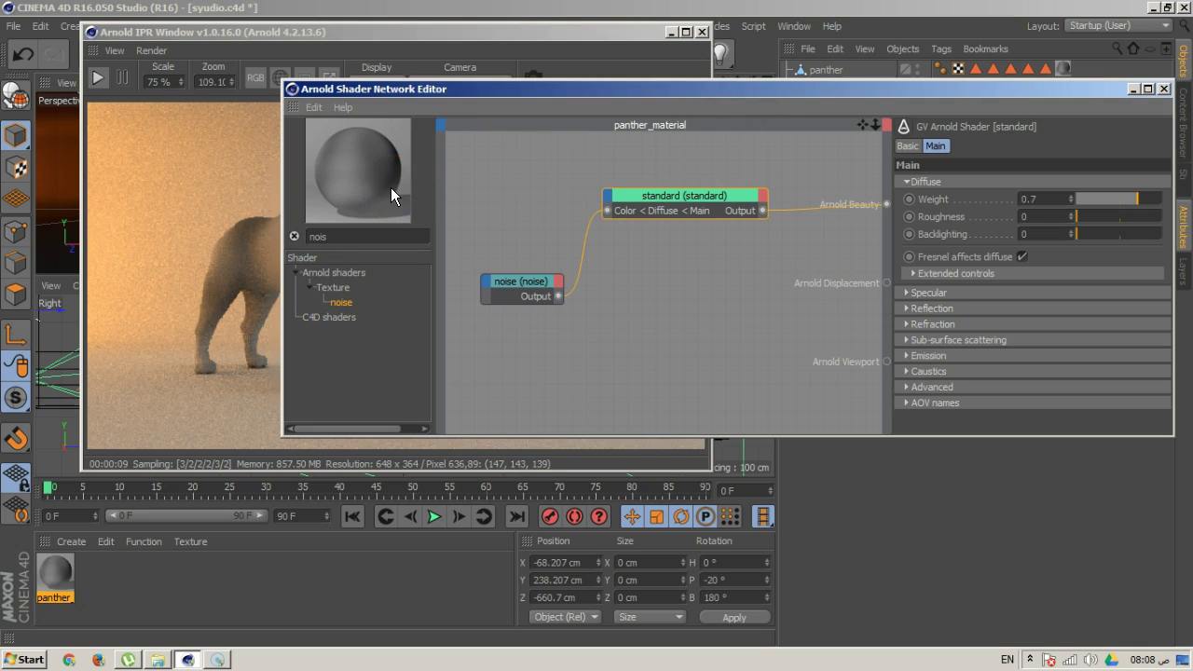
drag(470, 91, 401, 90)
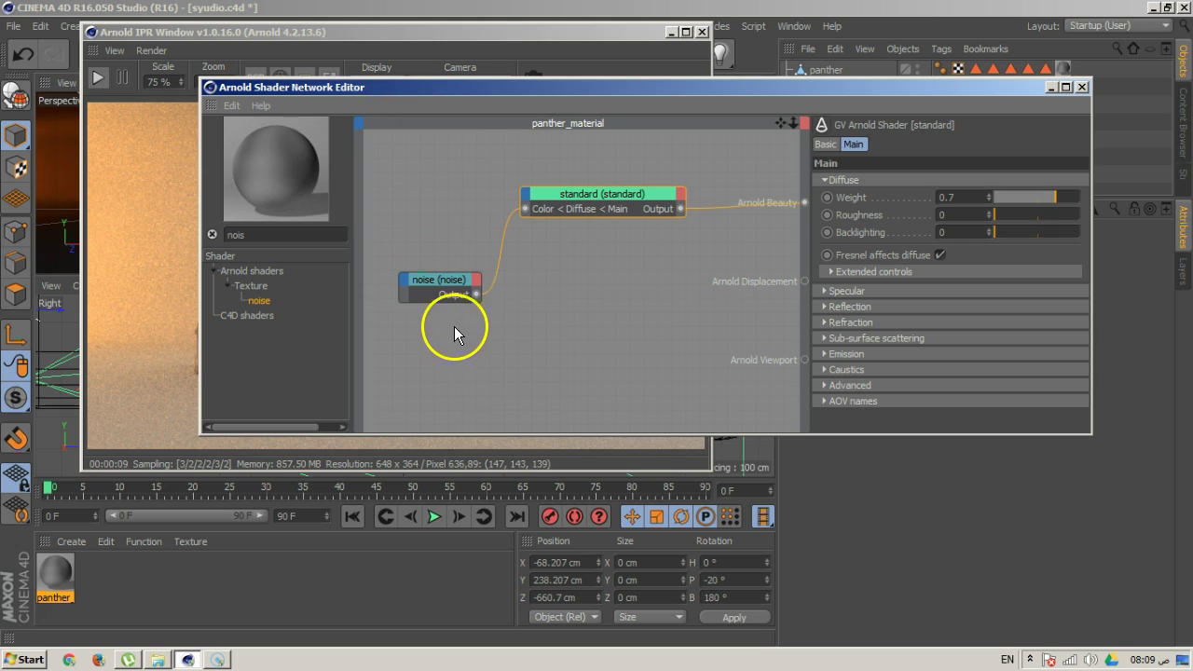
Set the noise shader as the beauty root and restore the standard shader as the root
click(445, 287)
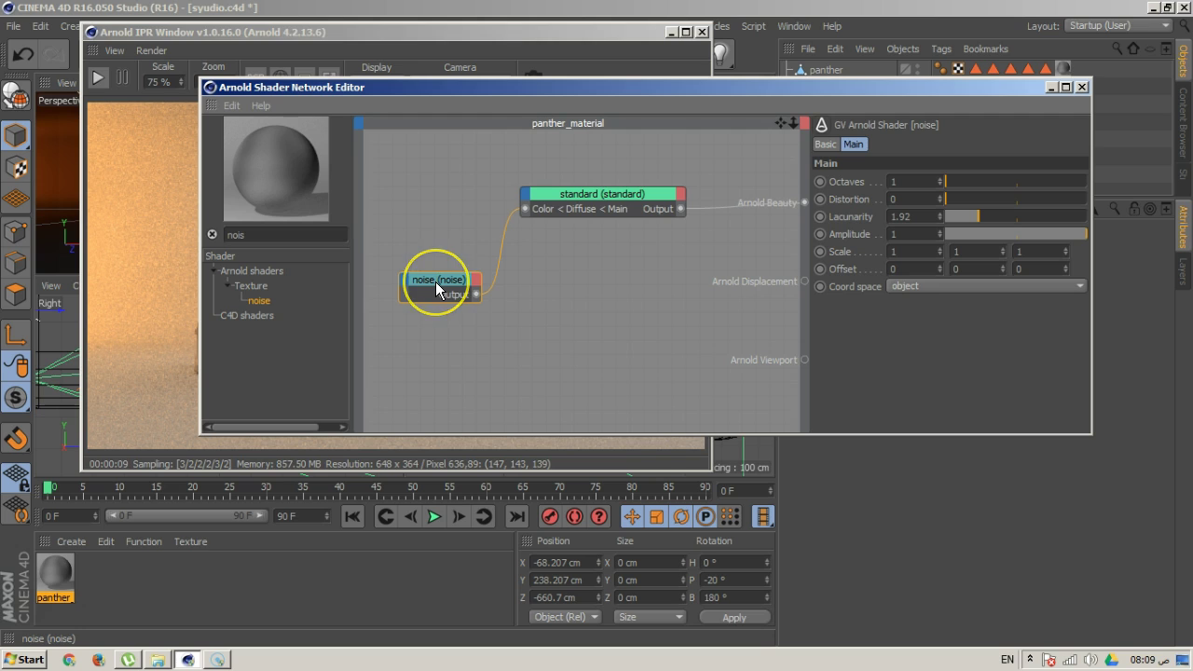
right_click(435, 282)
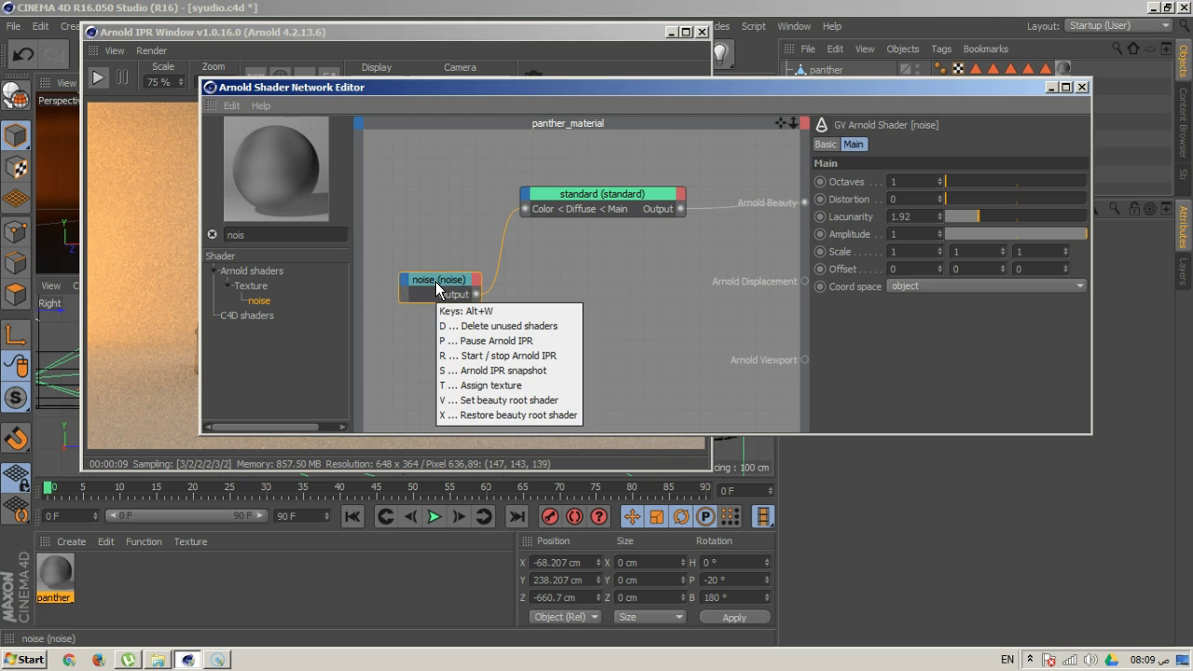
click(438, 315)
click(319, 223)
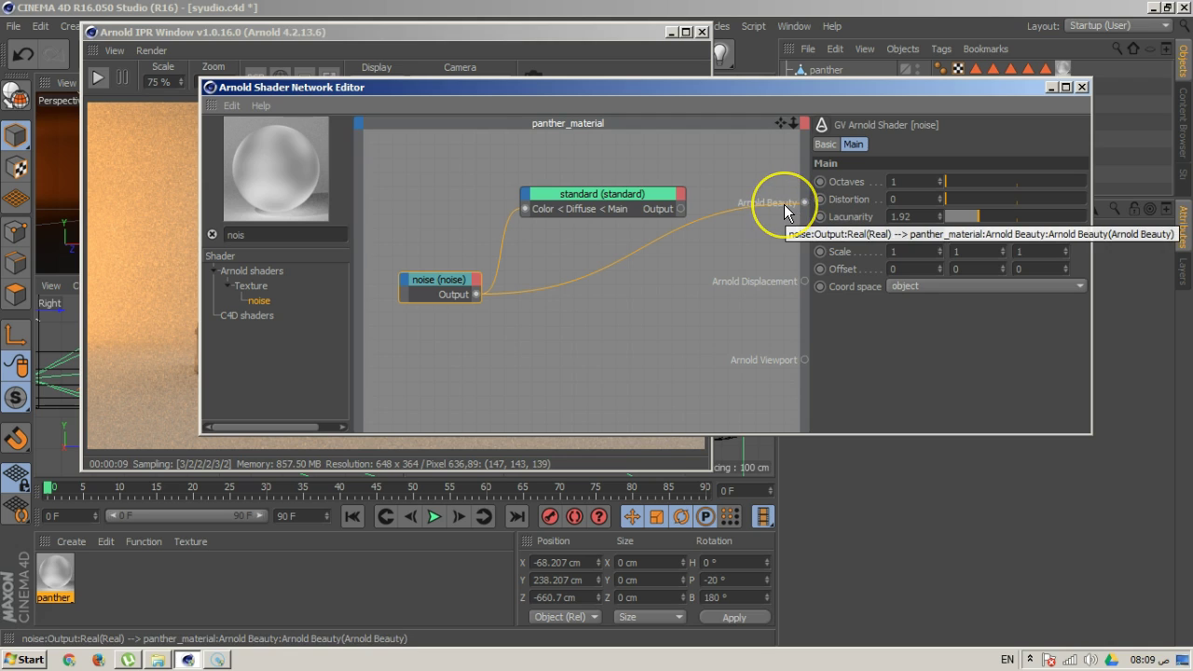
key(alt+w)
drag(785, 212, 604, 195)
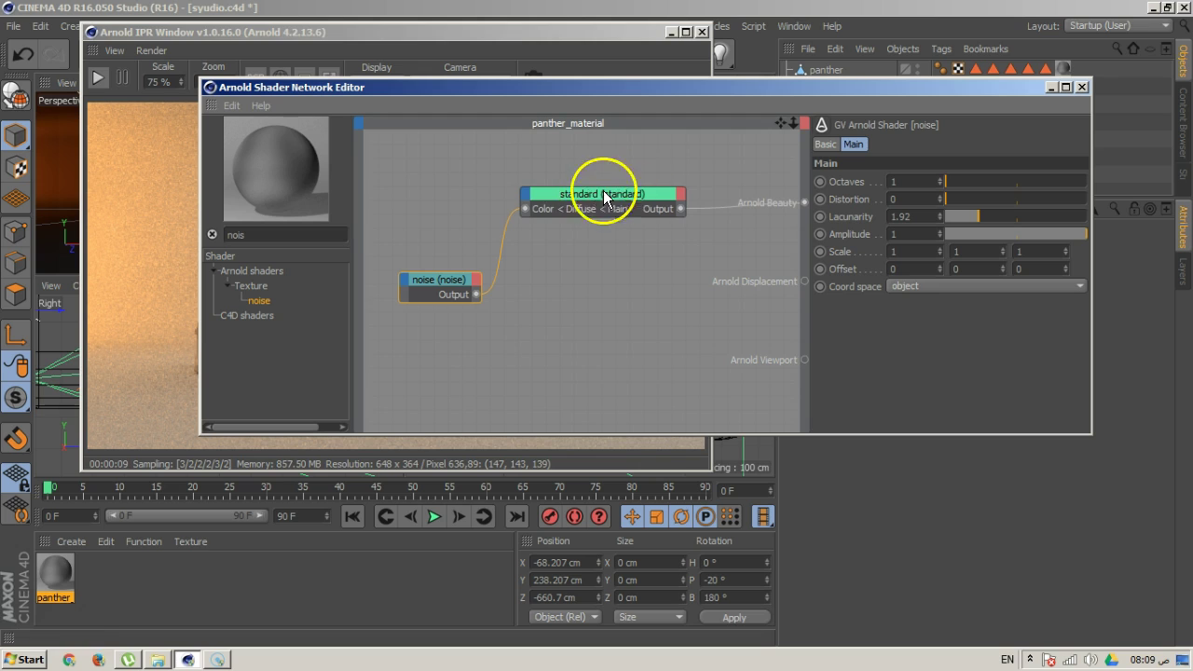
Delete the noise node and move the standard node into the free space of the network
click(438, 282)
key(Delete)
drag(588, 197, 476, 251)
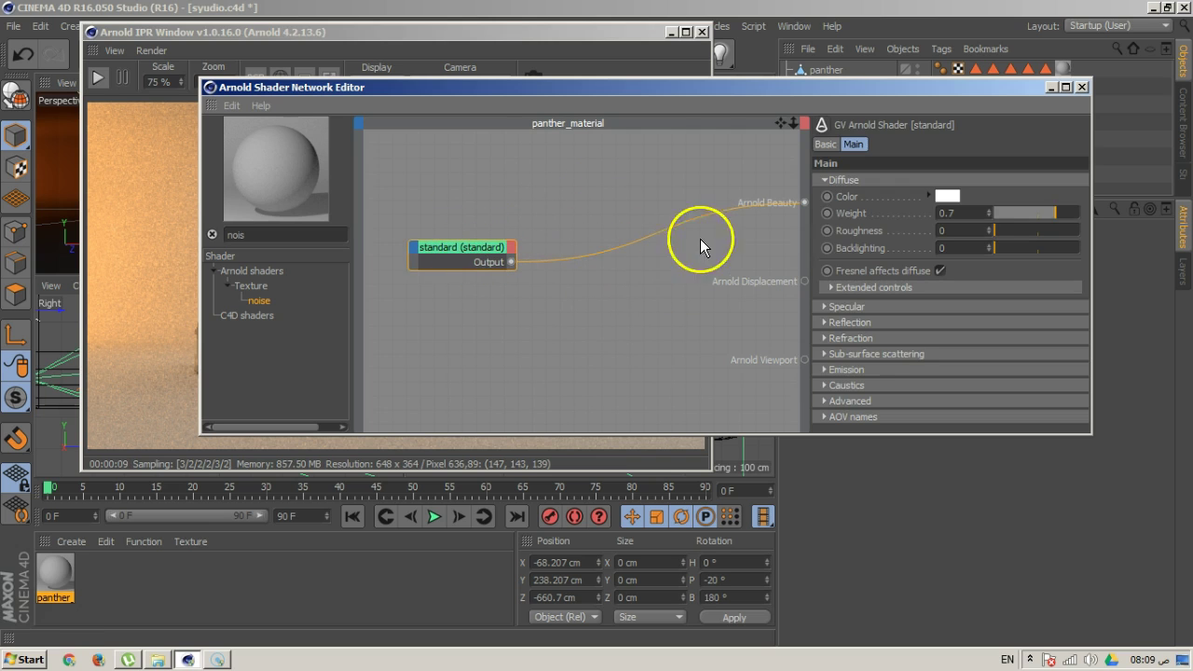
Close the shader network editor, open panther_material in the Material Editor and arrange it beside the IPR window
click(1082, 88)
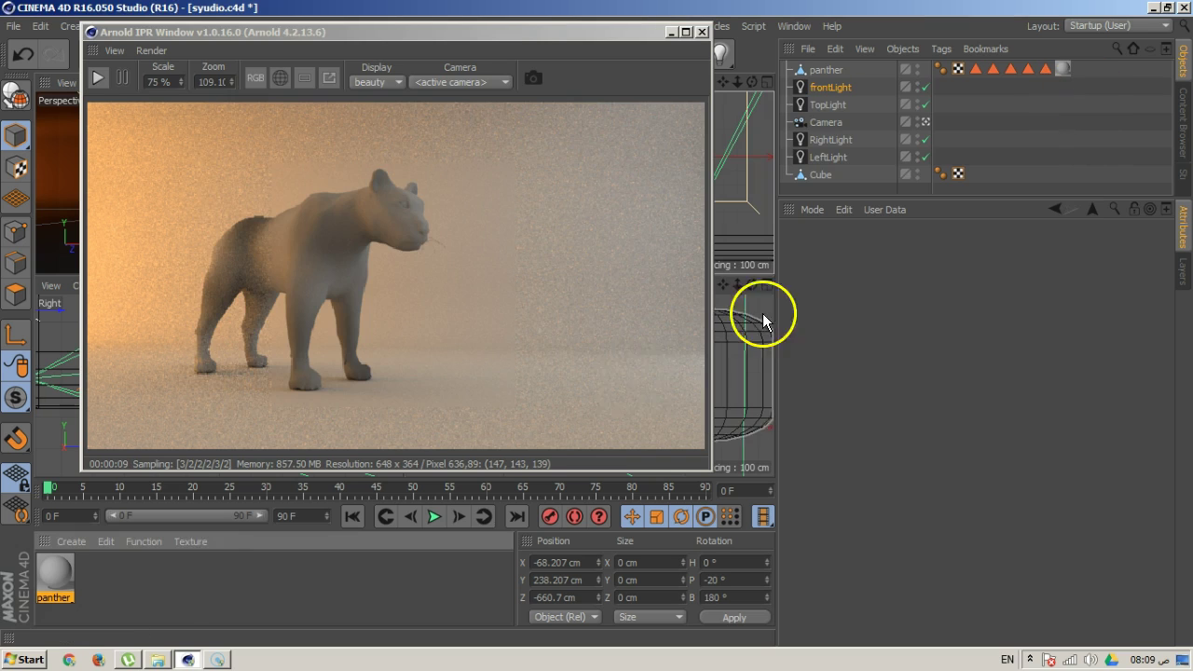
double_click(61, 572)
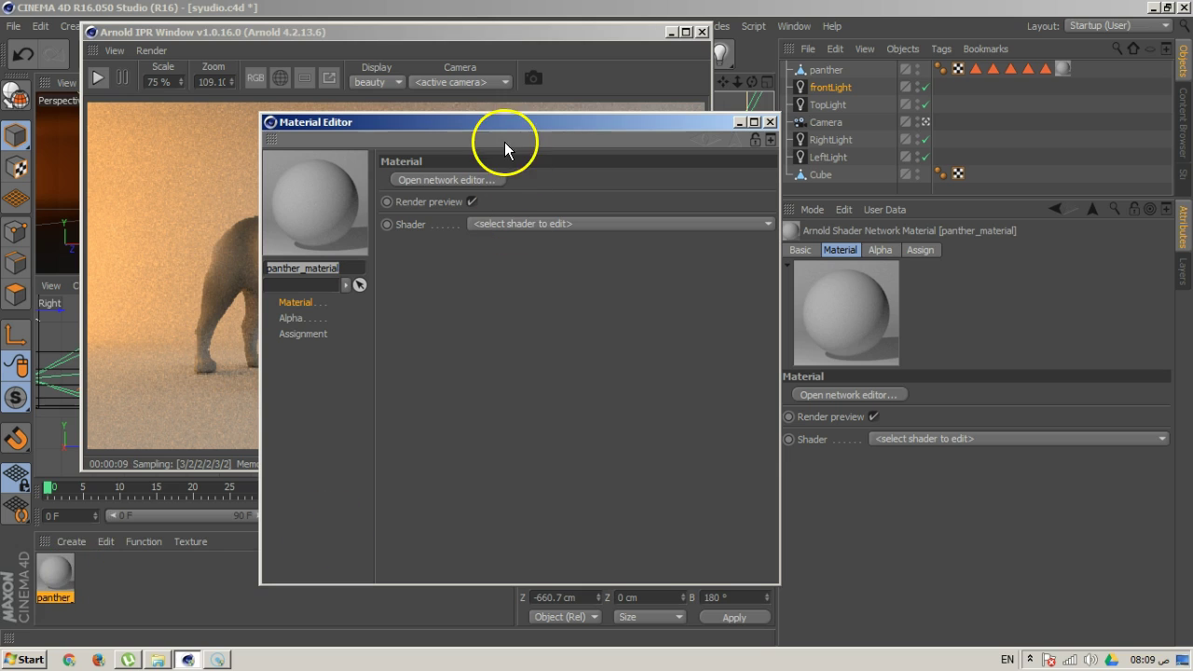
drag(596, 126, 899, 56)
drag(424, 36, 354, 41)
drag(679, 56, 758, 44)
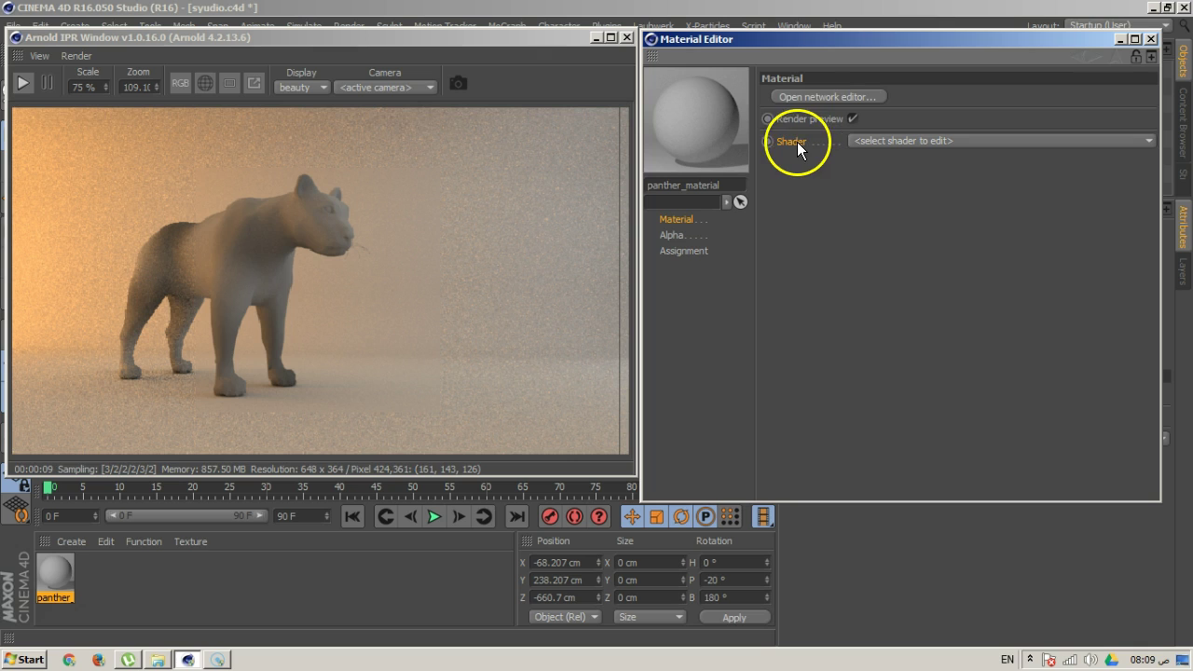
Select the standard shader for editing and set its diffuse color to orange with RGB 239, 147, 42
click(911, 140)
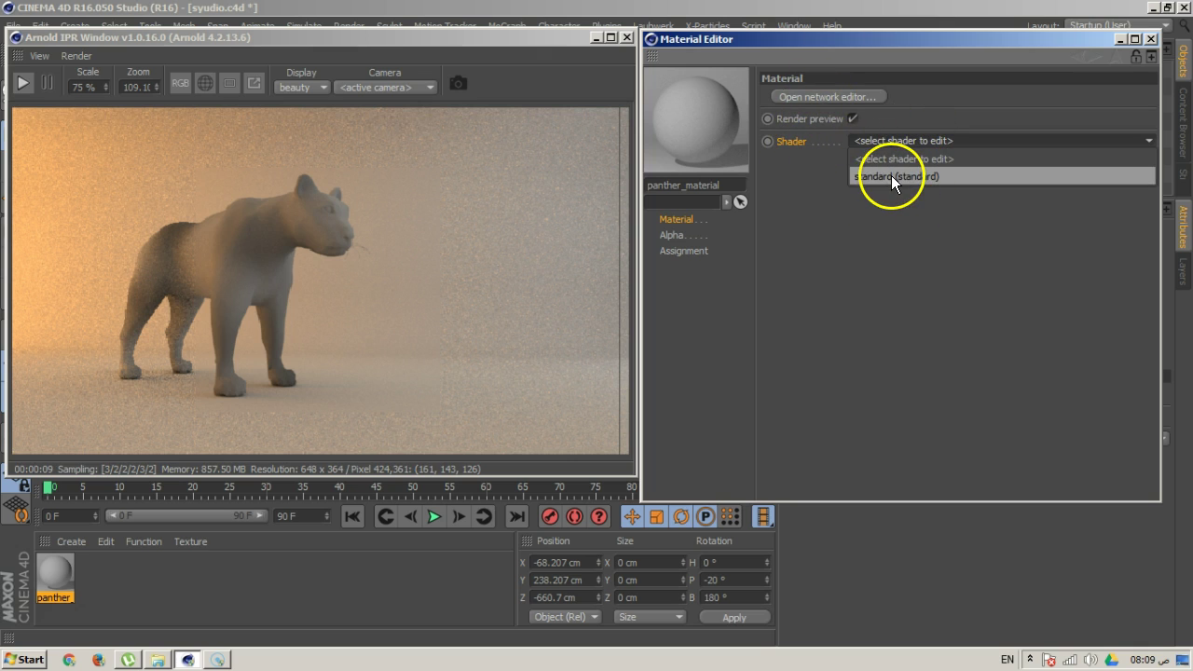
click(891, 176)
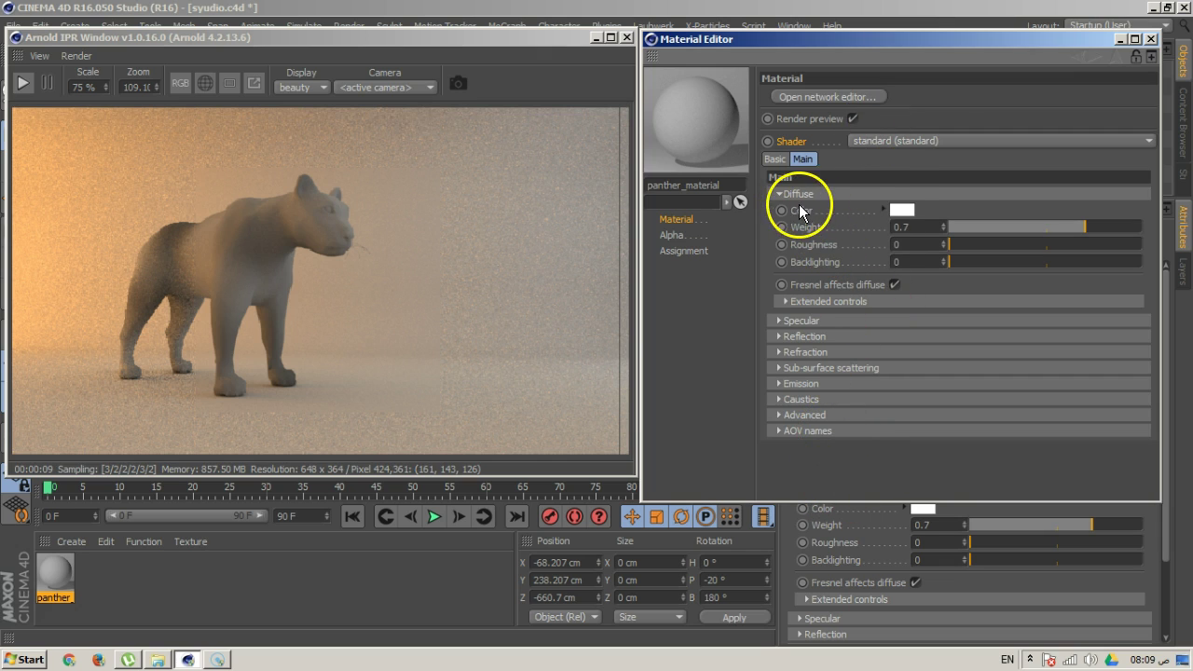
click(898, 208)
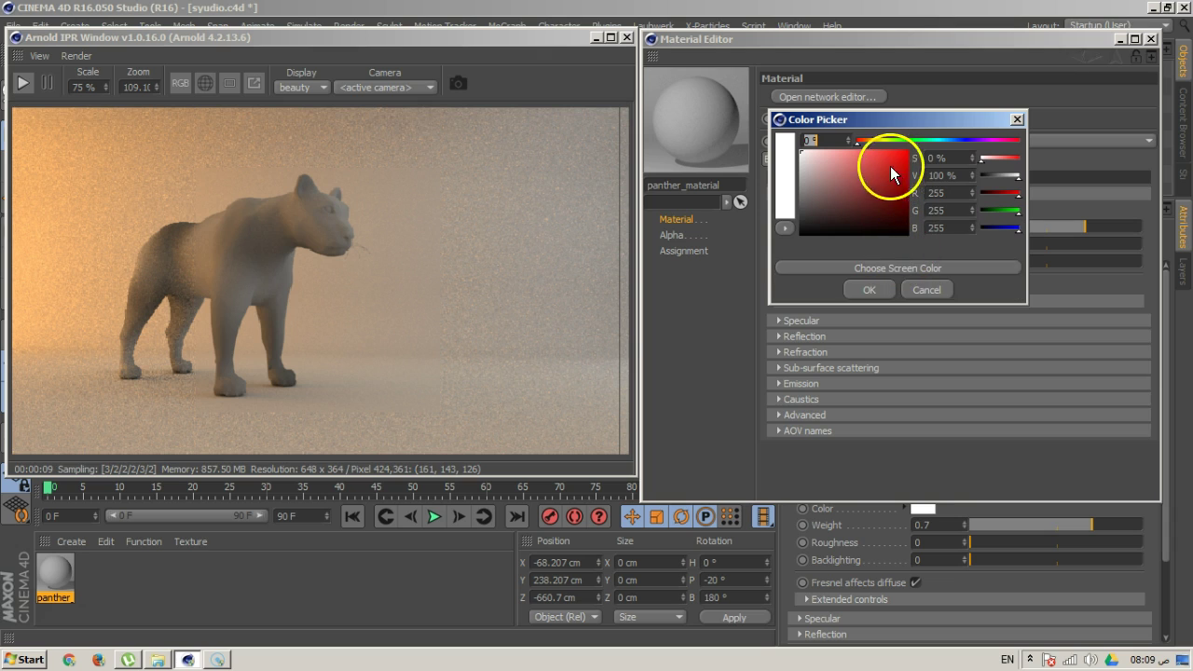
drag(861, 143, 890, 154)
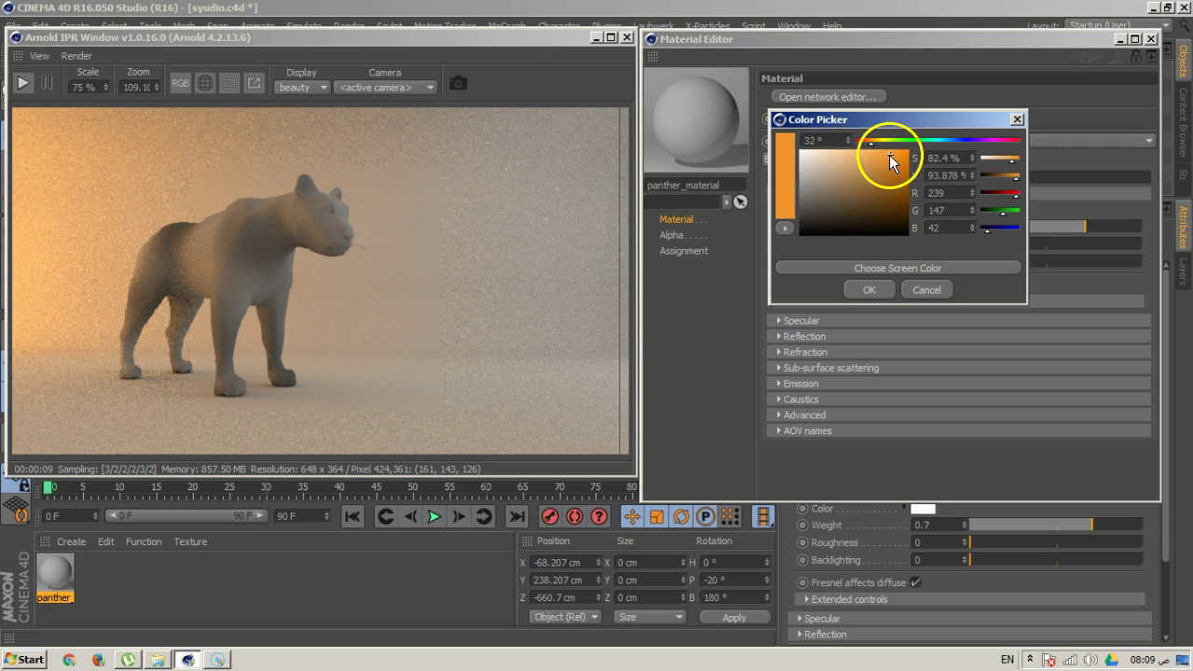
click(868, 290)
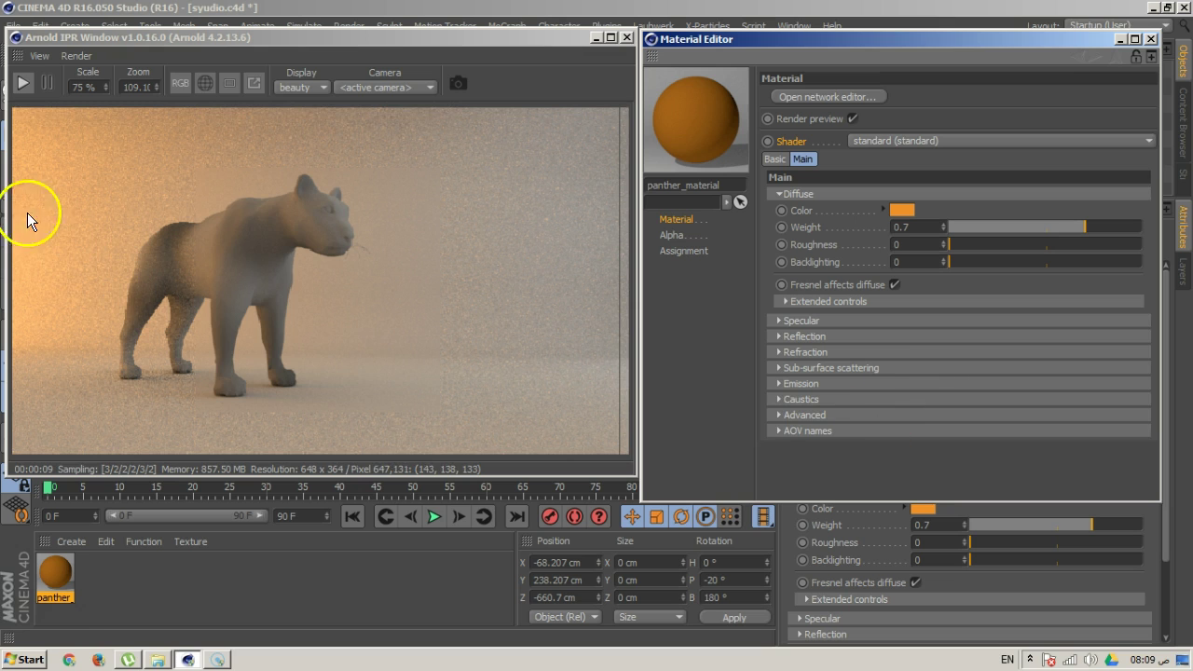
Start the IPR render and set the standard shader's diffuse weight to 0.73
click(22, 83)
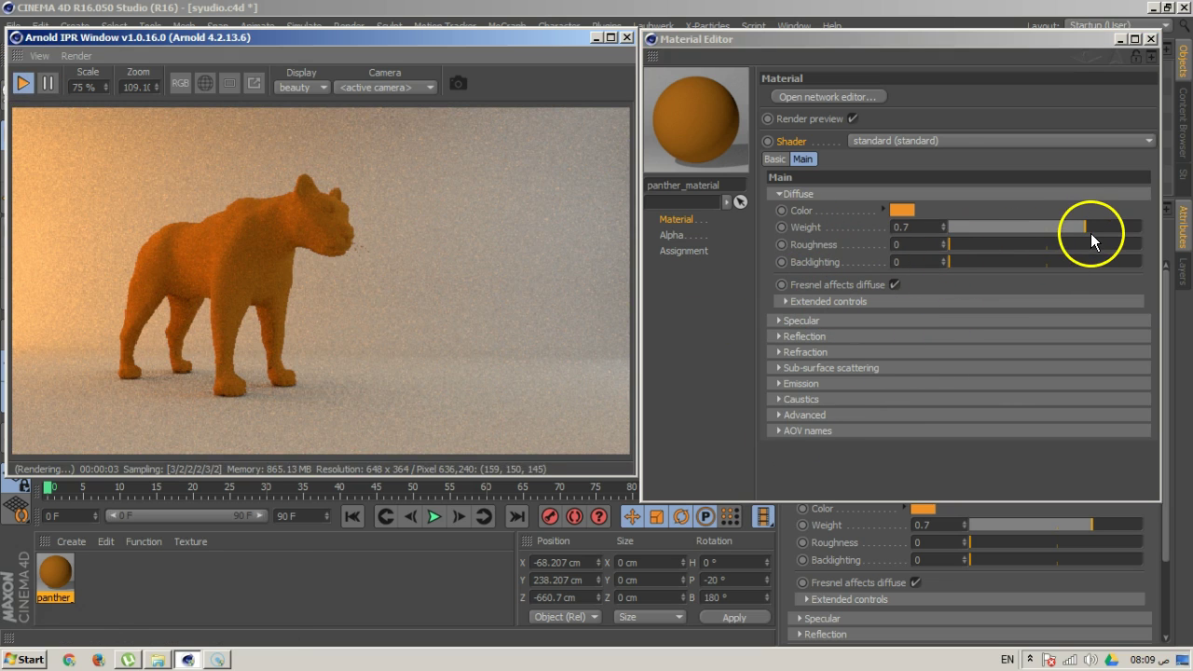
drag(1089, 228, 1150, 228)
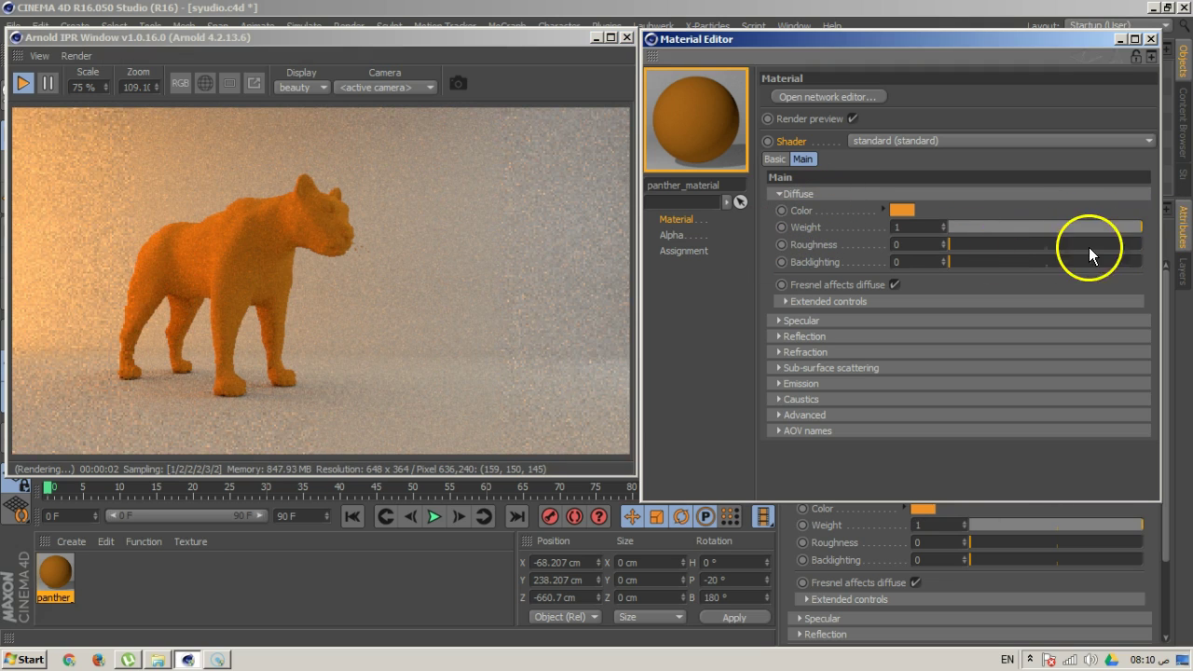
drag(1133, 230, 1109, 230)
drag(1097, 226, 1091, 227)
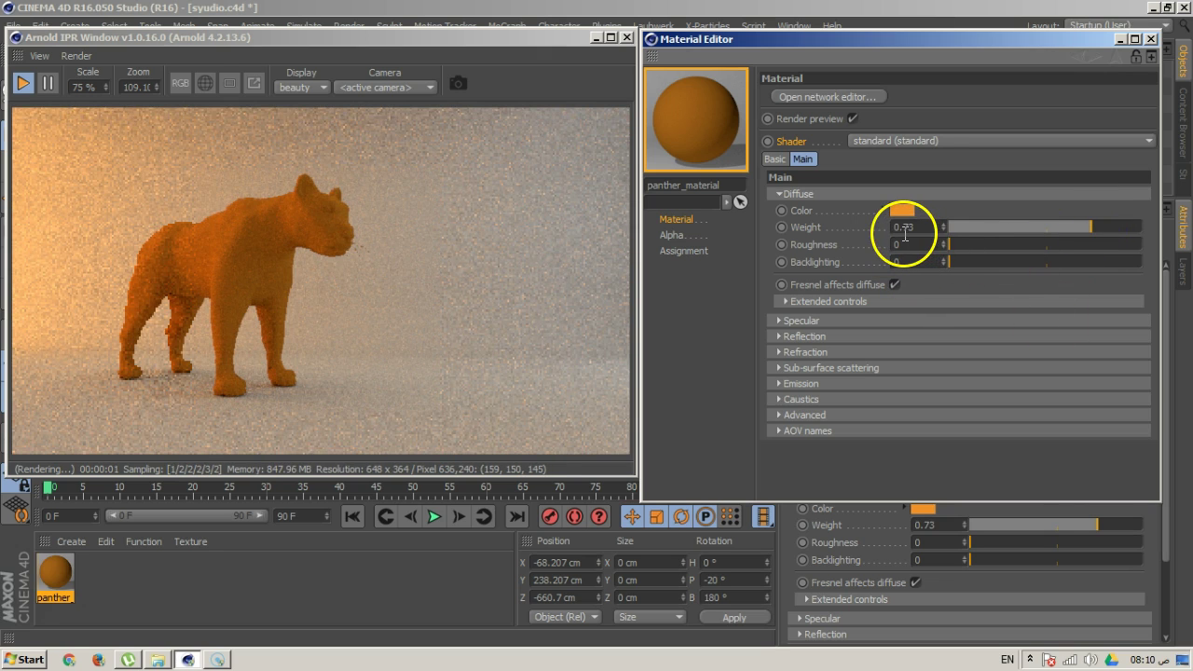
Try a diffuse roughness of 0.47 and of 0, and settle on 0.09
drag(938, 264, 911, 244)
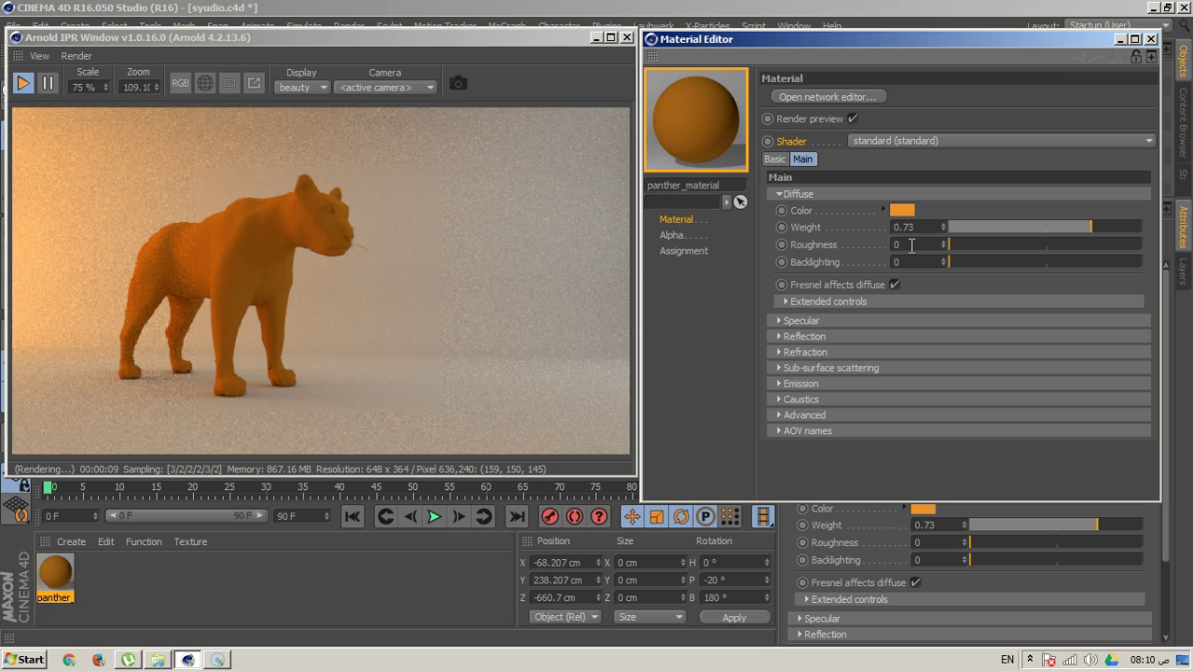
mouse_move(913, 248)
mouse_down()
mouse_move(830, 247)
mouse_move(824, 261)
mouse_up()
drag(934, 265, 954, 263)
drag(958, 246, 1041, 246)
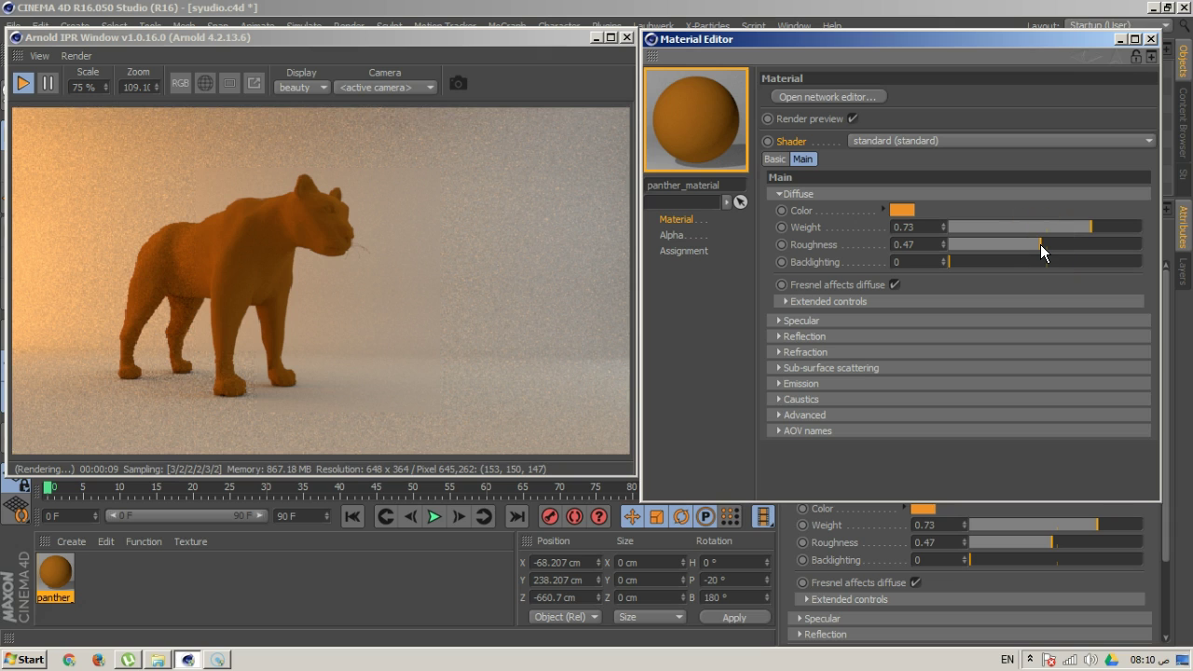
drag(1039, 244, 941, 296)
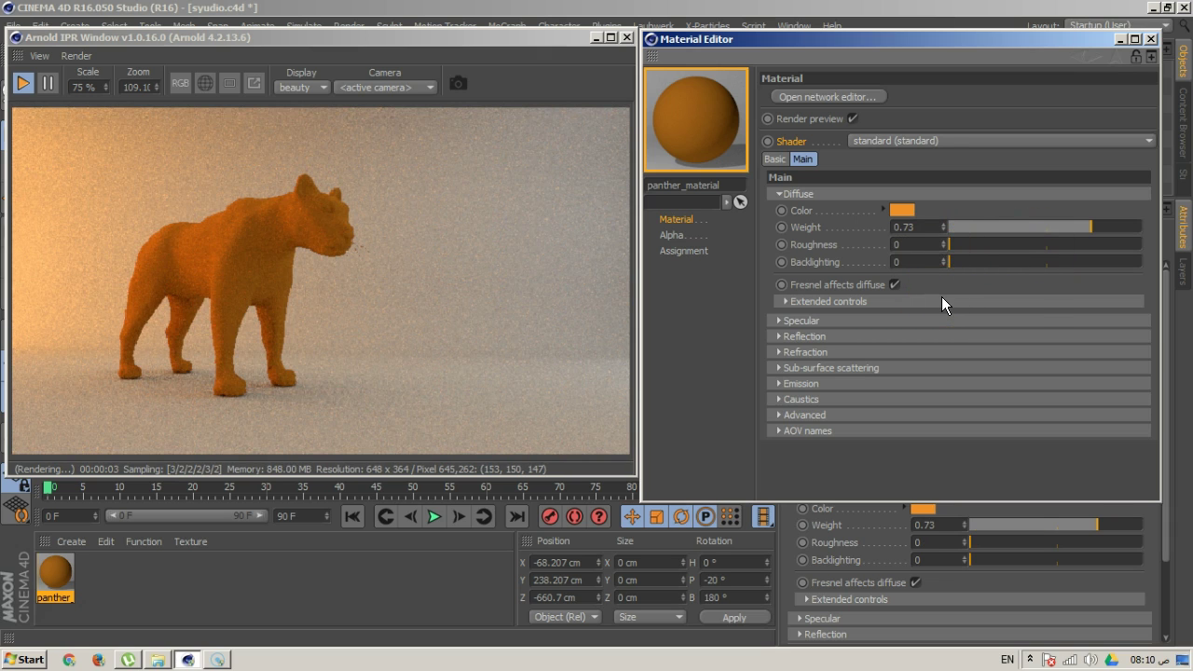
drag(953, 249, 965, 245)
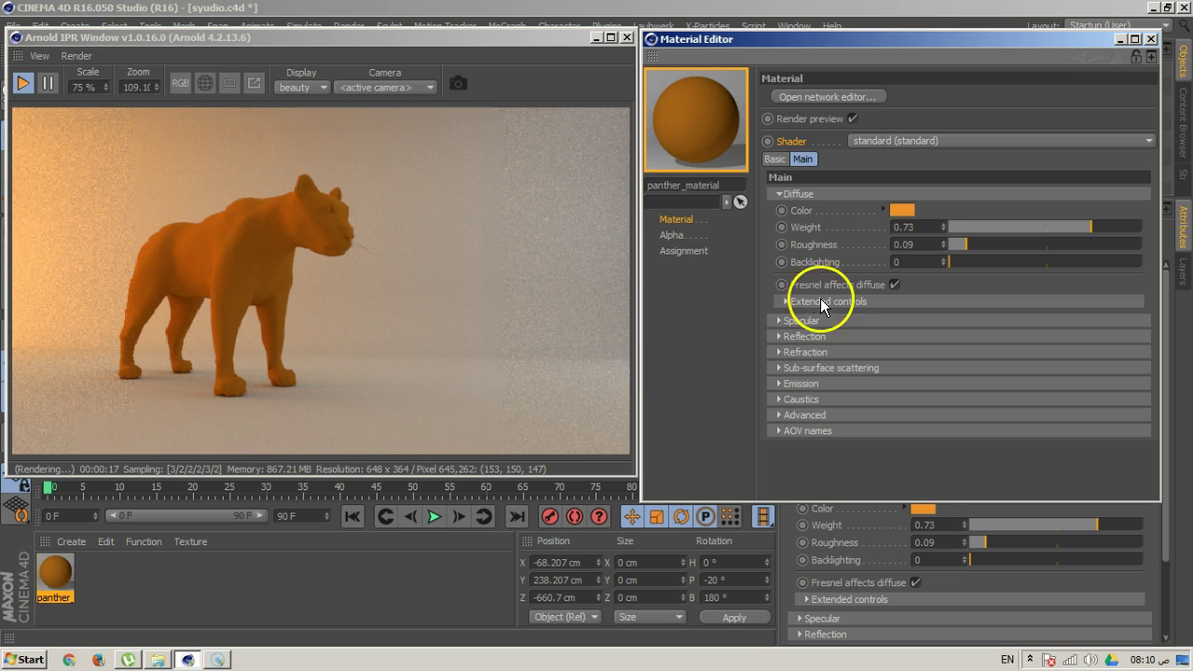
Preview the live render in the perspective viewport, maximize that view and return the render to the IPR window
click(253, 82)
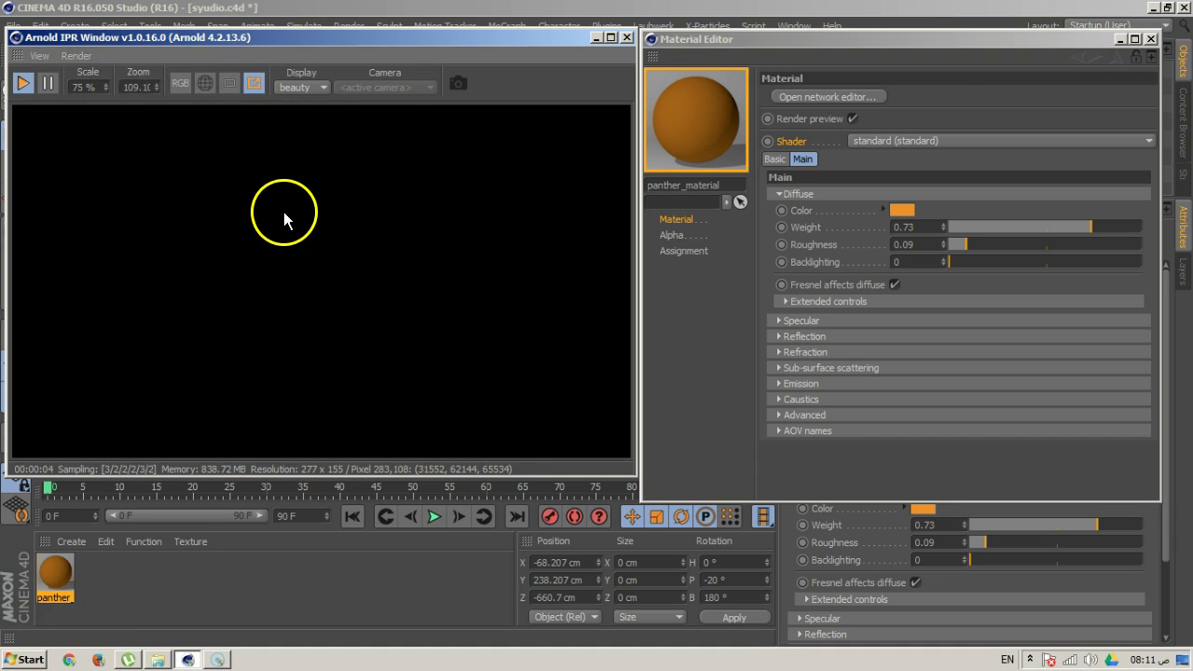
drag(251, 38, 267, 306)
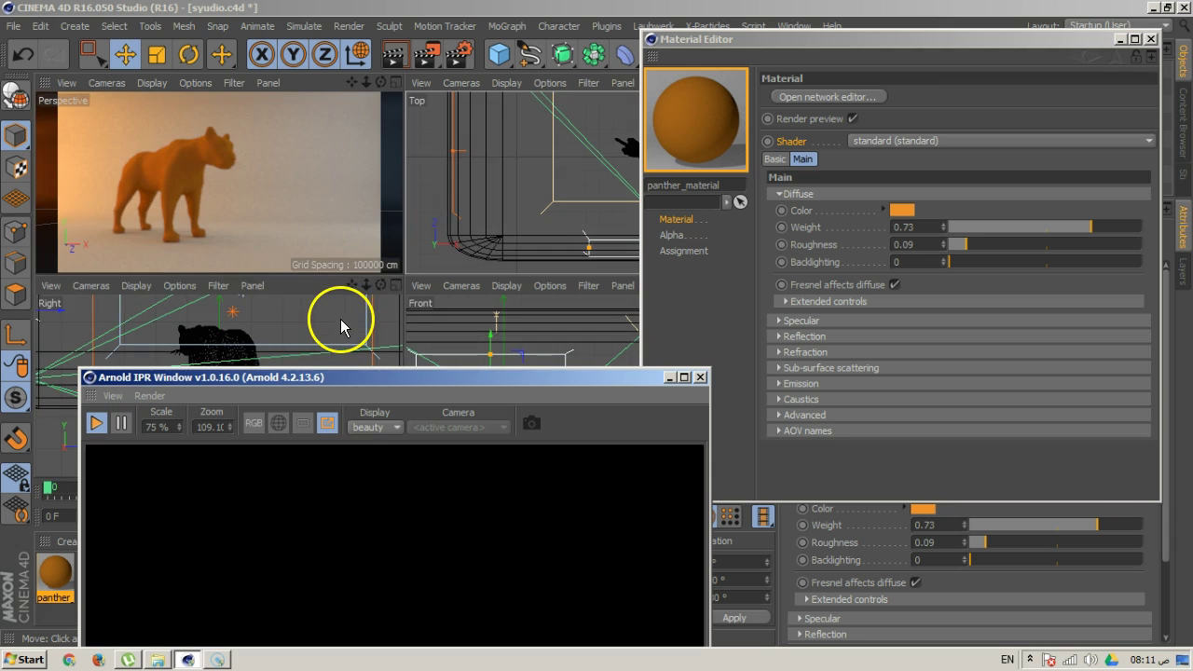
click(395, 82)
drag(349, 381, 370, 46)
click(345, 88)
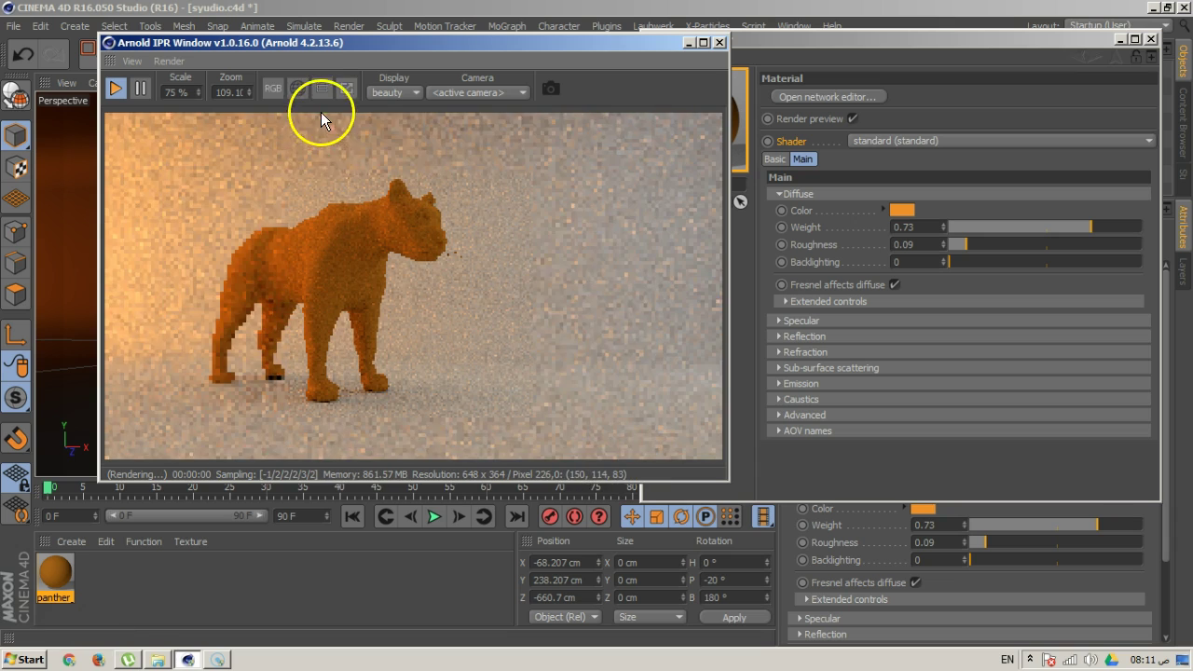
Limit the IPR render to a region enclosing the panther, from about 89,66 to 362,316
click(321, 88)
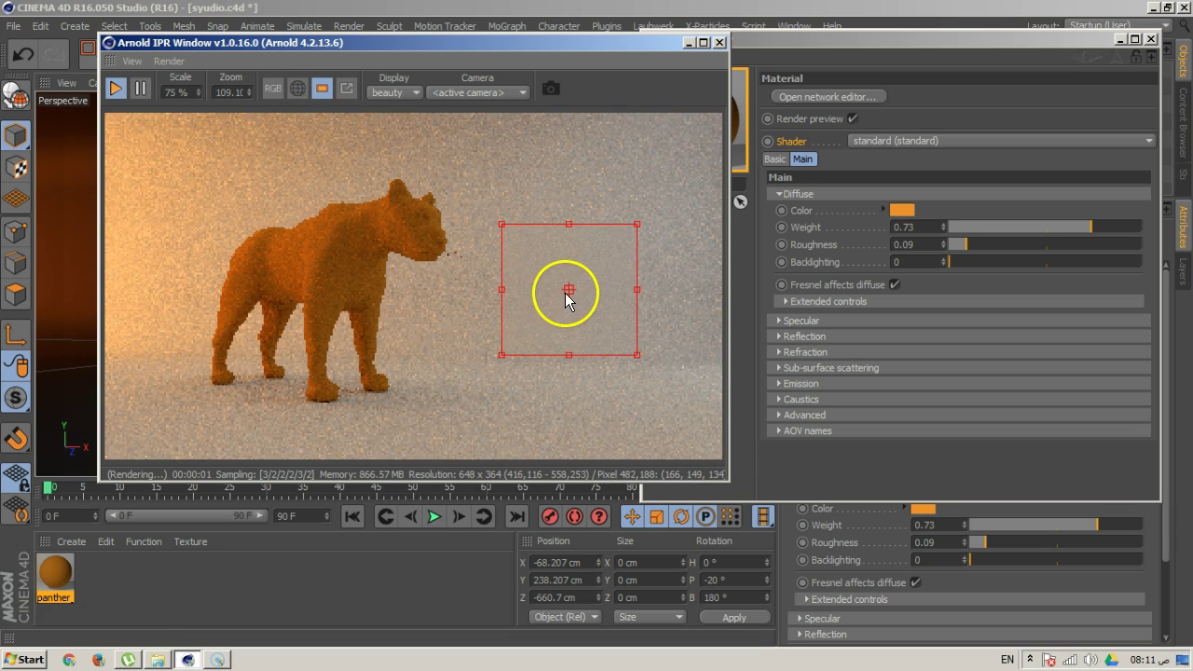
drag(567, 291, 288, 275)
drag(353, 212, 443, 177)
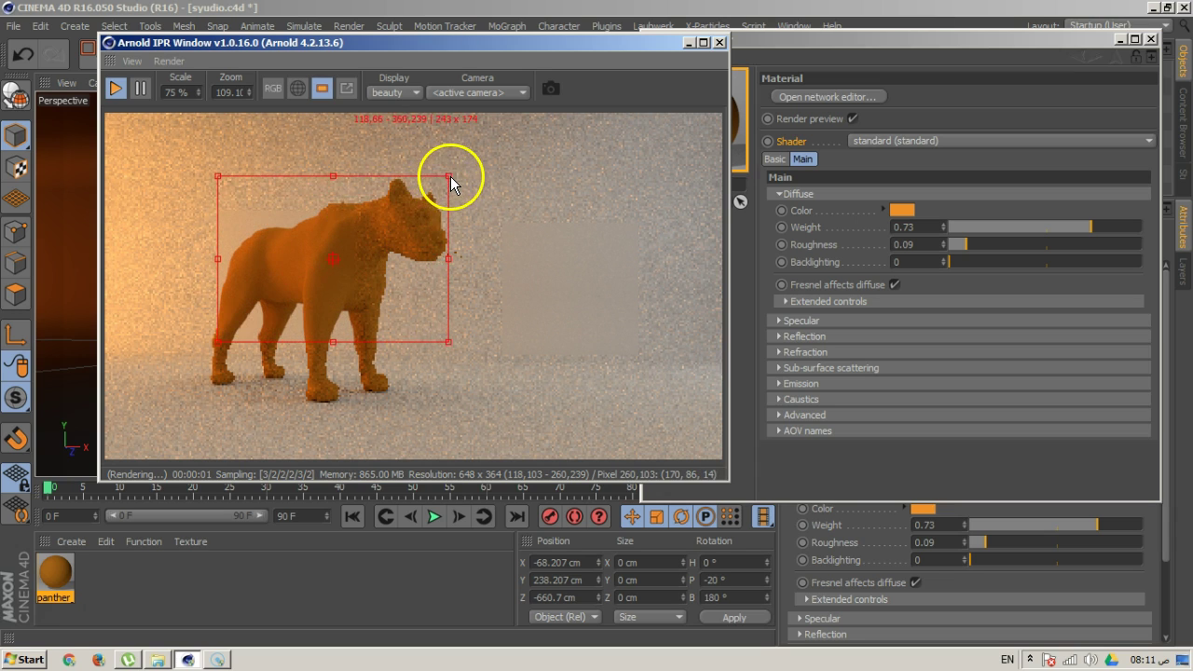
drag(445, 341, 453, 401)
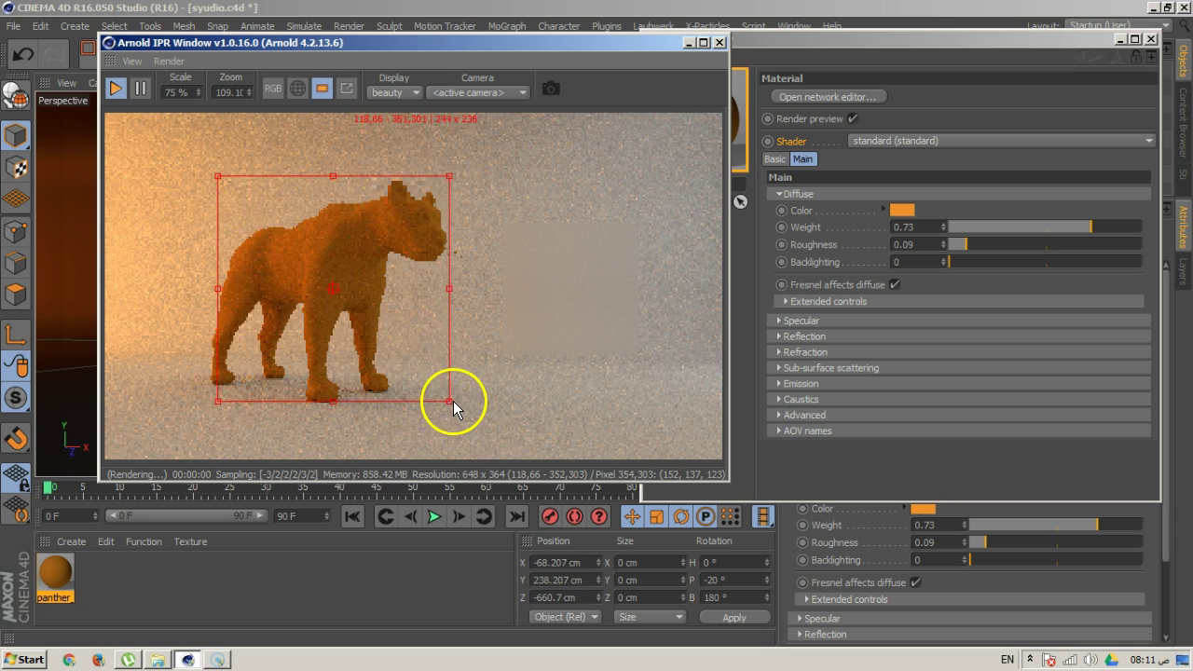
drag(219, 402, 189, 415)
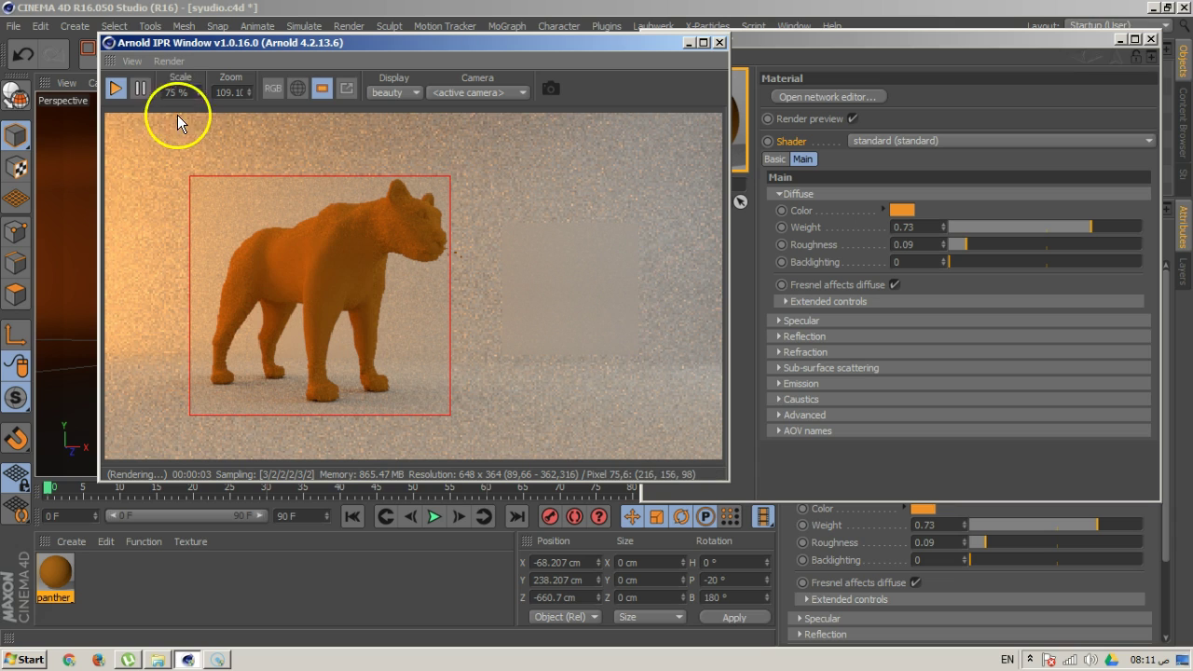
Set the IPR preview zoom to 100% and place its window beside the Material Editor
double_click(221, 92)
text(100)
key(Return)
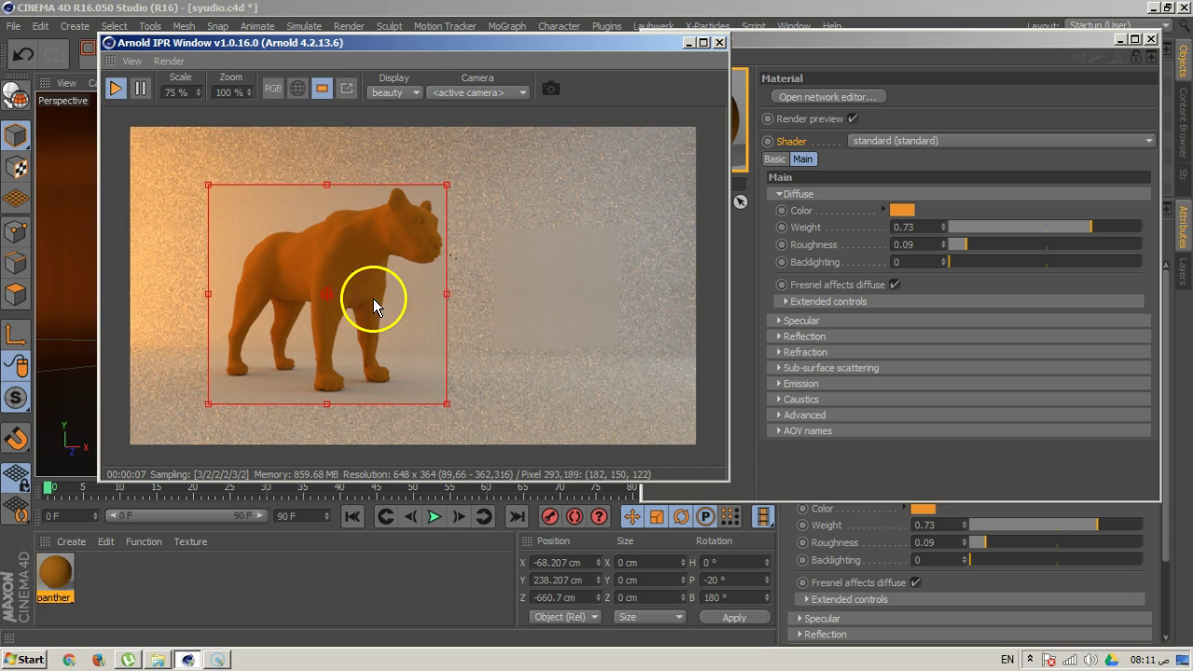
double_click(454, 40)
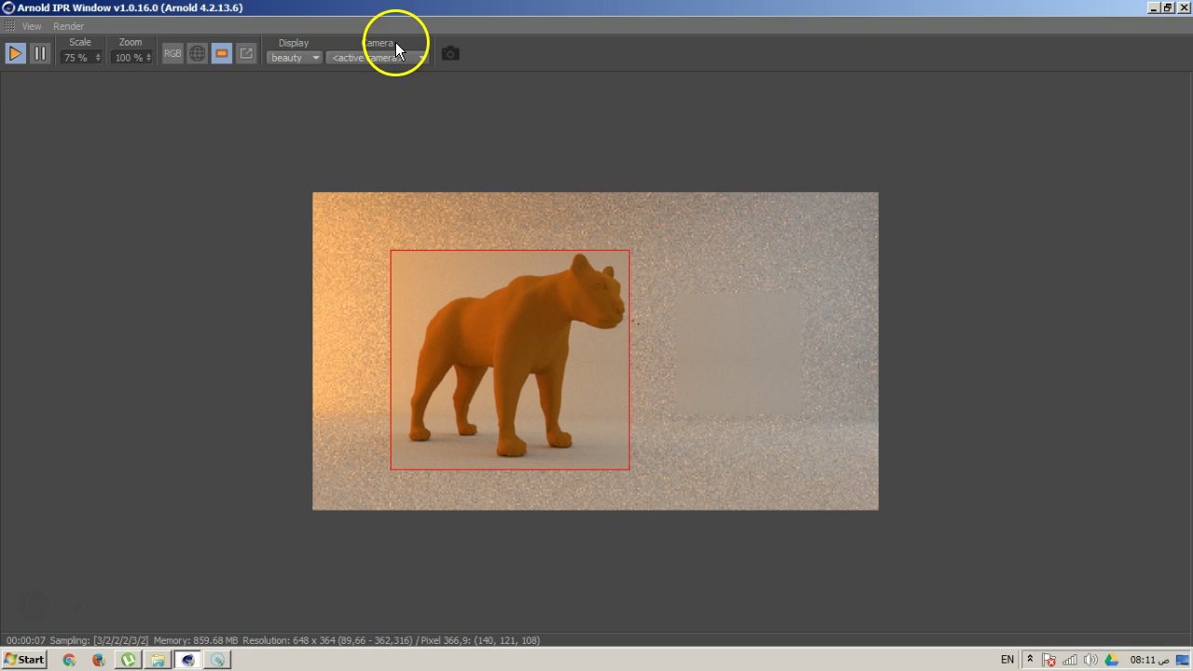
double_click(442, 9)
drag(542, 42, 442, 40)
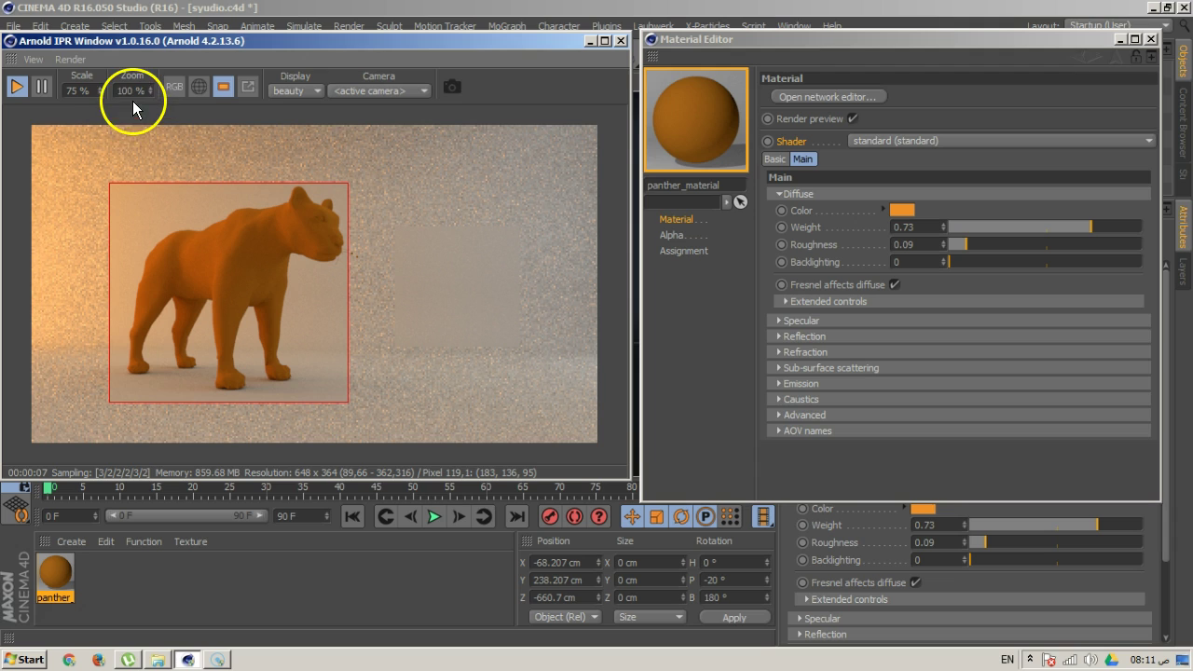
Try a diffuse backlighting of 0.58 on the panther material and reduce it to 0.16
mouse_move(229, 264)
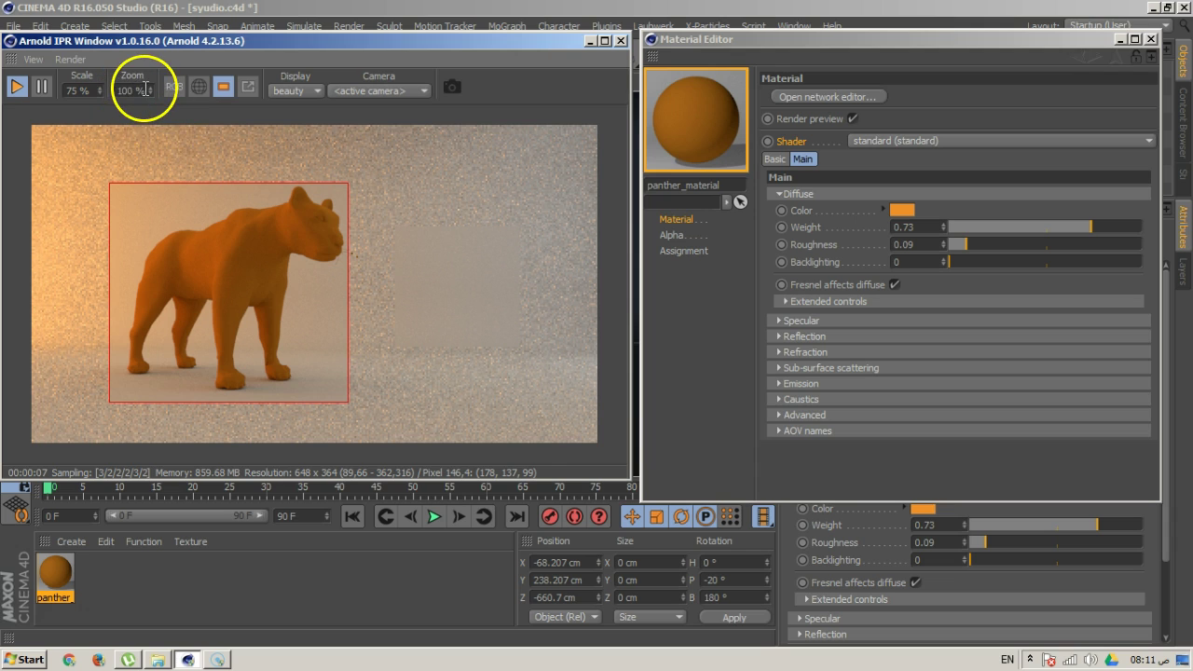
mouse_move(300, 217)
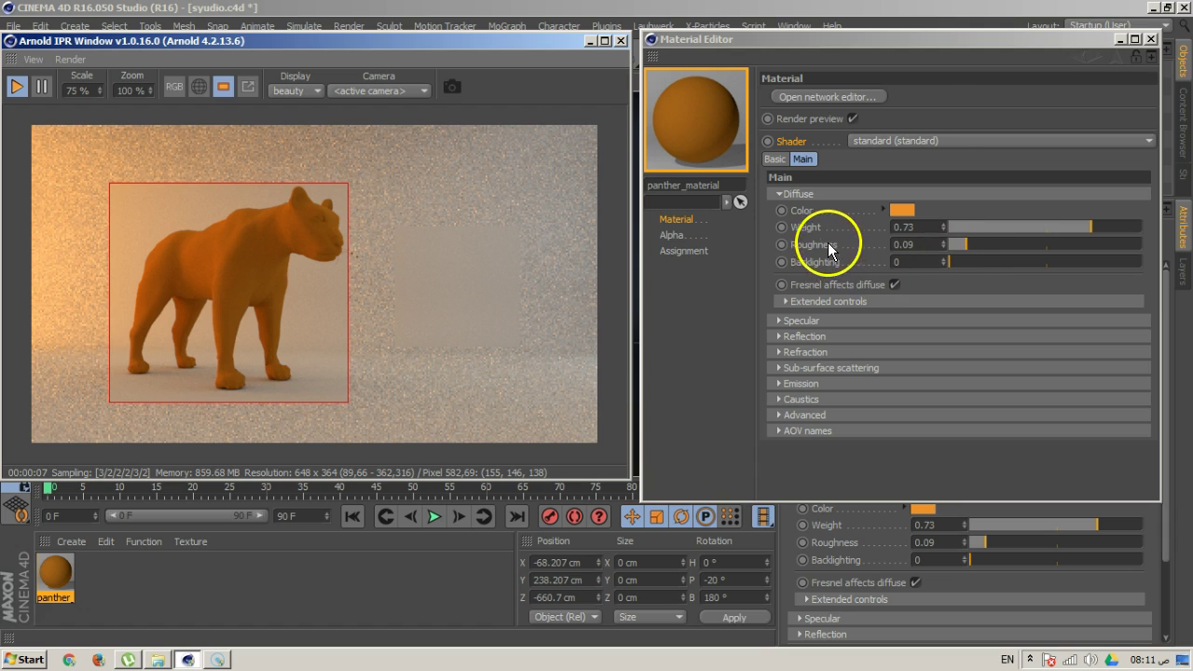
drag(959, 265, 1061, 261)
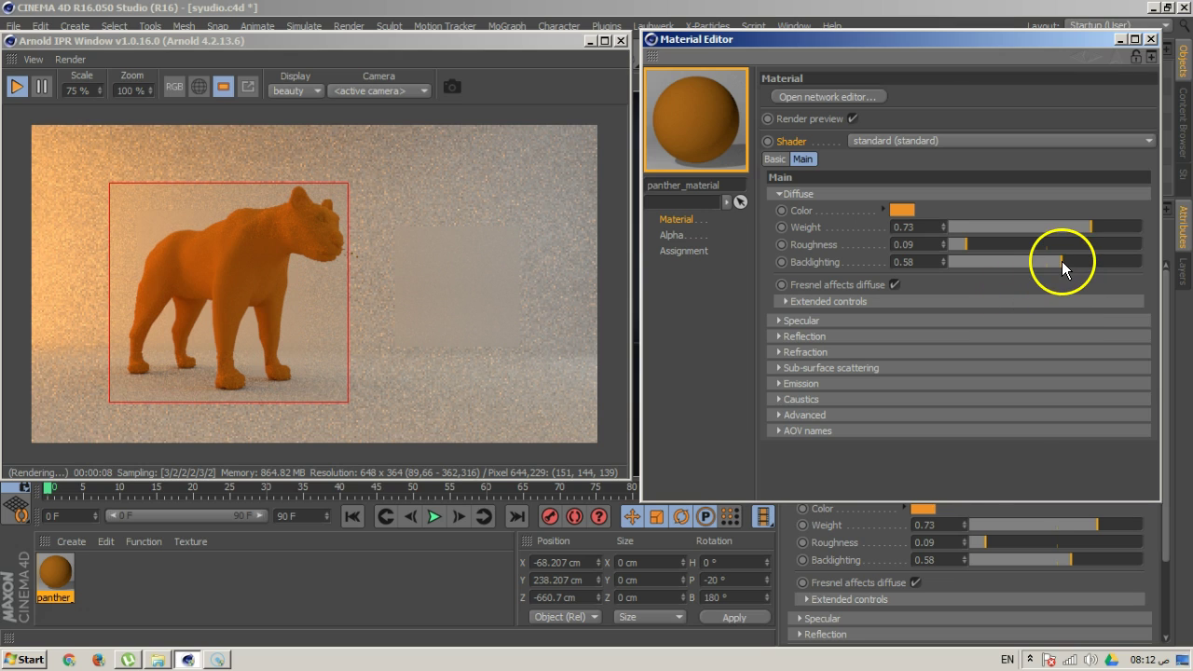
drag(1061, 261, 981, 283)
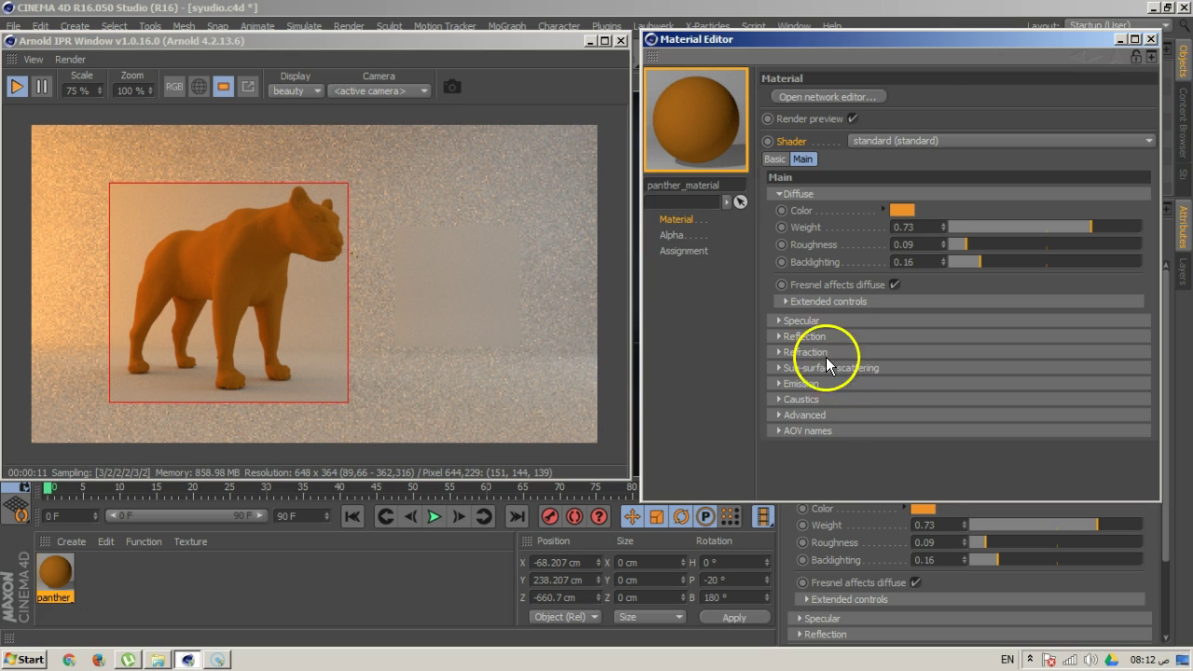
Try a direct diffuse scale of 2.42 in the extended diffuse controls and set it back to 1
click(838, 300)
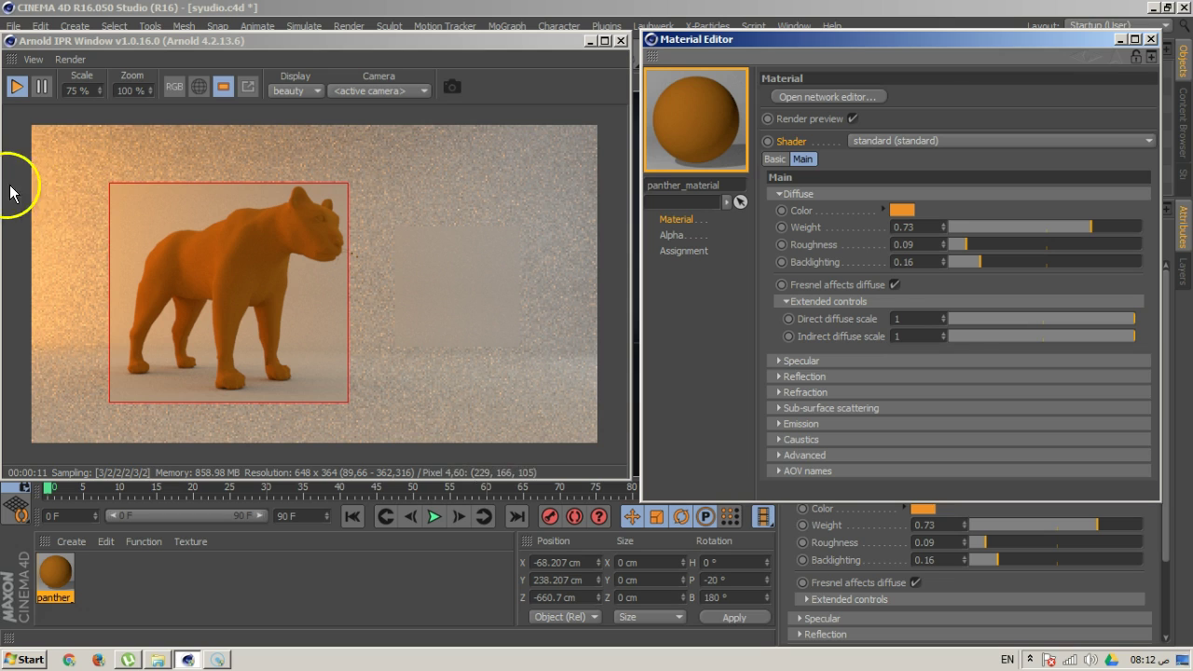
click(943, 315)
drag(941, 317, 944, 314)
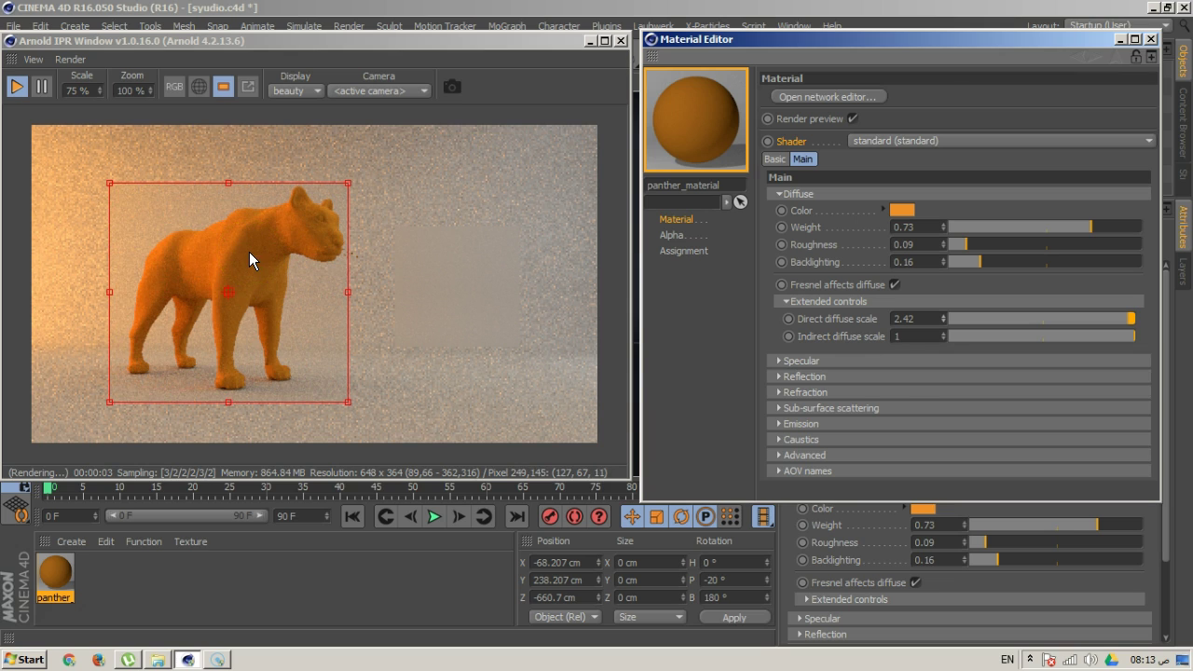
double_click(915, 319)
text(1)
key(Return)
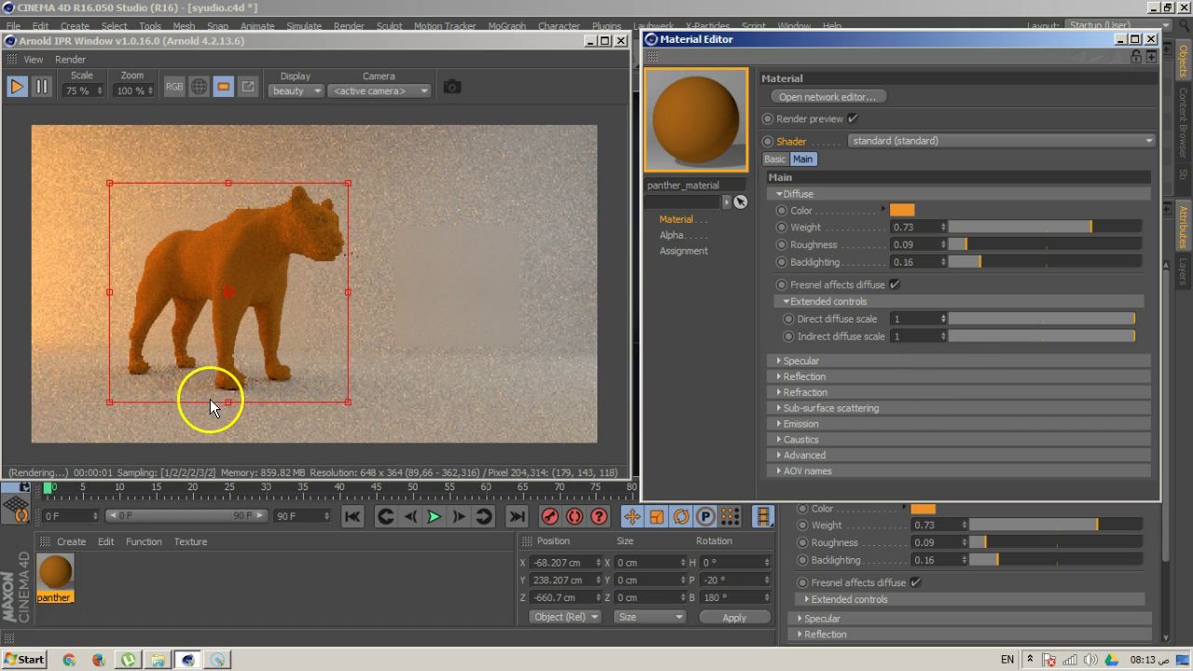
text(1)
key(Return)
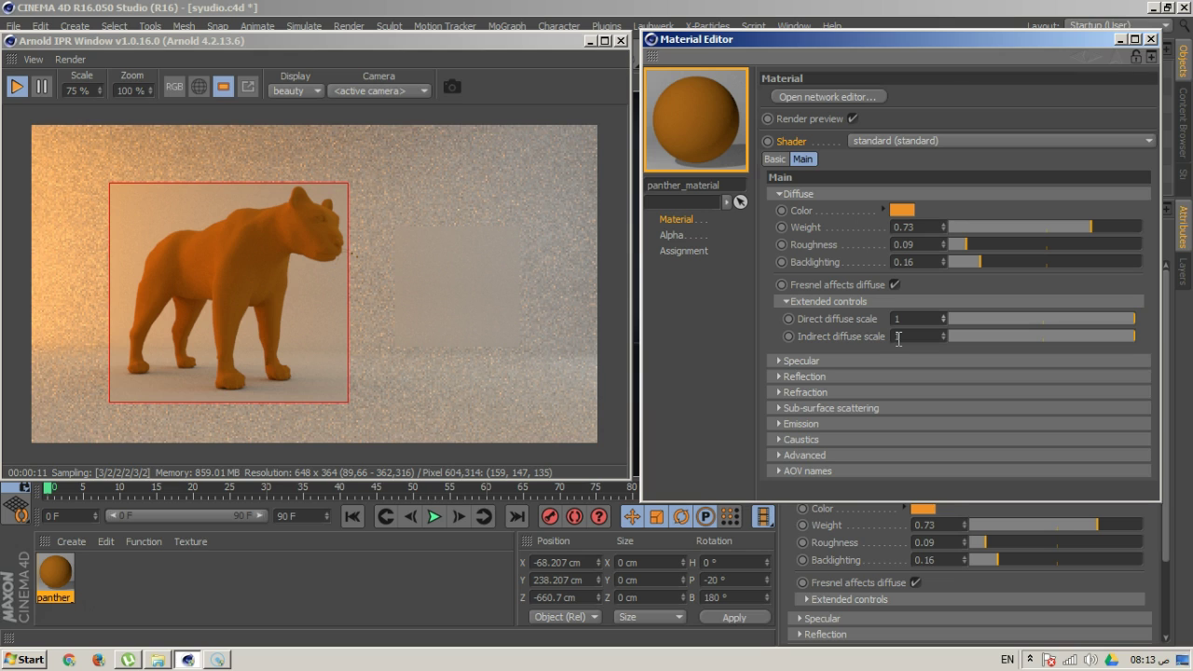
click(315, 231)
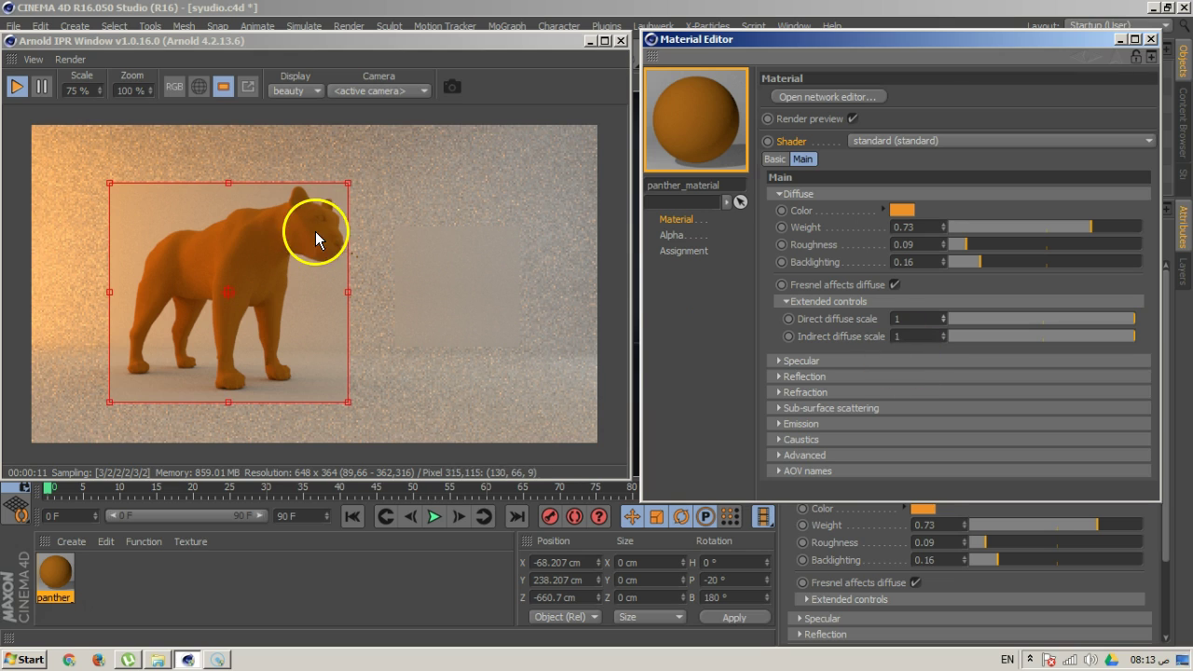
click(70, 215)
click(213, 247)
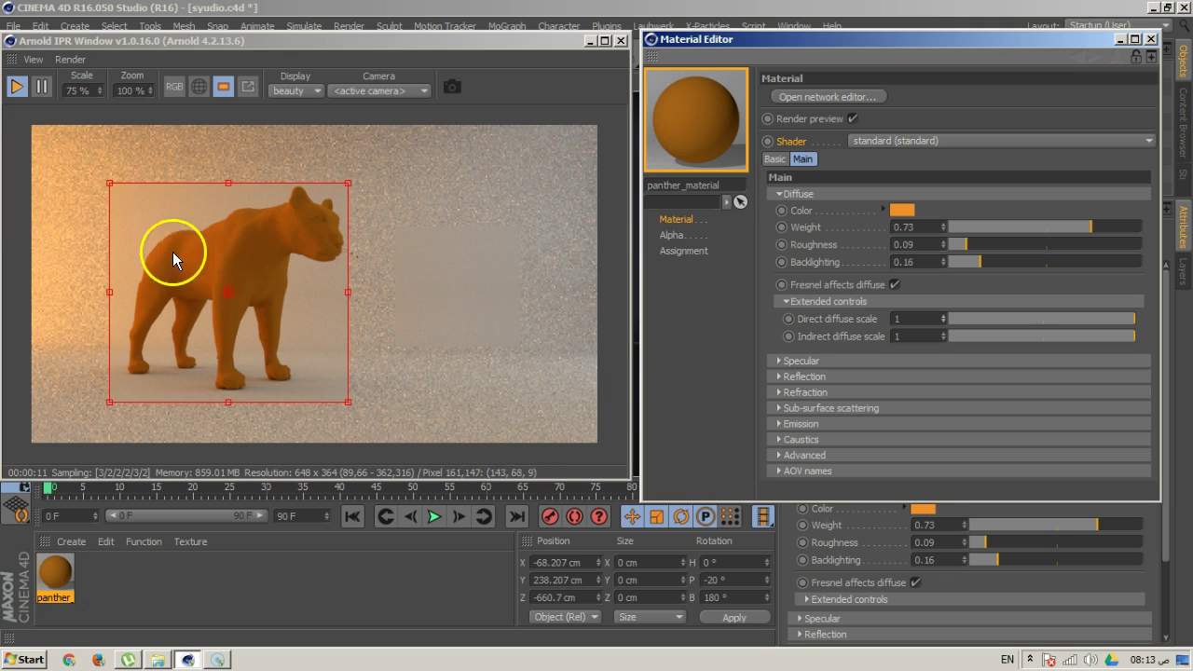
click(69, 207)
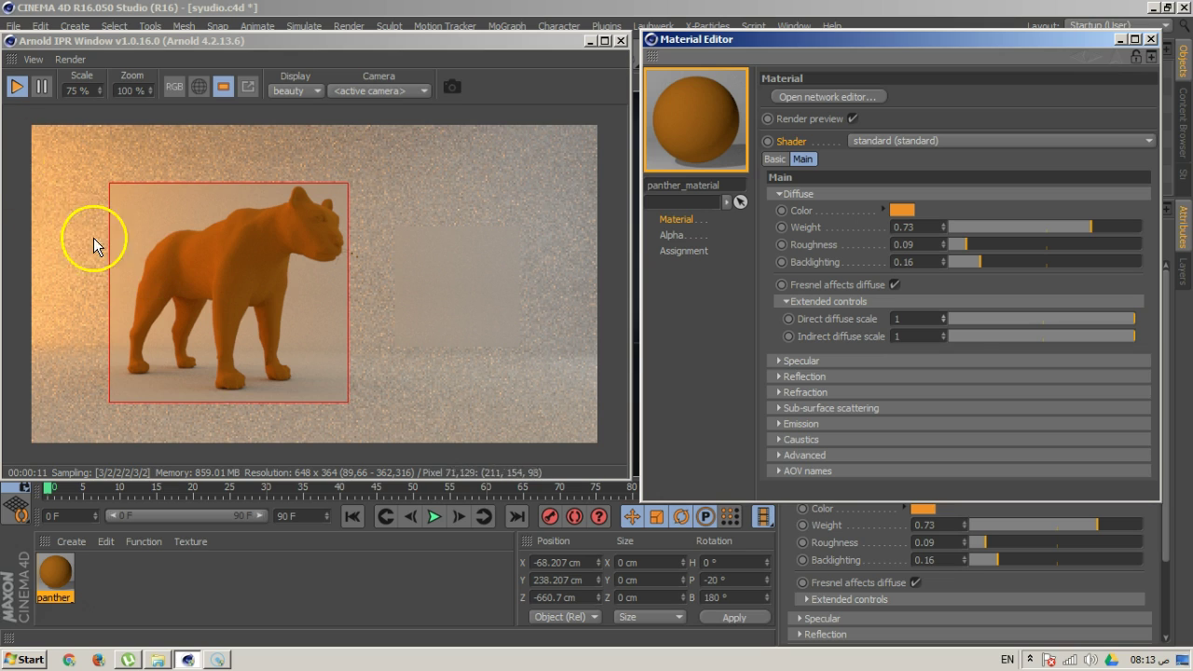
click(186, 280)
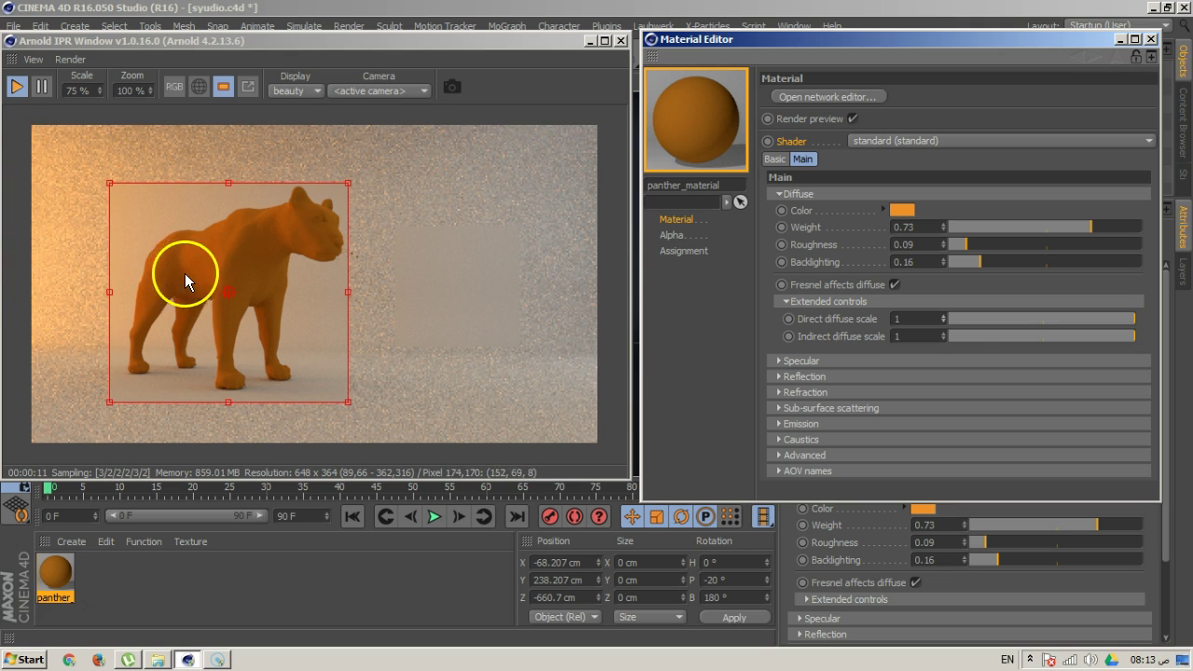
mouse_move(206, 259)
mouse_down()
mouse_move(191, 341)
mouse_move(188, 301)
mouse_move(73, 296)
mouse_move(125, 285)
mouse_move(93, 272)
mouse_move(198, 310)
mouse_move(68, 259)
mouse_move(123, 244)
mouse_move(64, 235)
mouse_move(117, 247)
mouse_move(46, 197)
mouse_move(34, 237)
mouse_move(50, 256)
mouse_move(188, 294)
mouse_move(170, 321)
mouse_move(195, 270)
mouse_move(169, 260)
mouse_move(177, 255)
mouse_up()
drag(283, 287, 282, 286)
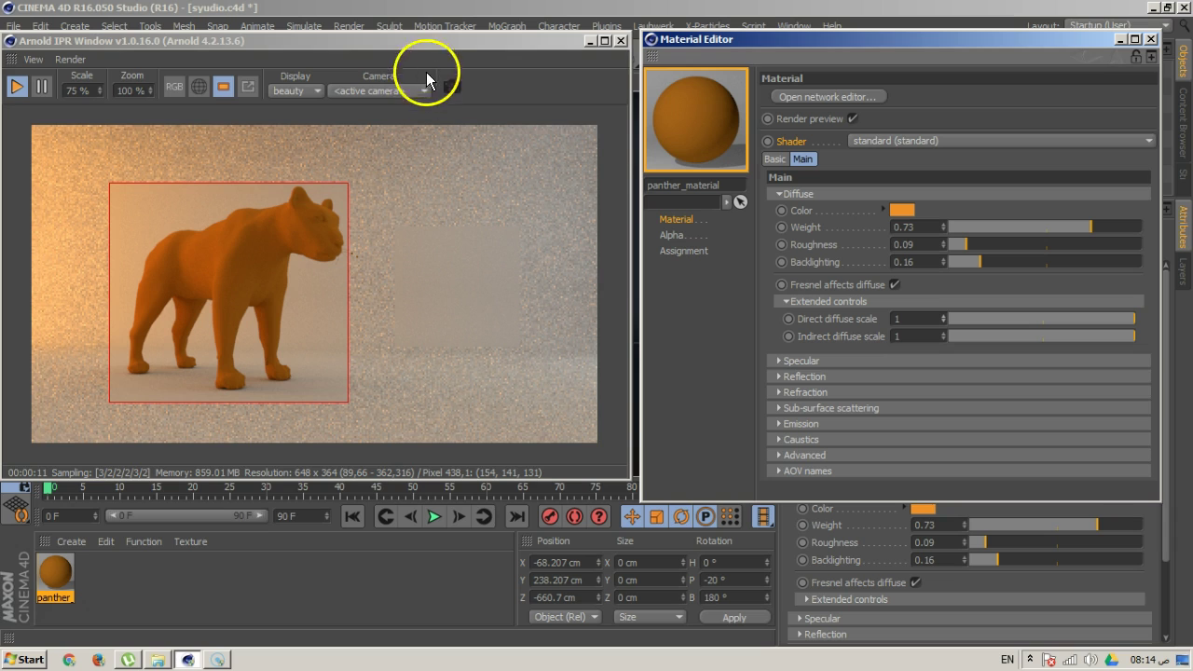
Open the AOV setup for the display driver in the Arnold render settings, first moving both floating windows clear of the main toolbar
drag(405, 41, 402, 116)
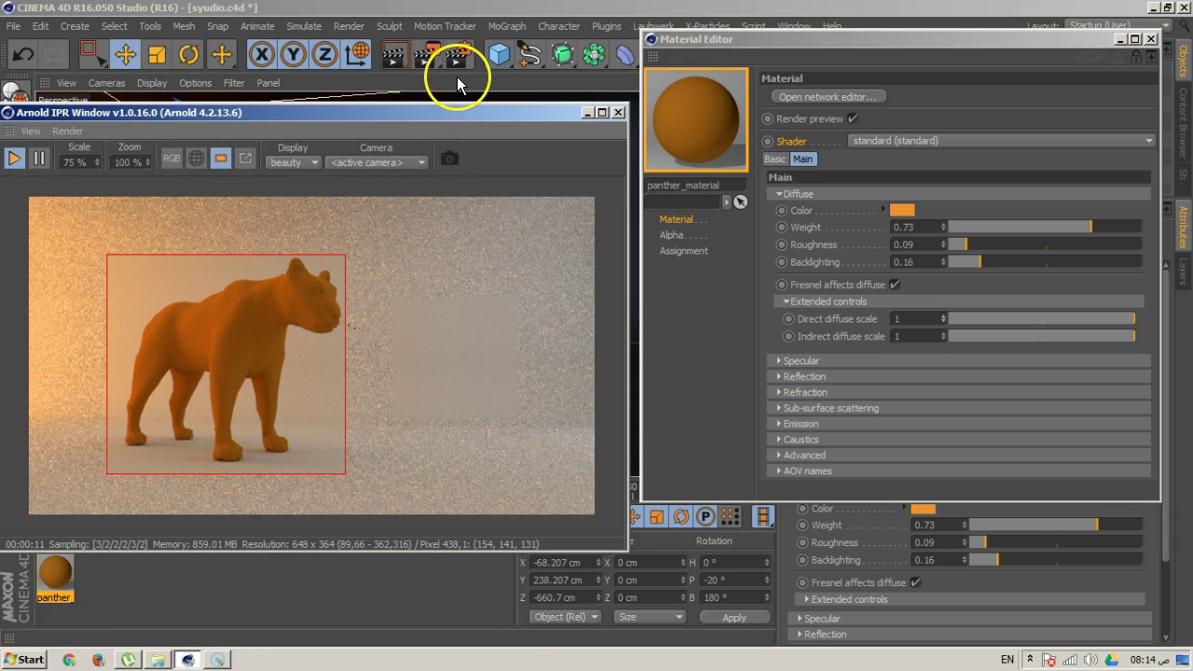
drag(719, 46, 715, 110)
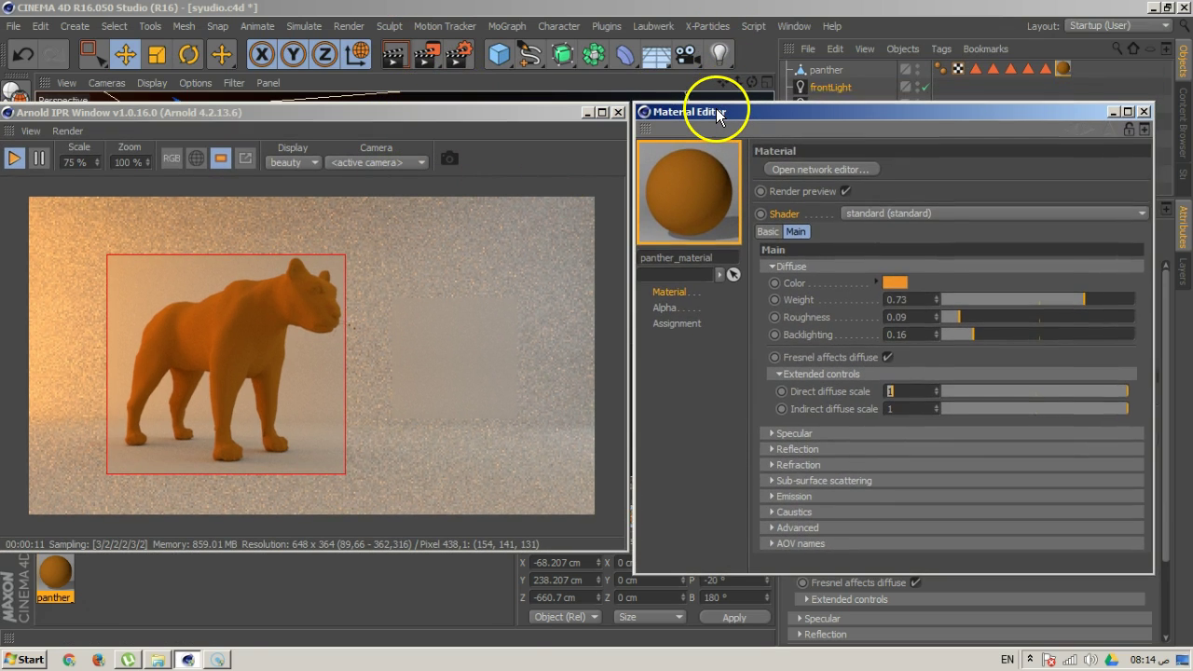
click(458, 57)
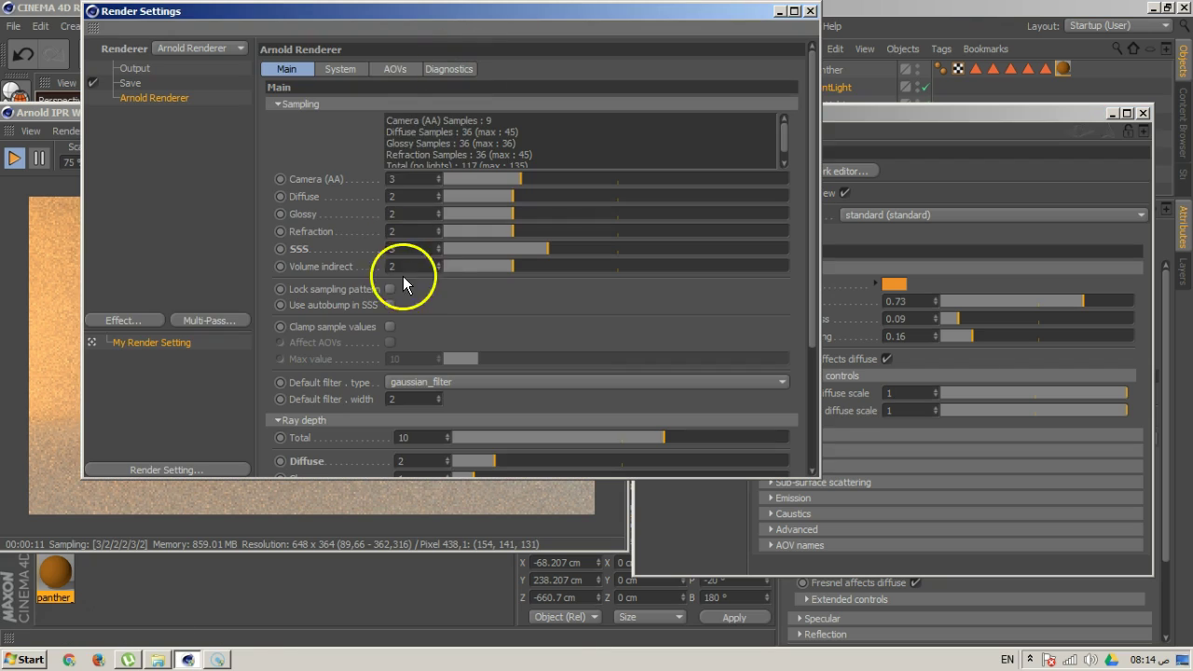
click(396, 71)
click(316, 121)
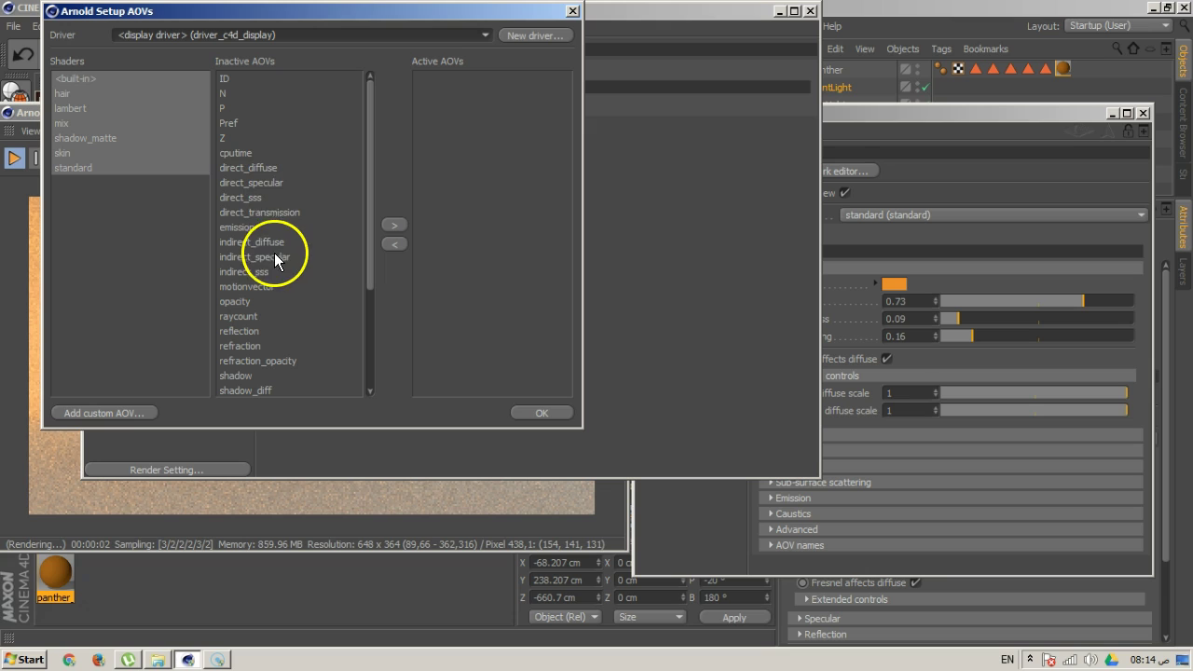
Activate the direct_diffuse and indirect_diffuse AOVs for the display driver and close the render settings
click(248, 167)
click(394, 226)
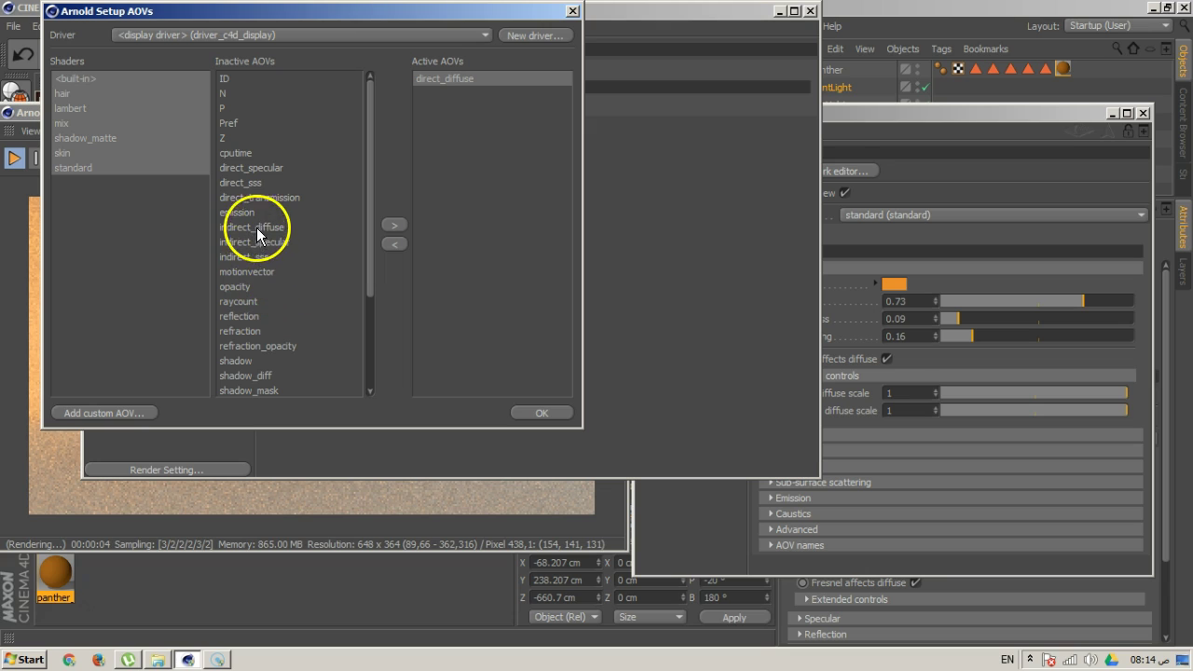
click(258, 228)
click(392, 225)
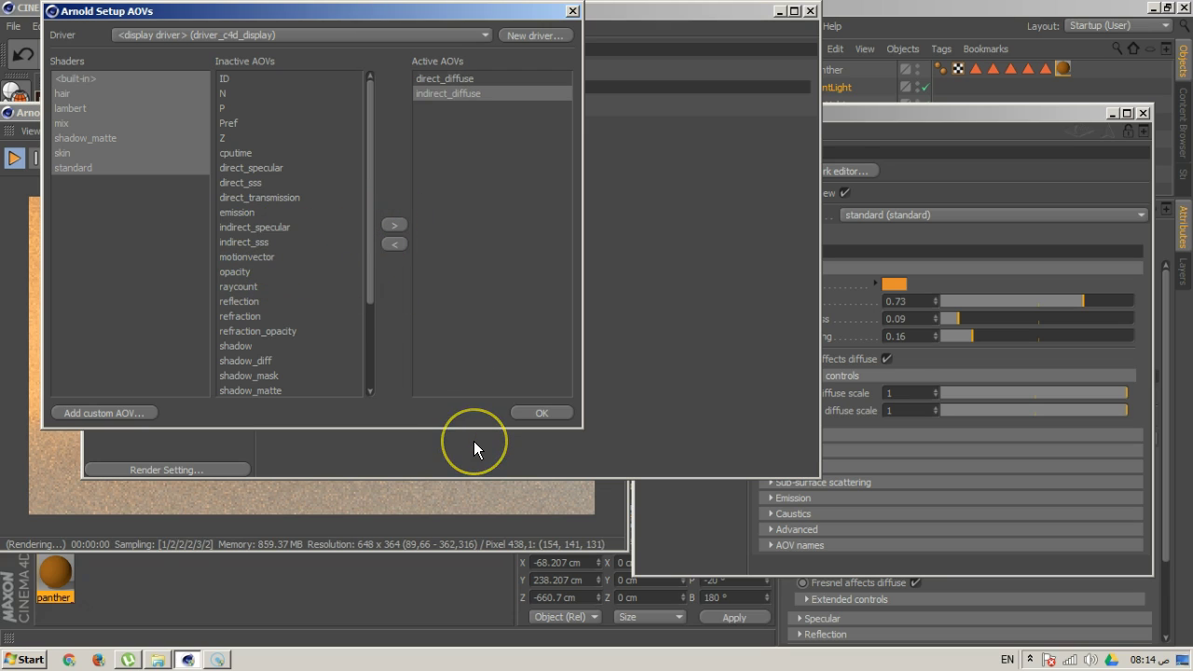
click(547, 167)
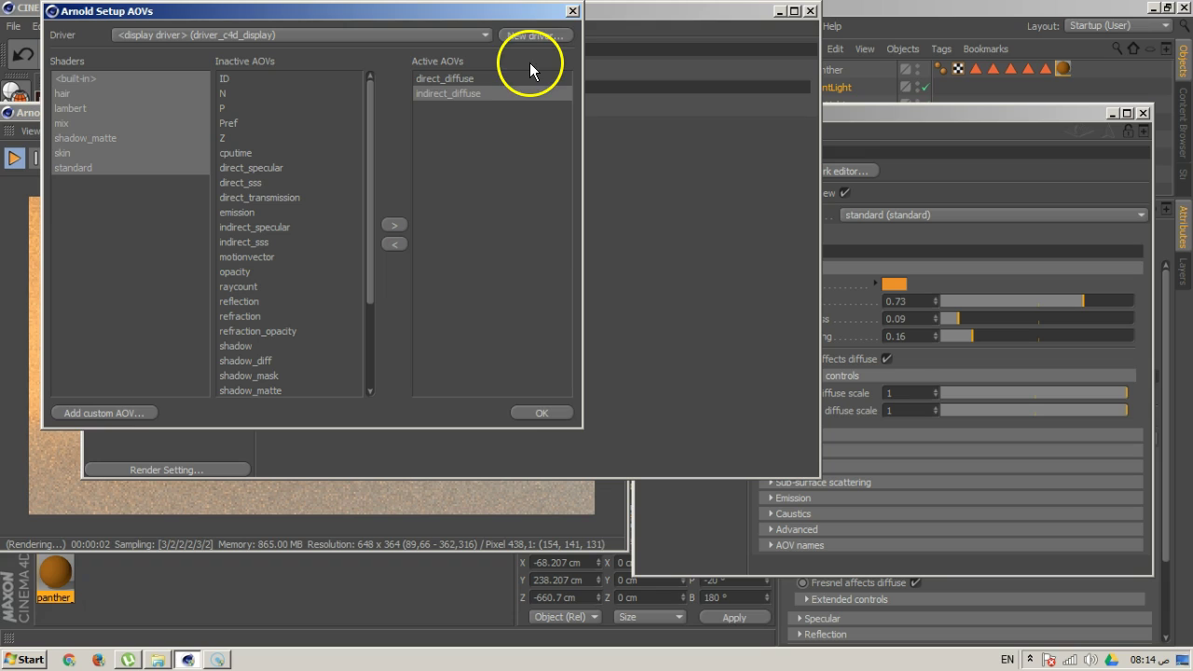
click(552, 412)
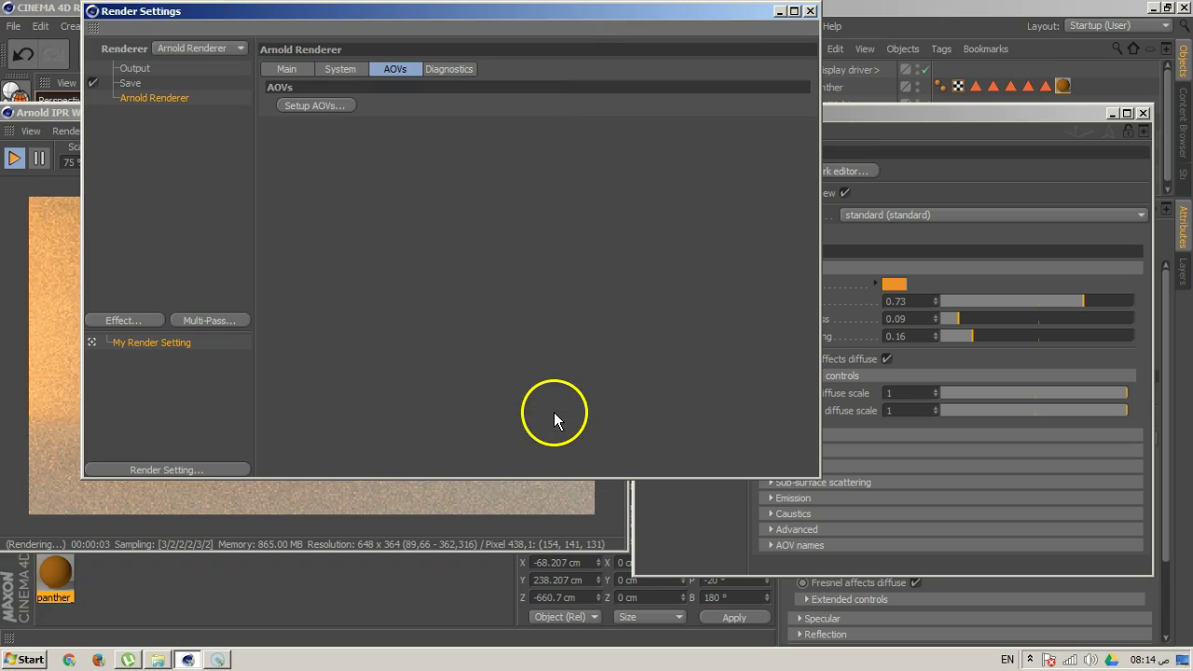
click(809, 13)
Arrange the Arnold IPR window and the Material Editor side by side without overlap
drag(869, 115, 842, 84)
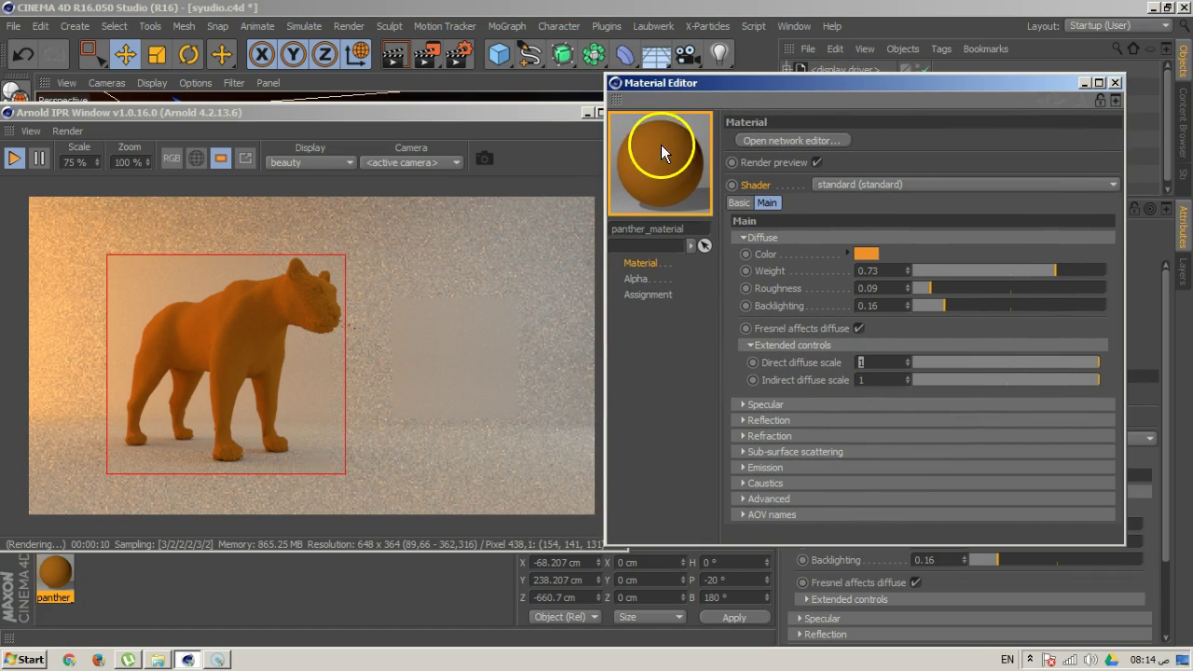
click(315, 162)
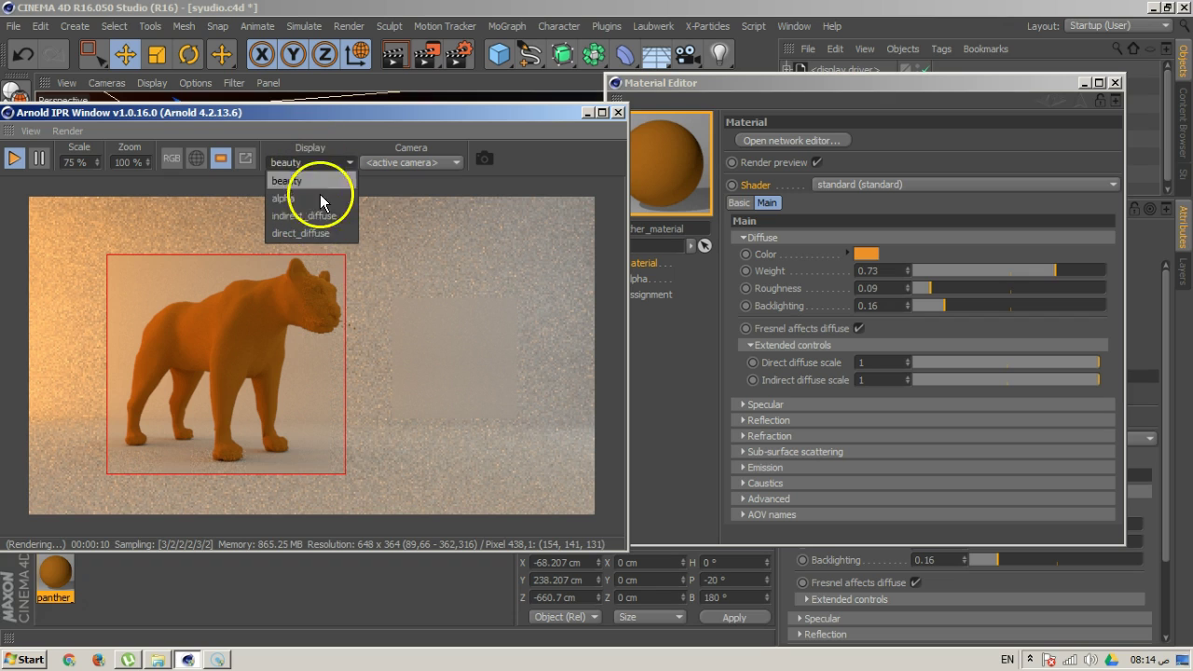
click(684, 86)
drag(712, 89, 742, 87)
drag(302, 115, 304, 87)
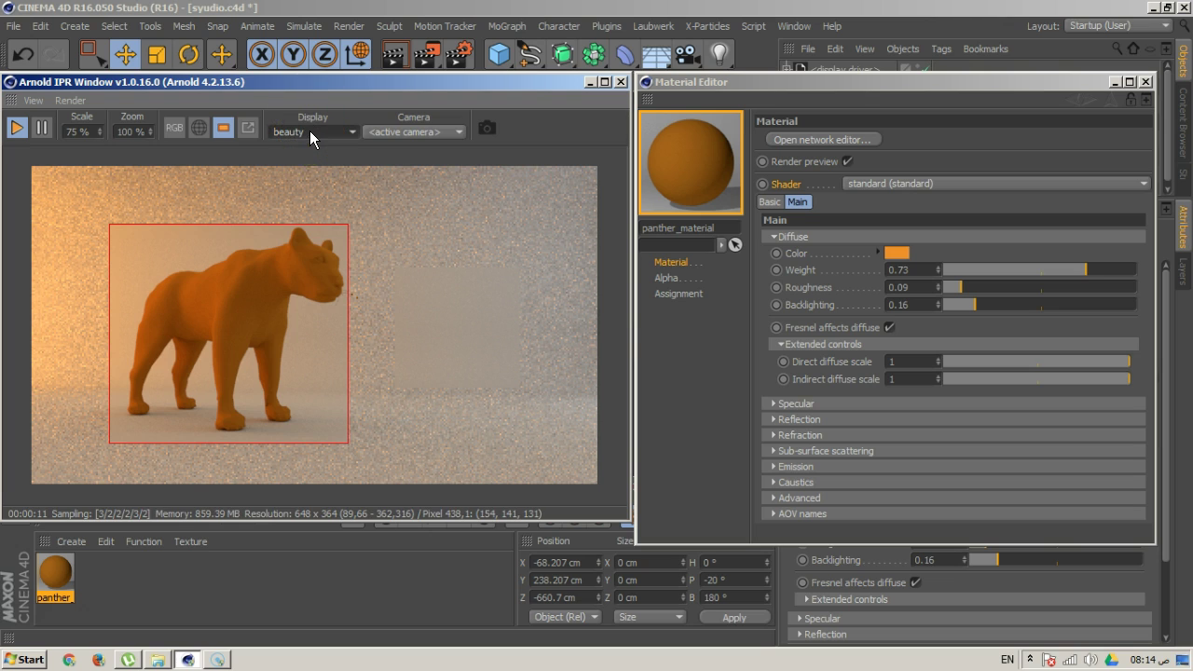
View the indirect_diffuse and direct_diffuse passes in the IPR preview, and return the display to beauty
click(310, 130)
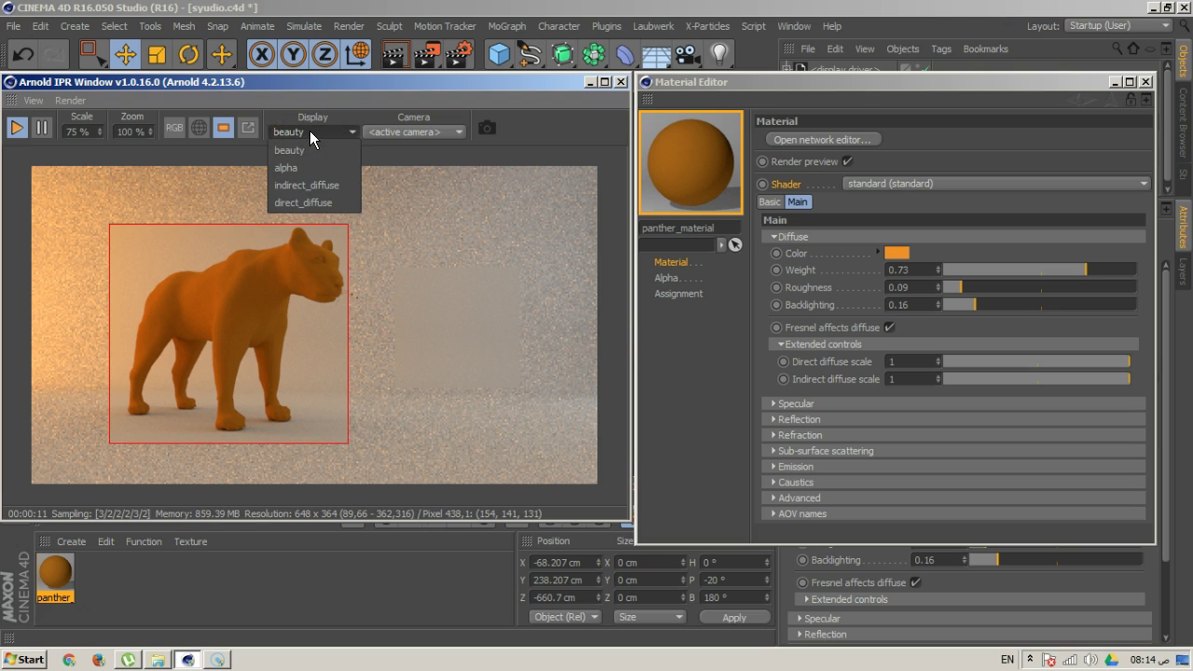
click(301, 186)
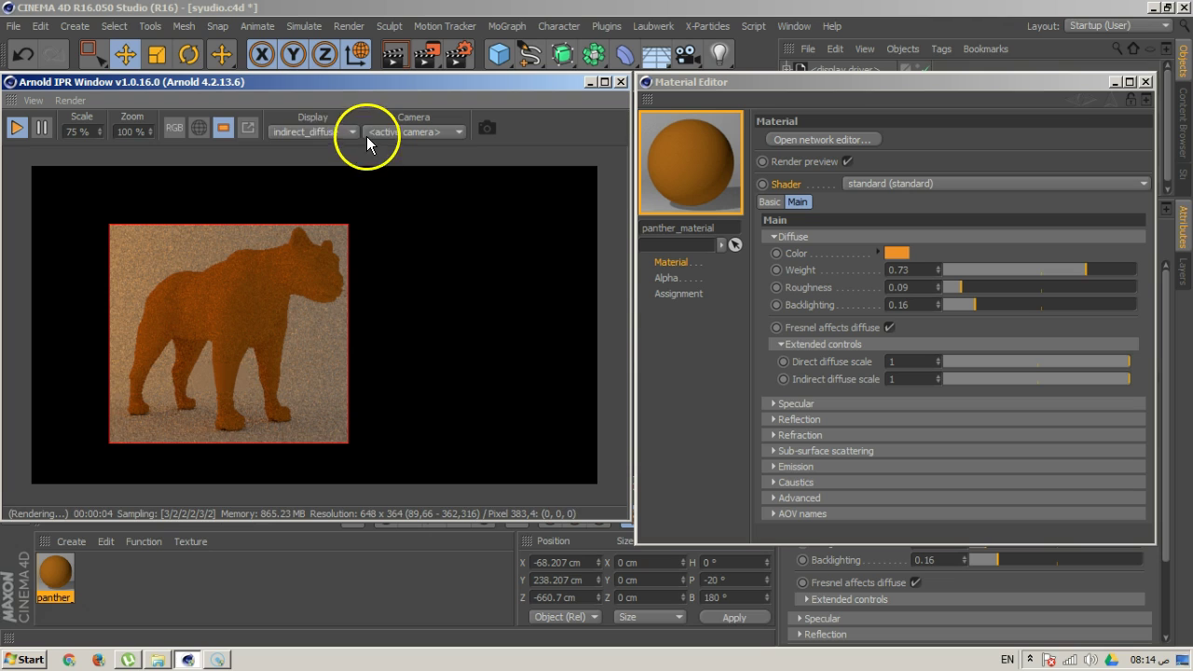
click(334, 129)
click(326, 201)
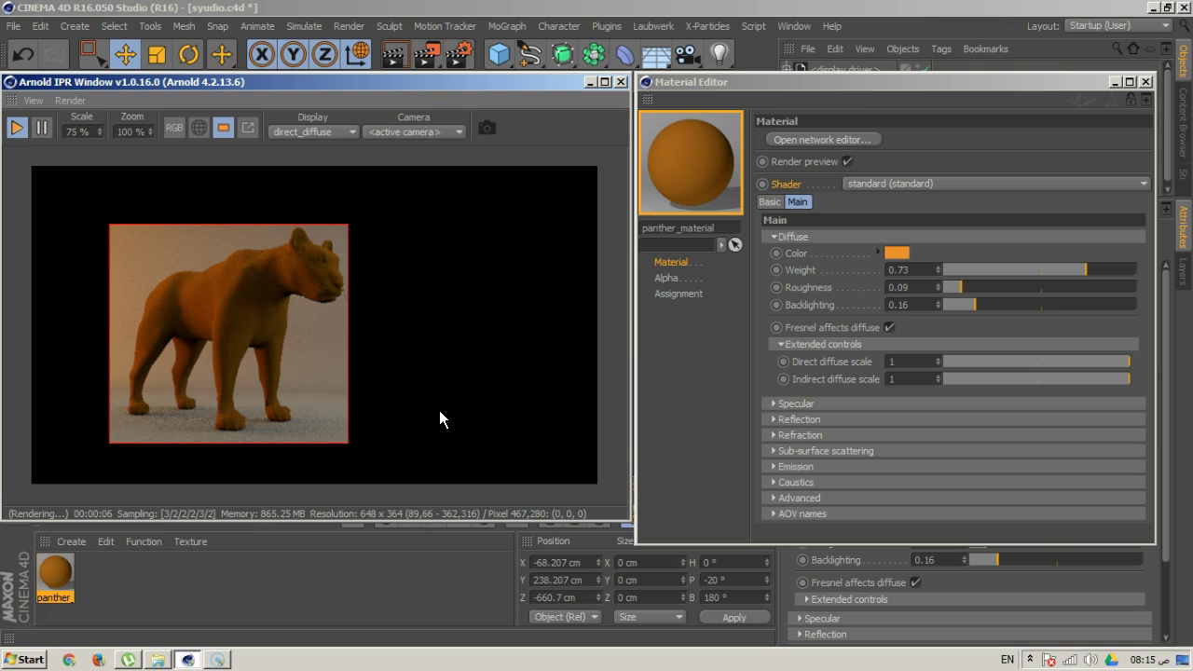
click(285, 127)
click(289, 152)
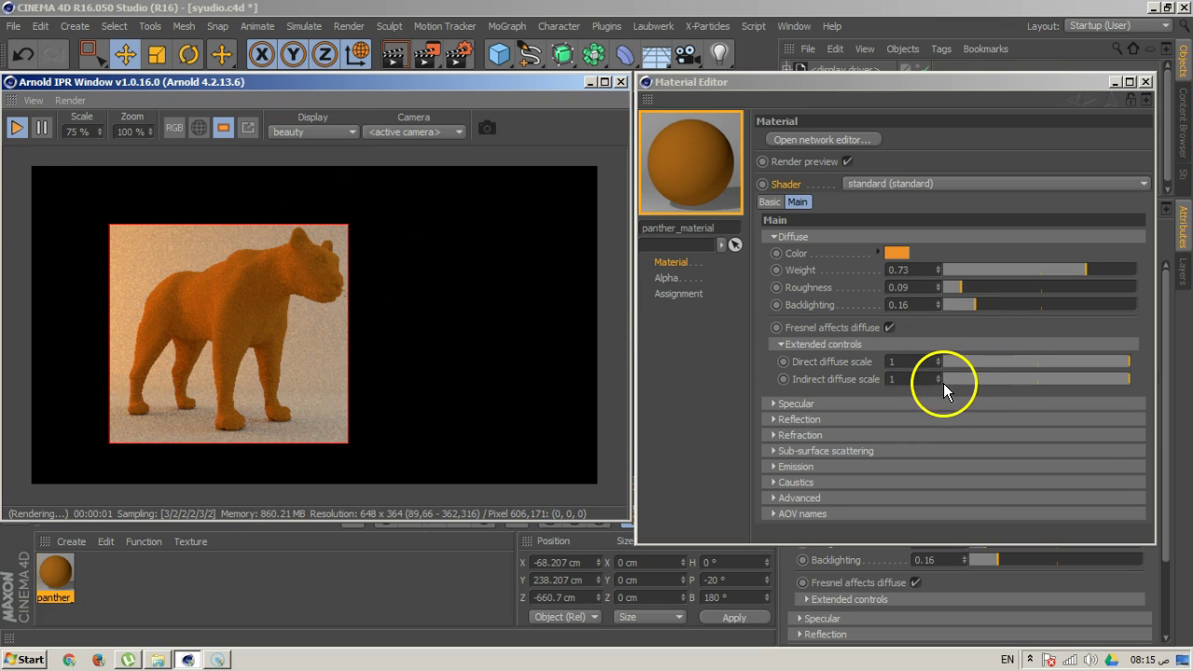
Try an indirect diffuse scale of 1.93, set it back to 1 and collapse the extended diffuse controls
drag(938, 376, 943, 373)
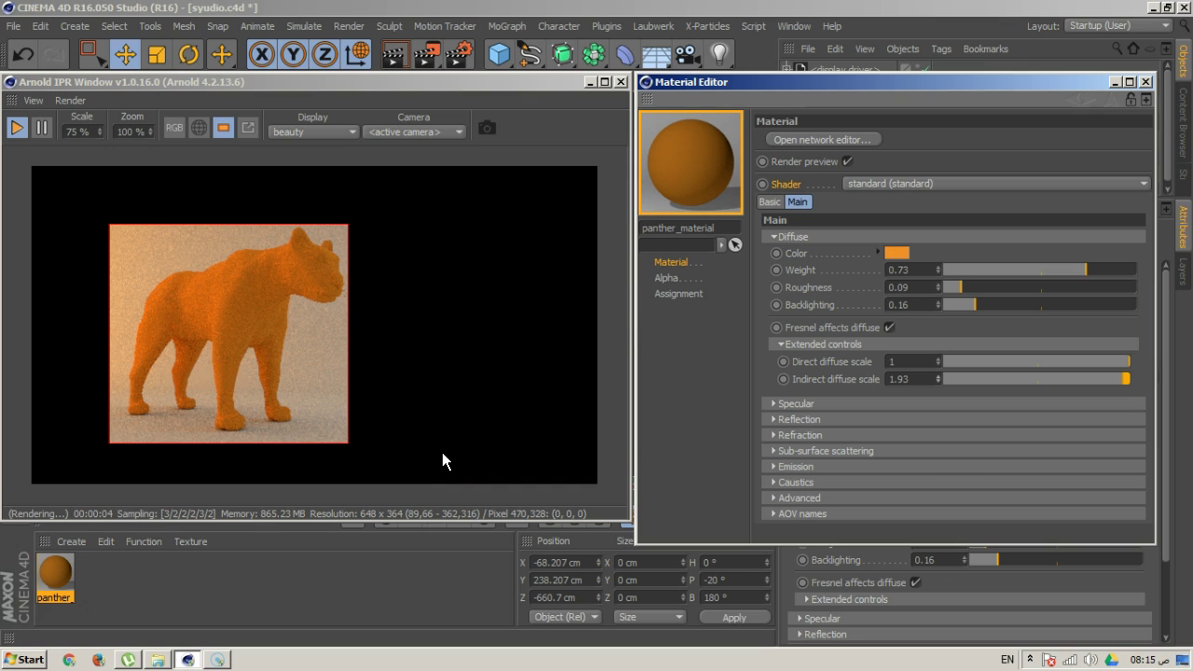
click(937, 380)
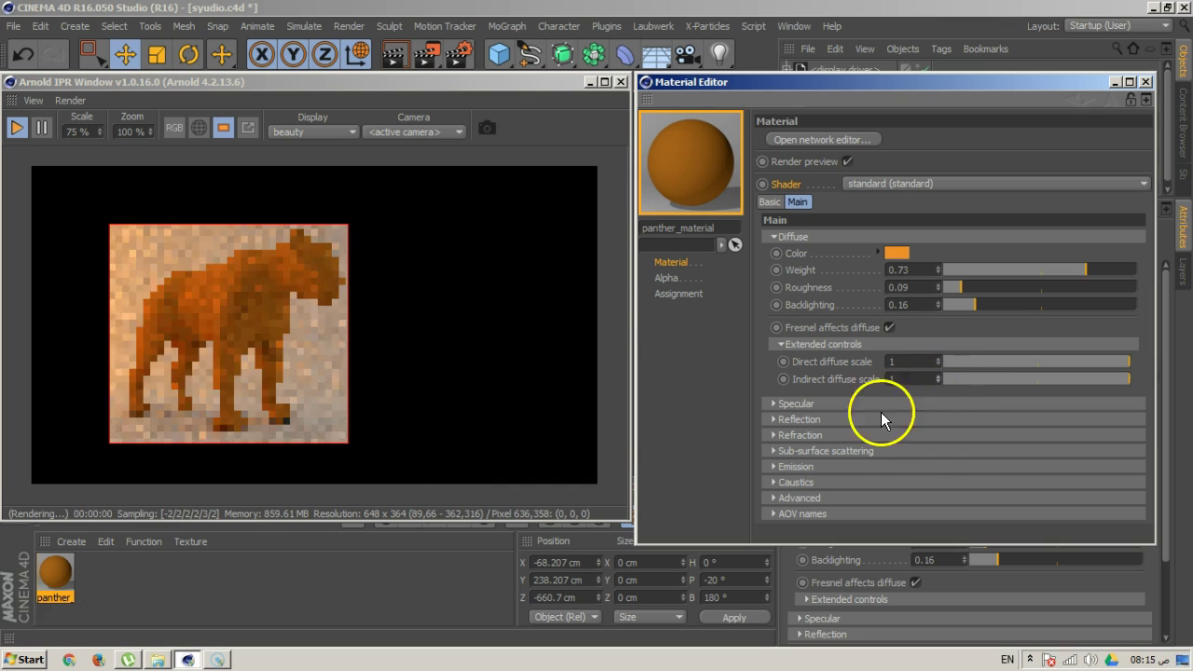
click(811, 344)
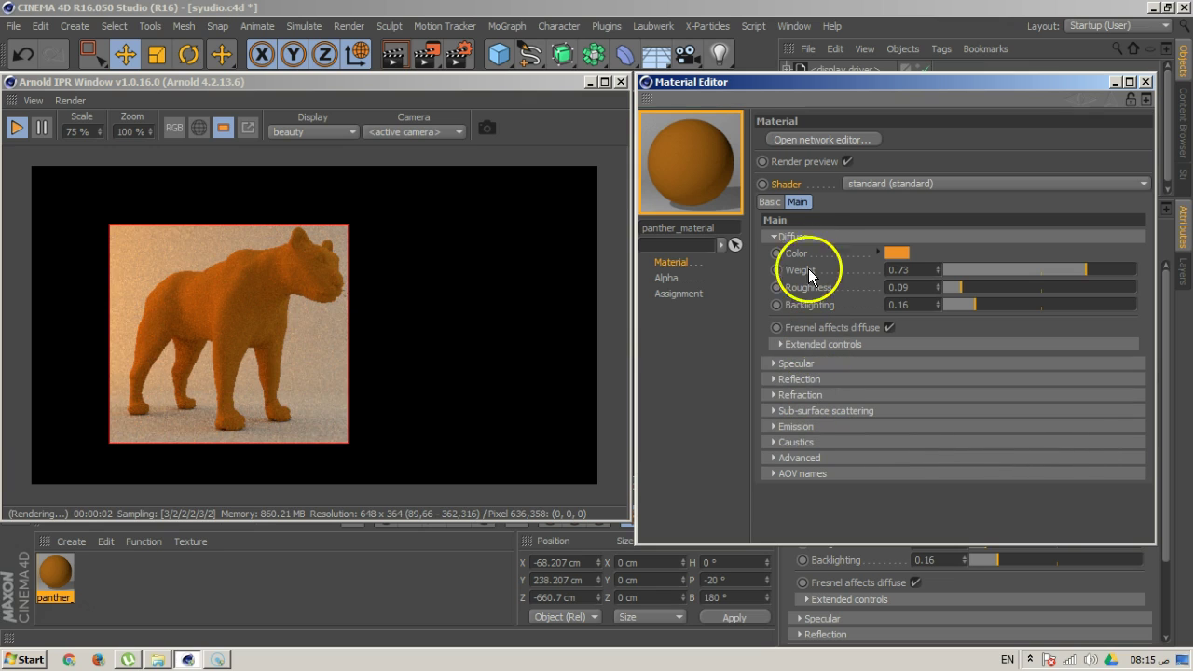
Expand the material's specular settings and move and heighten the Material Editor so all its sections fit
click(799, 363)
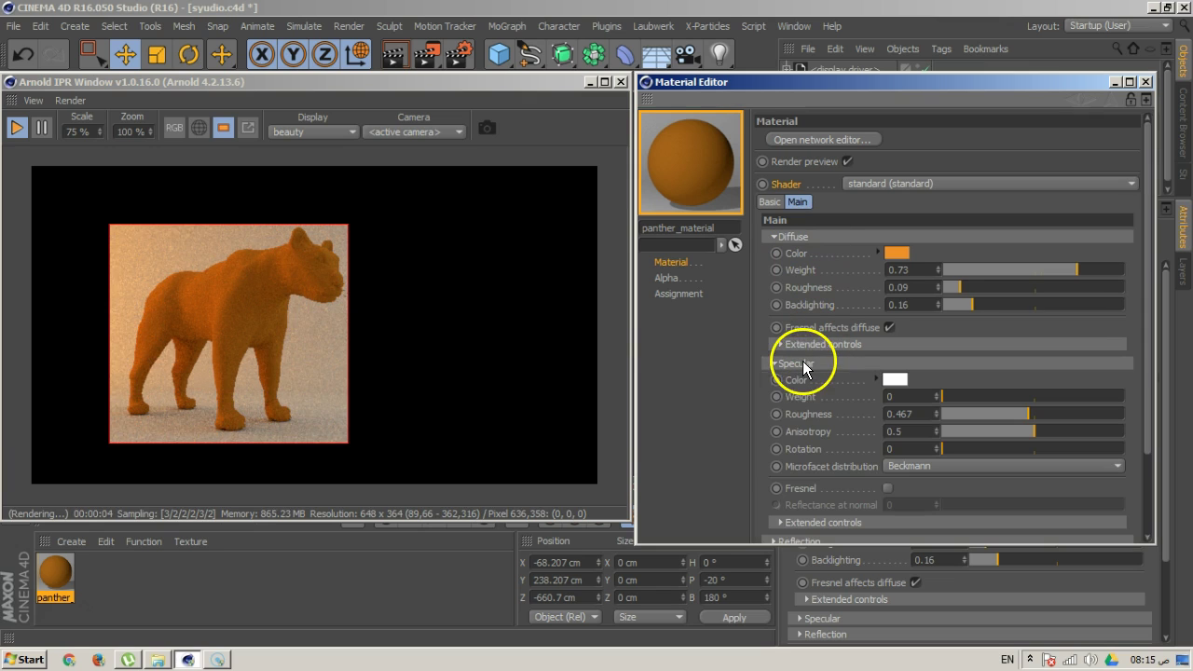
drag(832, 82, 839, 12)
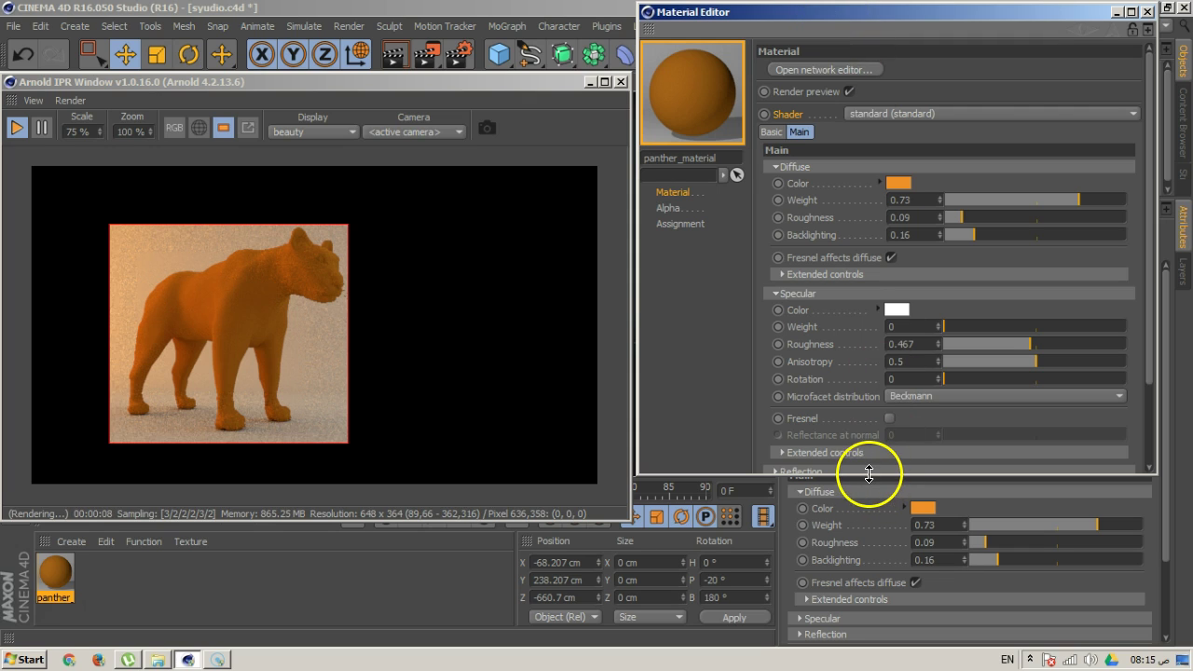
drag(876, 473, 865, 597)
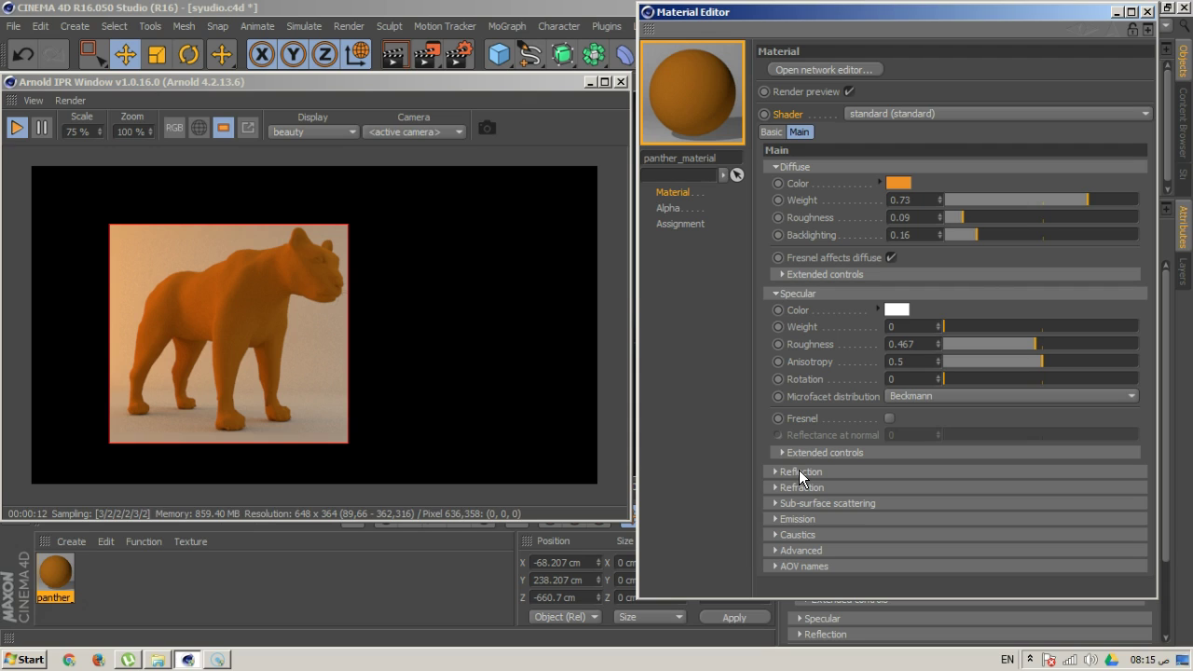
Examine the panther material's reflection settings alongside the specular ones, and collapse the reflection section again
click(804, 344)
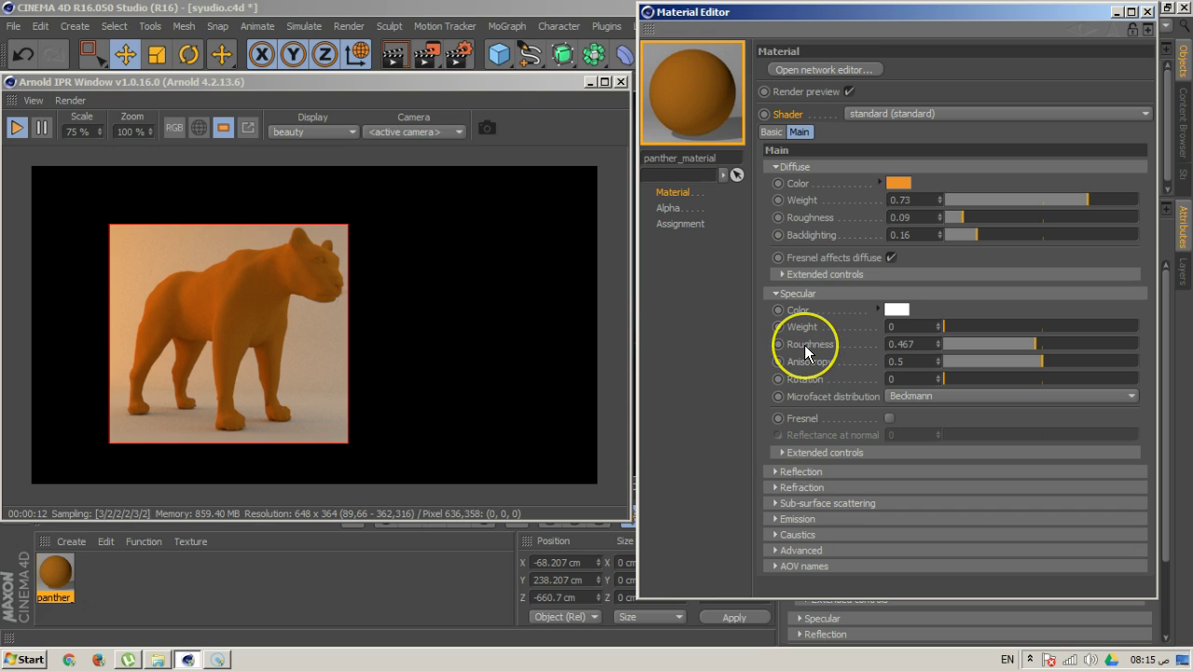
click(818, 473)
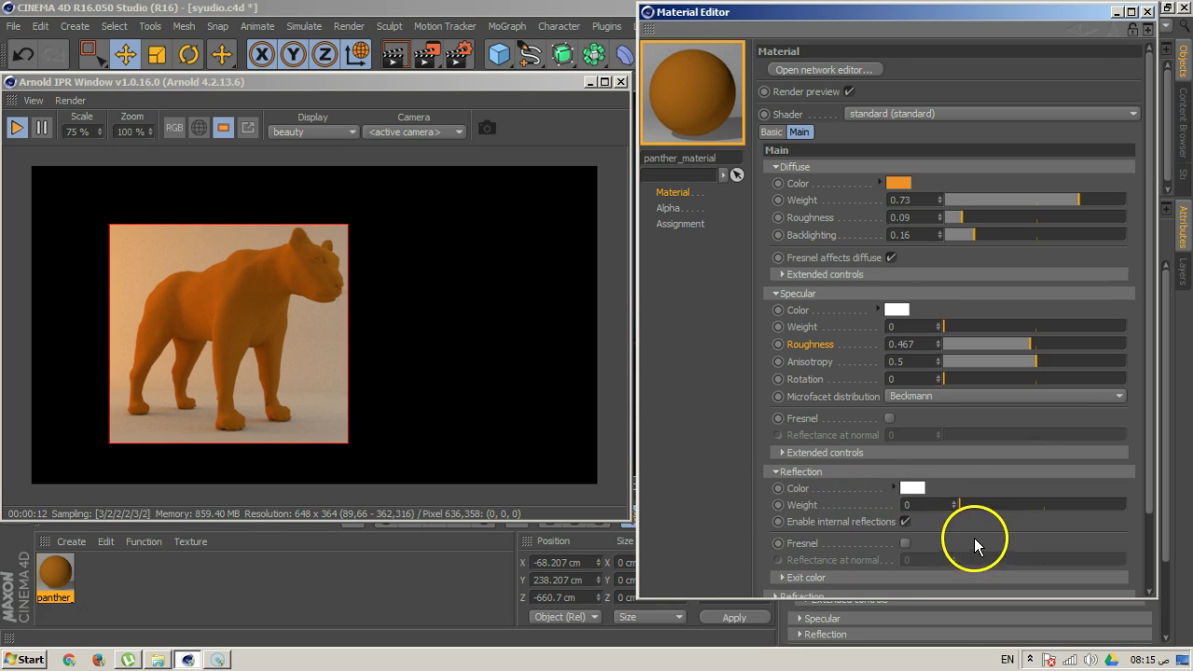
scroll(974, 536, down, 1)
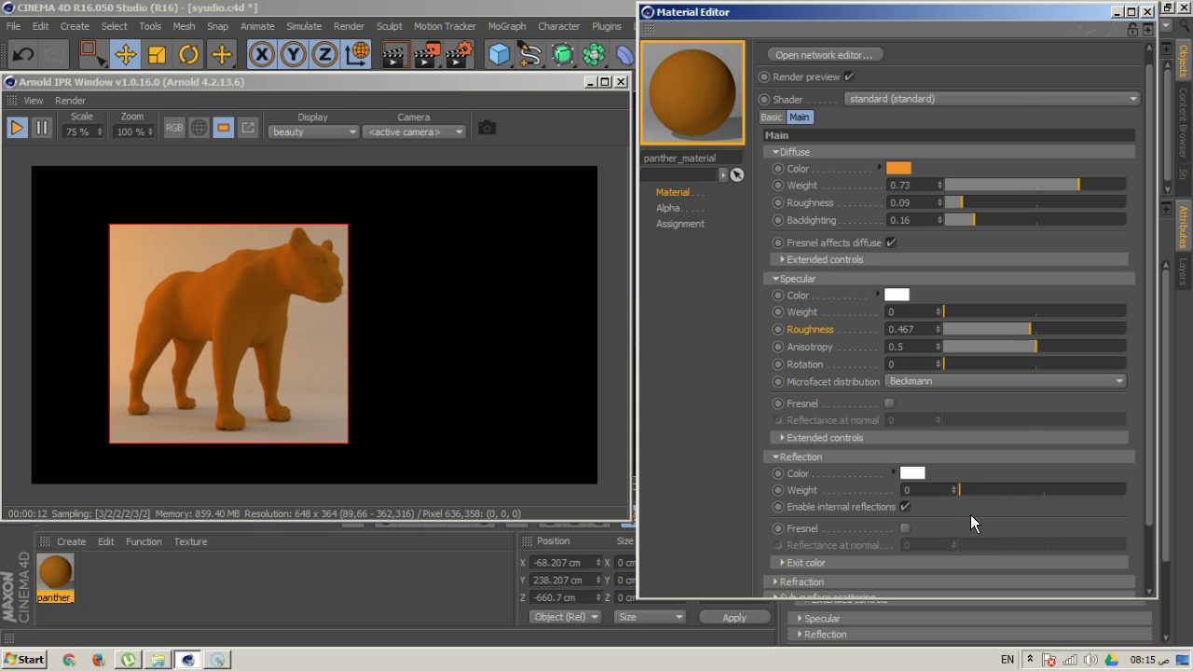
click(820, 457)
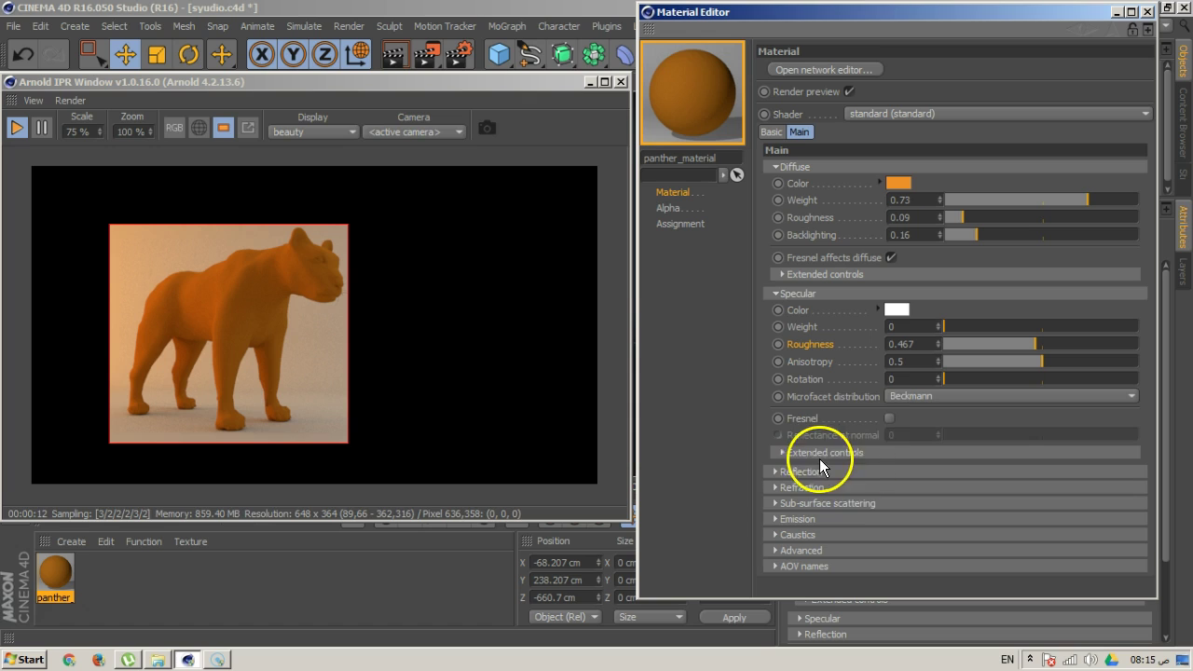
Set the panther material's diffuse weight to 0.5
click(801, 337)
click(804, 326)
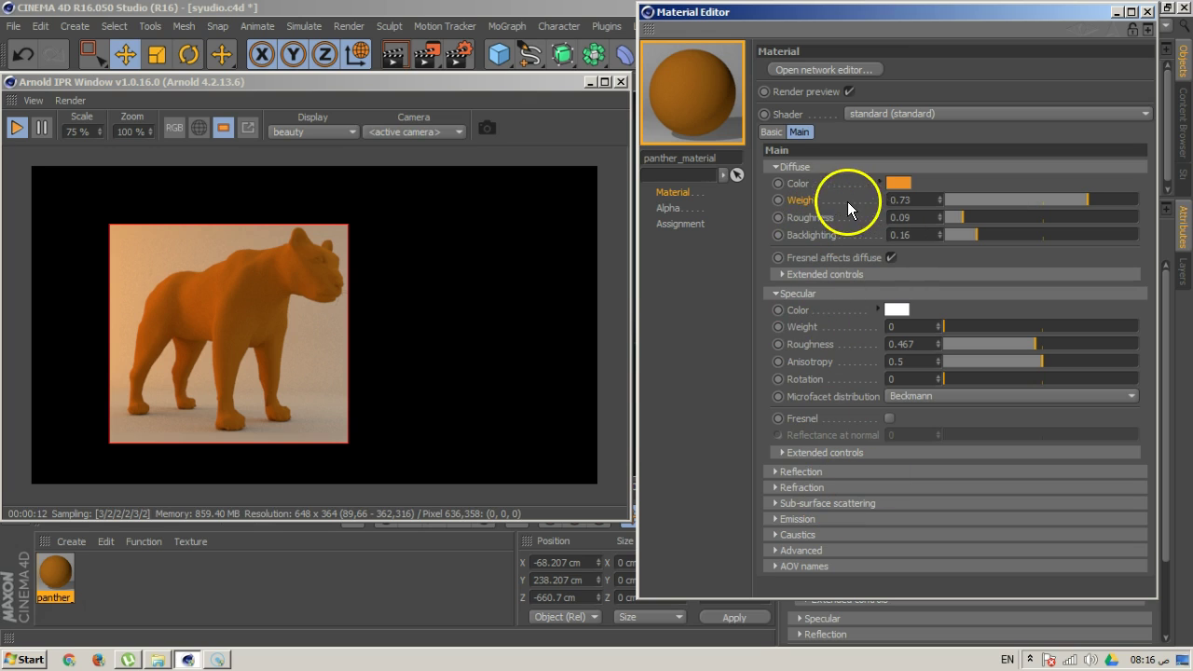
double_click(900, 199)
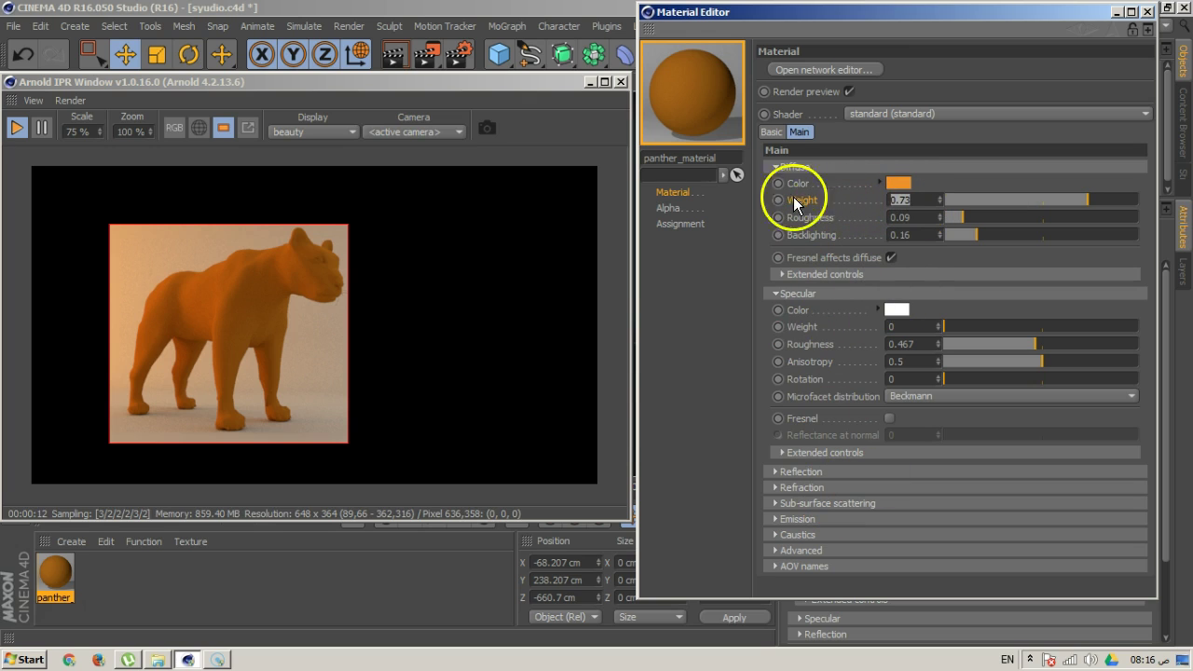
text(0.5)
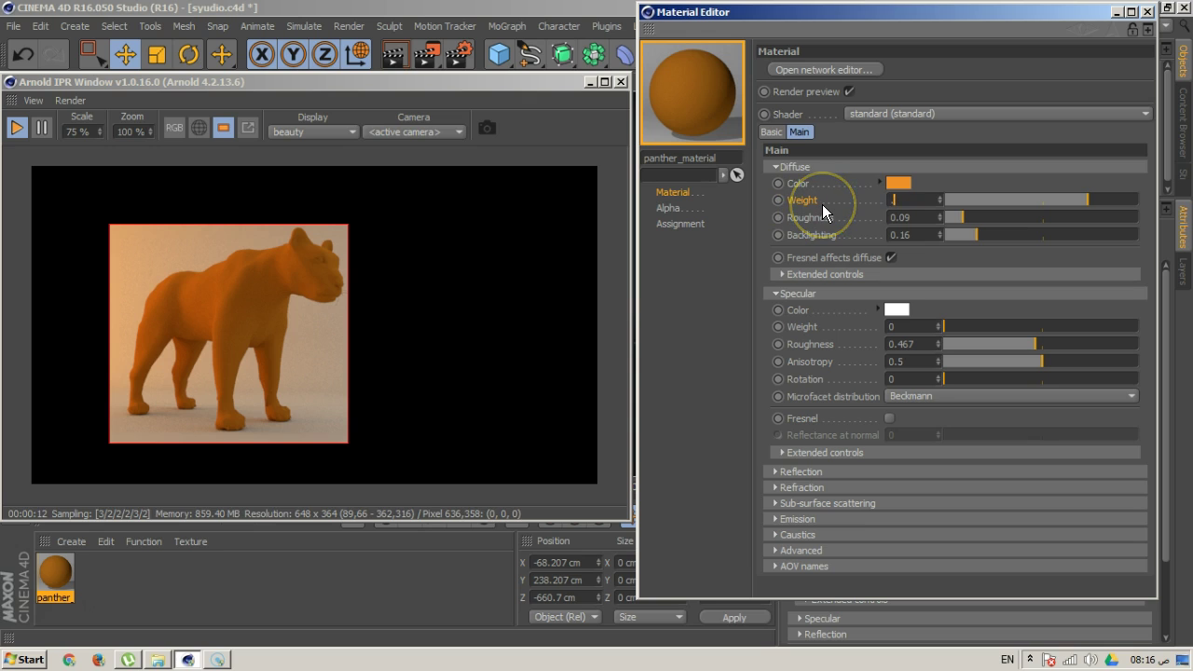
key(Return)
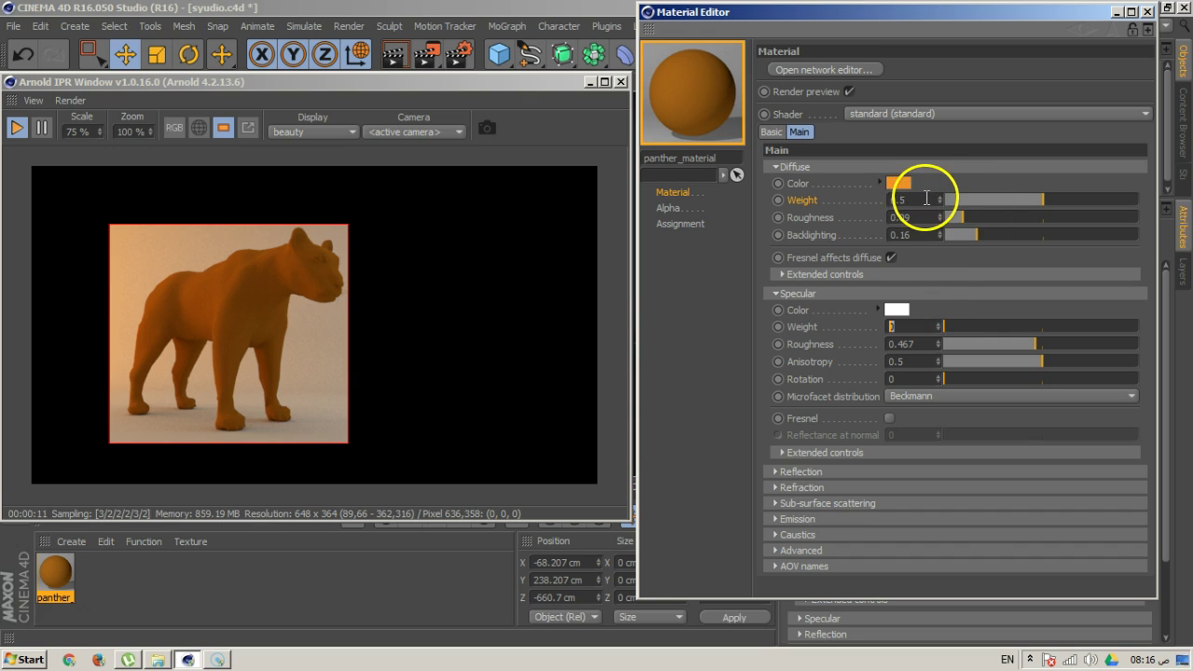
Set the panther material's specular weight to 0.4
click(964, 311)
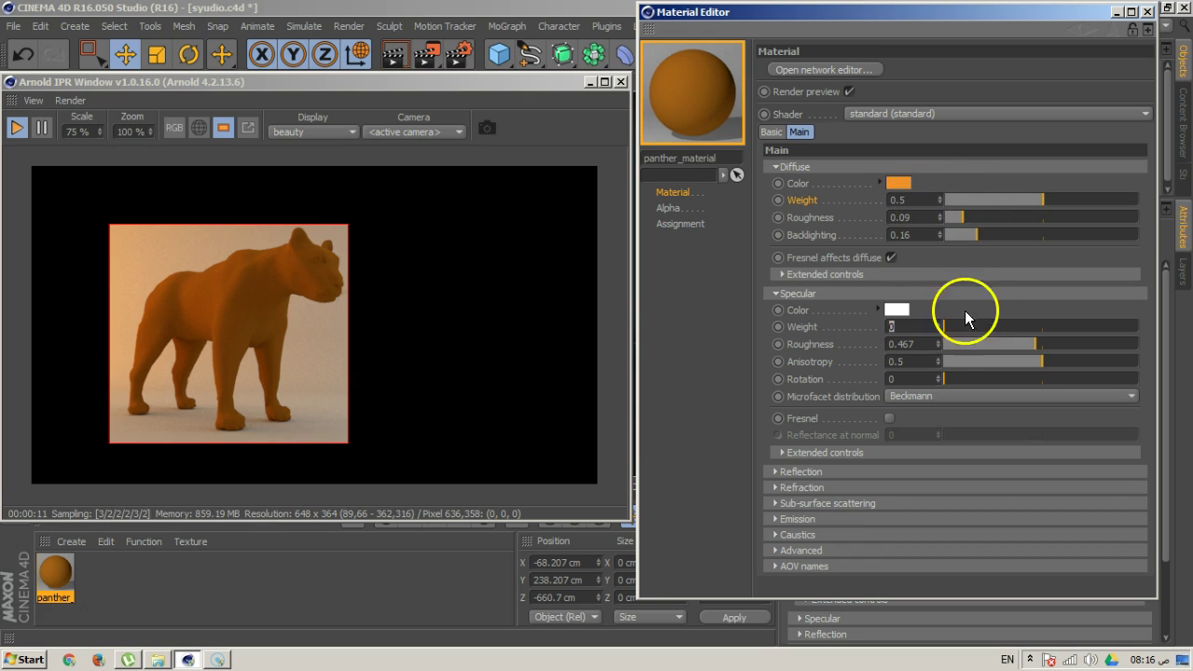
double_click(909, 327)
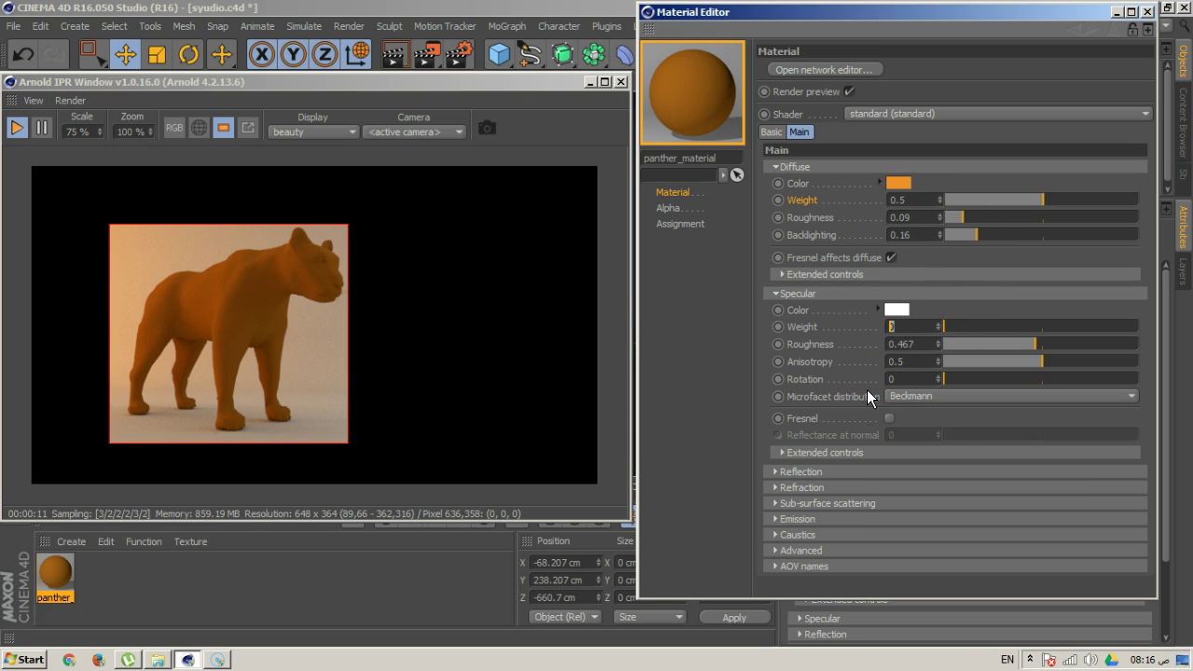
text(0.4)
key(Return)
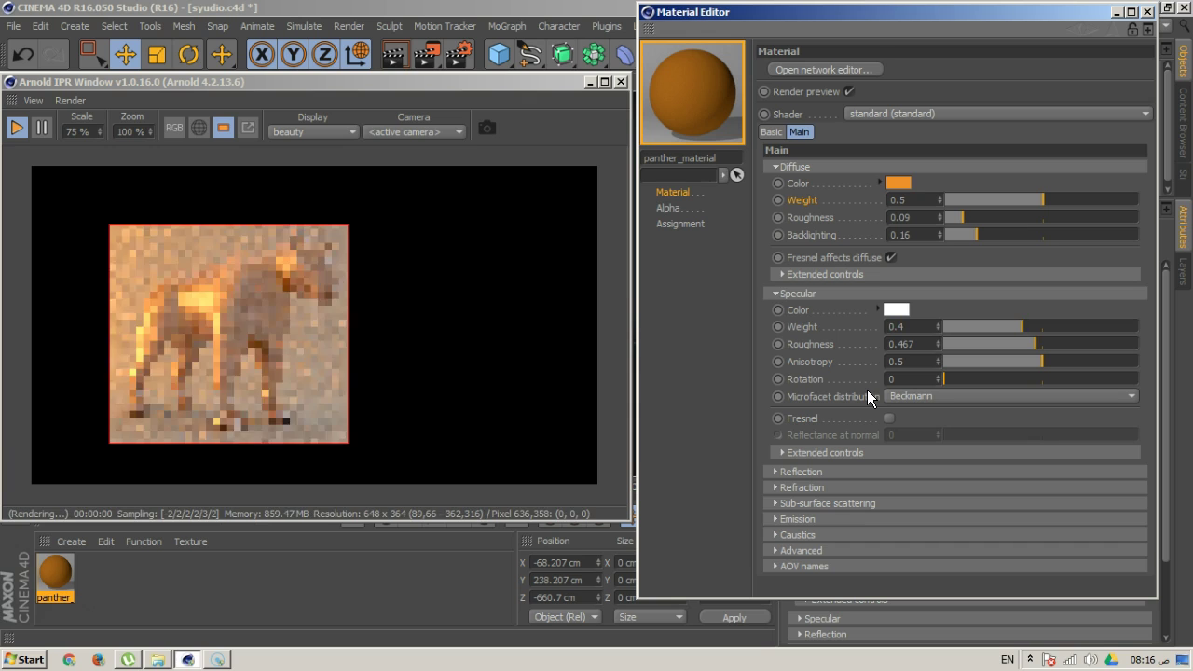
Set both the specular roughness and the specular weight of the panther material to 0.1
click(867, 458)
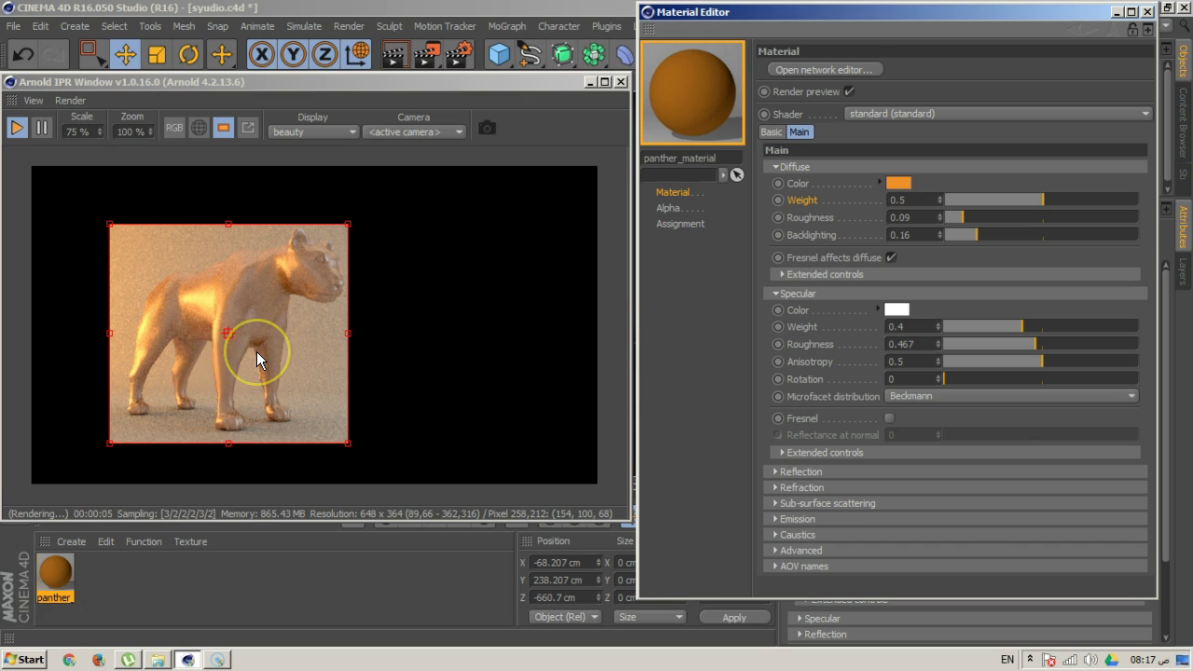
click(1070, 377)
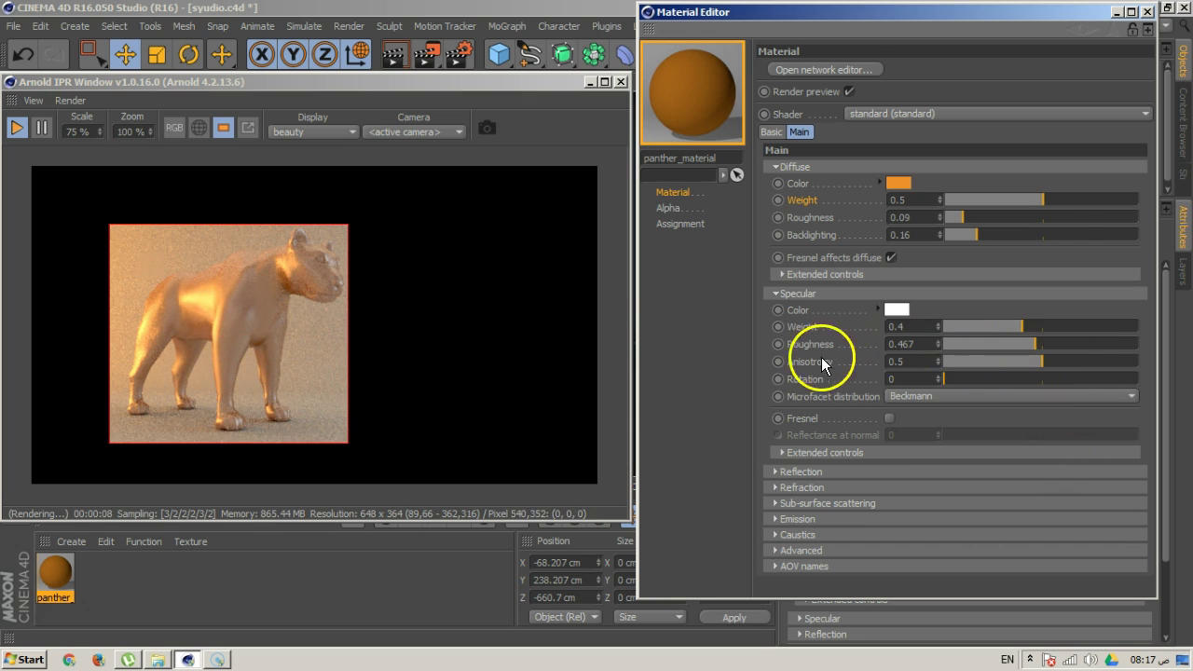
drag(1037, 346, 963, 348)
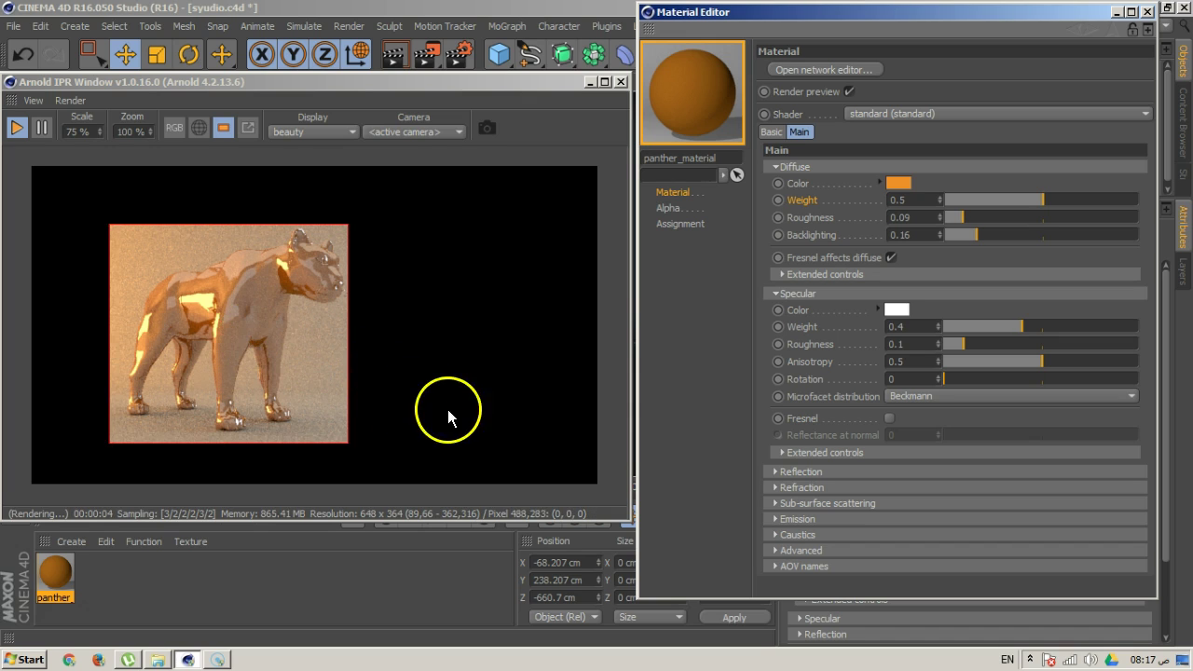
drag(1019, 326, 966, 327)
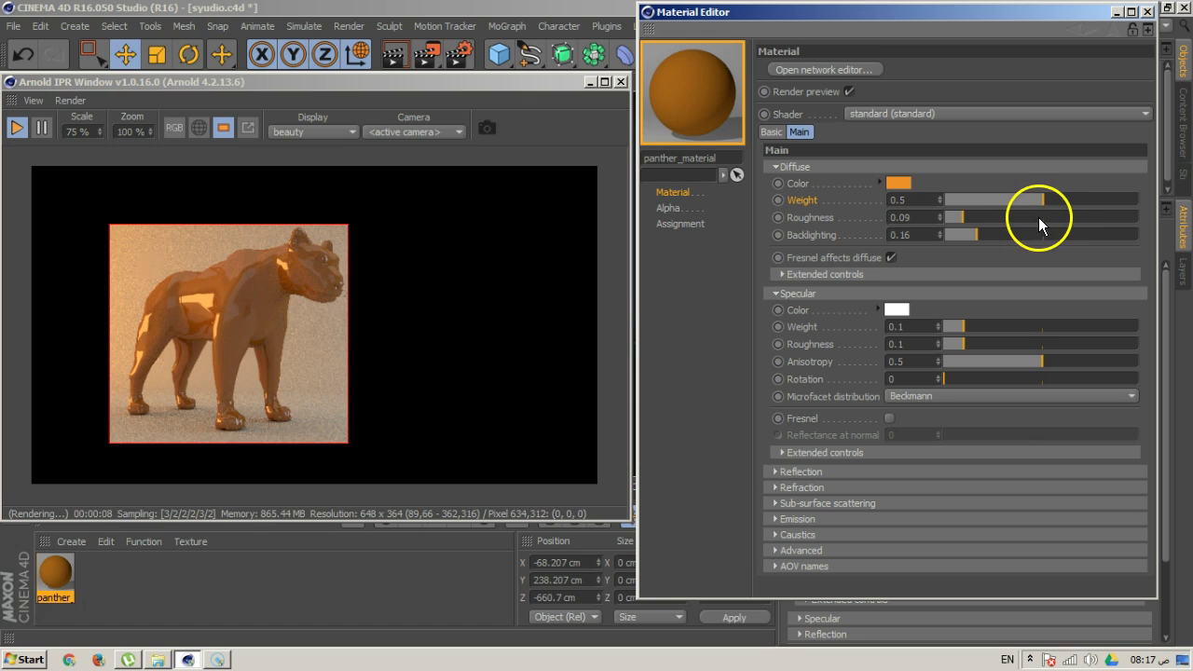
Set the diffuse weight to 0.72 and change the specular color to a light orange with hue 28°, saturation 61.6 % and value 100 %
drag(1045, 202, 1086, 204)
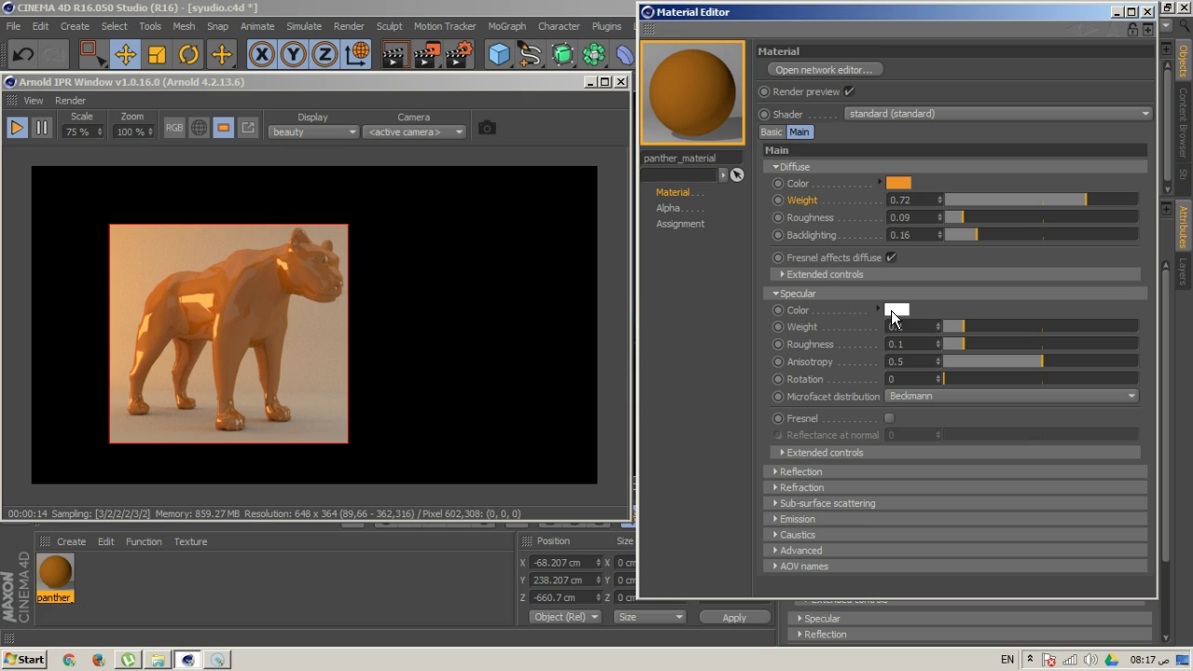
click(891, 310)
mouse_move(853, 246)
mouse_down()
mouse_move(872, 245)
mouse_move(848, 252)
mouse_move(861, 248)
mouse_up()
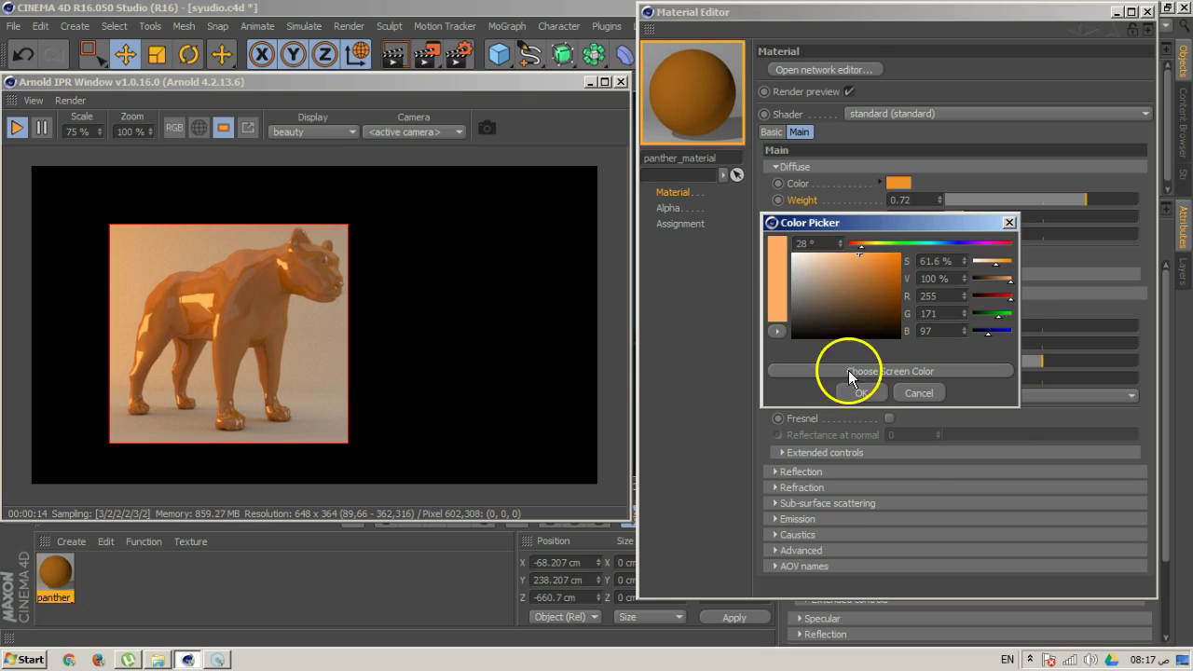
click(857, 392)
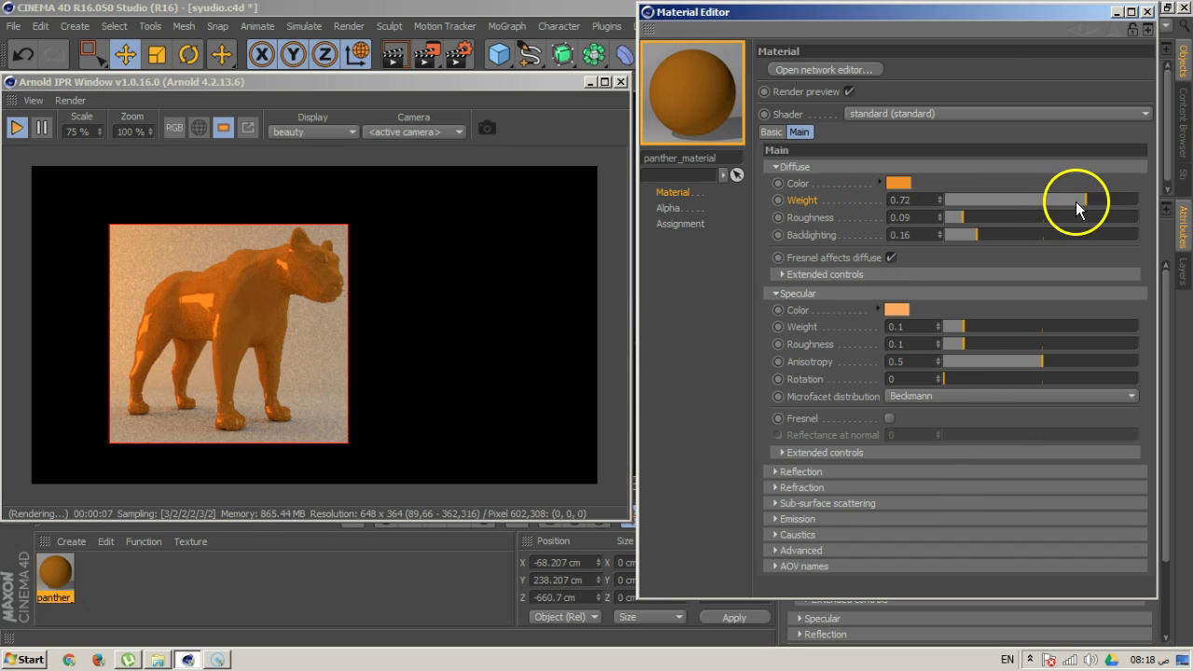
Set the panther material's diffuse weight to 0.3
drag(1072, 201, 995, 202)
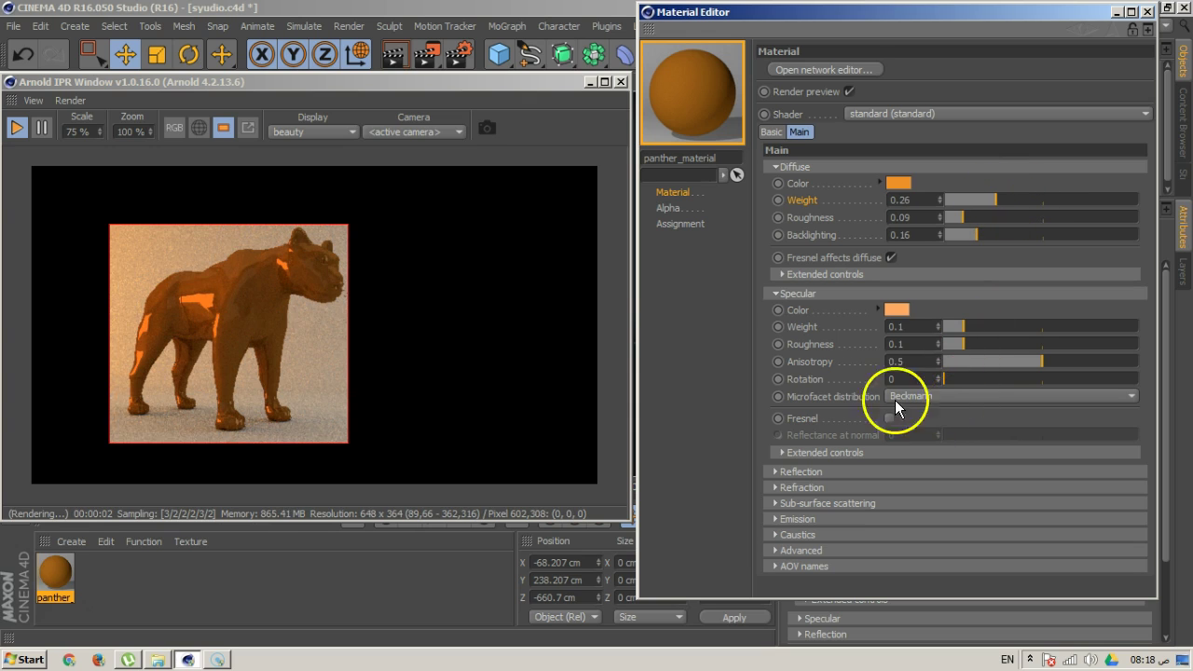
click(907, 199)
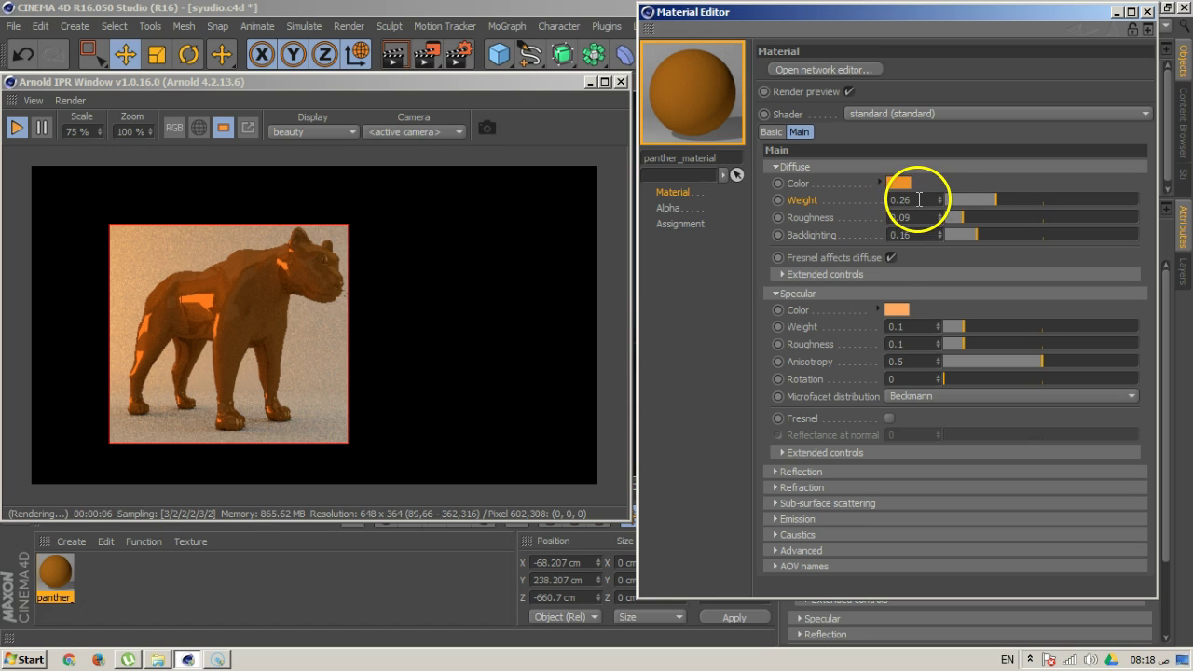
key(BackSpace)
text(3)
key(Return)
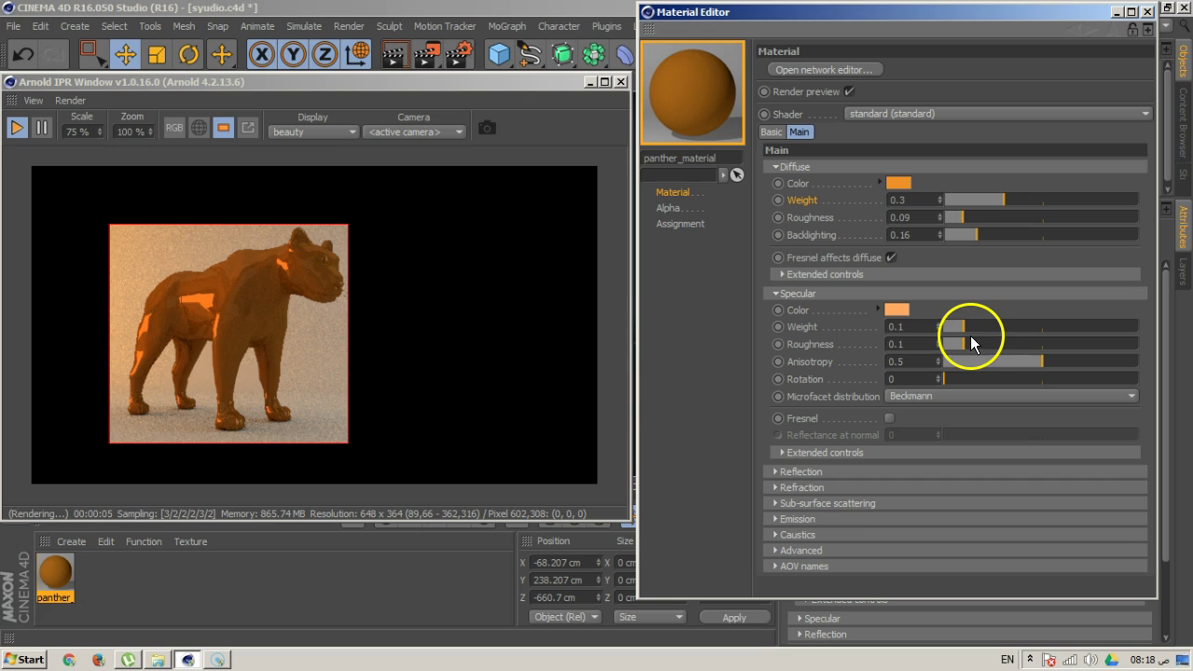
Set the specular weight to 0.67 and the roughness to 0.19 for diffuse and 0.24 for specular
drag(965, 326, 1075, 330)
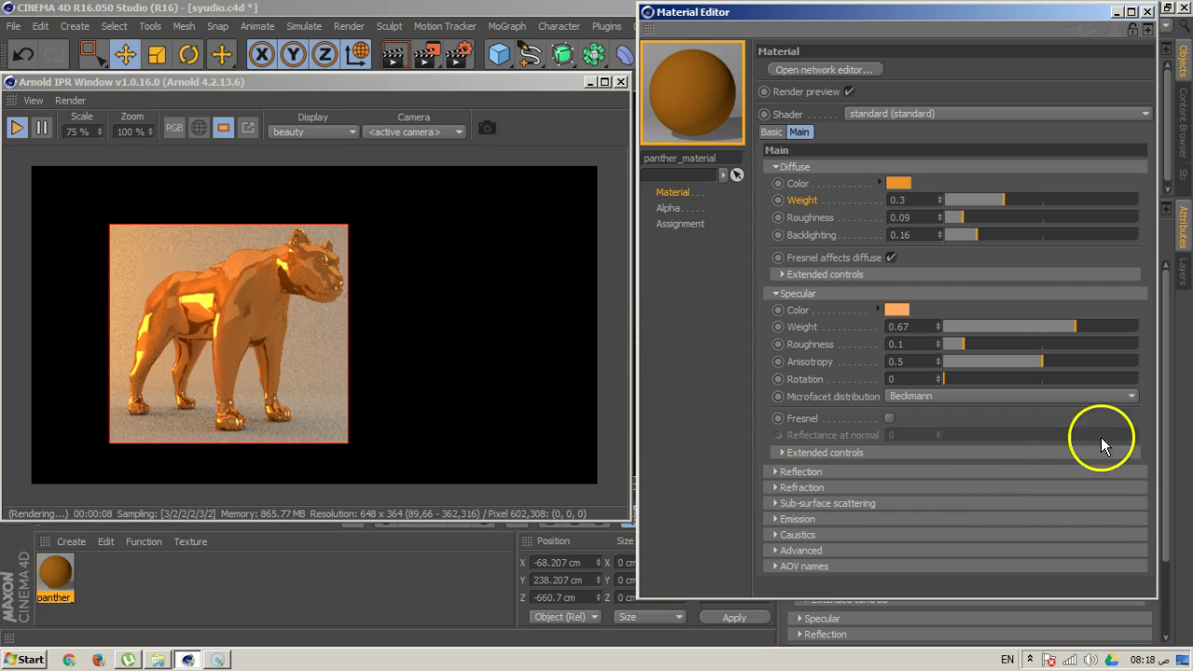
drag(968, 219, 991, 216)
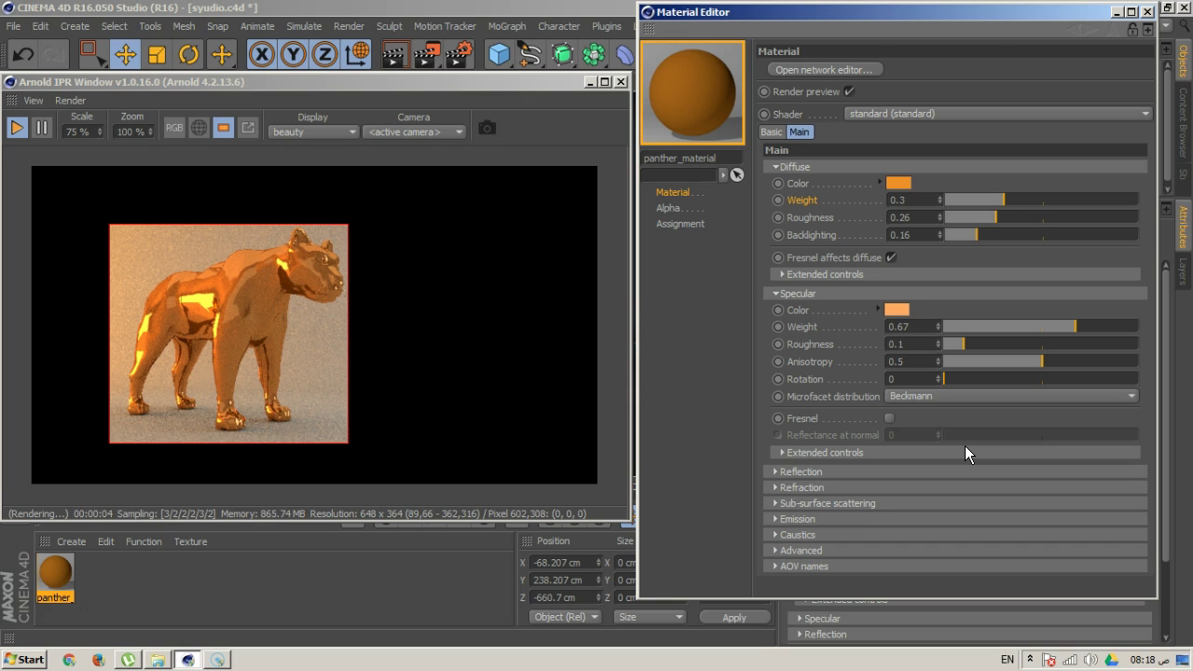
drag(995, 219, 981, 218)
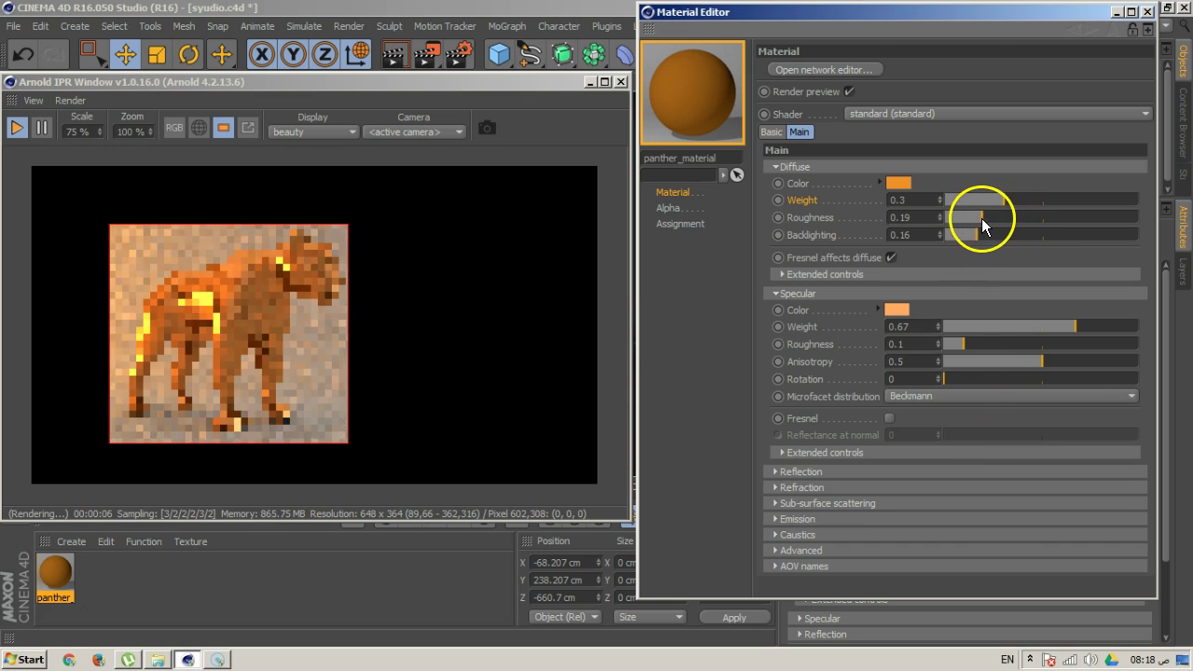
drag(968, 343, 991, 343)
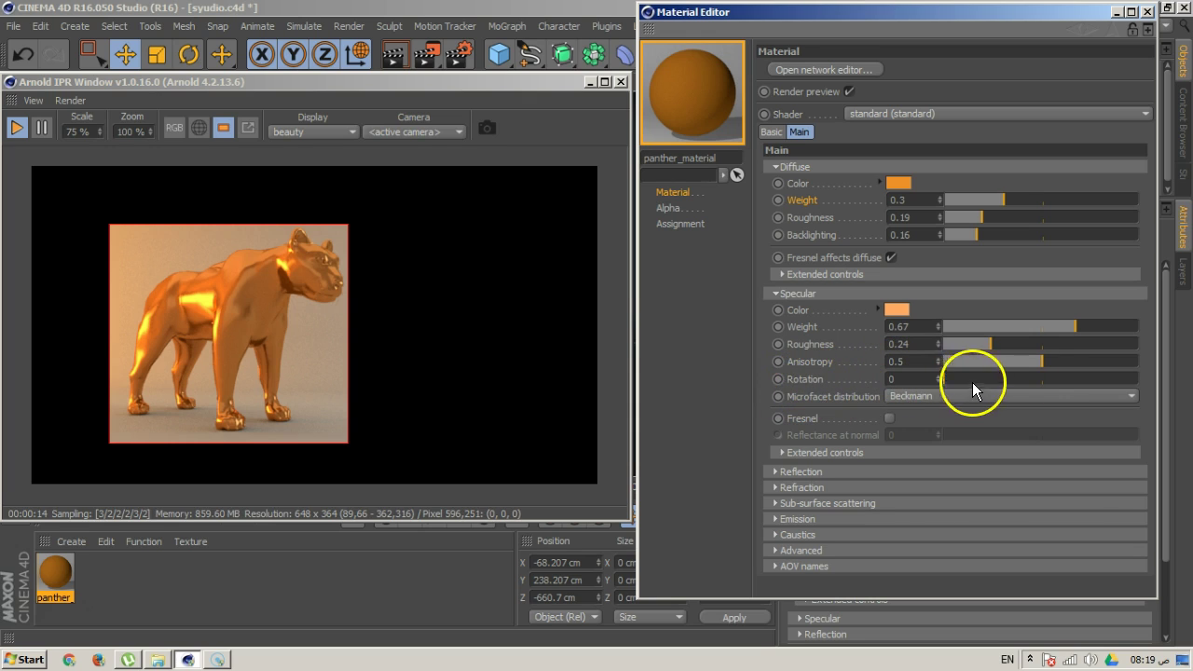
Set the specular anisotropy to 0.56 and its rotation to 0.31
drag(1042, 363, 1100, 362)
click(945, 379)
drag(945, 382, 1065, 382)
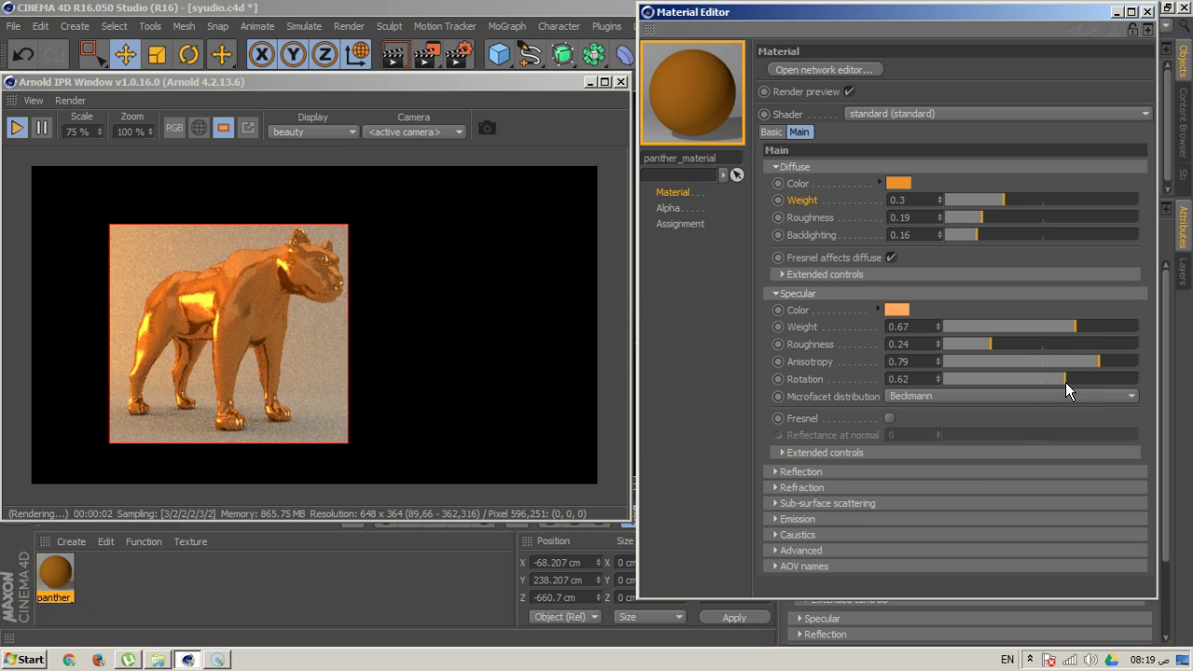
drag(1093, 365, 1004, 377)
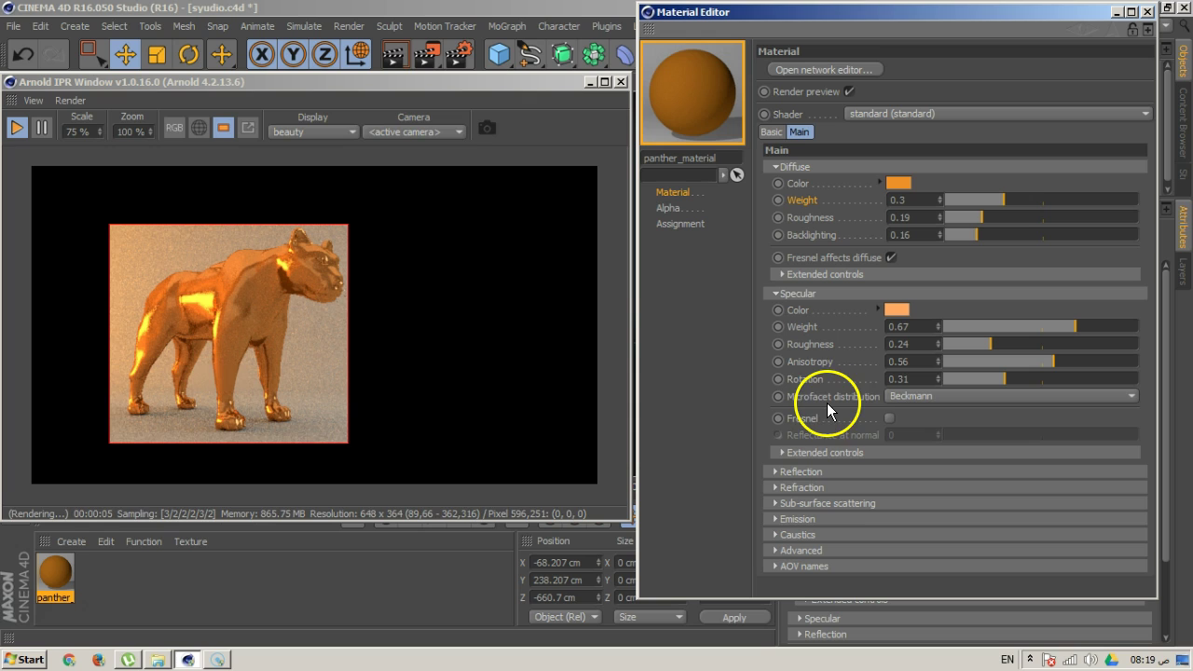
Try the GGX microfacet distribution on the specular component and switch it back to Beckmann
click(921, 397)
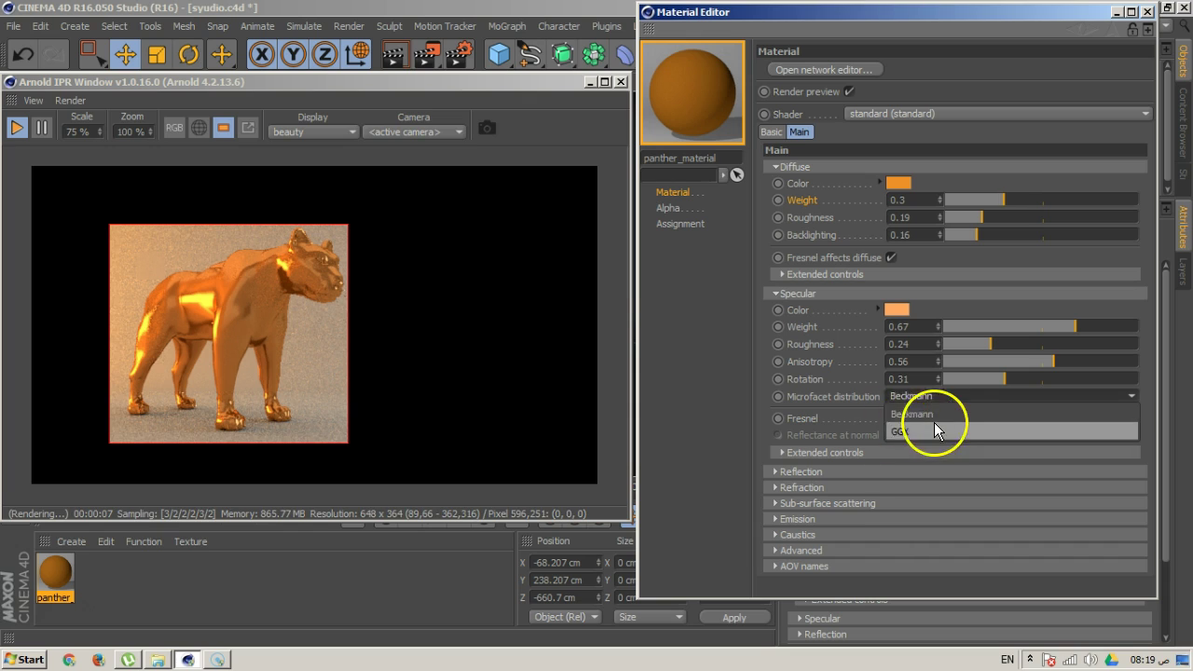
click(919, 413)
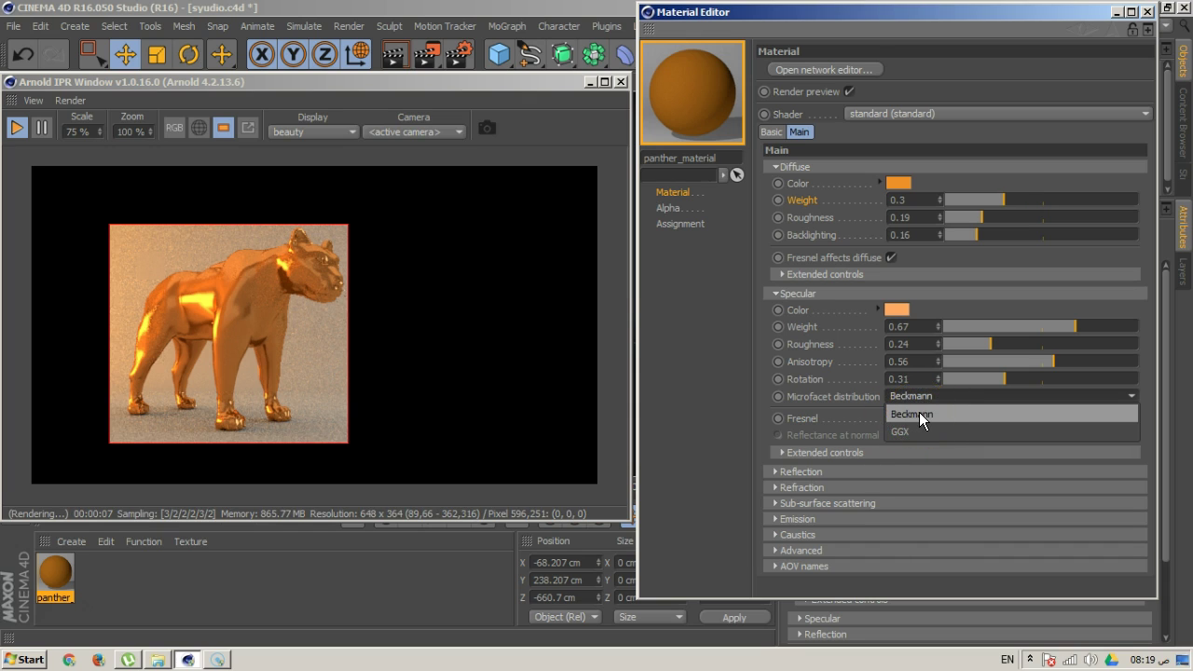
click(914, 431)
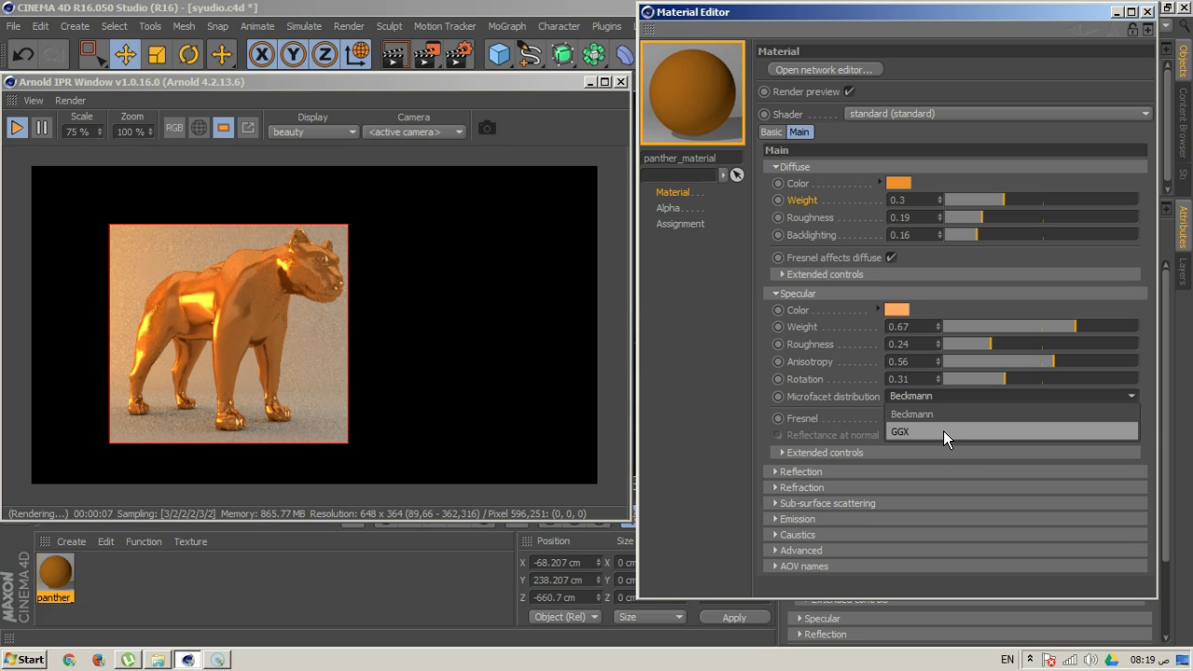
click(943, 432)
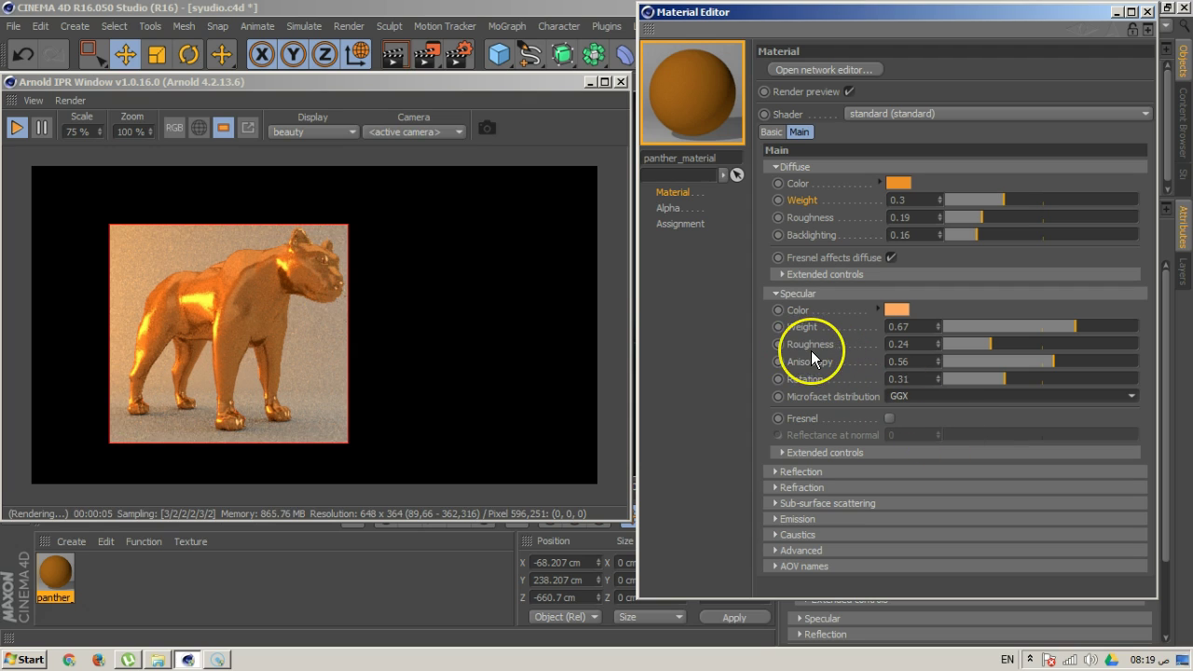
click(908, 394)
click(909, 414)
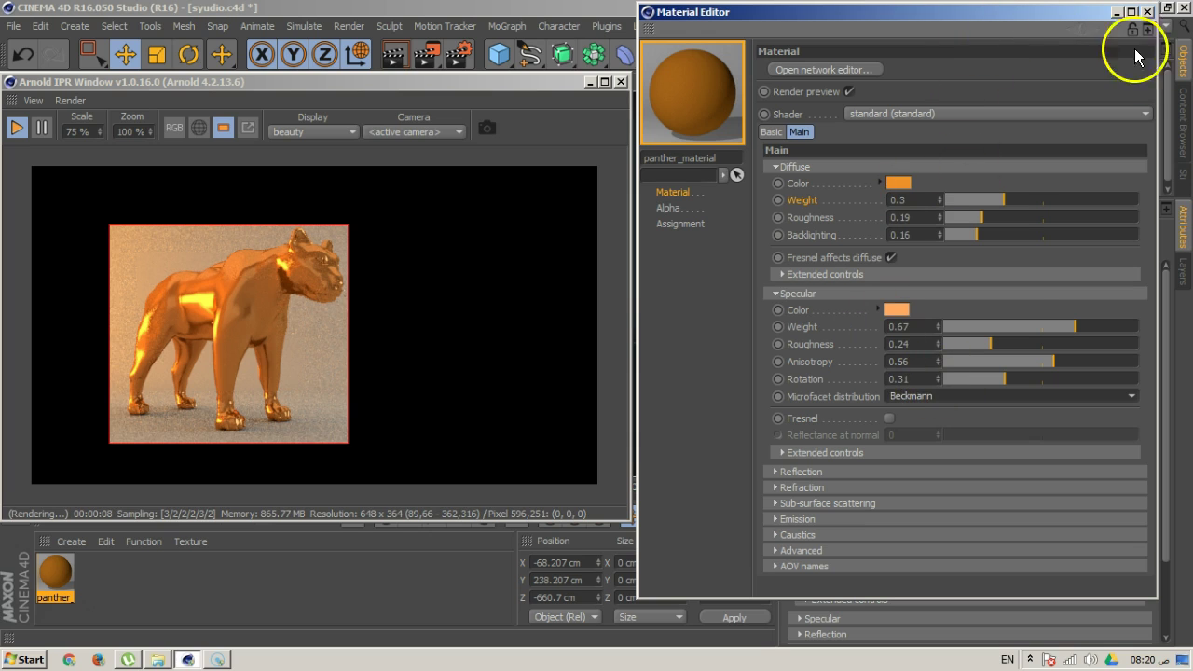
Set the Arnold renderer's SSS samples to 2 and its diffuse ray depth to 1, and close the render settings
click(458, 54)
click(287, 70)
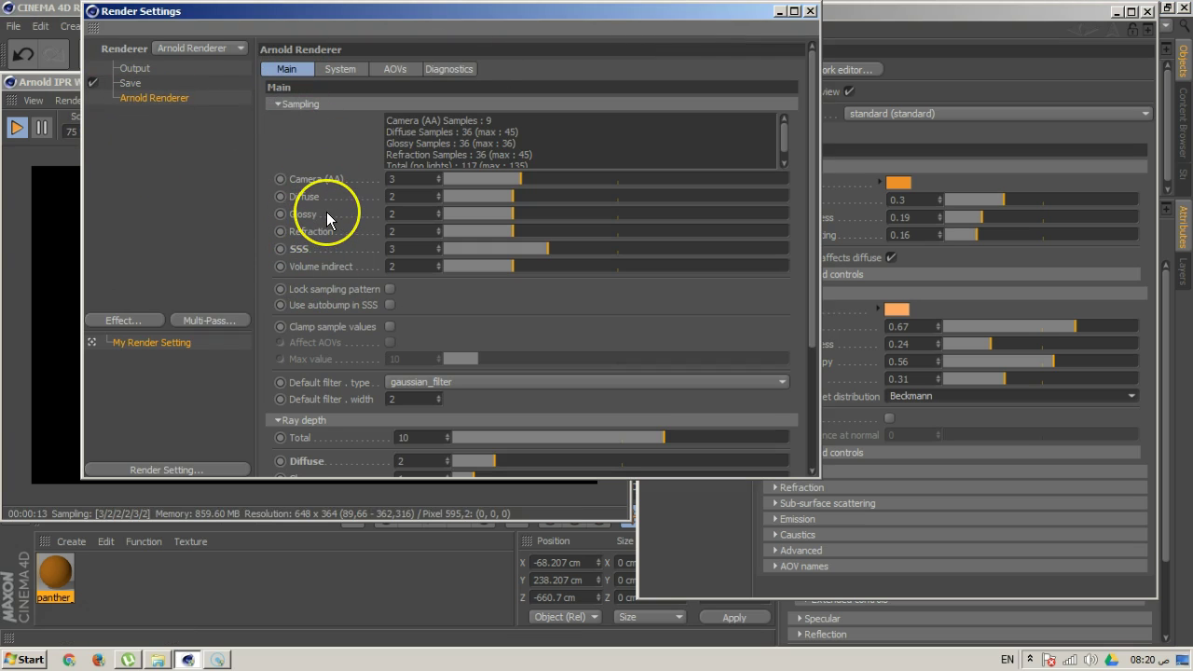
click(438, 251)
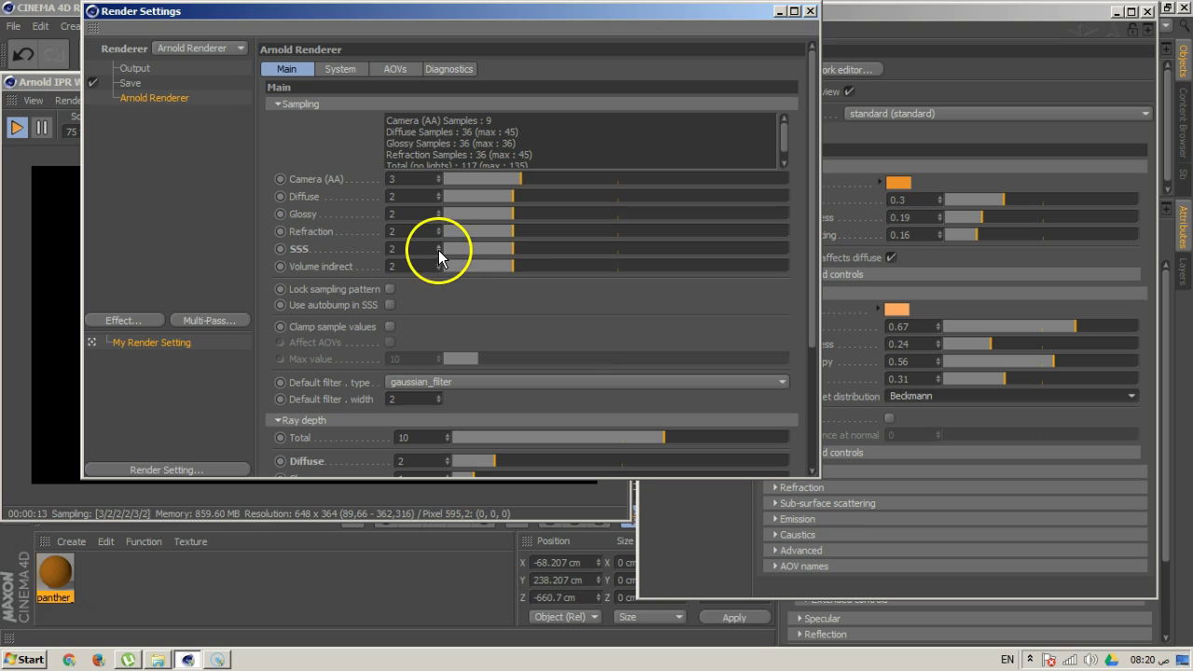
click(447, 464)
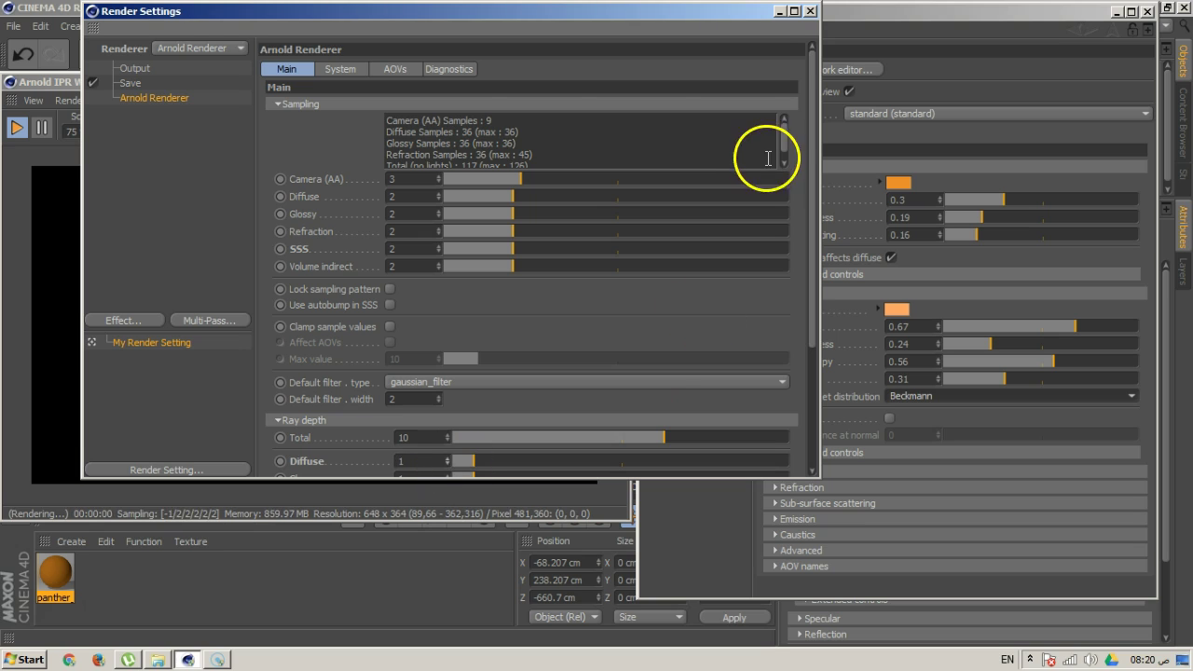
click(810, 12)
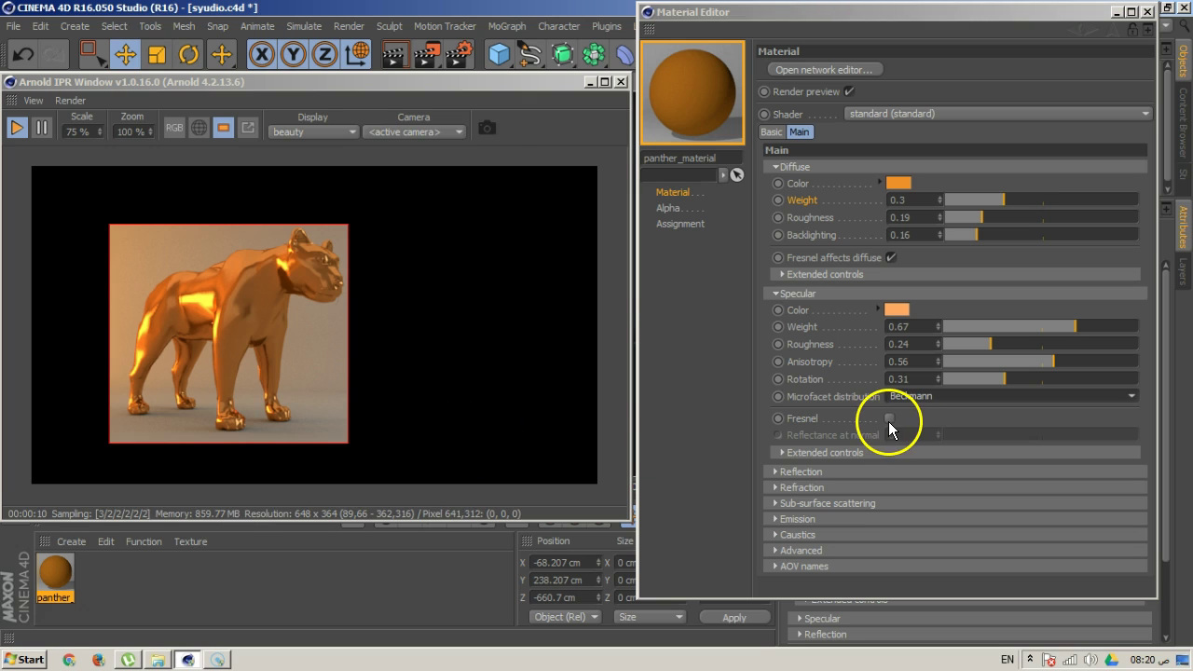
click(859, 448)
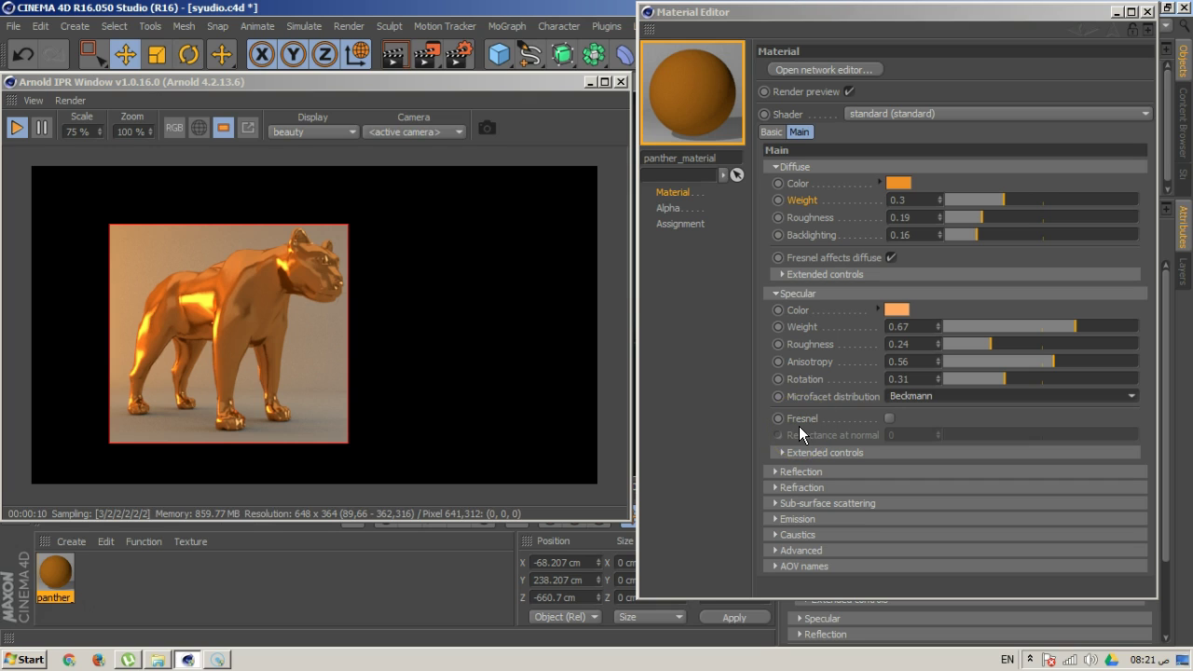
click(792, 328)
click(801, 202)
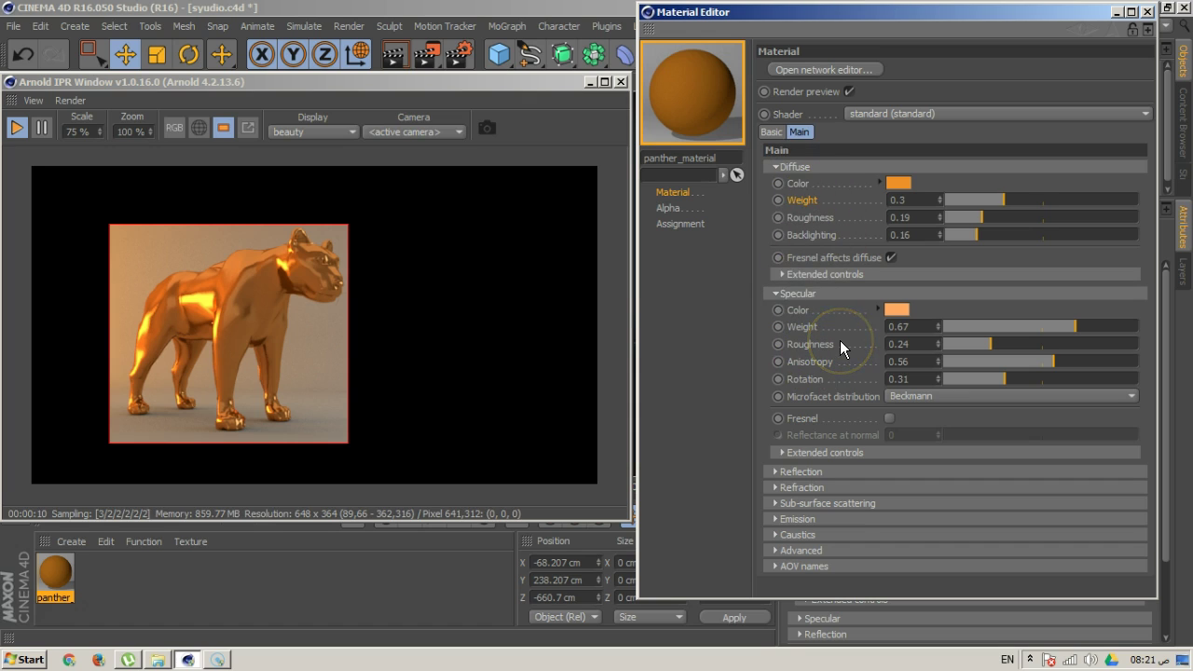
click(913, 326)
Enable Fresnel for the panther material's specular component and set the specular weight to 0.6
click(889, 419)
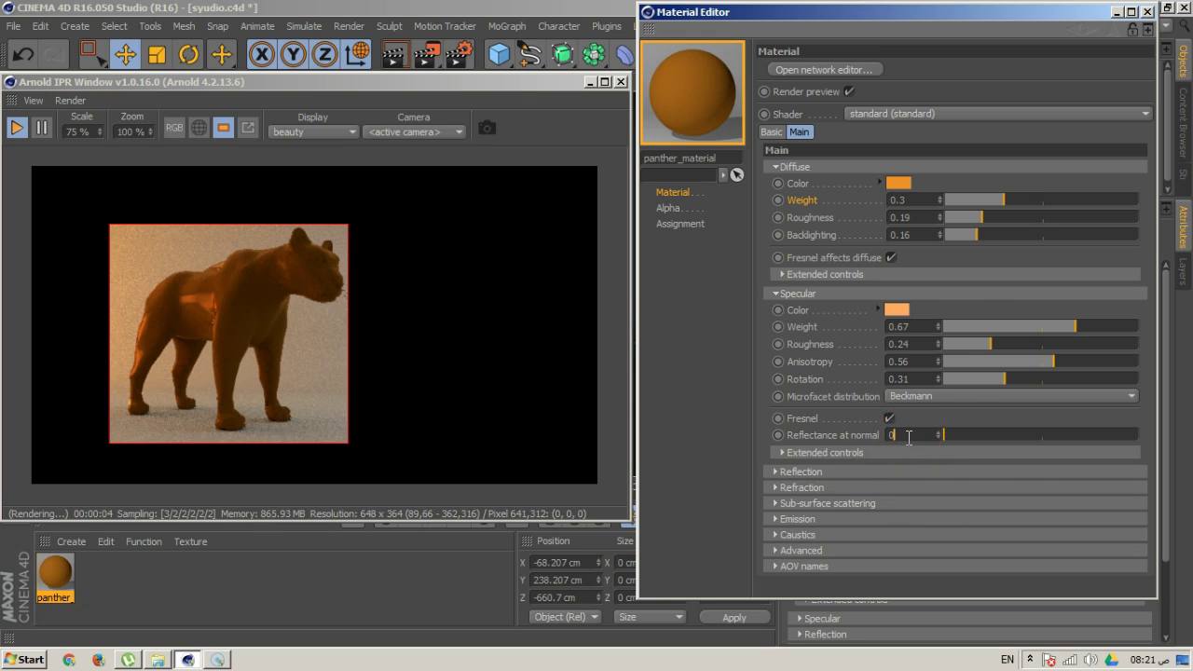
click(915, 327)
click(861, 326)
click(918, 200)
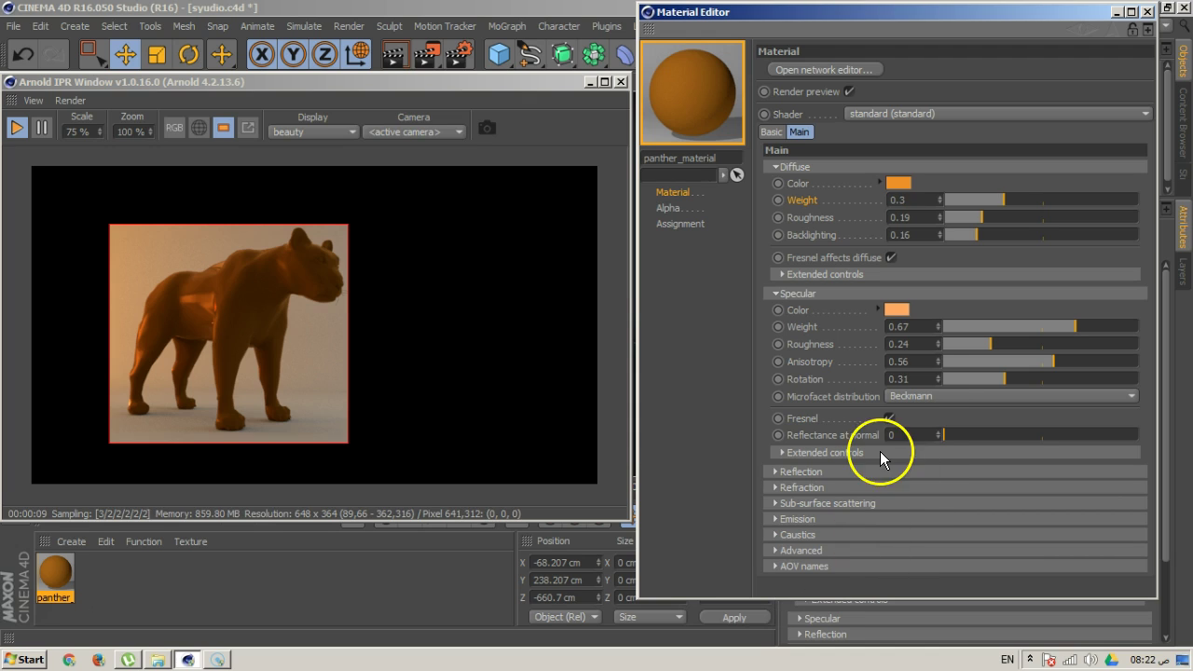
click(917, 326)
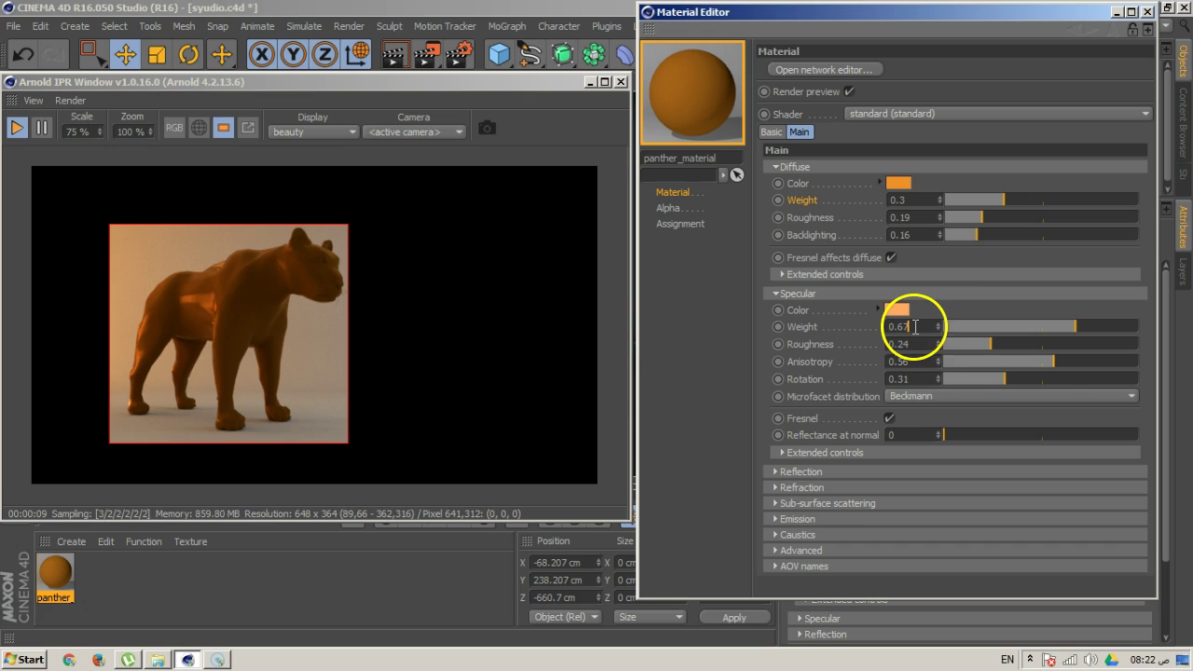
key(Return)
click(927, 328)
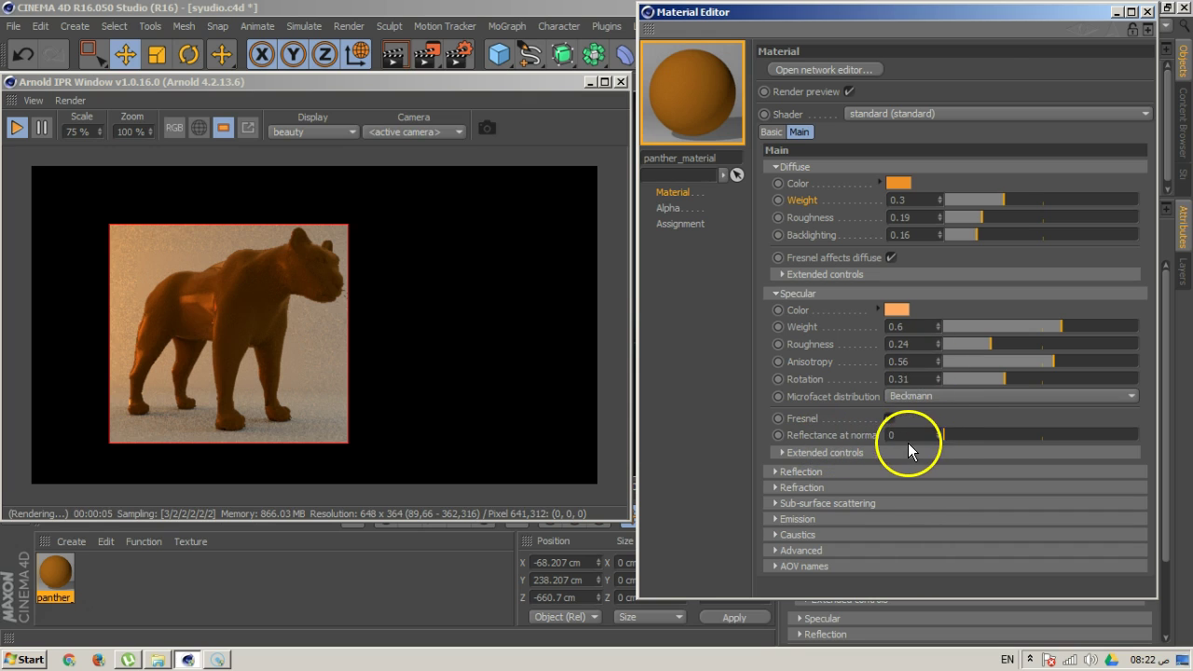
Set the specular reflectance at normal to 0.1 and the specular weight to 1
click(946, 435)
drag(949, 435, 964, 435)
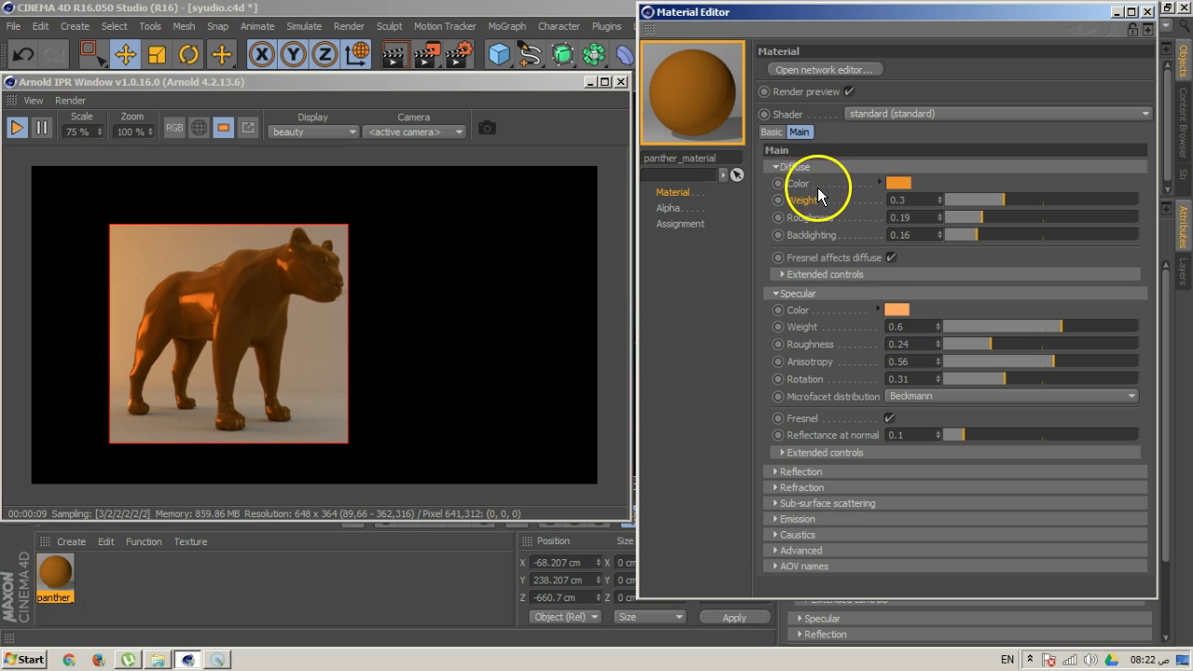
drag(1061, 332, 1152, 331)
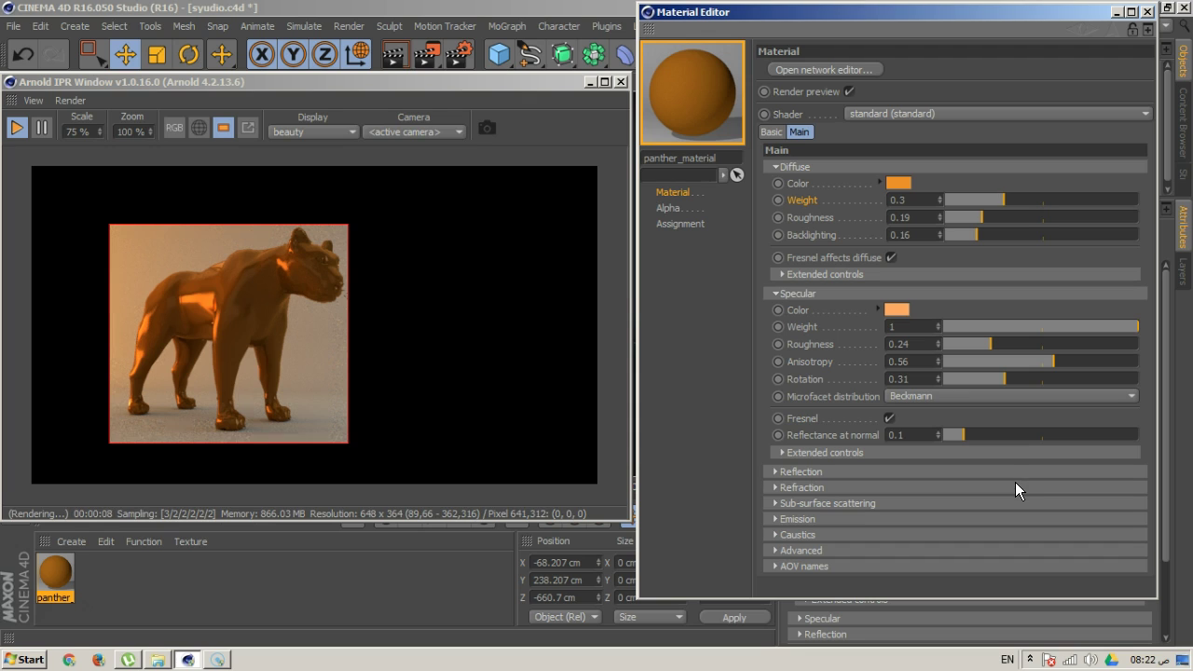
mouse_move(1014, 481)
mouse_down()
mouse_move(1007, 494)
mouse_move(998, 444)
mouse_move(999, 455)
mouse_up()
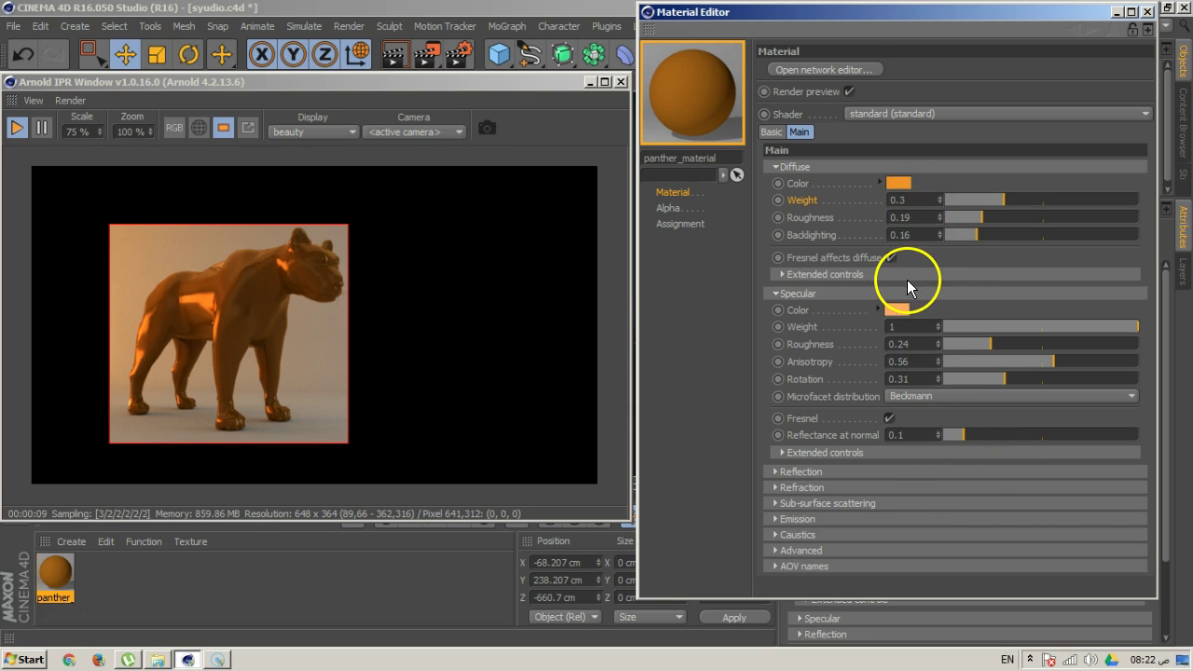
click(892, 326)
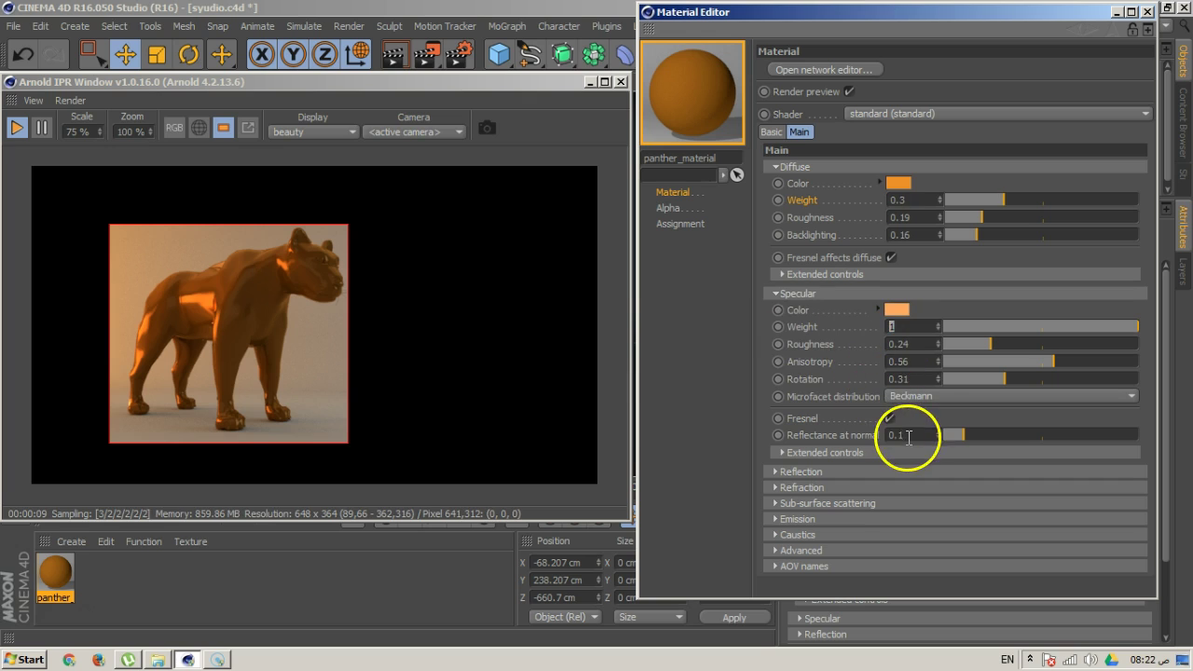
Raise the specular reflectance at normal of the panther material to 0.6
click(923, 200)
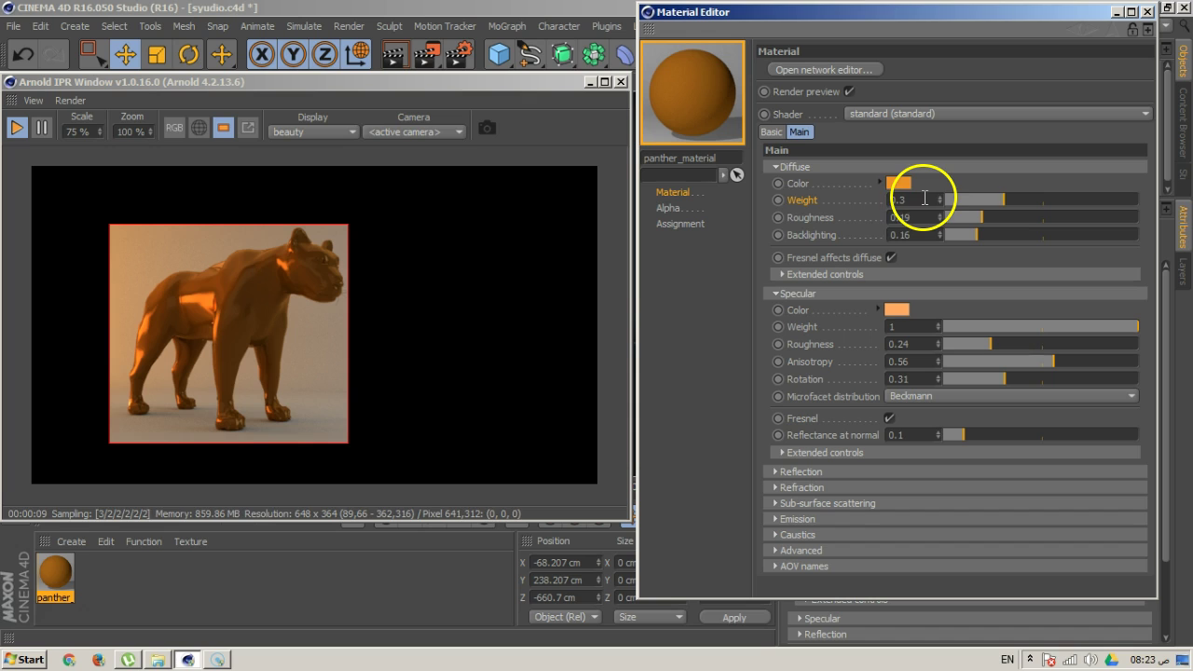
click(928, 327)
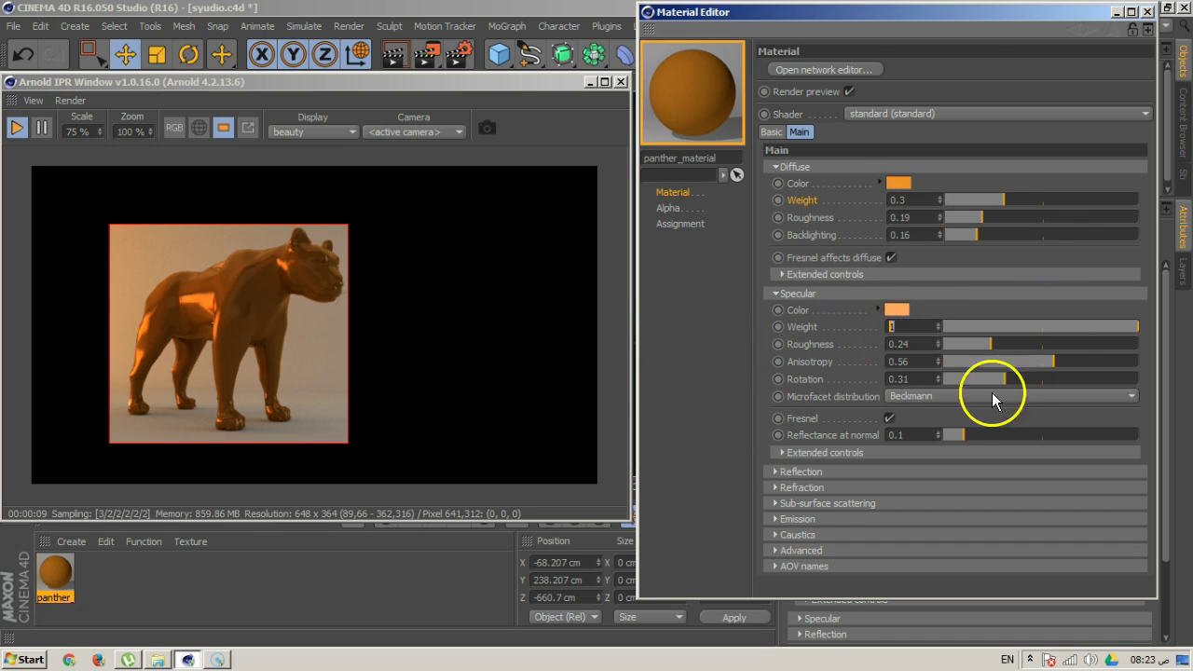
click(924, 435)
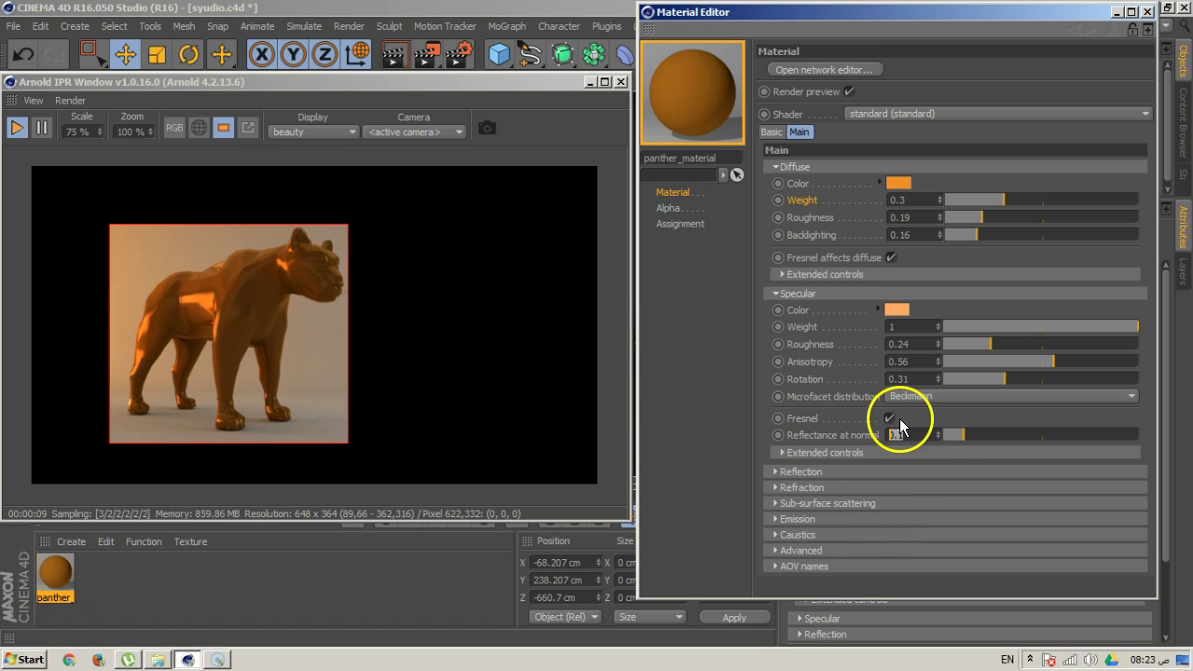
key(Return)
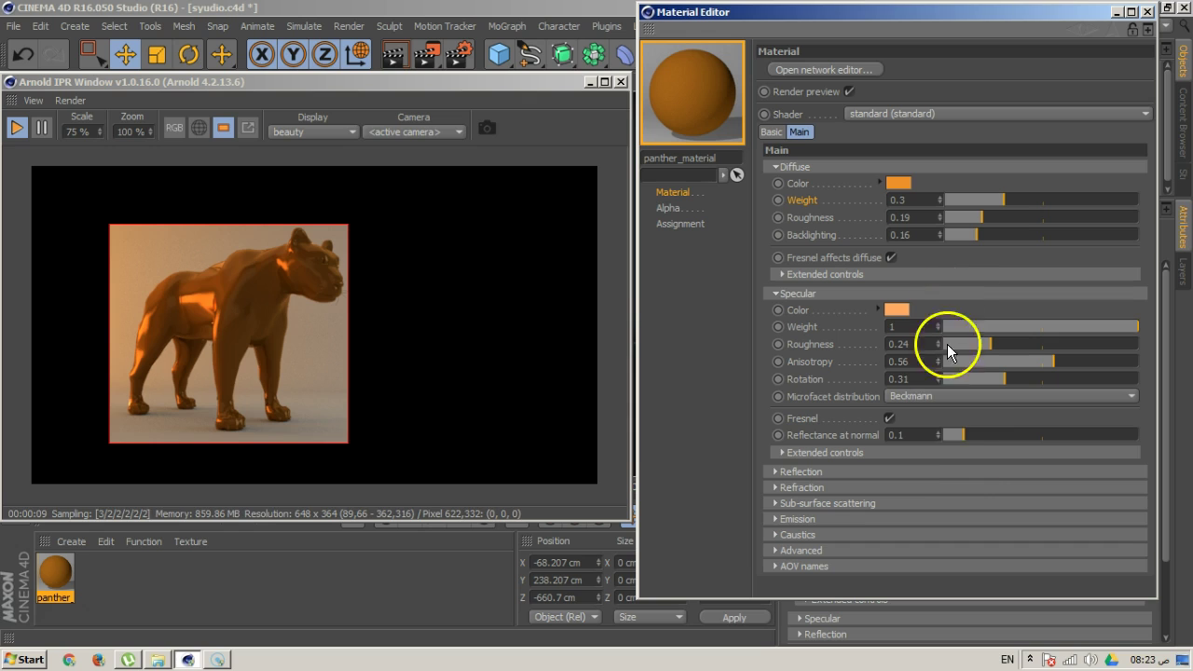
drag(961, 437, 1061, 434)
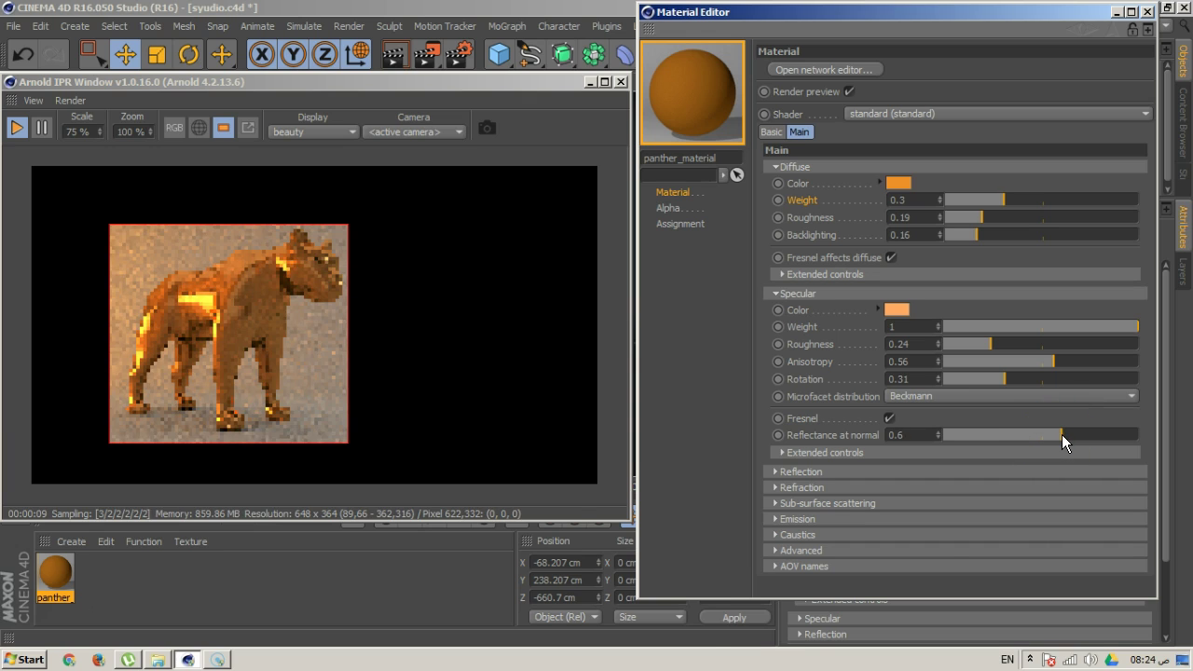
click(716, 617)
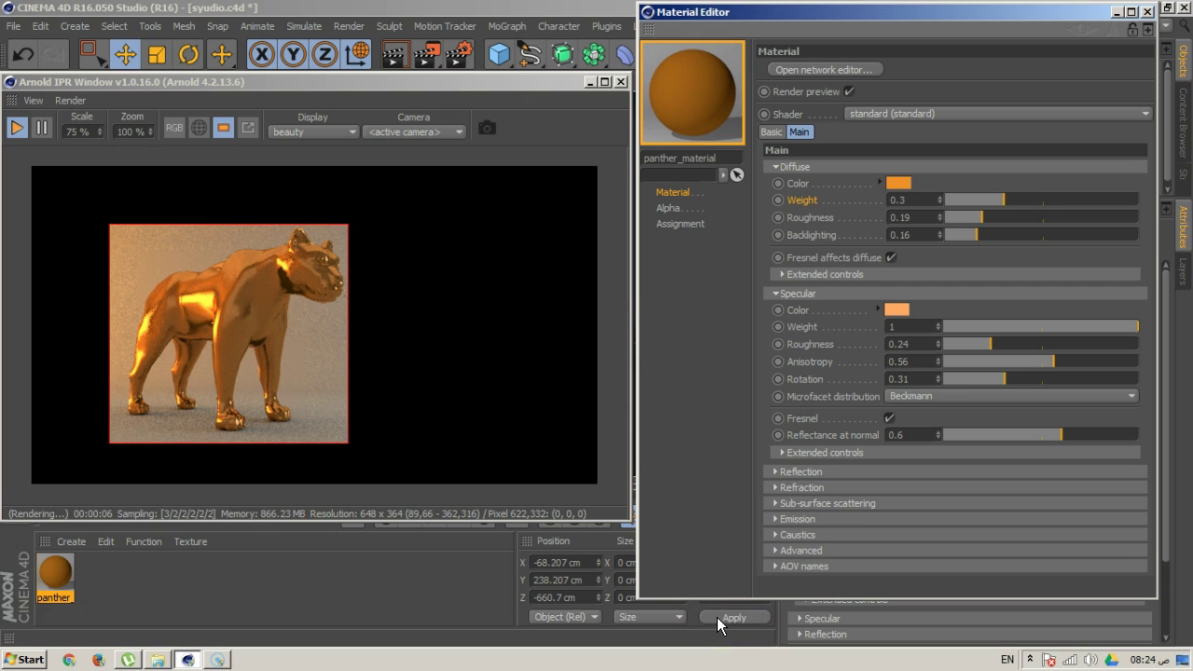
Examine the extended controls of the specular component and collapse them again
click(848, 452)
click(846, 452)
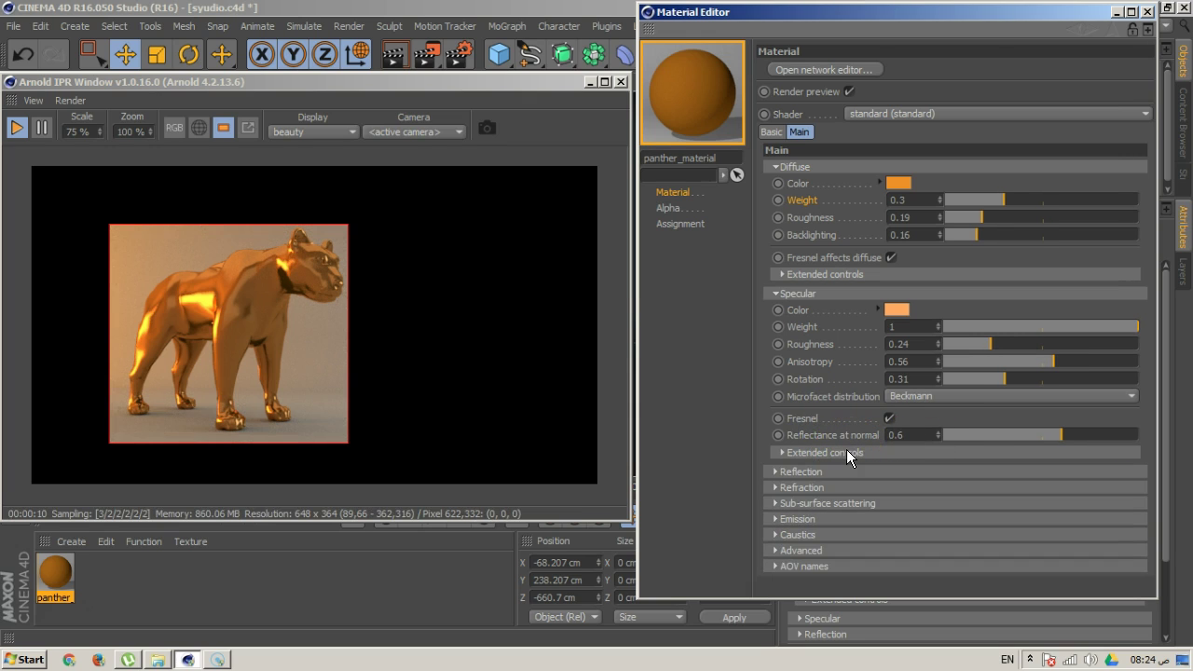
click(847, 452)
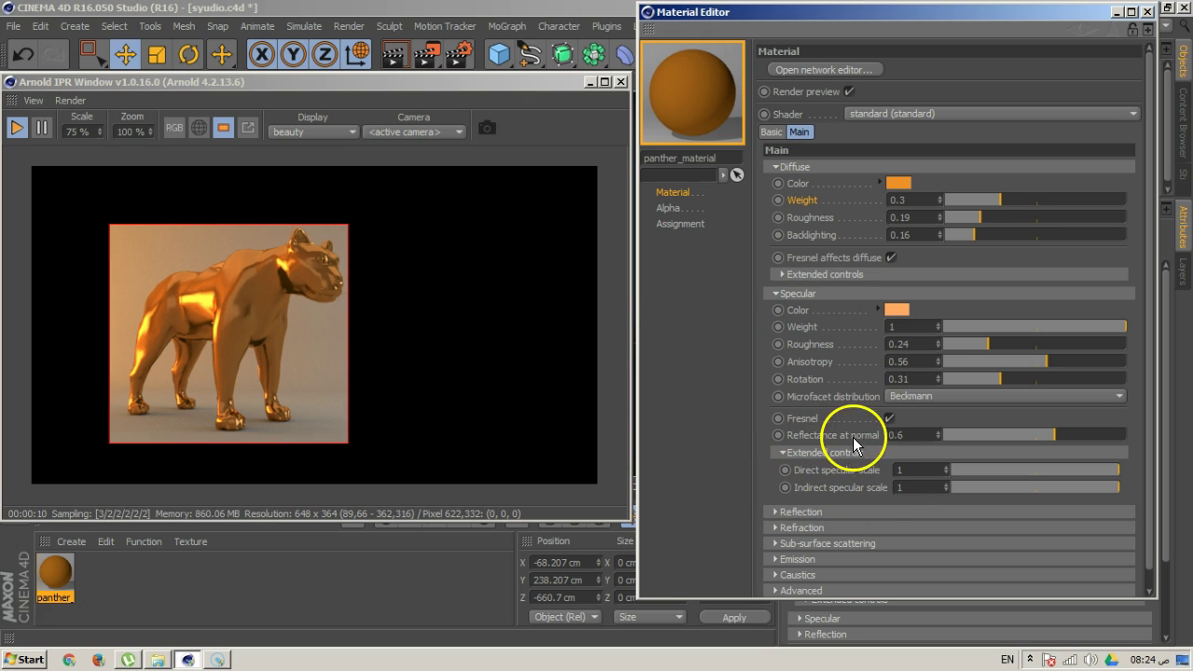
click(849, 452)
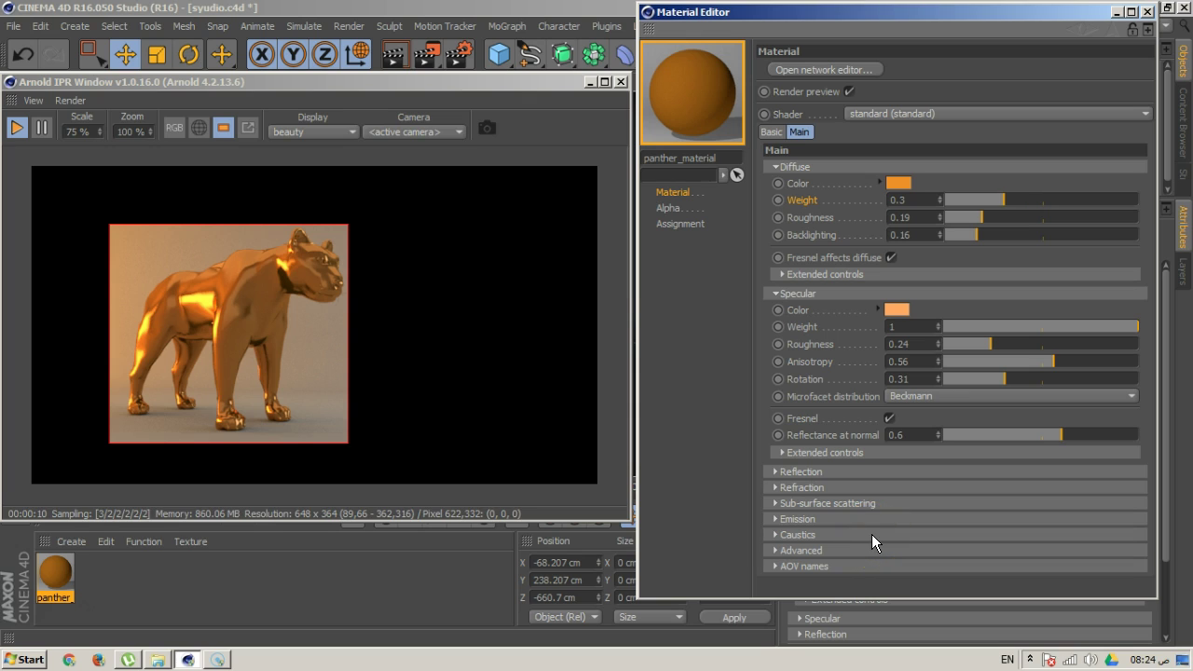
Try a reflection weight of 0.72 on the panther material
click(808, 293)
click(808, 308)
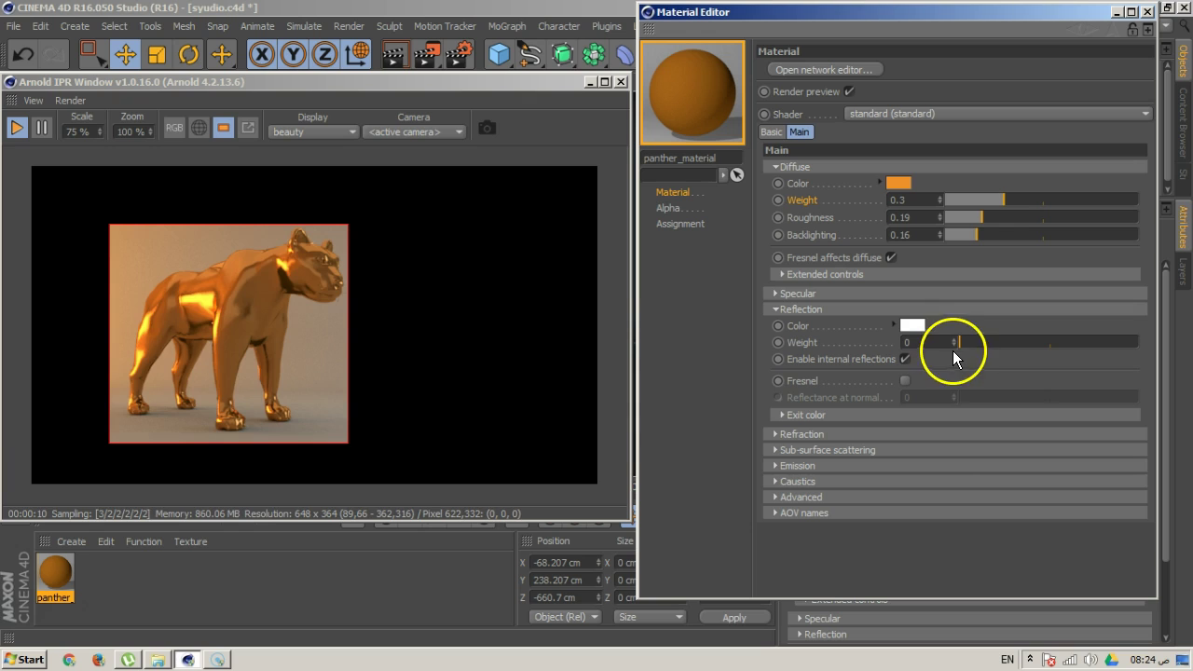
drag(964, 342, 1089, 357)
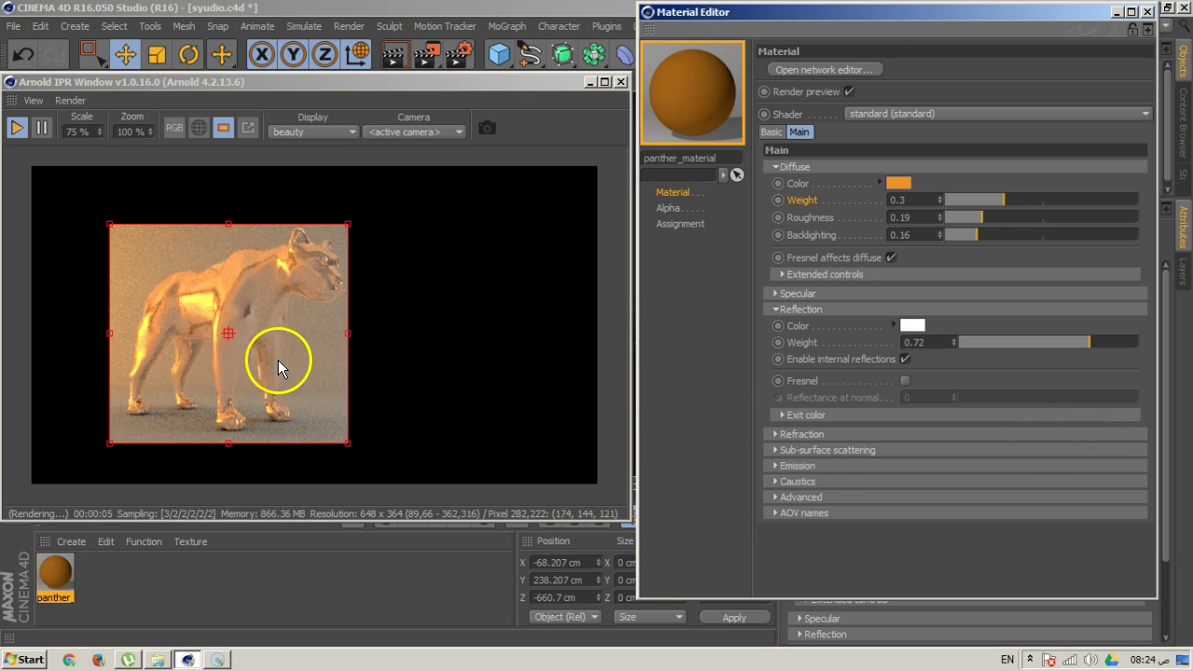
Try Fresnel on the reflection component with a weight of 1 and a reflectance at normal of 0.32
click(903, 380)
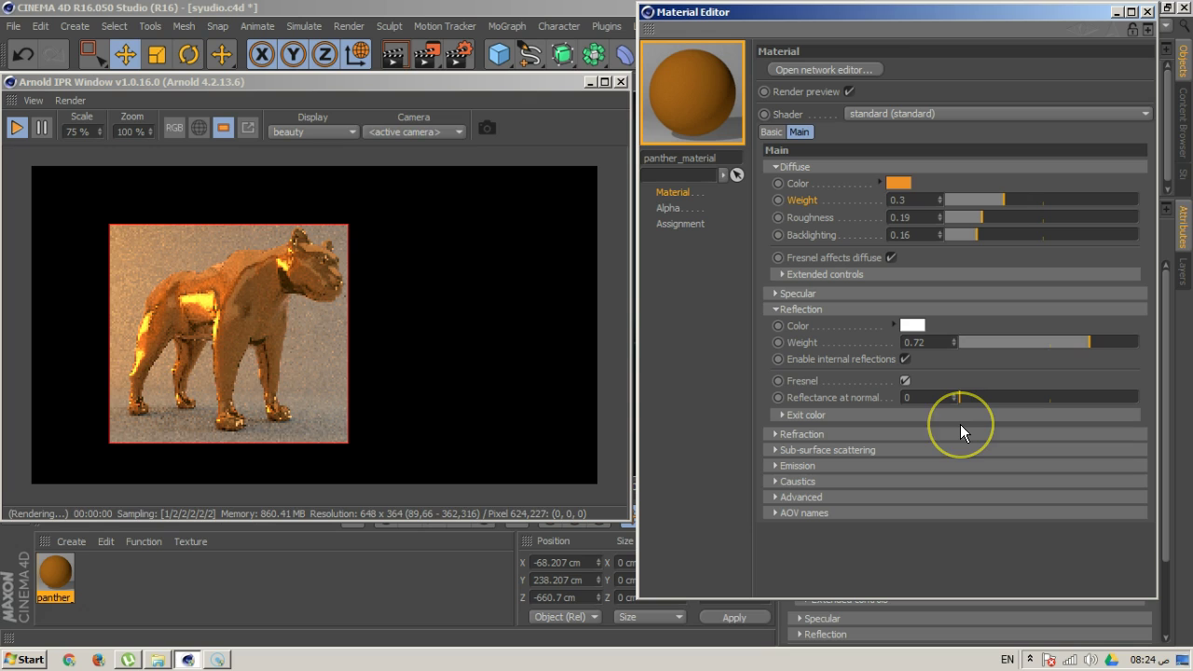
drag(1079, 344, 1140, 345)
drag(962, 403, 1015, 399)
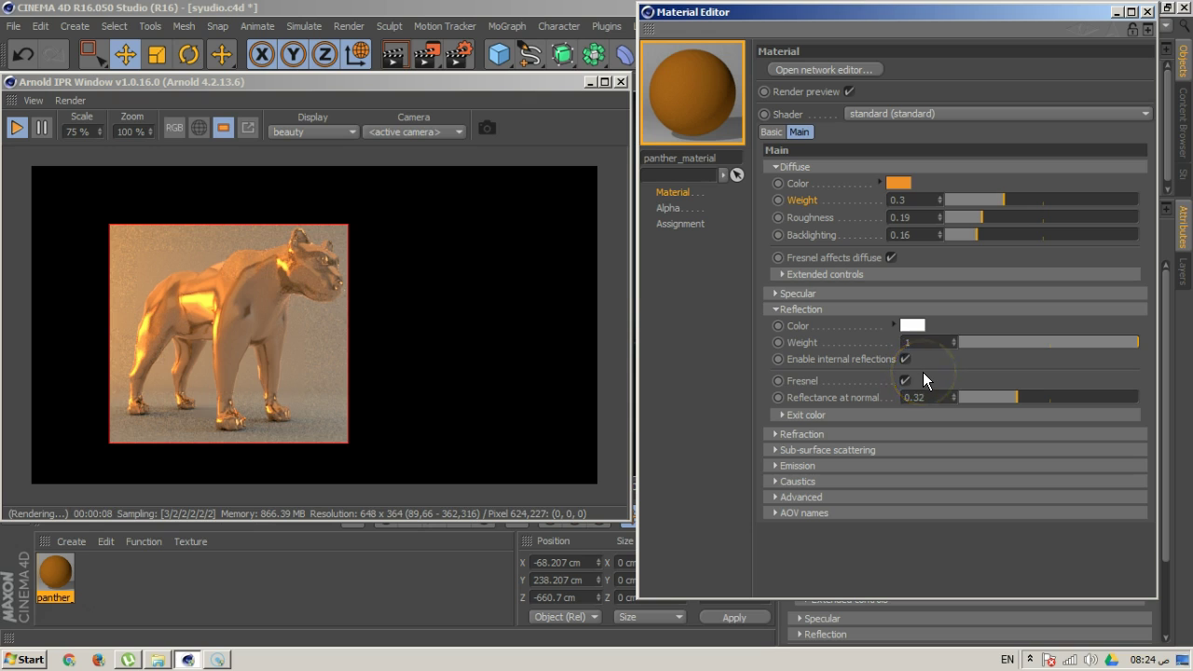
Reset the reflection weight and reflectance at normal to 0, and disable the reflection Fresnel
drag(993, 398, 925, 420)
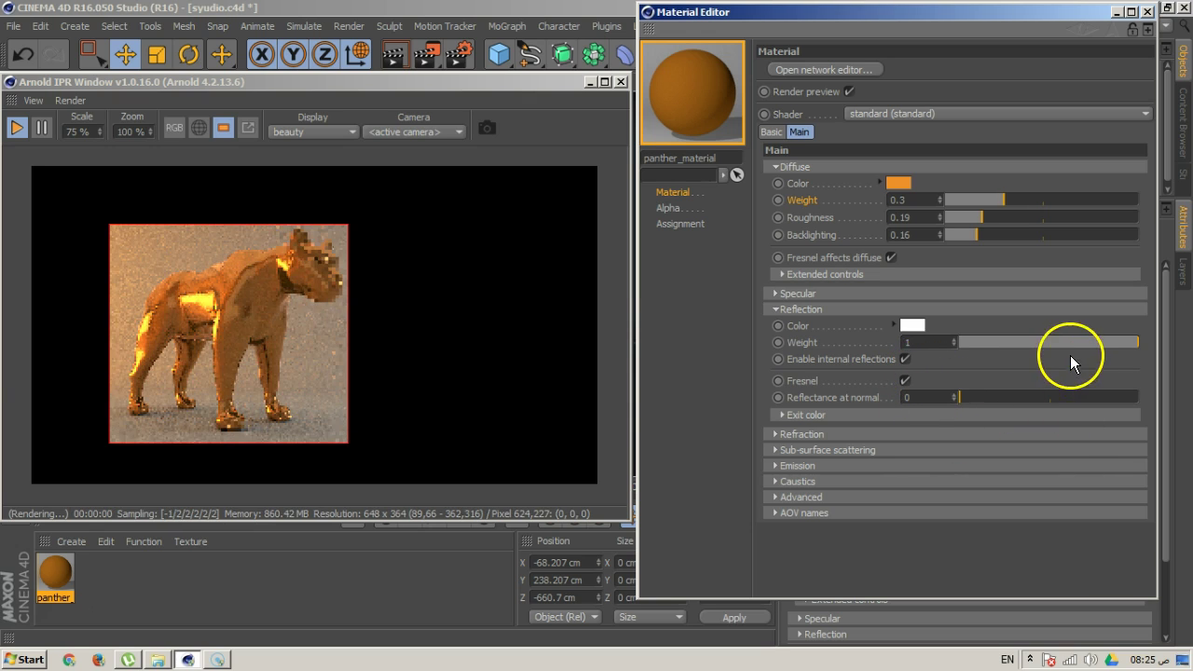
drag(1089, 342, 916, 366)
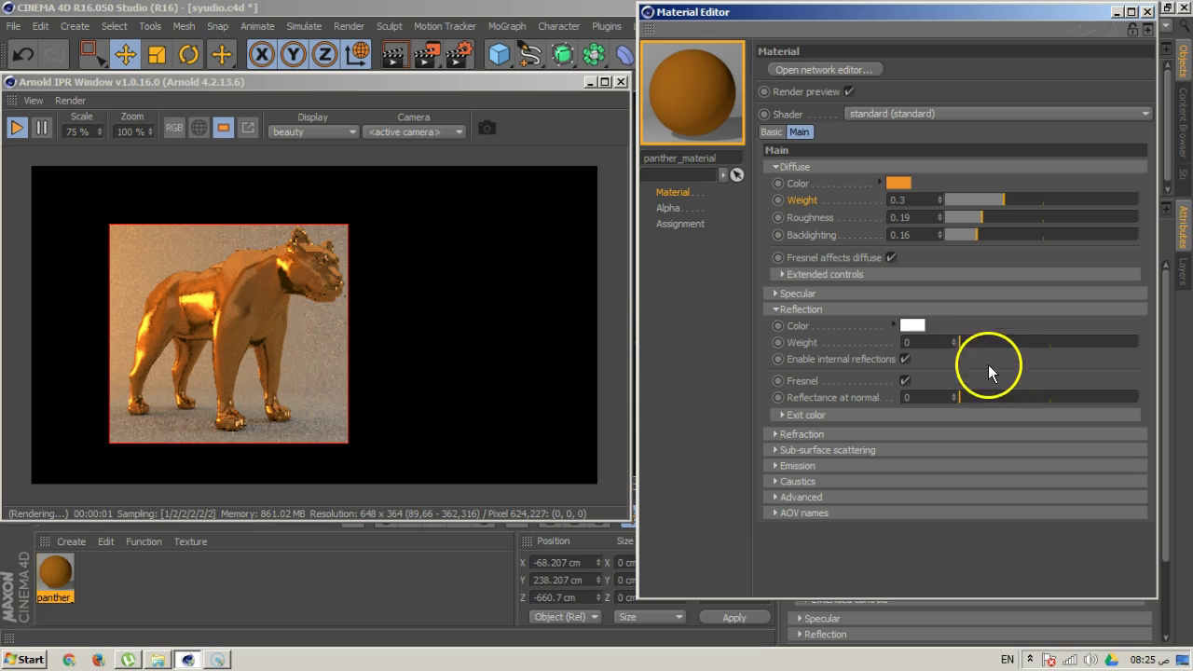
click(904, 382)
Try a reflection weight of 0.07 without Fresnel, return it to 0 and collapse the reflection settings
click(958, 341)
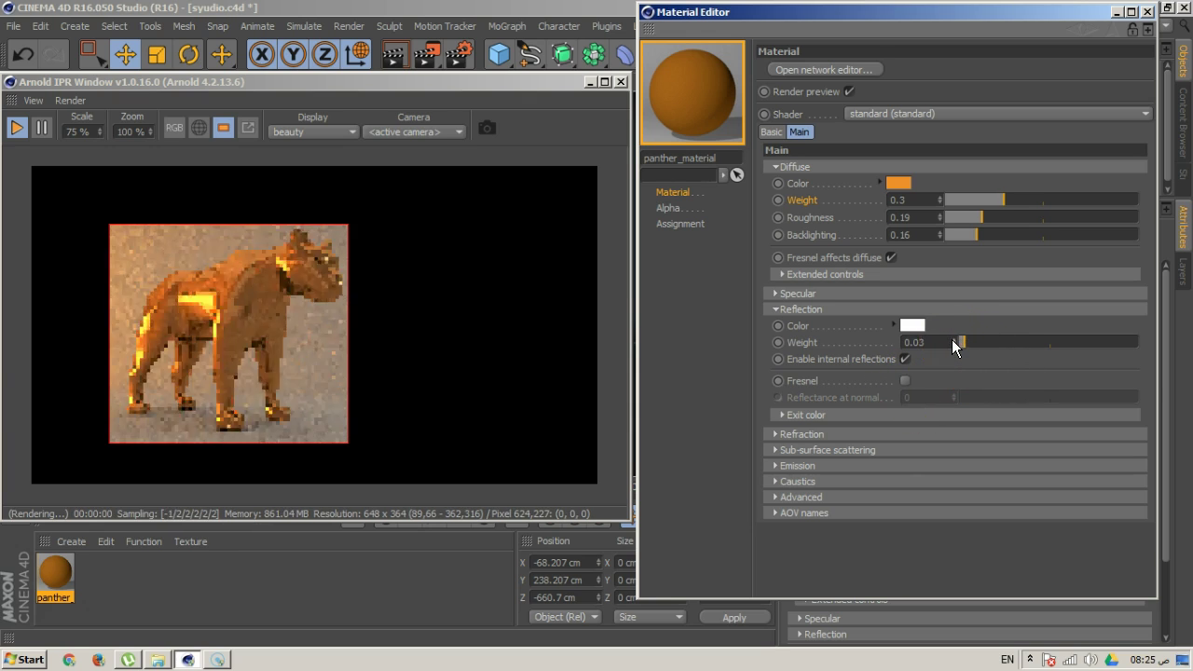
drag(951, 339, 988, 395)
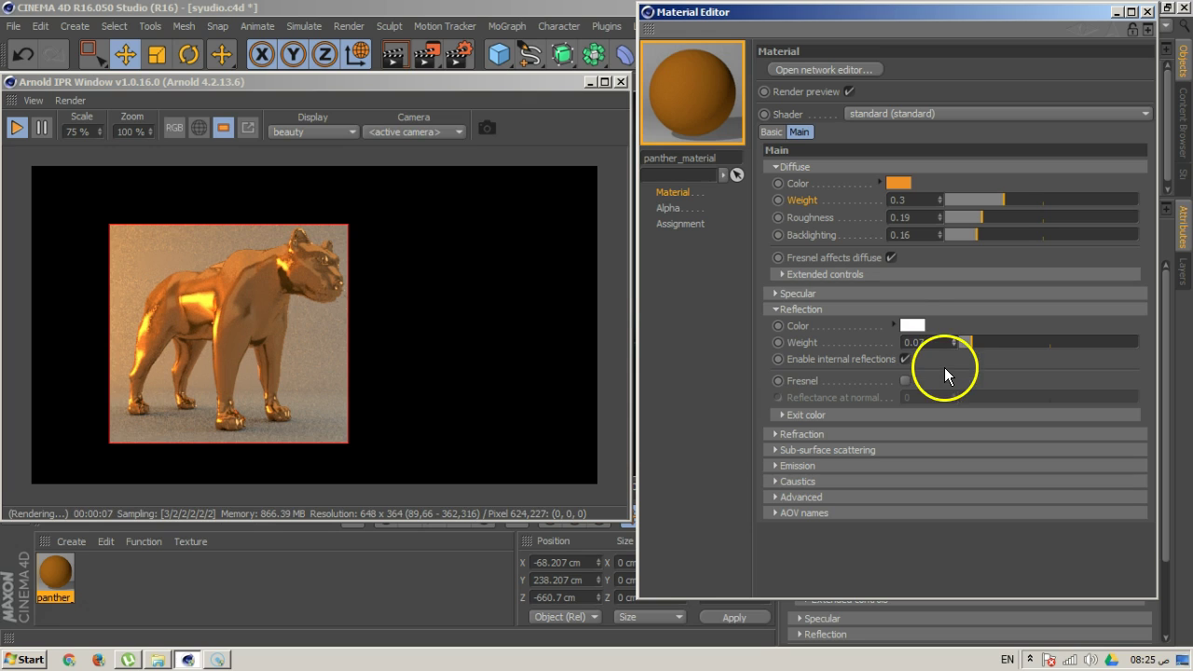
click(799, 309)
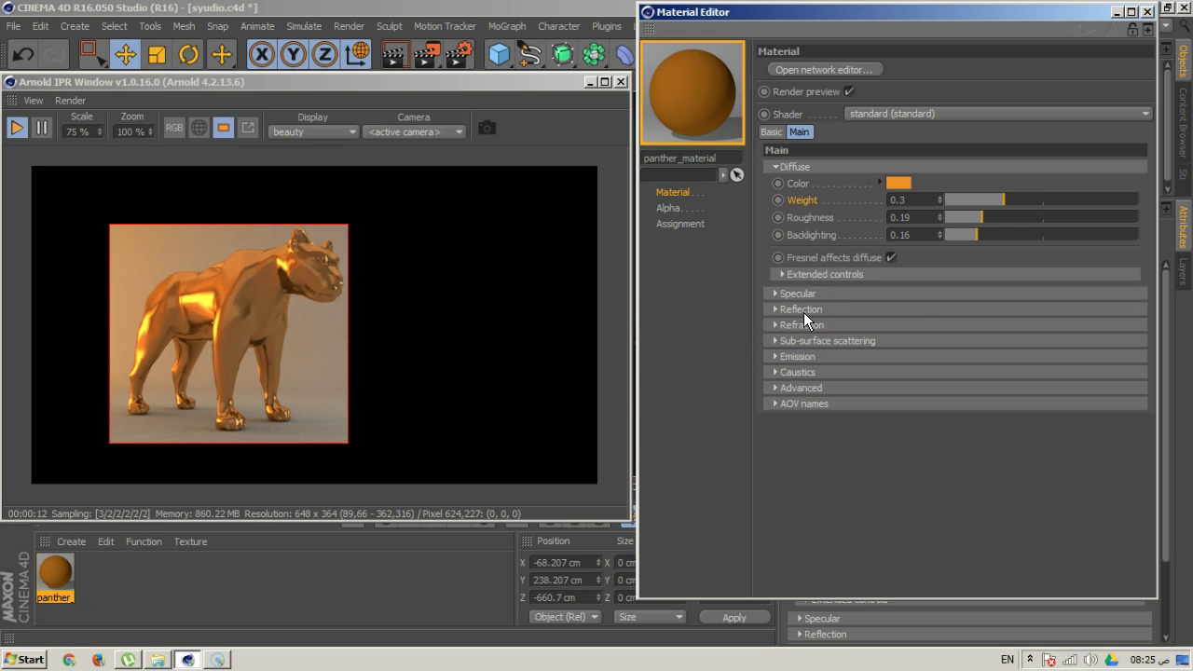
click(804, 310)
drag(974, 346, 911, 342)
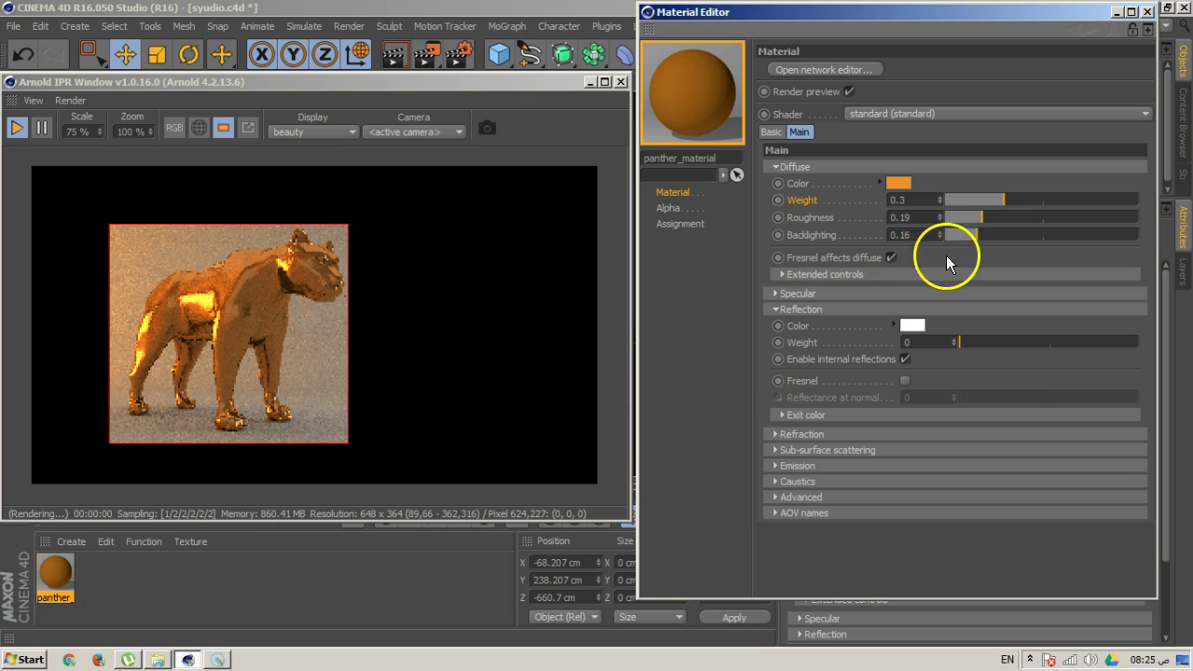
click(829, 313)
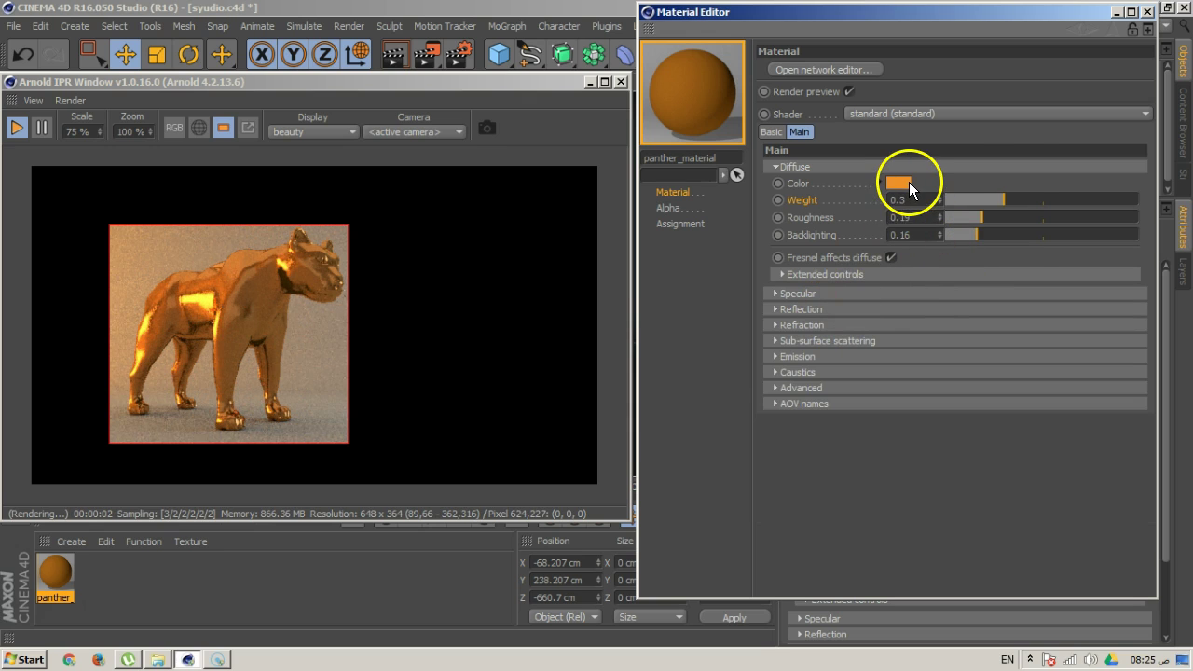
Try a pale cream diffuse color (RGB 255, 242, 228) on the panther material
click(908, 186)
click(821, 136)
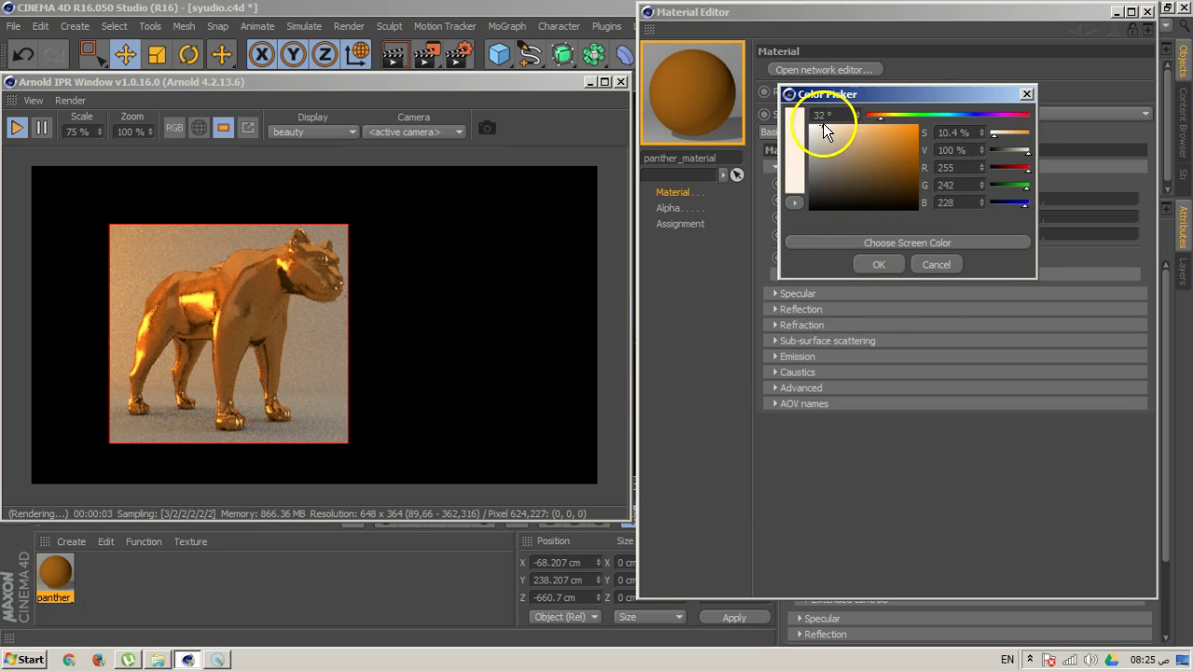
click(878, 264)
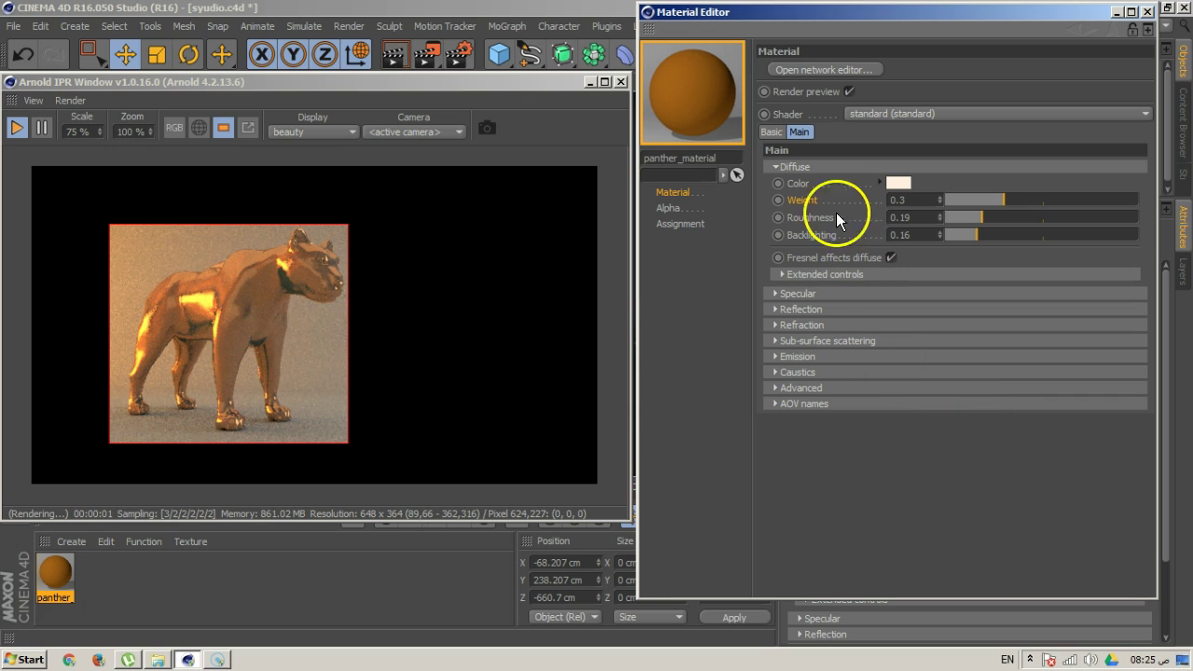
Change the panther material's diffuse color to a dark grey and expand the specular settings
click(834, 291)
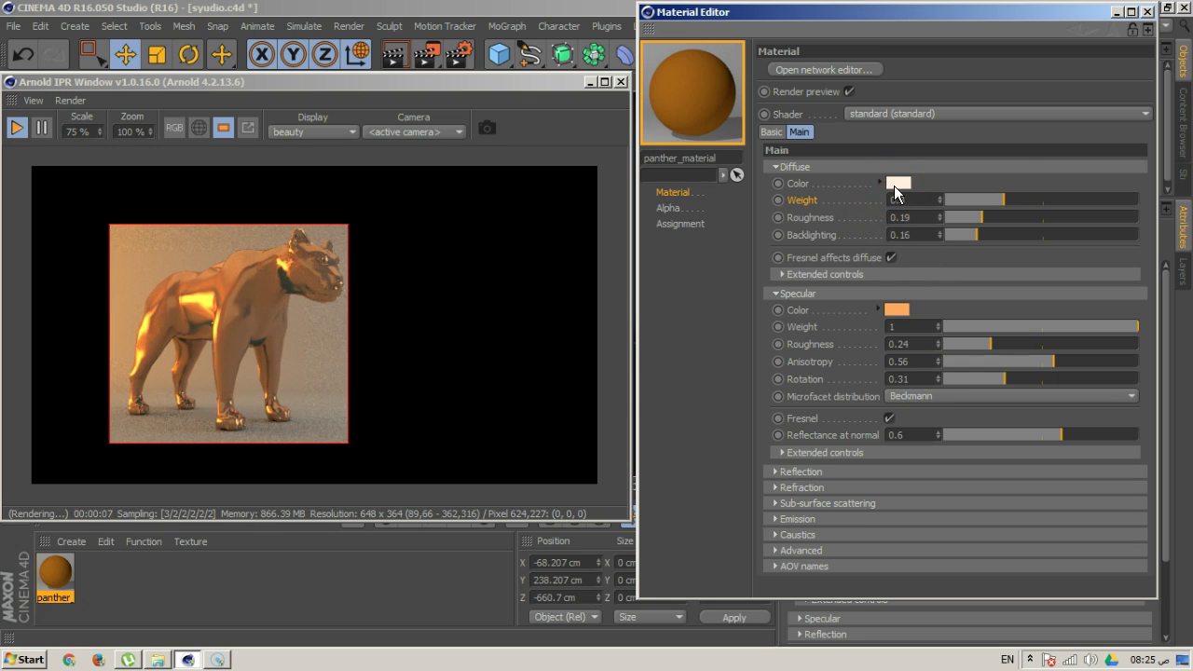
click(893, 185)
drag(825, 193, 792, 193)
click(861, 269)
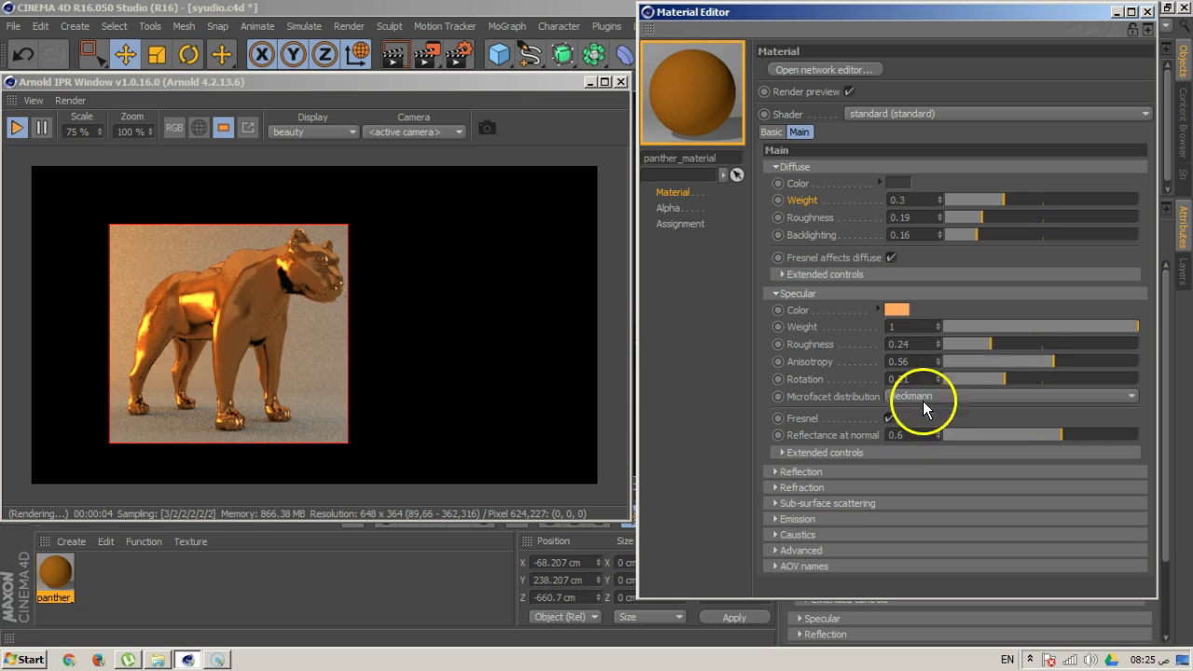
Change the specular color to a light neutral grey and set the specular weight to 0.1
drag(1118, 325, 978, 332)
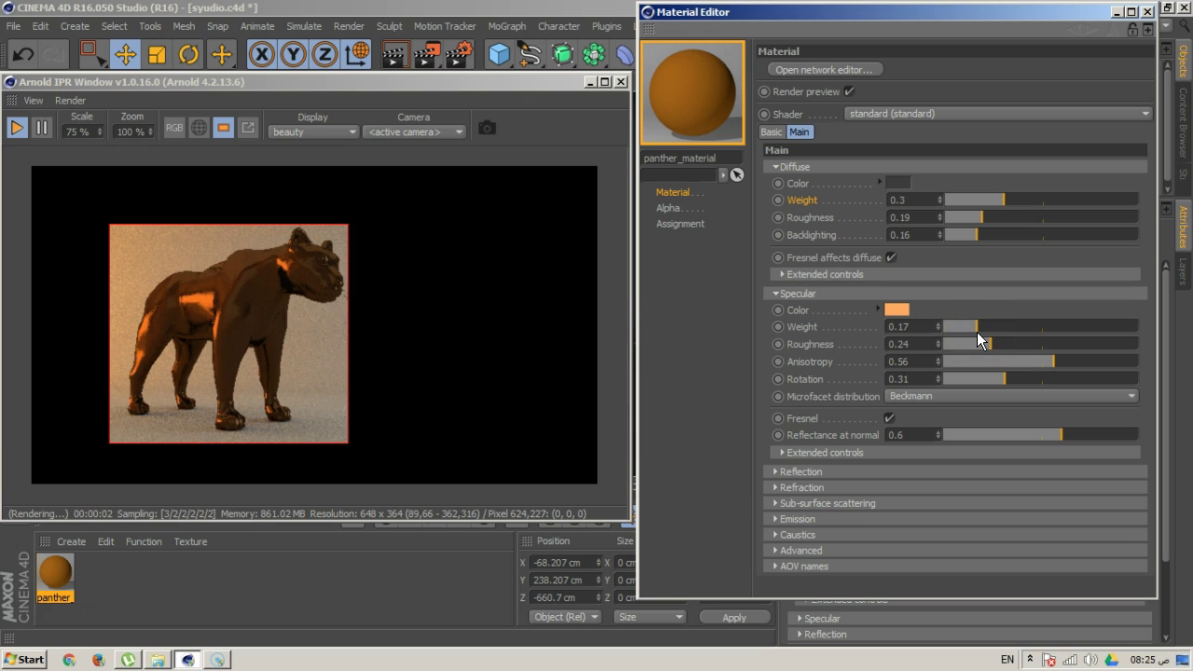
click(894, 310)
drag(827, 308, 714, 264)
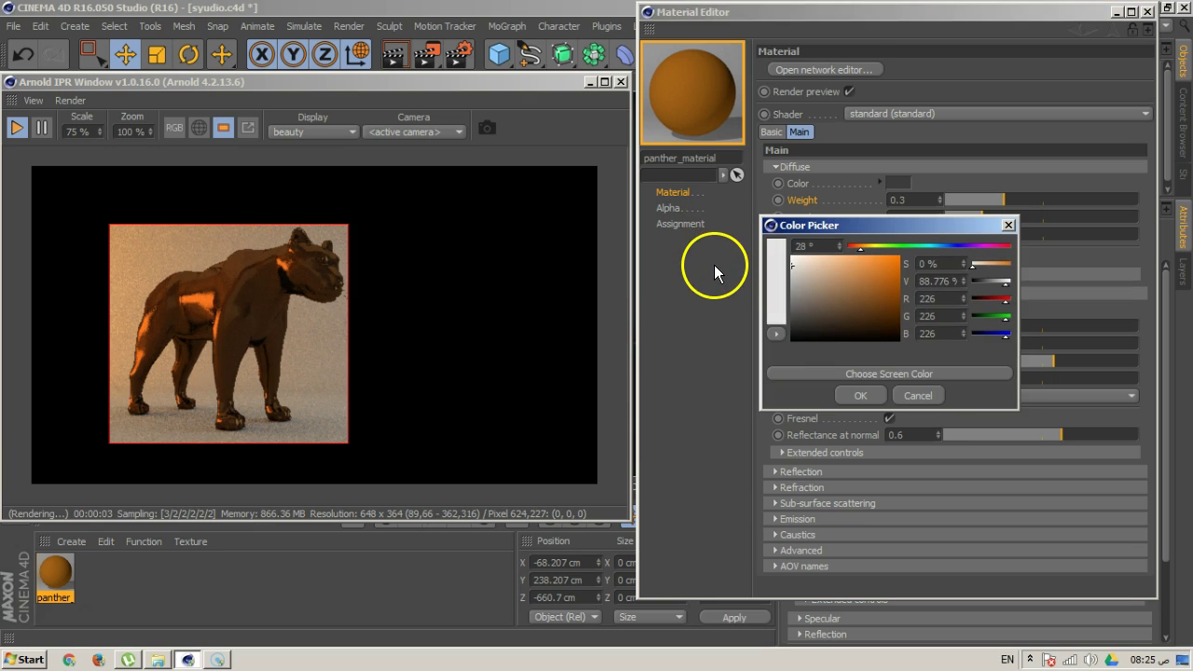
click(846, 395)
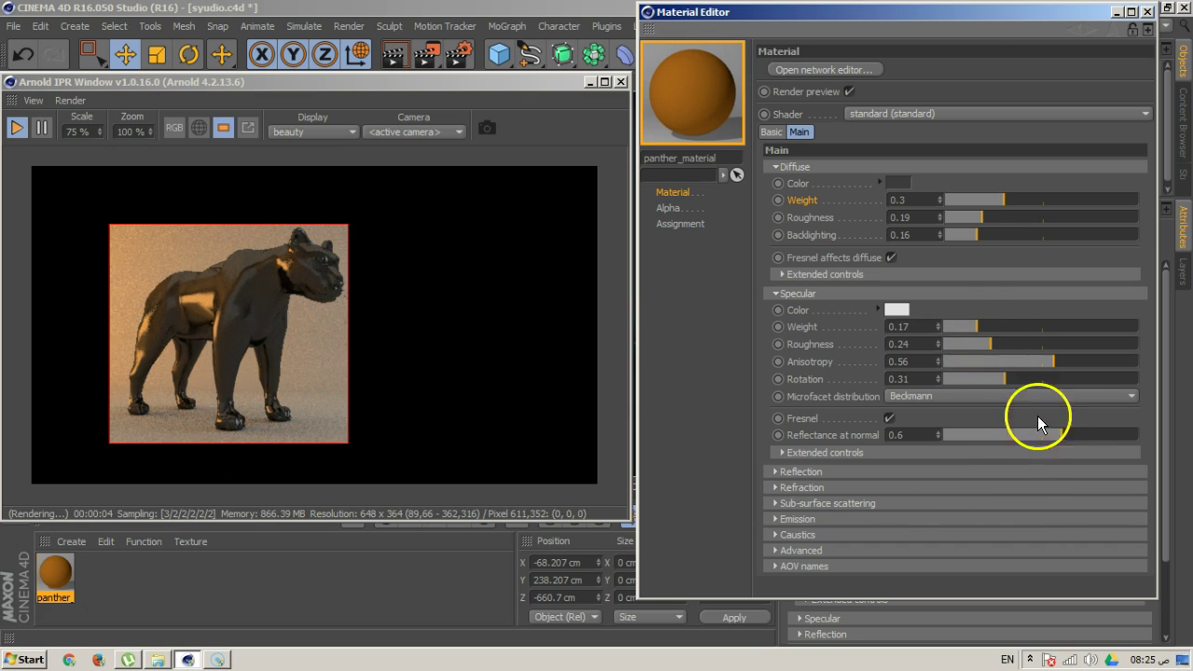
drag(977, 327, 966, 412)
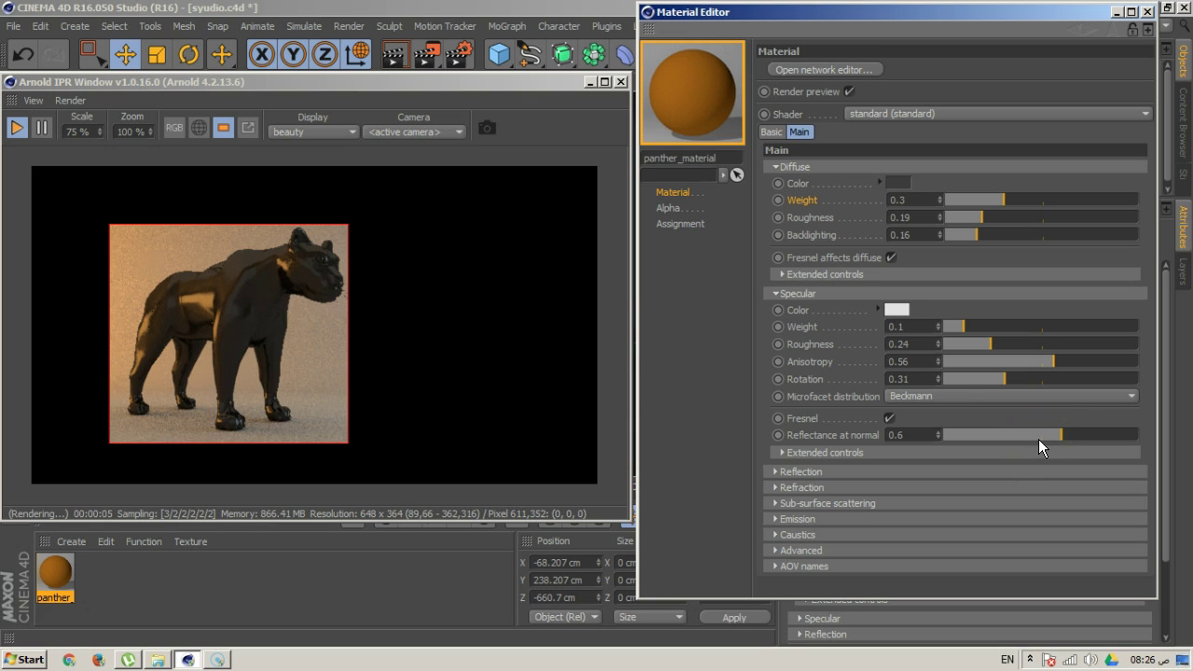
Set the panther material's refraction weight to 0.78 and its IOR to 1.6
click(818, 294)
click(803, 325)
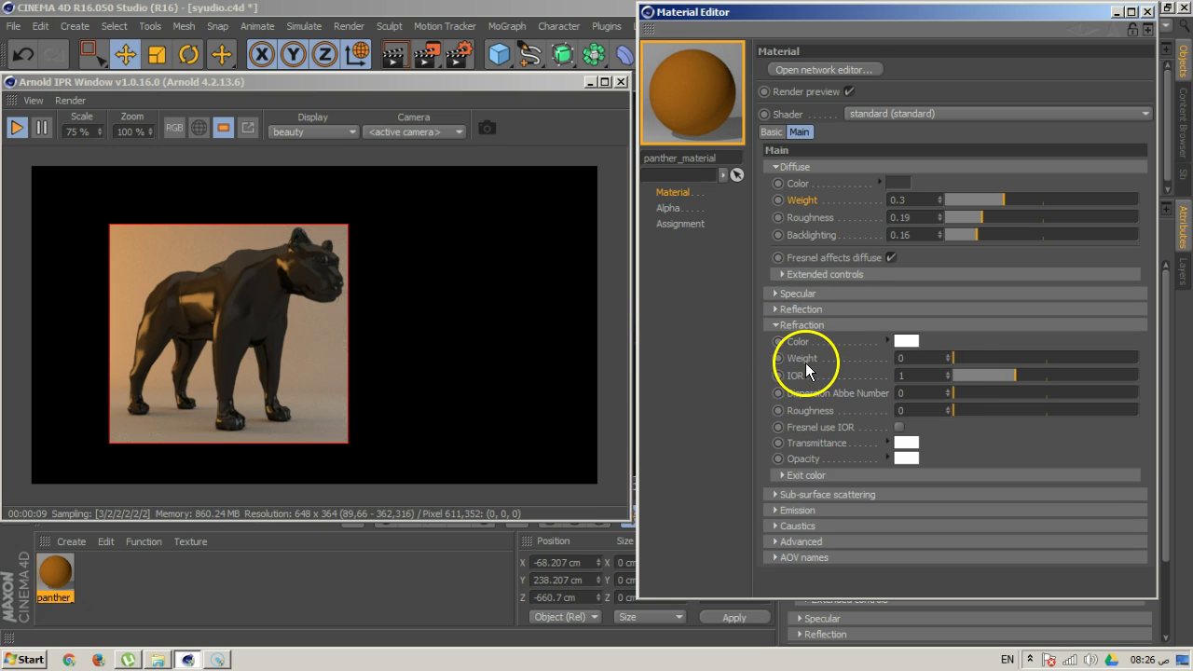
drag(956, 357, 1099, 362)
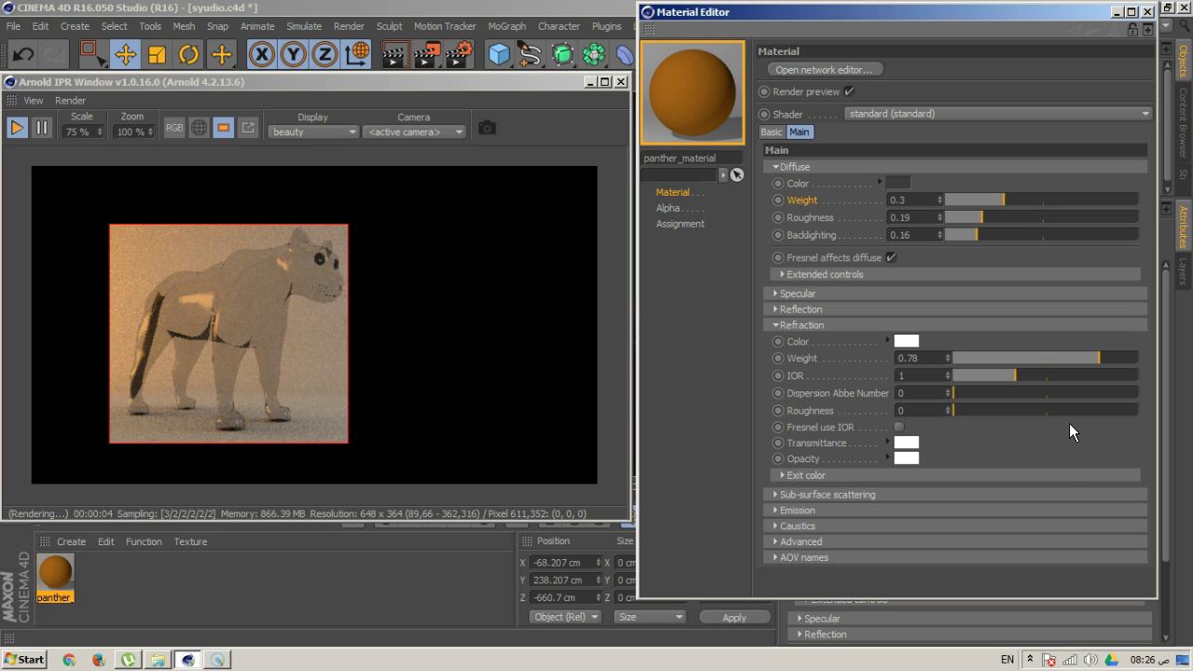
click(929, 376)
text(.6)
key(Return)
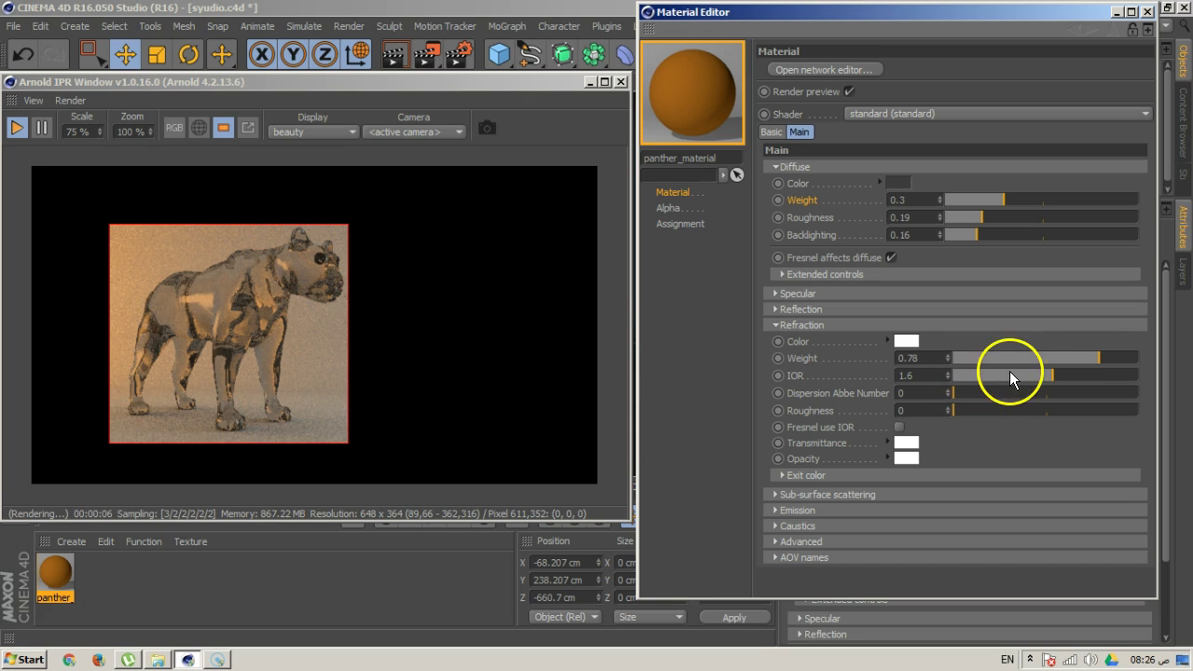
Raise the refraction weight to 0.91 and enable Fresnel use IOR
drag(1100, 357, 1122, 357)
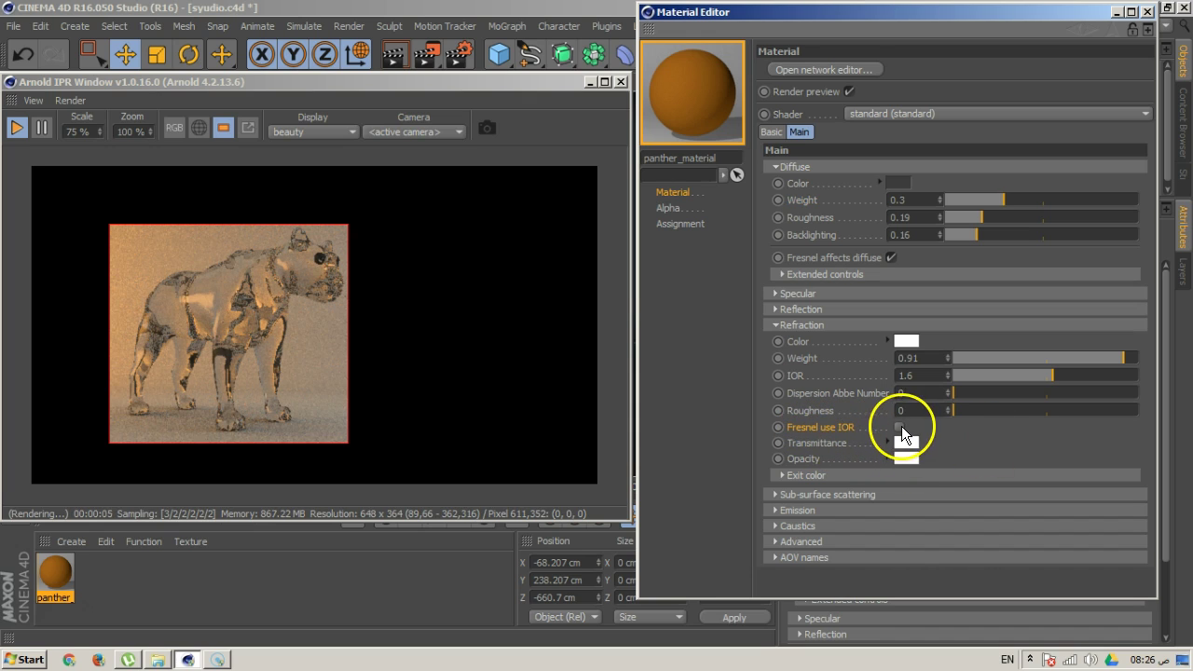
click(899, 427)
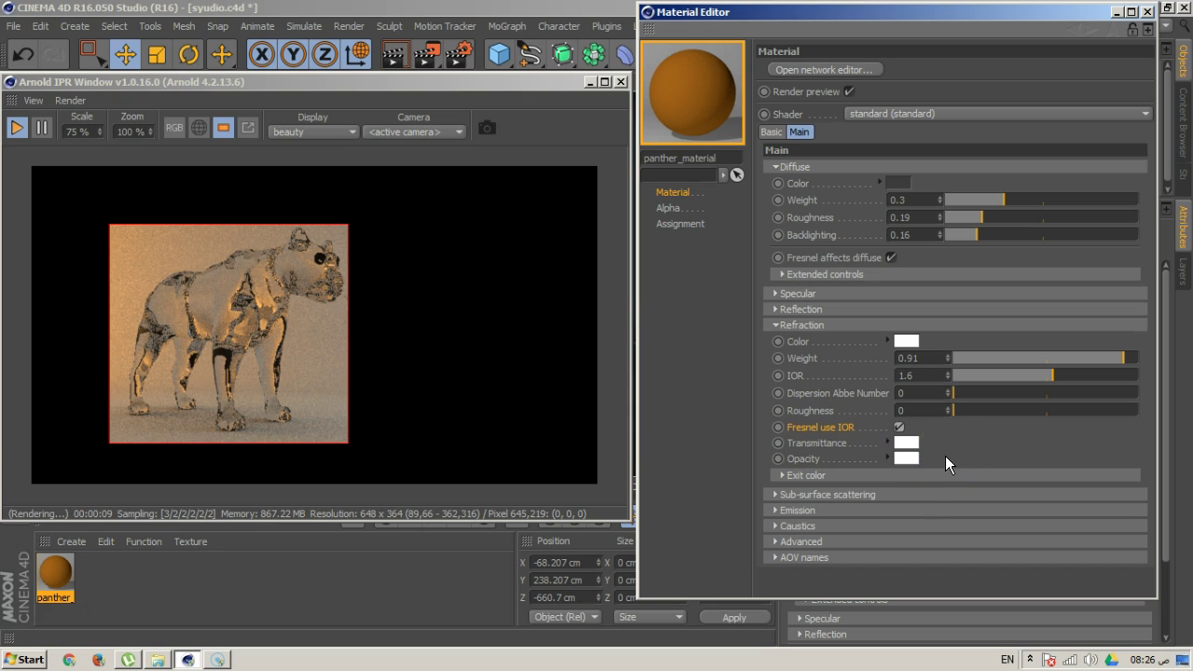
Change the projection of the panther's texture tag to UVW Mapping after trying Cubic
drag(852, 12, 367, 135)
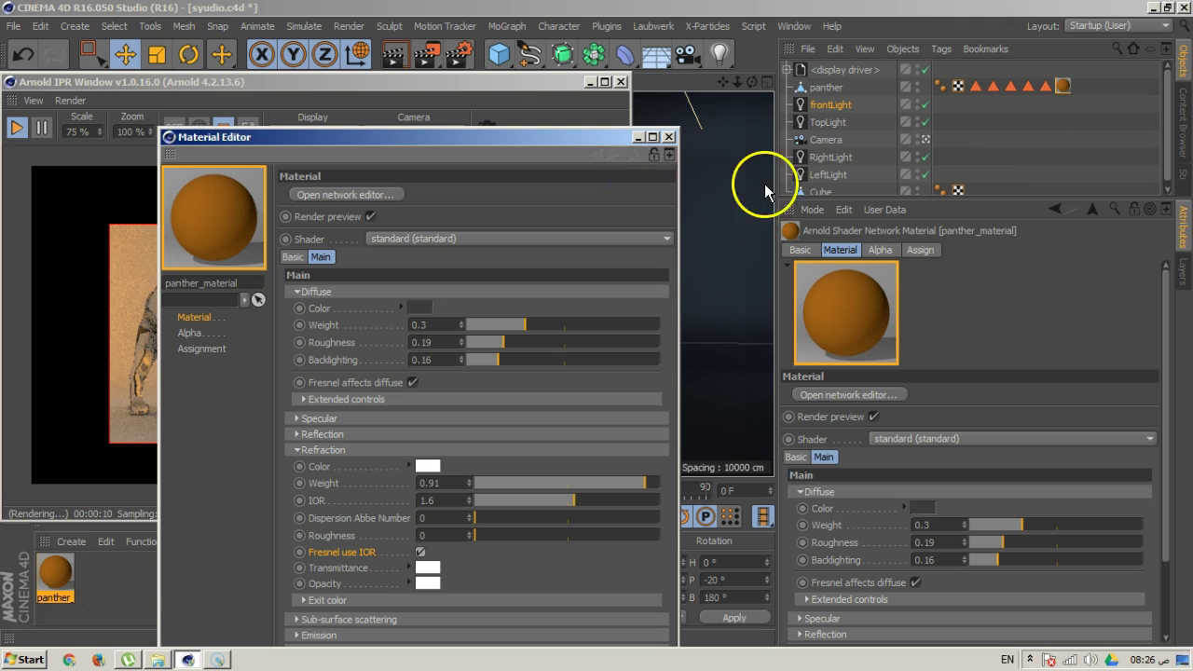
click(1062, 86)
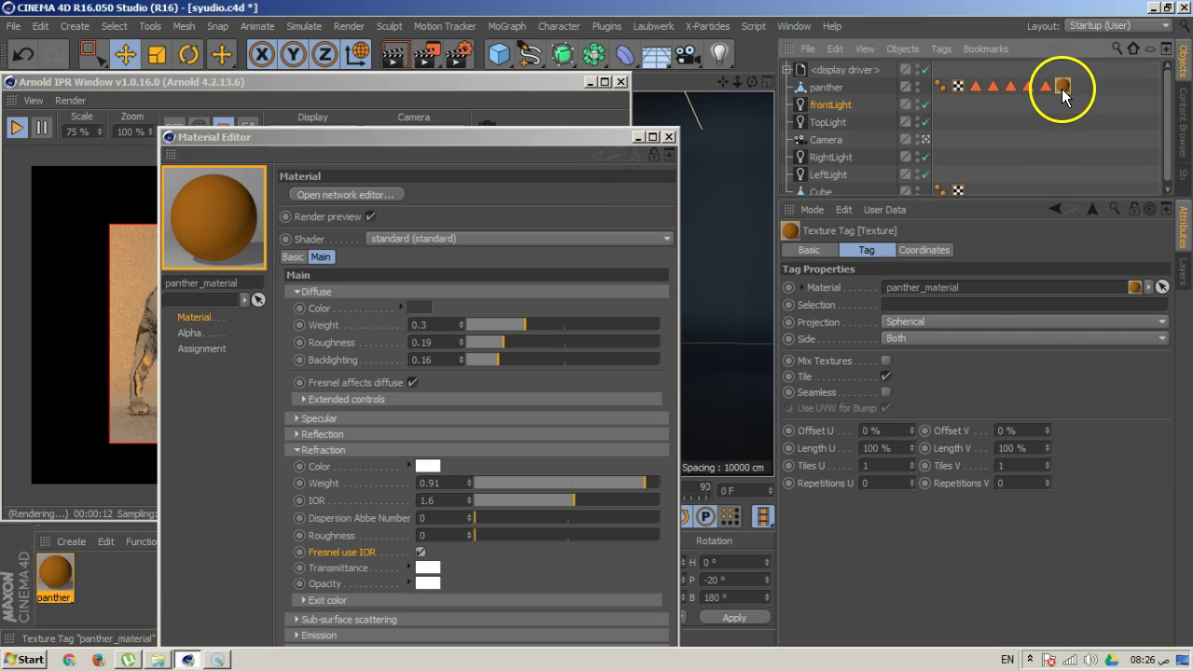
drag(534, 141, 765, 73)
click(991, 317)
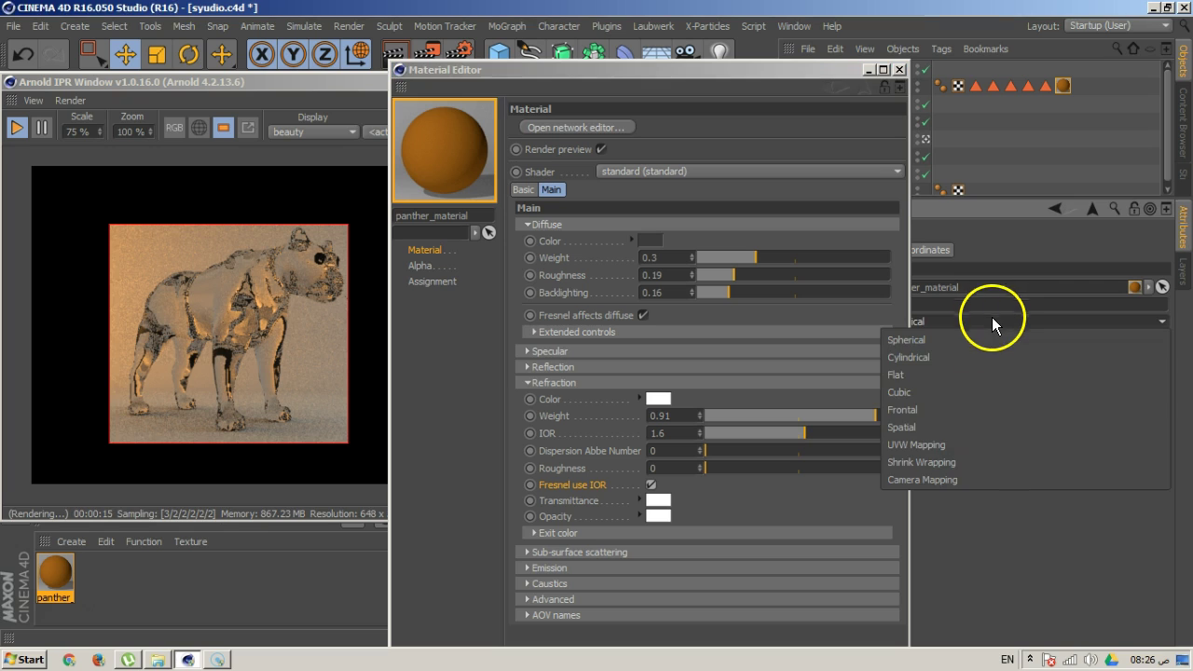
click(946, 391)
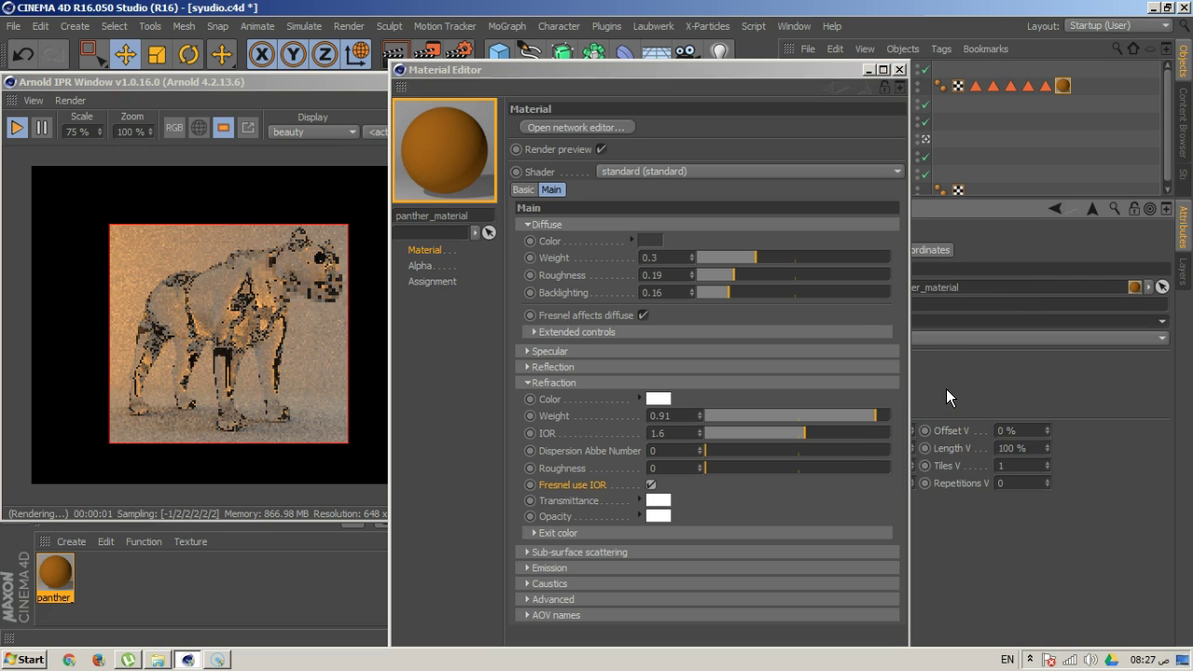
click(992, 349)
drag(736, 70, 616, 77)
click(951, 327)
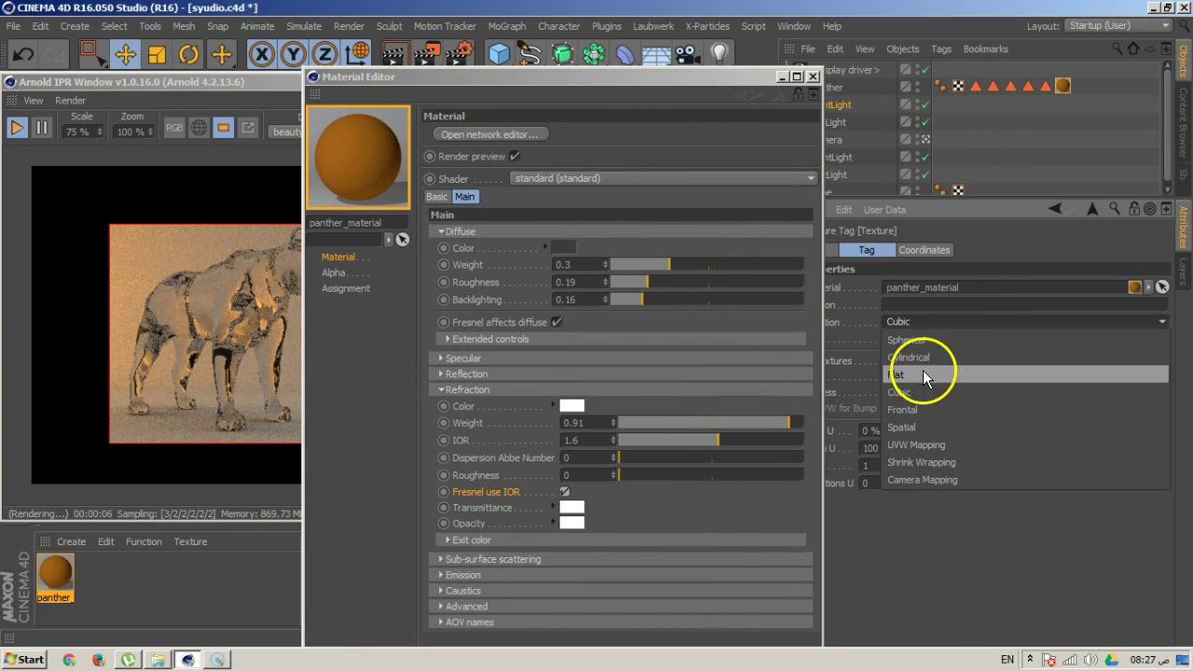
click(926, 438)
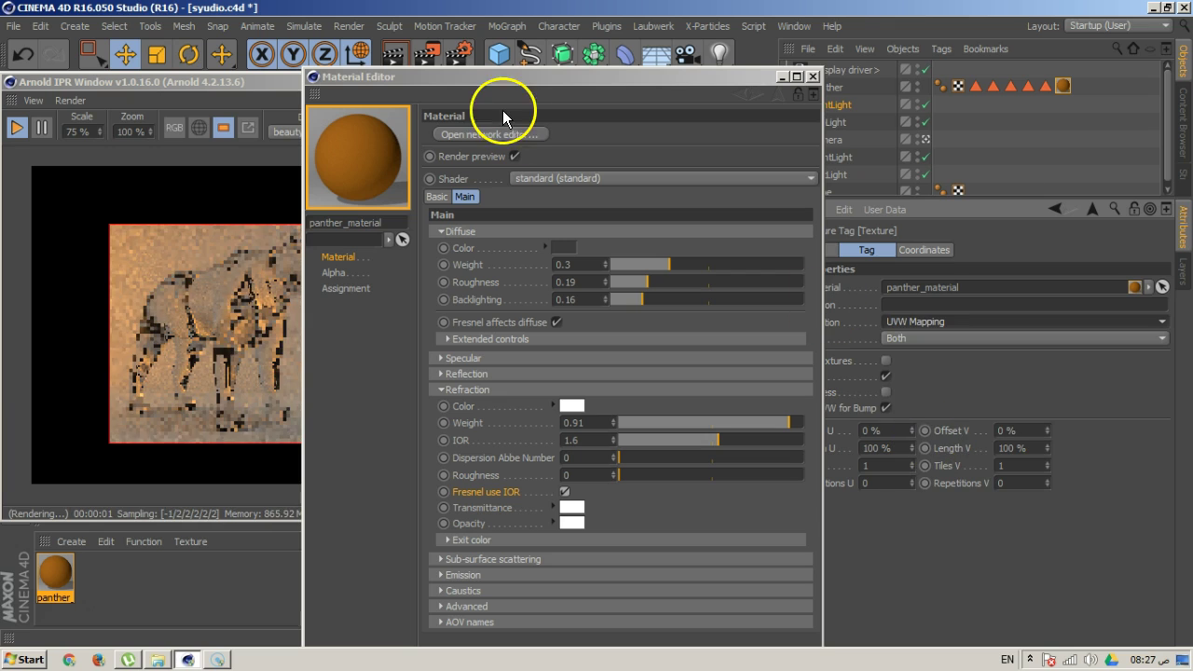
drag(519, 78, 836, 39)
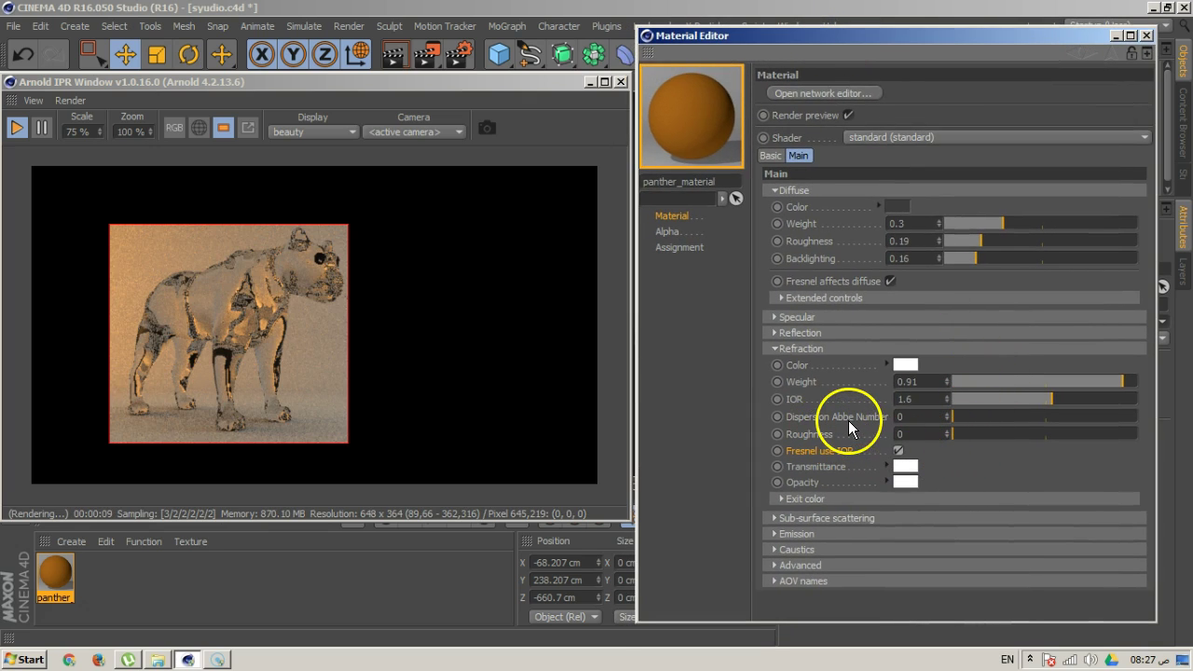
Try a dispersion Abbe number of 28.74 in the refraction settings and return it to 0
drag(947, 420, 1006, 411)
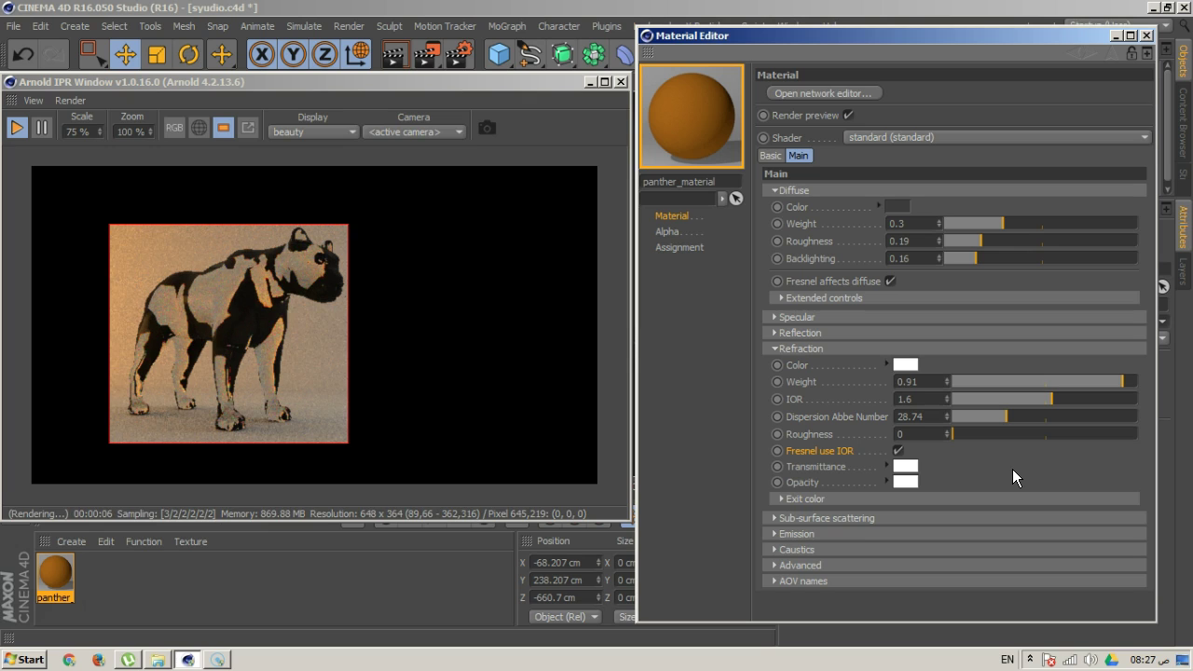
drag(998, 421, 804, 445)
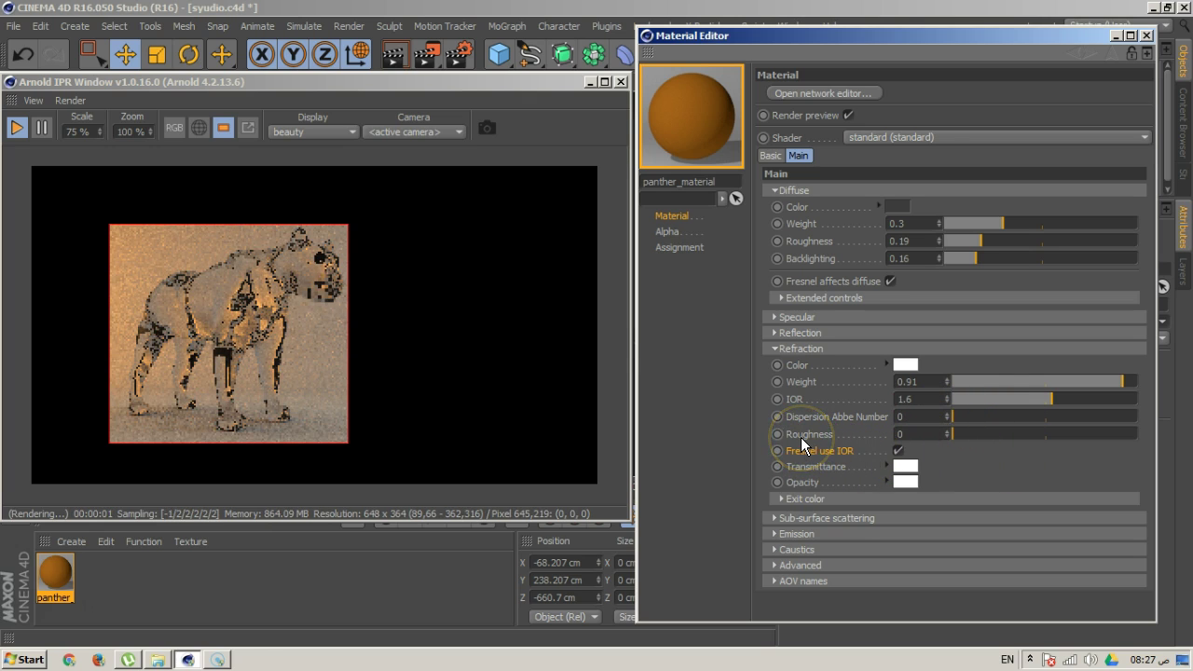
click(811, 241)
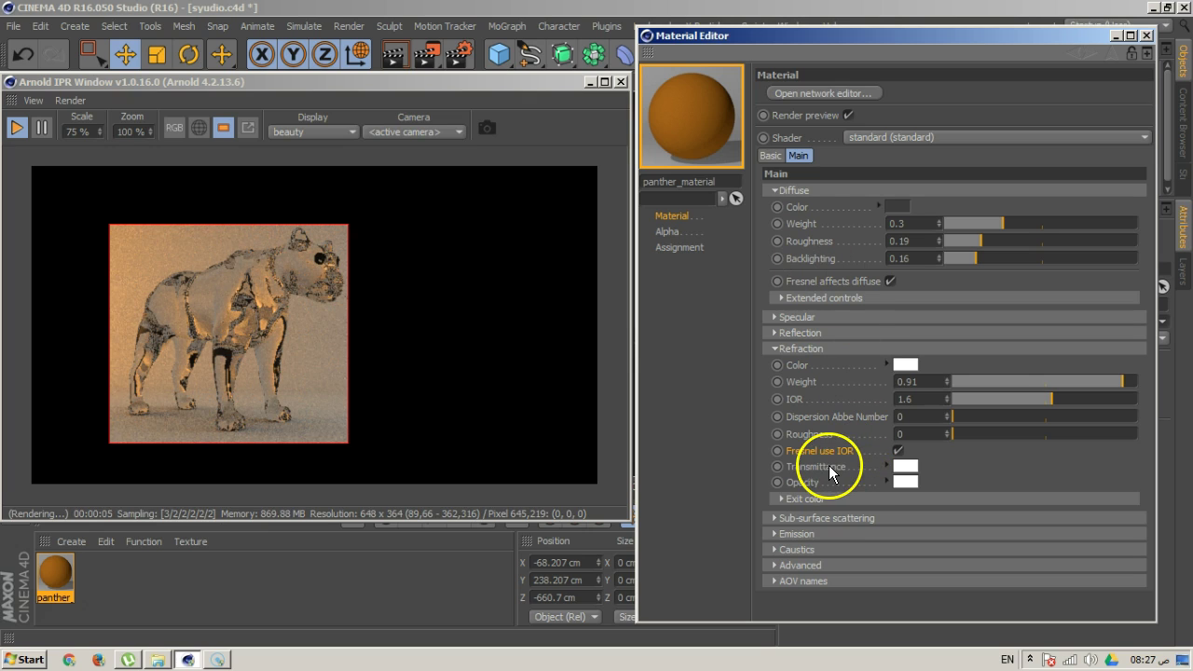
Tint the refraction transmittance pale blue with a hue of 211° and 8% saturation
click(810, 470)
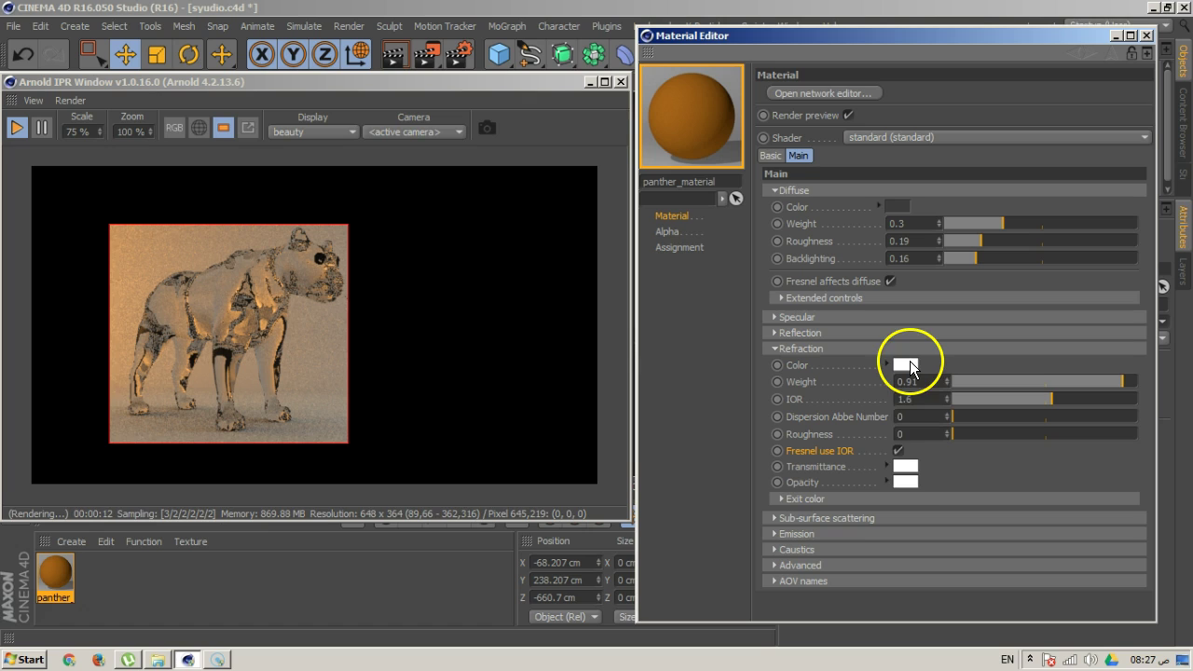
click(904, 473)
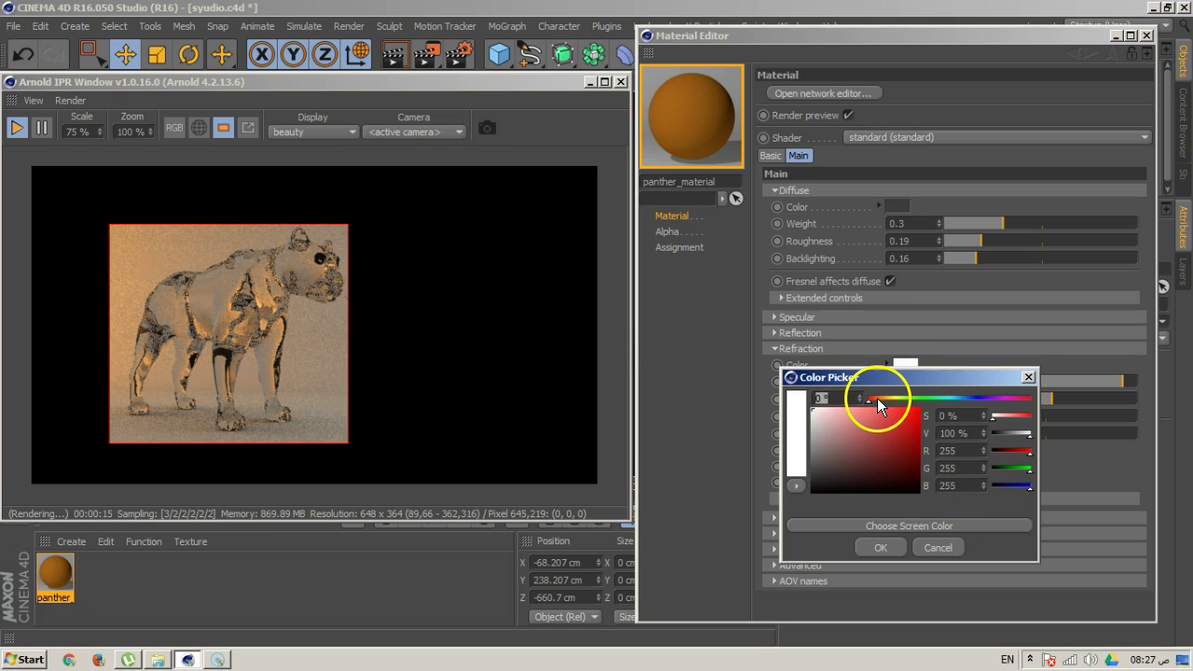
drag(867, 400, 964, 396)
click(820, 410)
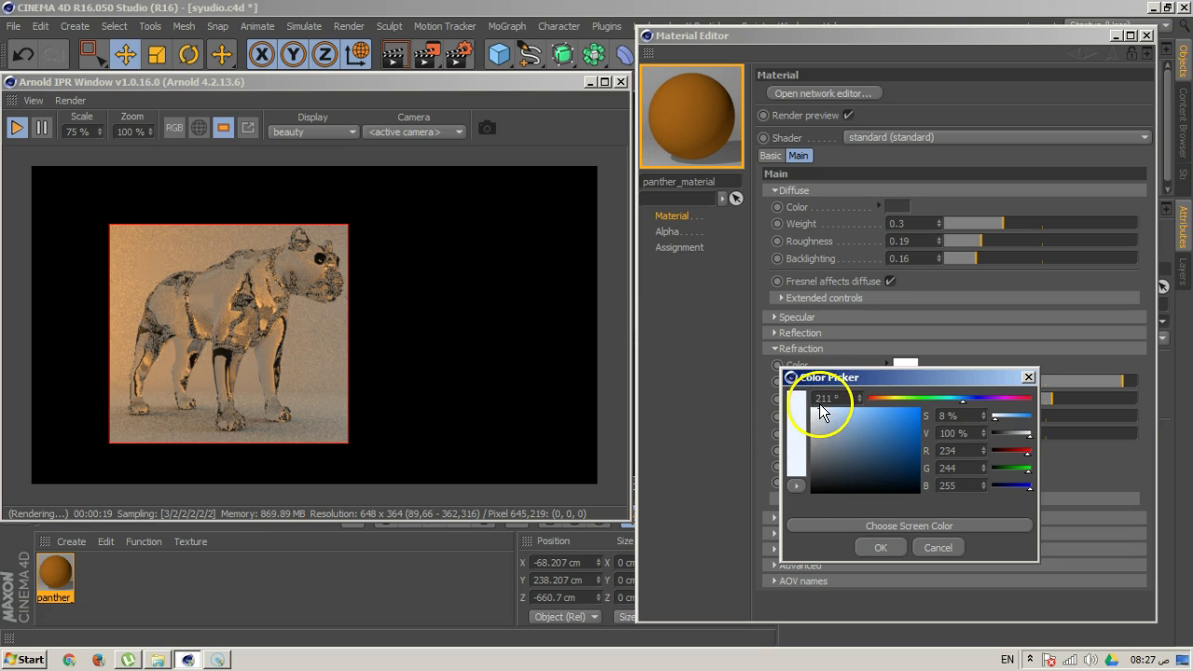
click(871, 547)
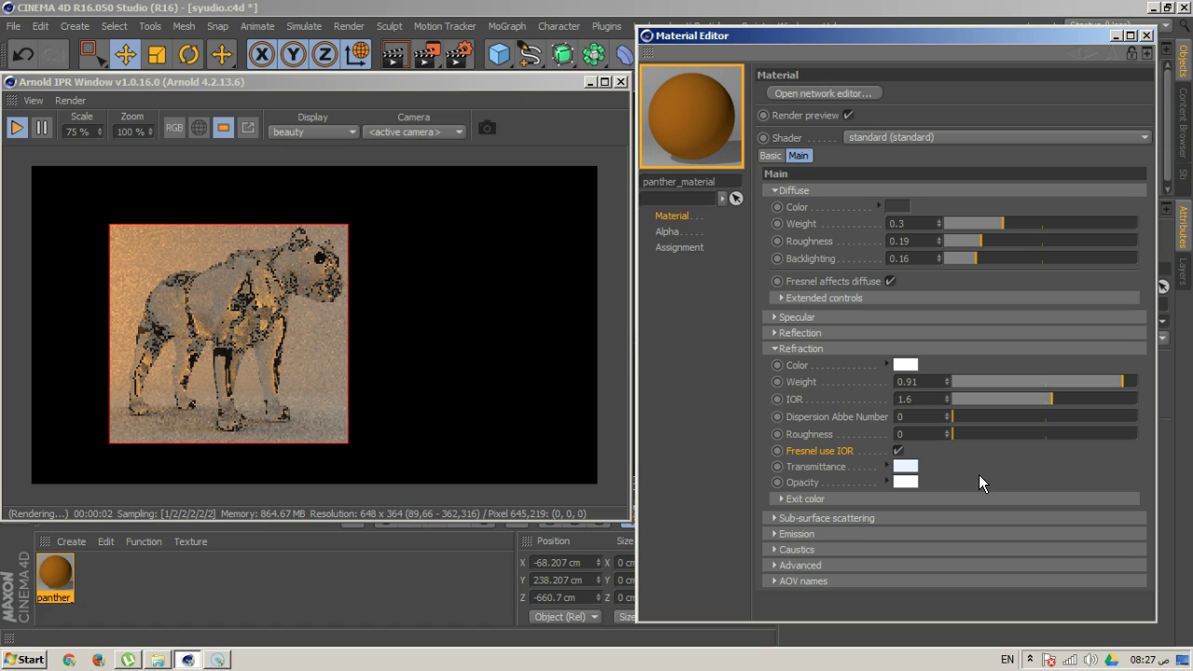
Change the refraction transmittance color to light peach with a hue of 22° and 18.4% saturation
click(906, 466)
click(883, 400)
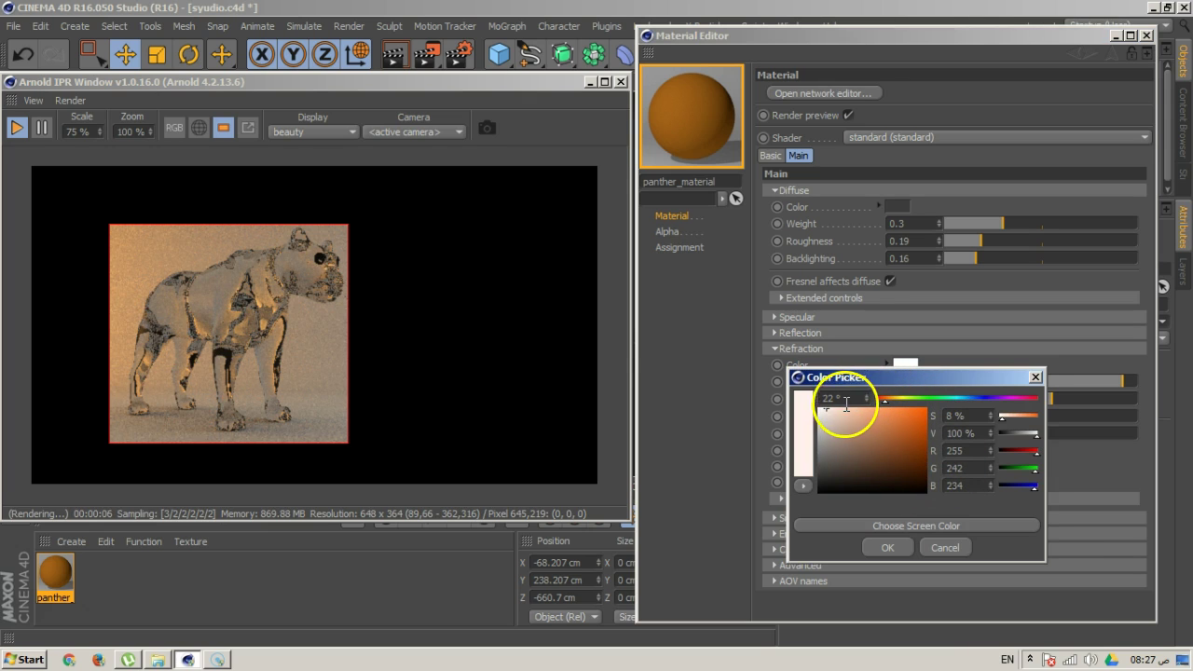
click(840, 408)
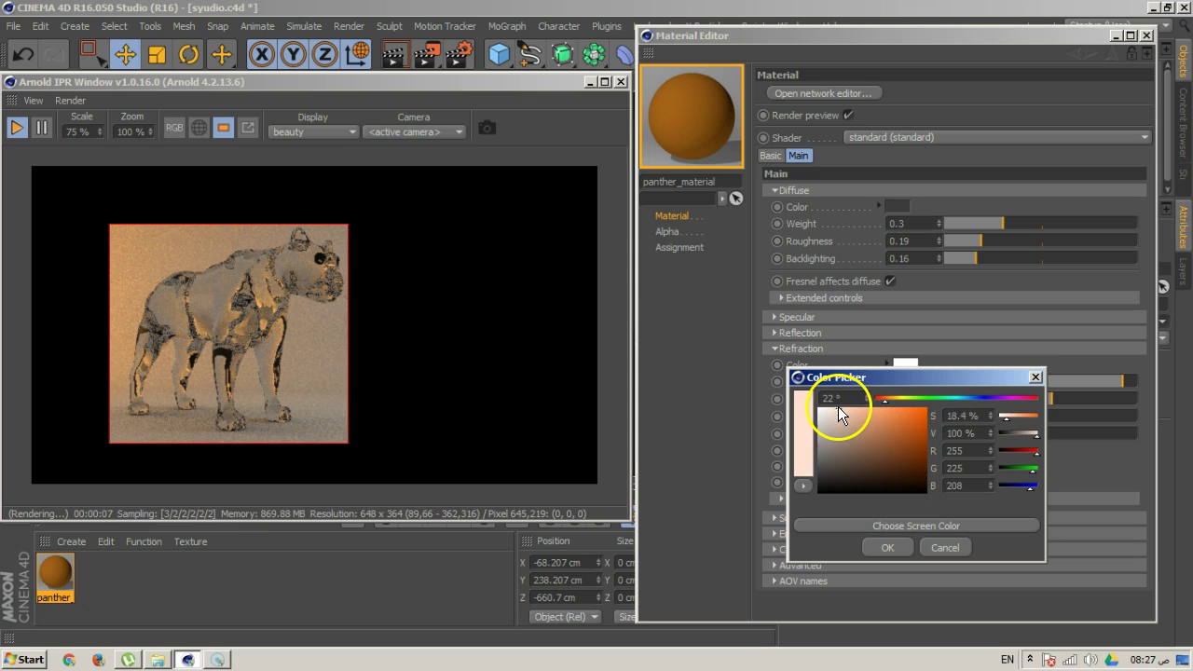
click(887, 548)
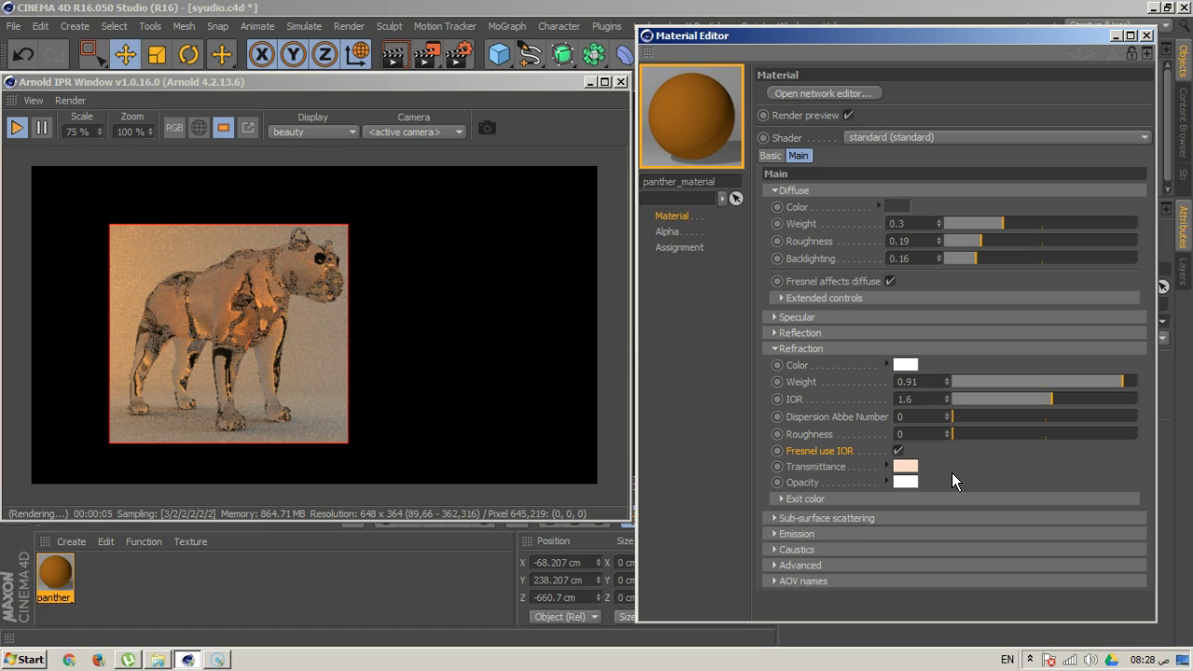
Try a reflection weight of 0.27, enable Fresnel for the reflection and raise the weight to 0.63
click(798, 317)
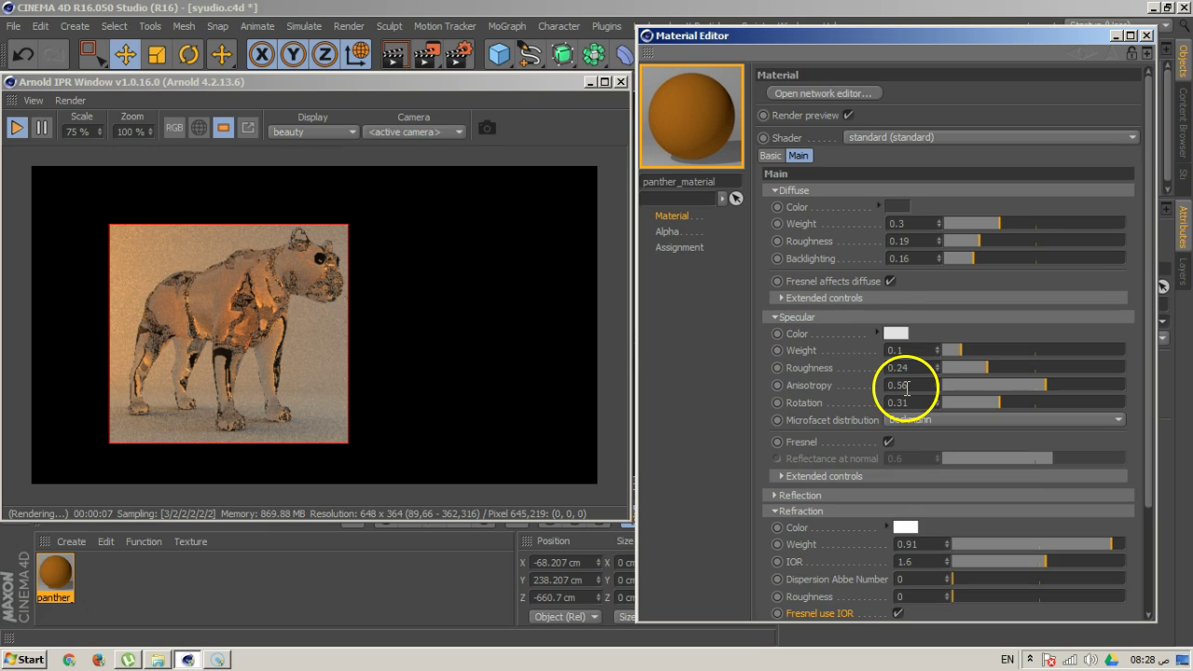
click(822, 318)
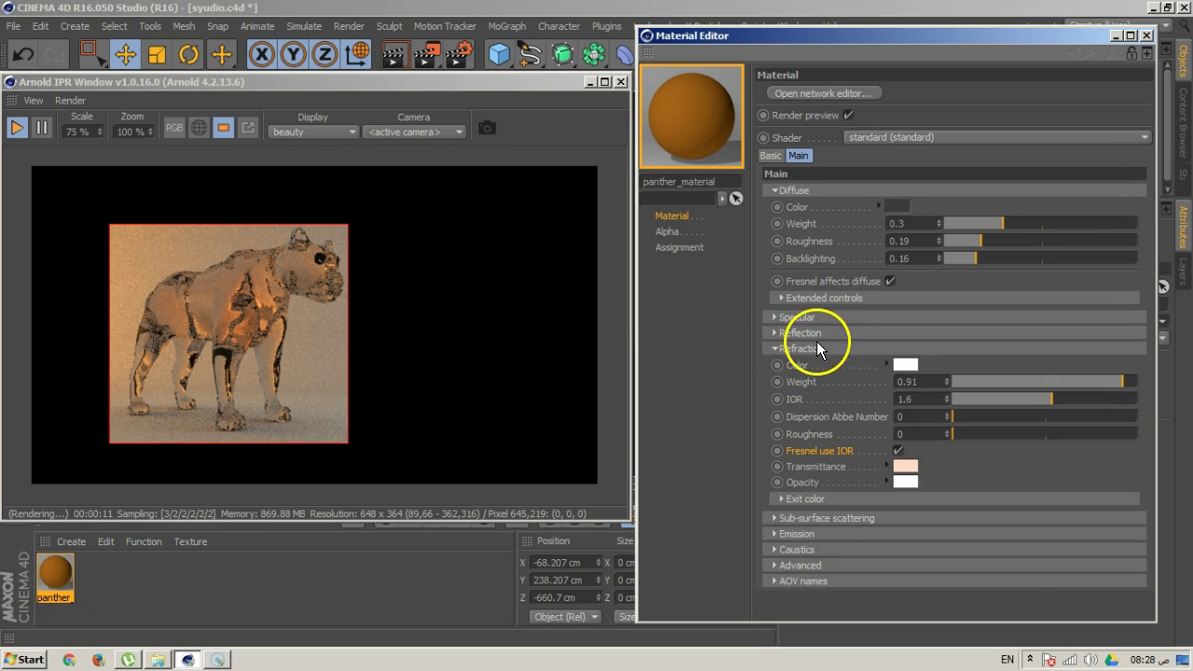
click(807, 333)
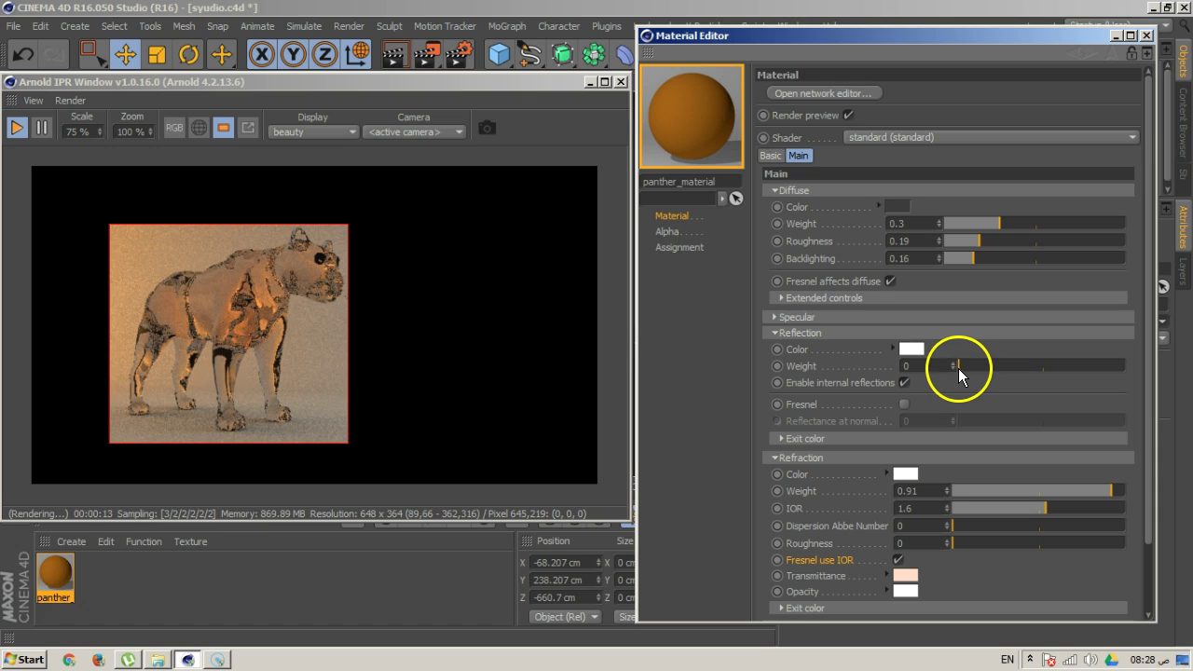
drag(962, 367, 1004, 367)
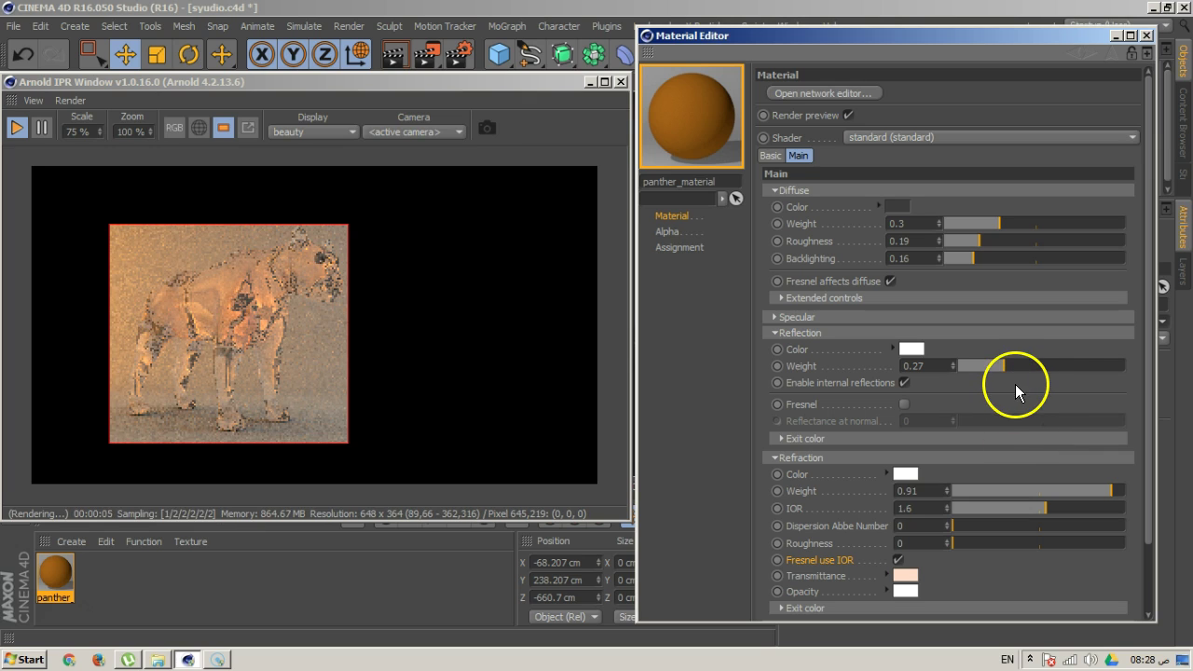
click(908, 403)
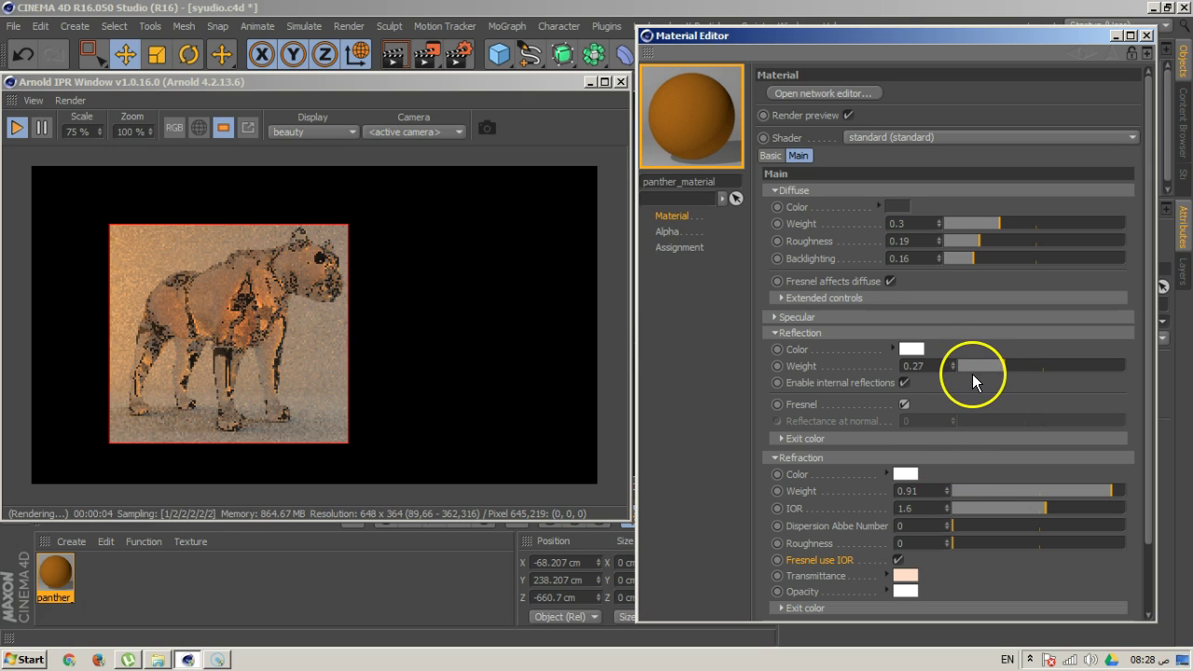
drag(1004, 365, 1065, 364)
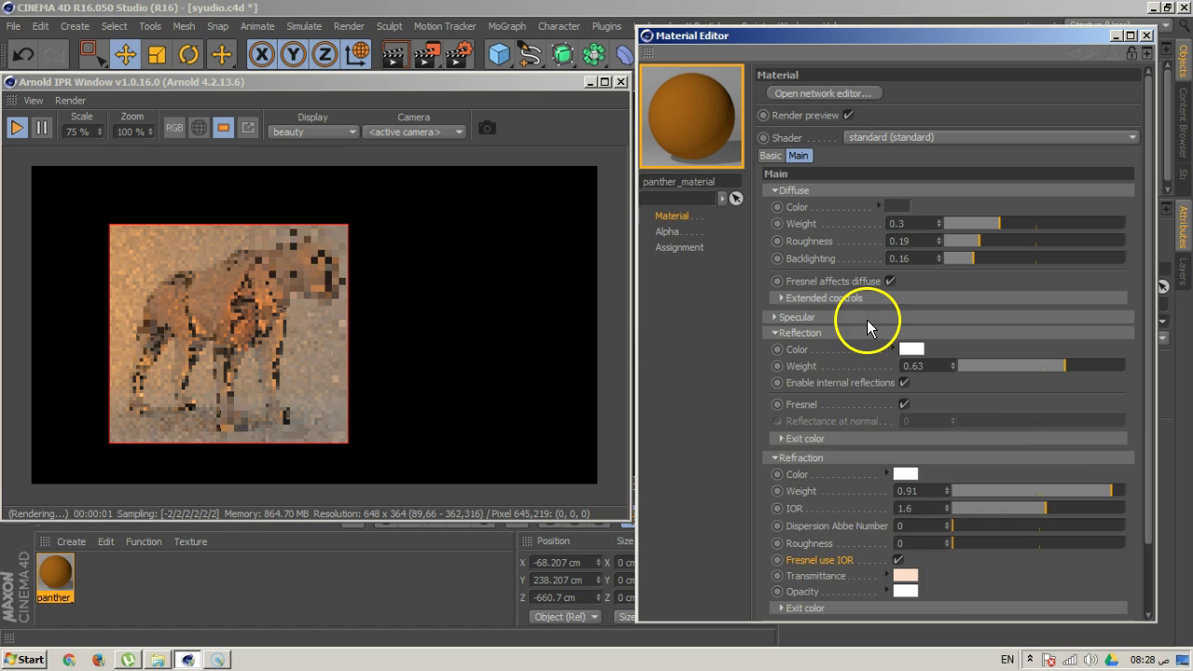
Disable Fresnel in the specular settings and collapse the specular and reflection groups
click(867, 317)
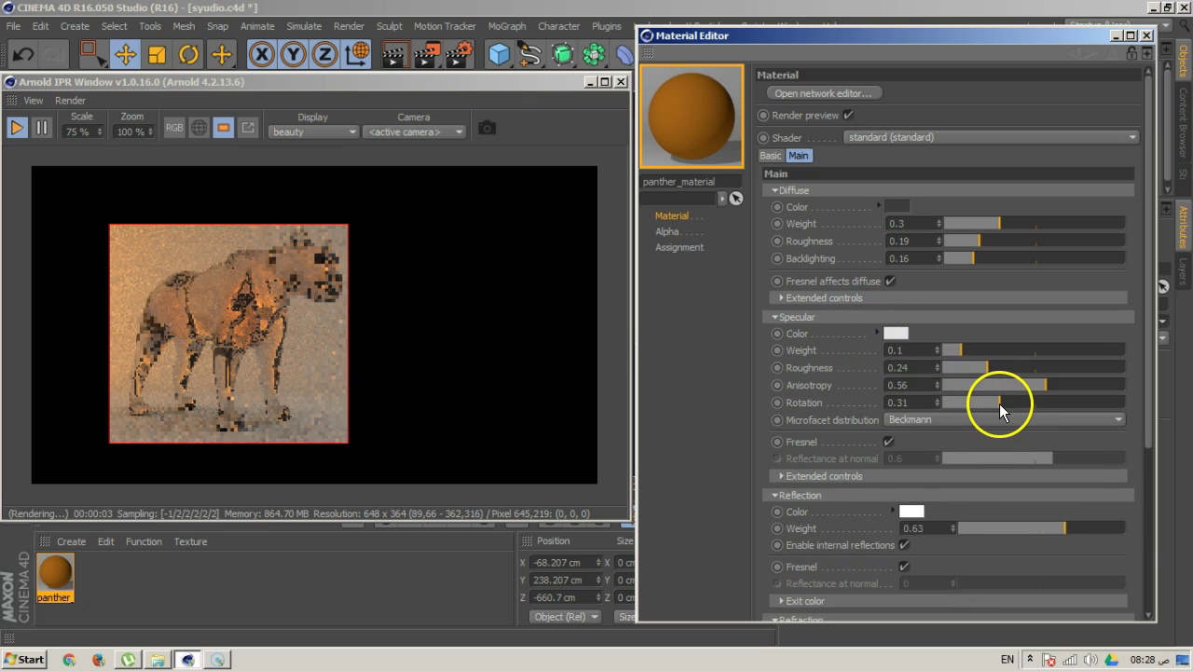
click(888, 442)
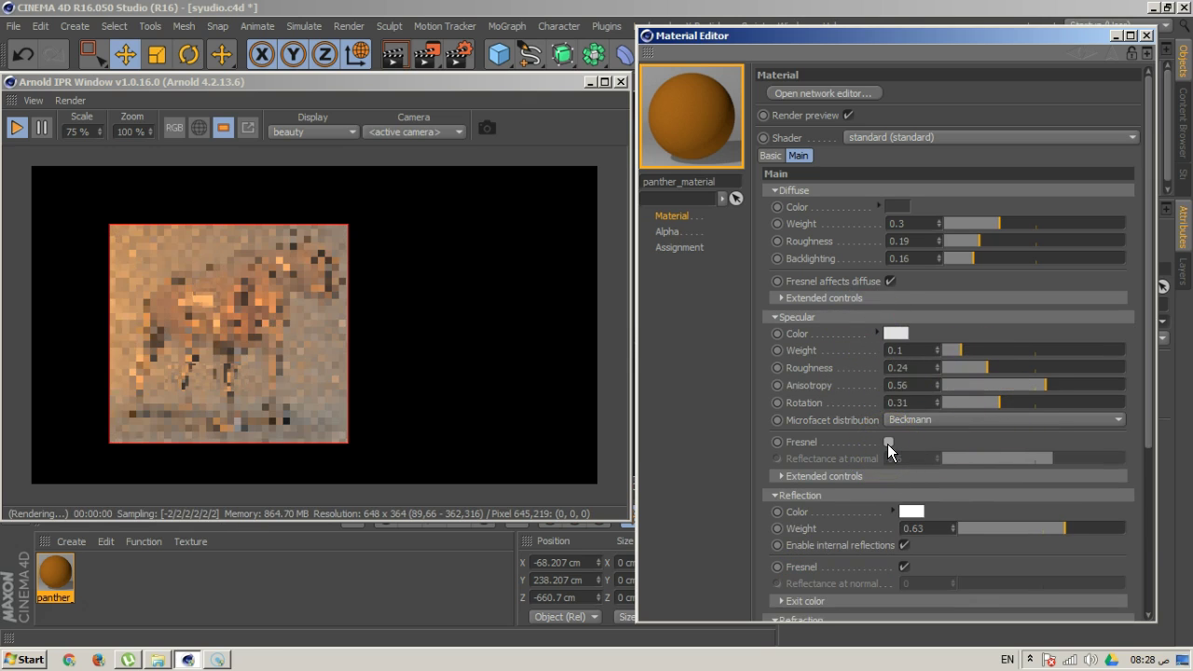
click(856, 318)
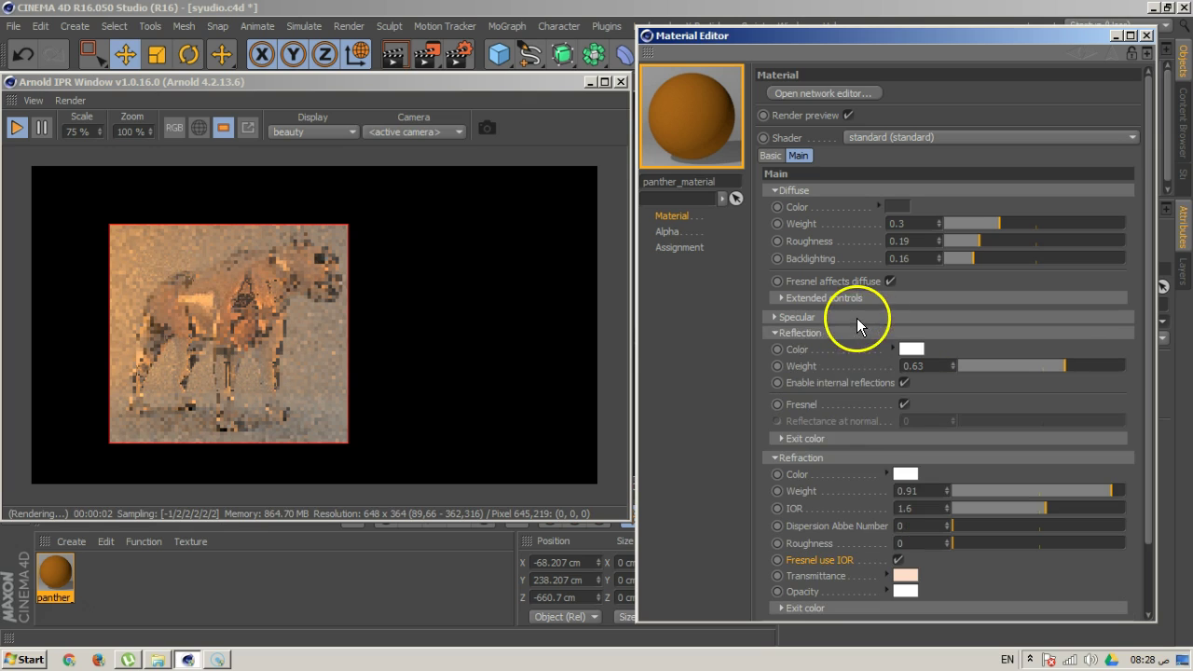
click(833, 331)
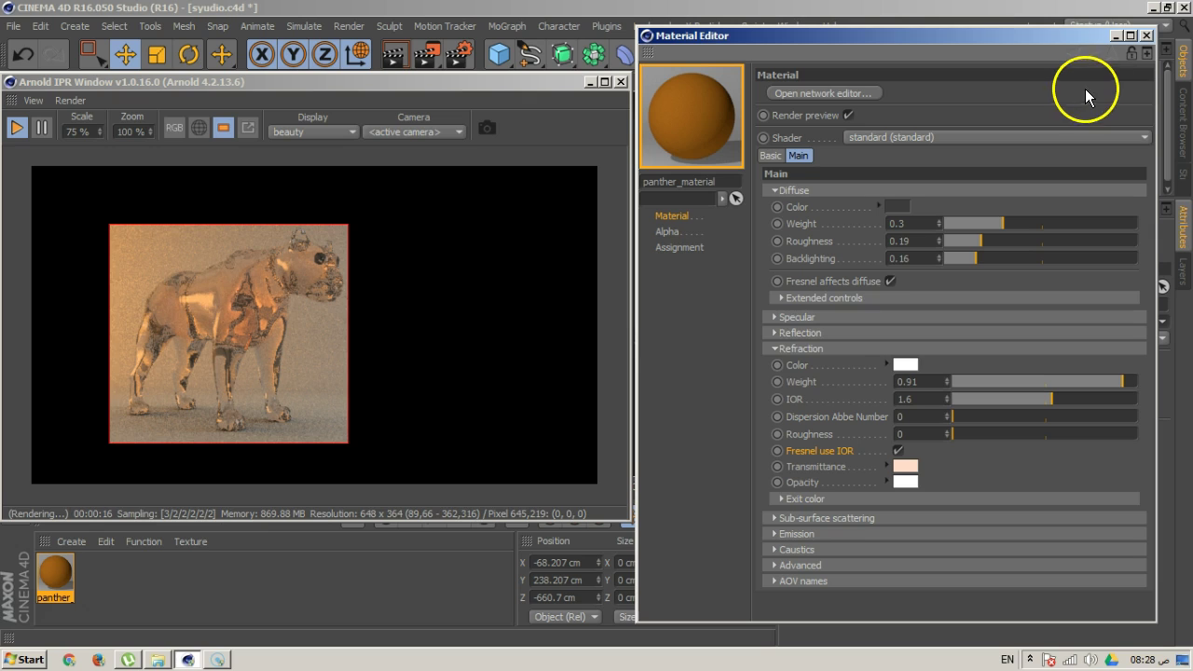
Close the material editor and delete panther_material from the scene
click(1146, 36)
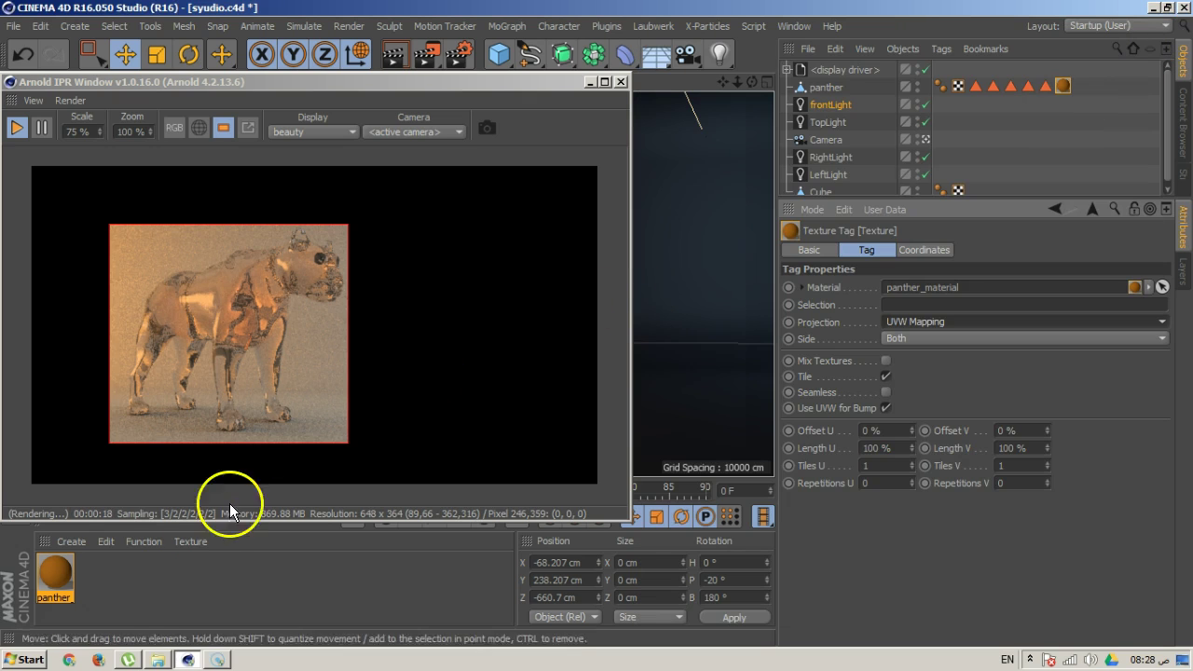
click(63, 567)
key(Delete)
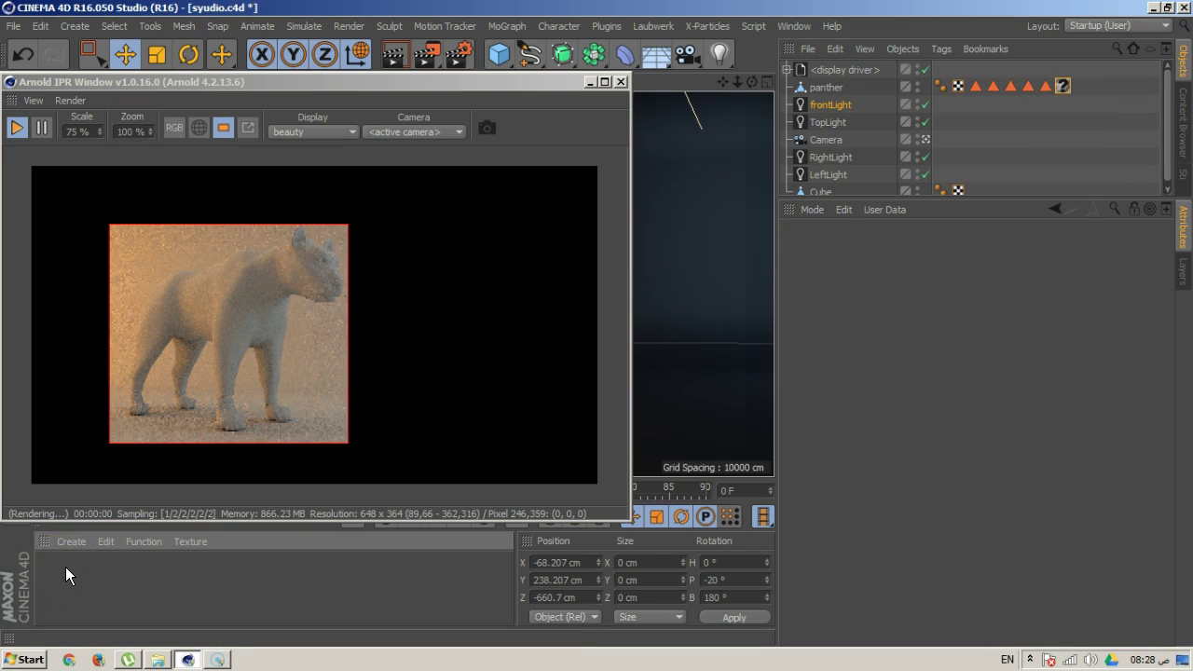
Create a new Arnold standard surface material
click(65, 544)
mouse_move(139, 419)
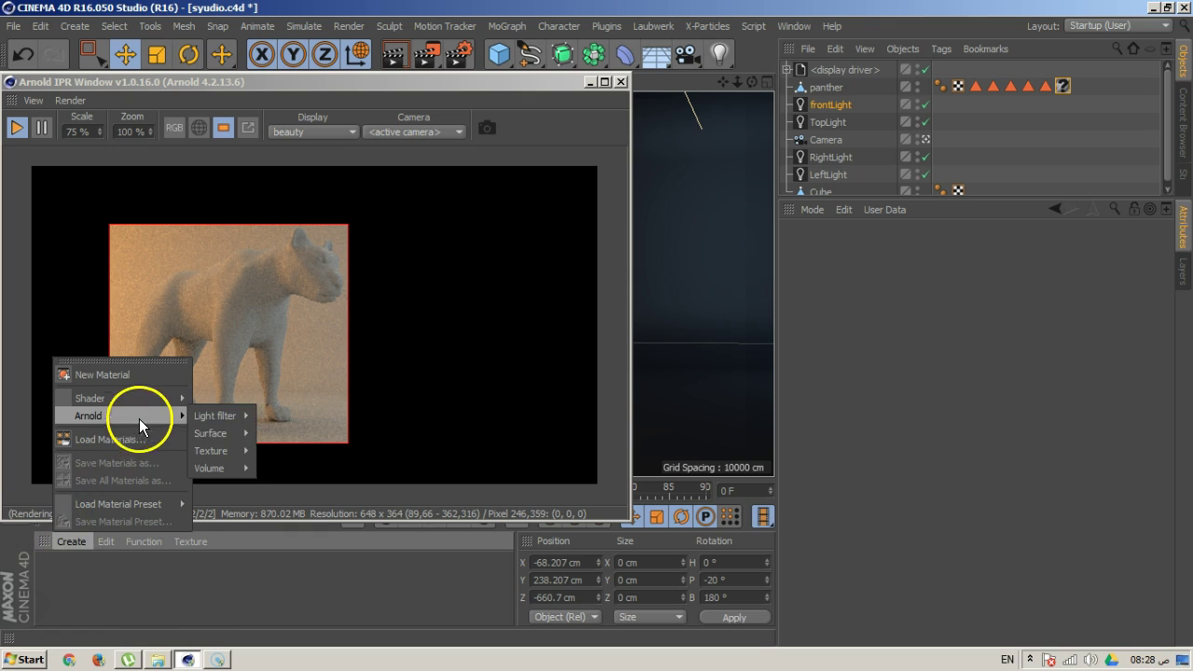
mouse_move(230, 431)
click(312, 598)
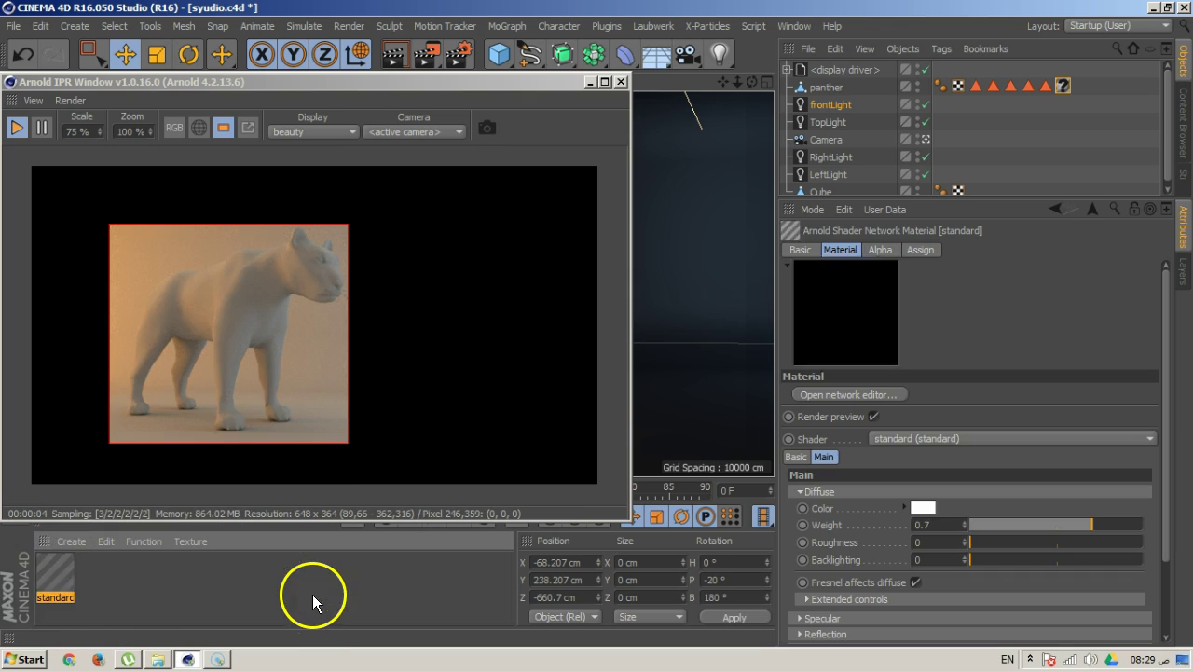
Assign the standard material to the panther and delete its old texture tag with the missing material
drag(494, 550, 848, 91)
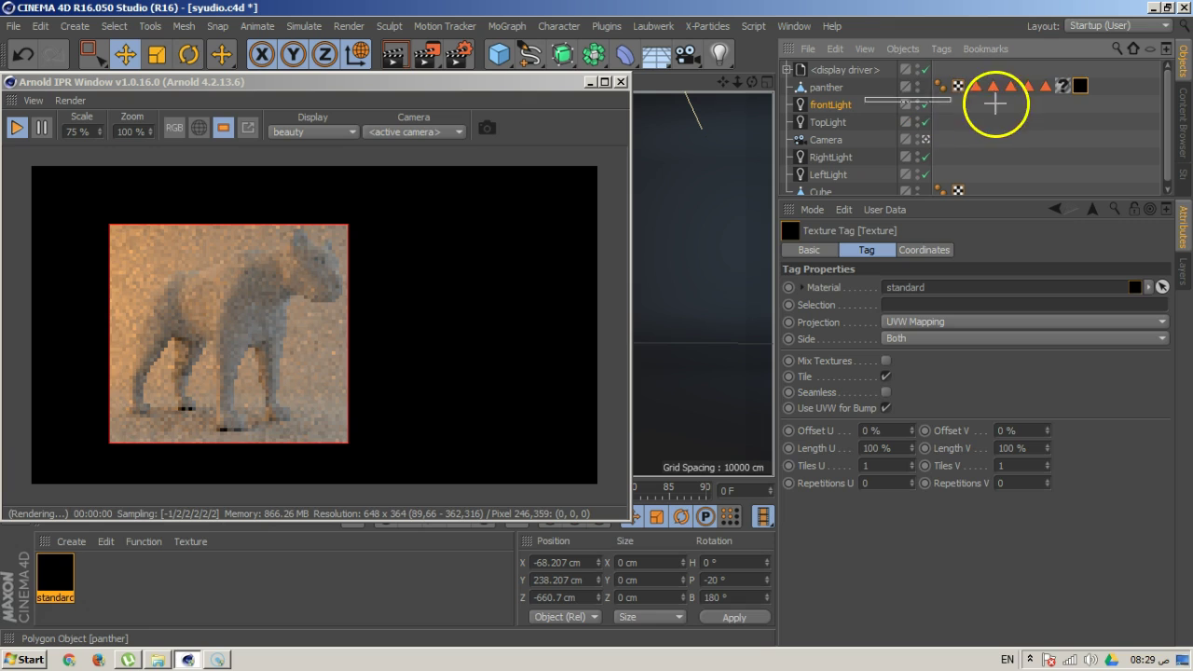
click(1071, 106)
click(1061, 86)
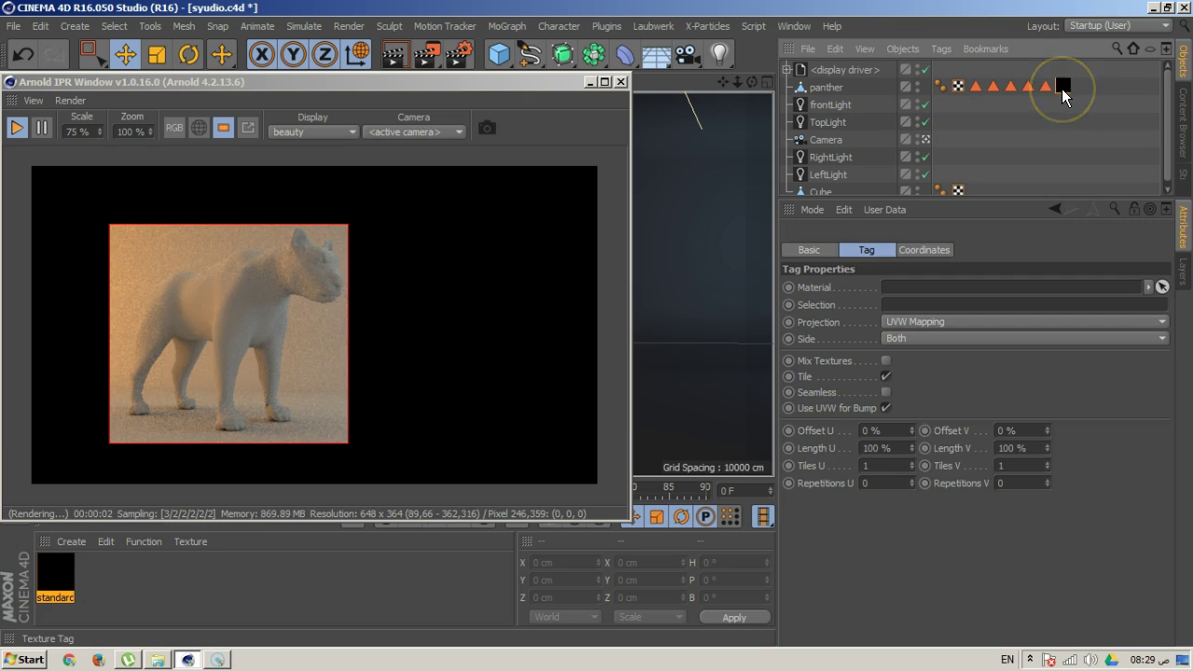
key(Delete)
Open the standard material for editing and keep its editor clear of the panther's render preview
double_click(57, 571)
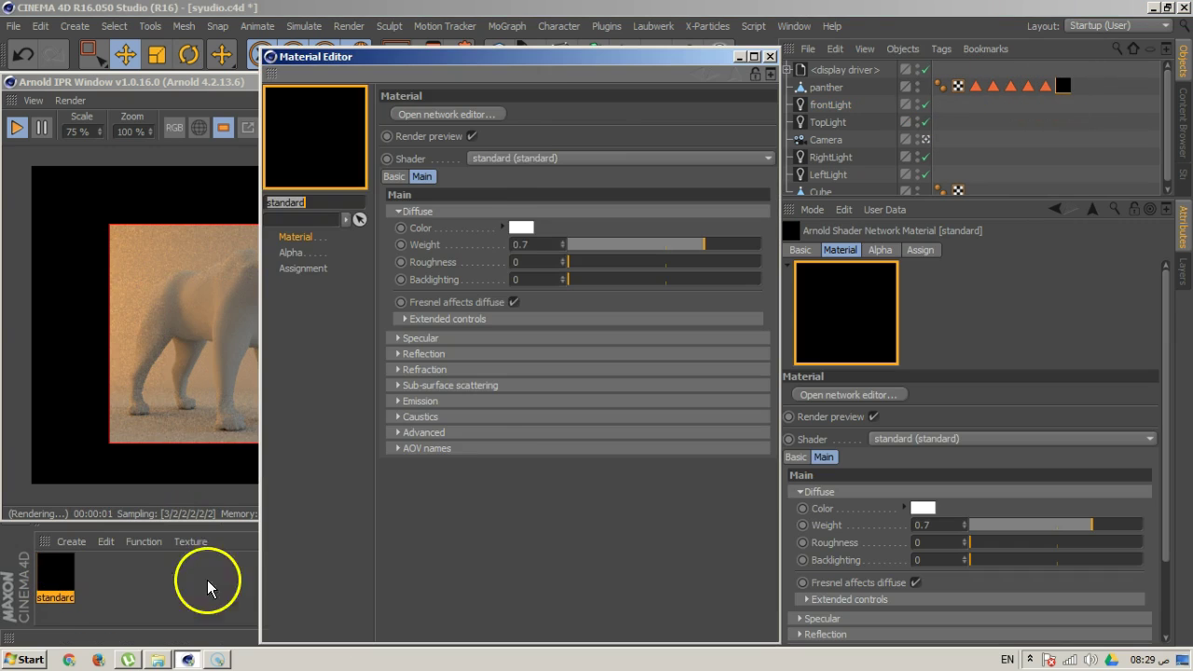
drag(532, 53, 737, 53)
drag(812, 42, 839, 28)
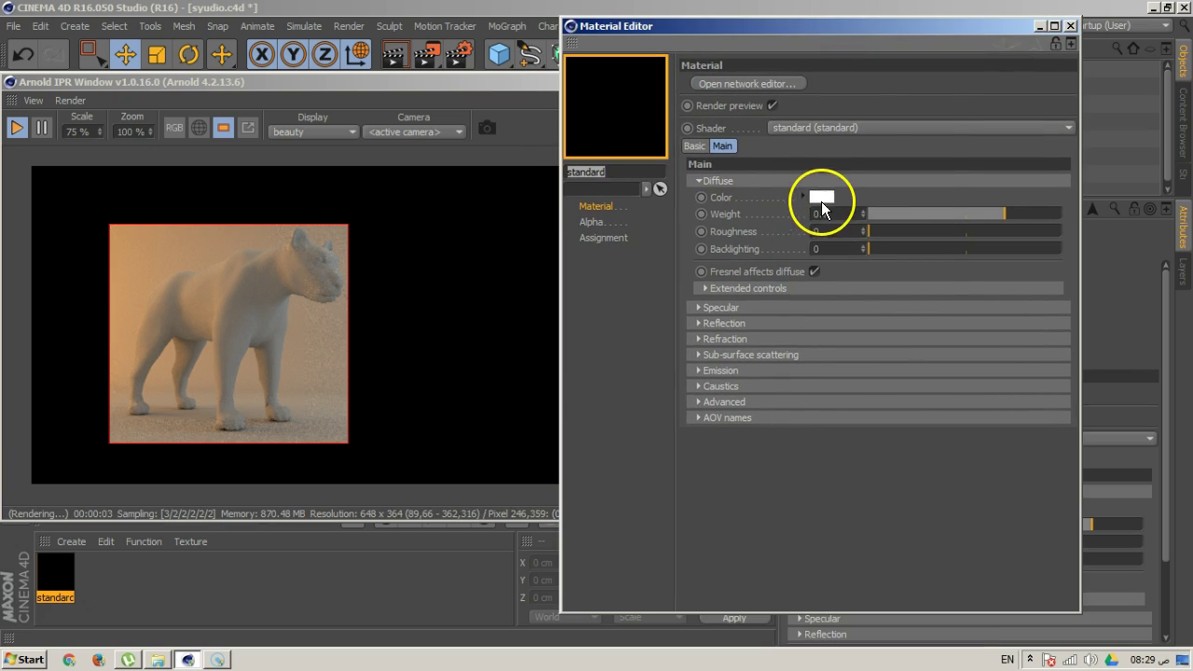
Change the standard material's diffuse color to a bright green
click(821, 198)
mouse_move(785, 134)
mouse_down()
mouse_move(824, 133)
mouse_move(814, 150)
mouse_up()
click(797, 282)
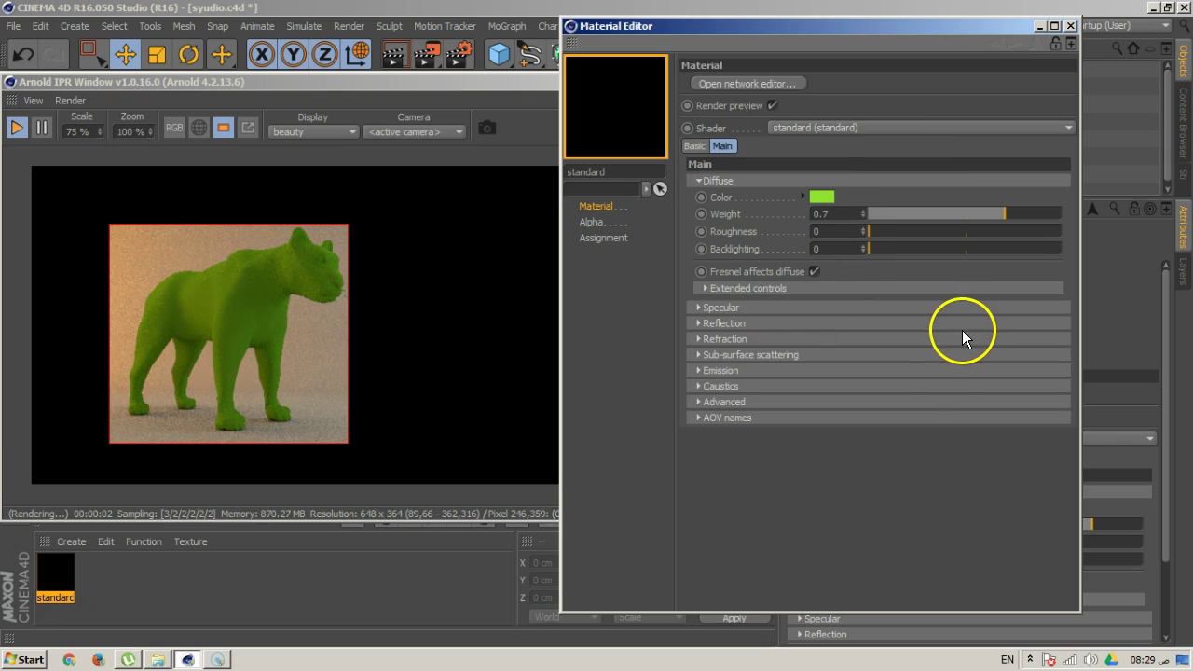
Give the material's sub-surface scattering a warm yellow color and set its weight to 0.49
click(736, 355)
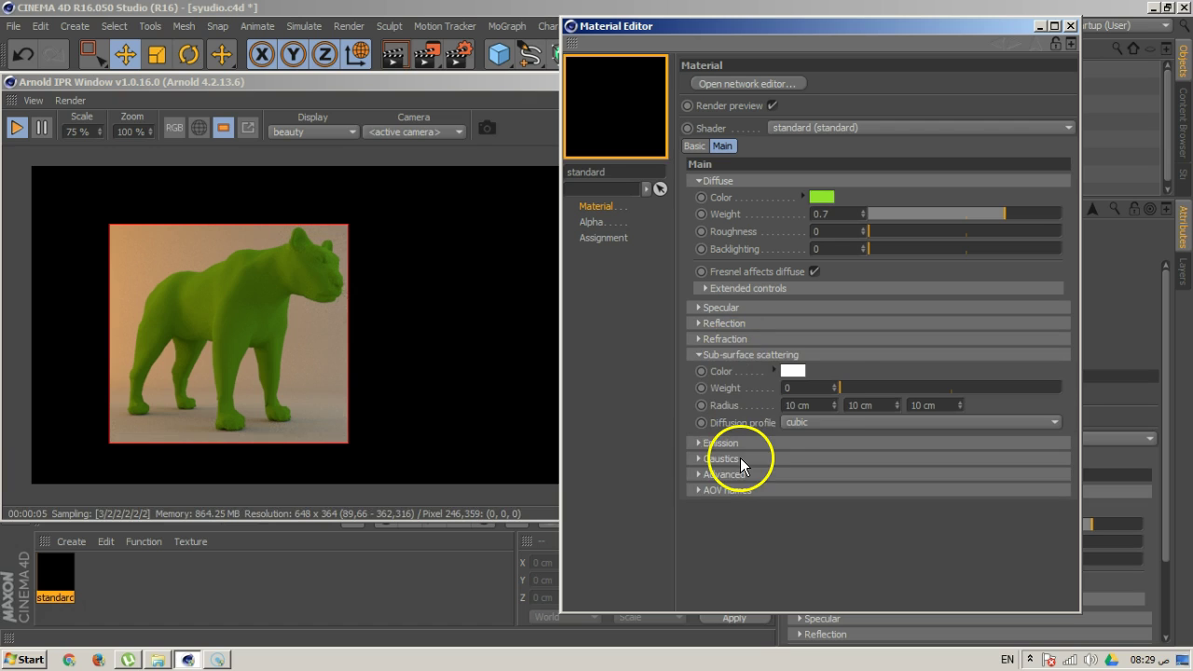
click(792, 372)
mouse_move(749, 313)
mouse_down()
mouse_move(785, 311)
mouse_move(754, 328)
mouse_move(770, 314)
mouse_up()
click(762, 458)
click(354, 482)
drag(841, 389, 937, 386)
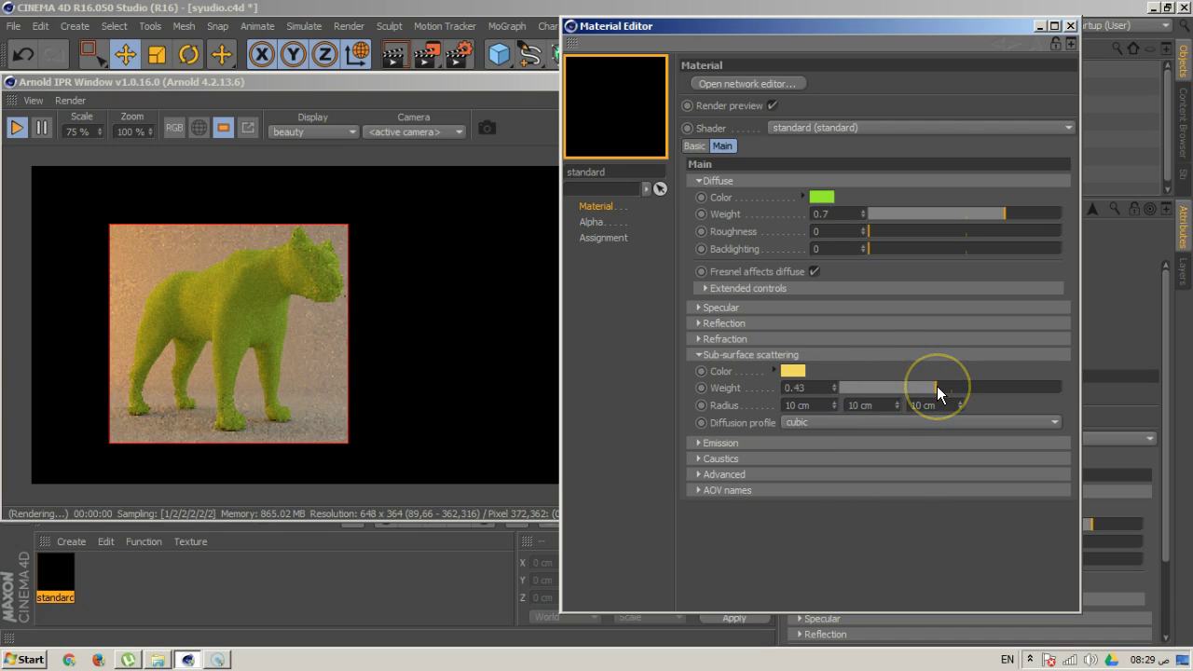
drag(941, 386, 948, 387)
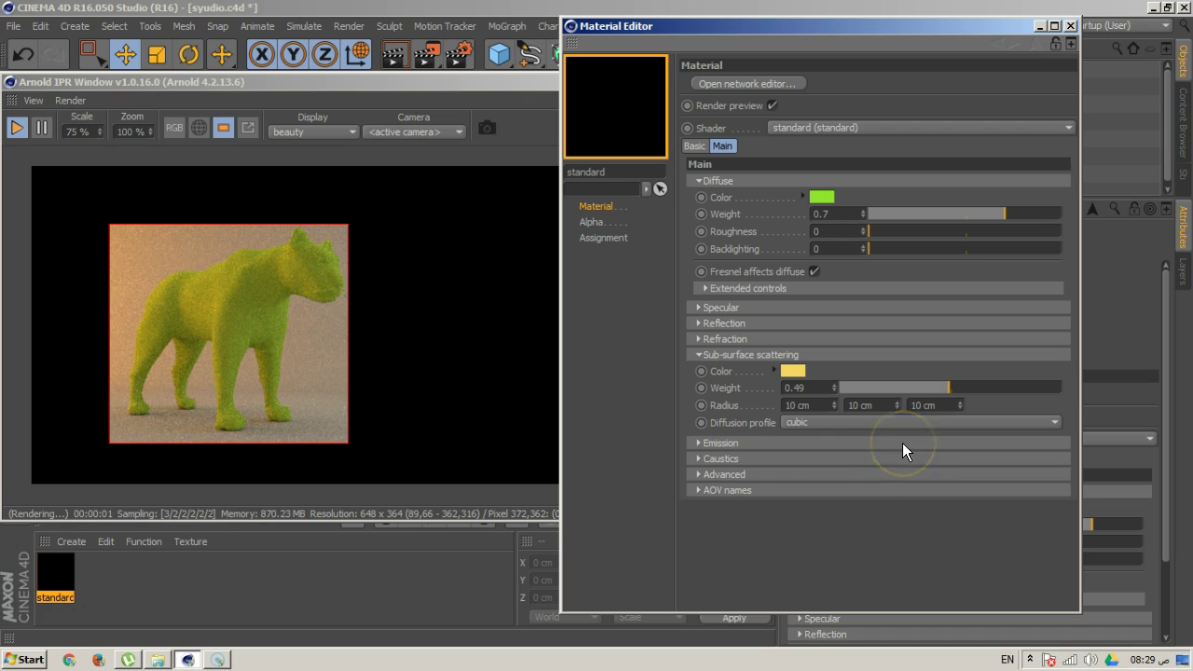
Switch the sub-surface scattering diffusion profile to empirical
click(731, 403)
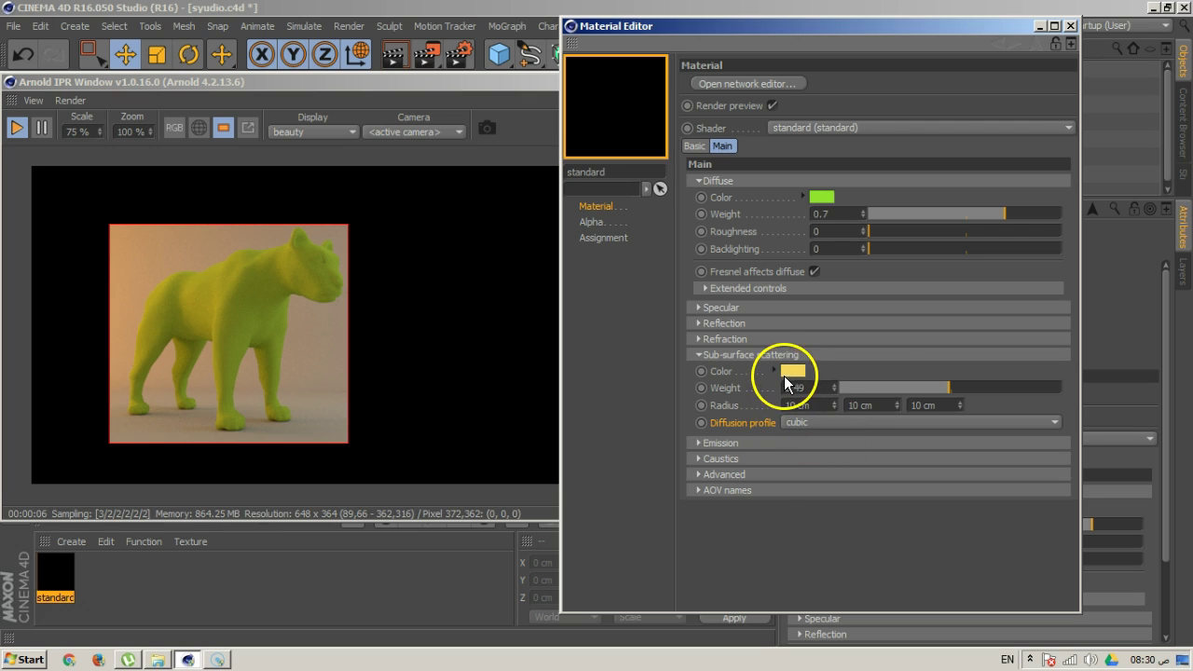
click(850, 425)
click(818, 440)
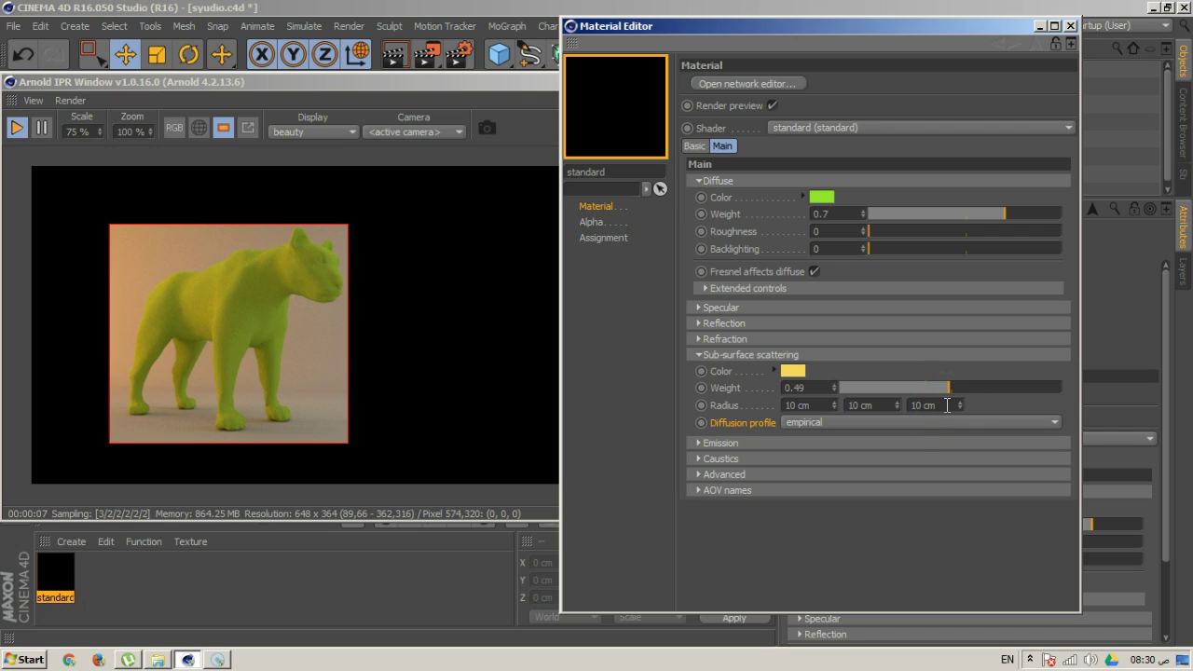
click(407, 296)
click(833, 476)
click(792, 463)
Set the first sub-surface scattering radius value to 200 cm
click(809, 406)
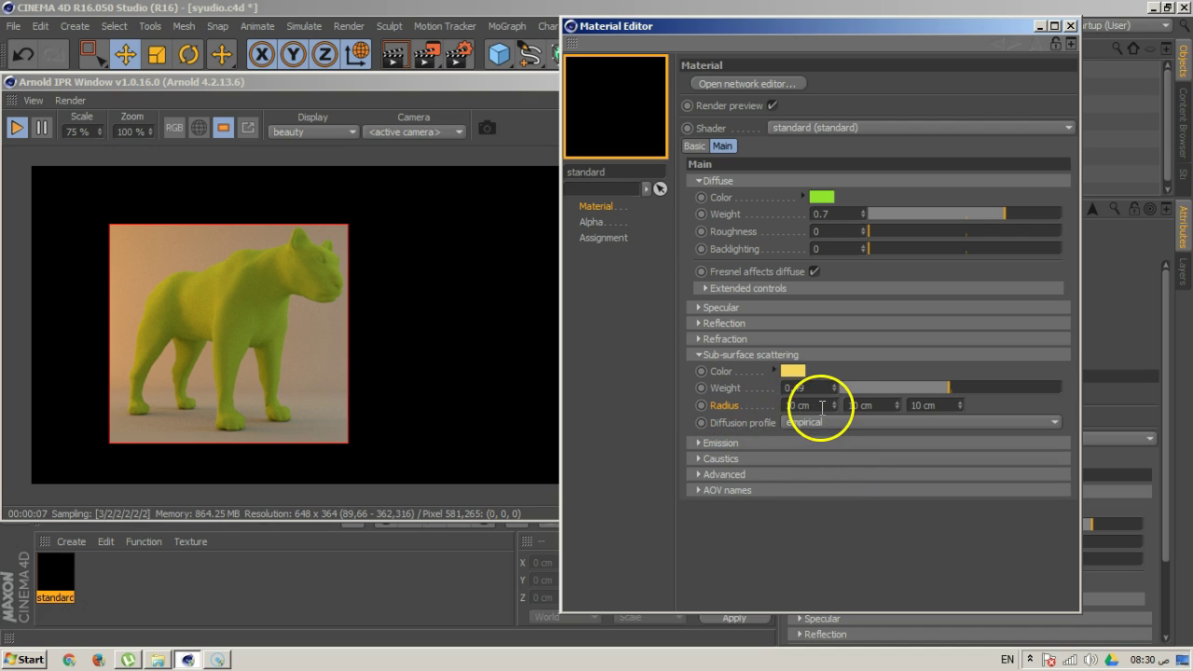
click(761, 374)
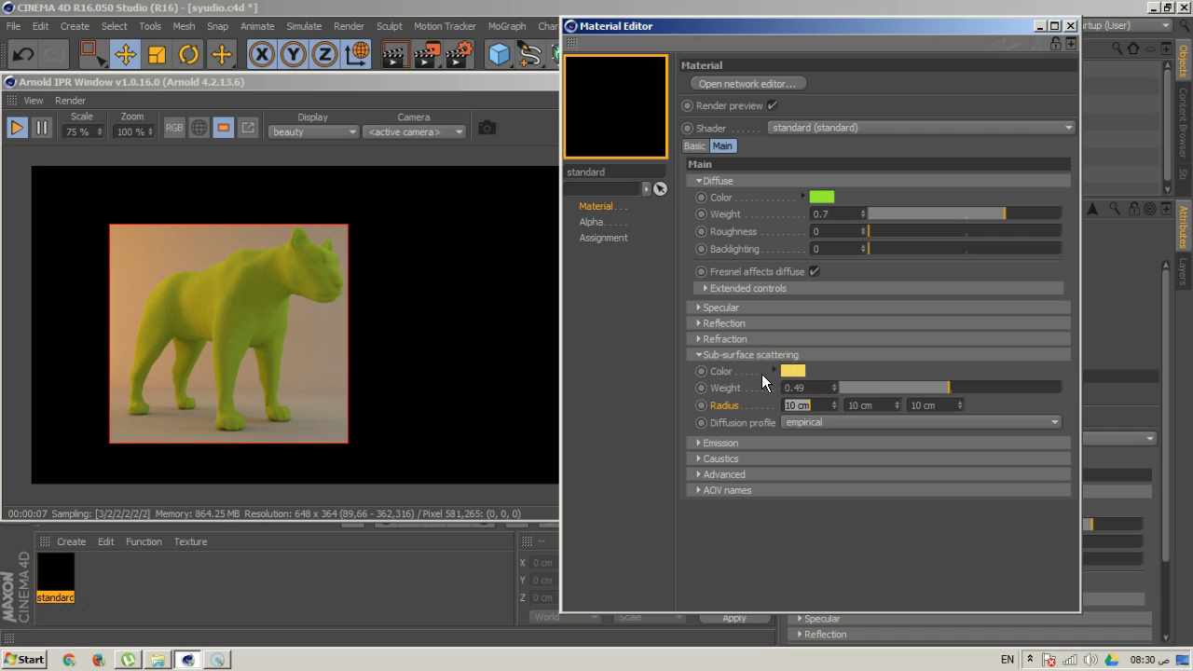
click(871, 404)
click(952, 404)
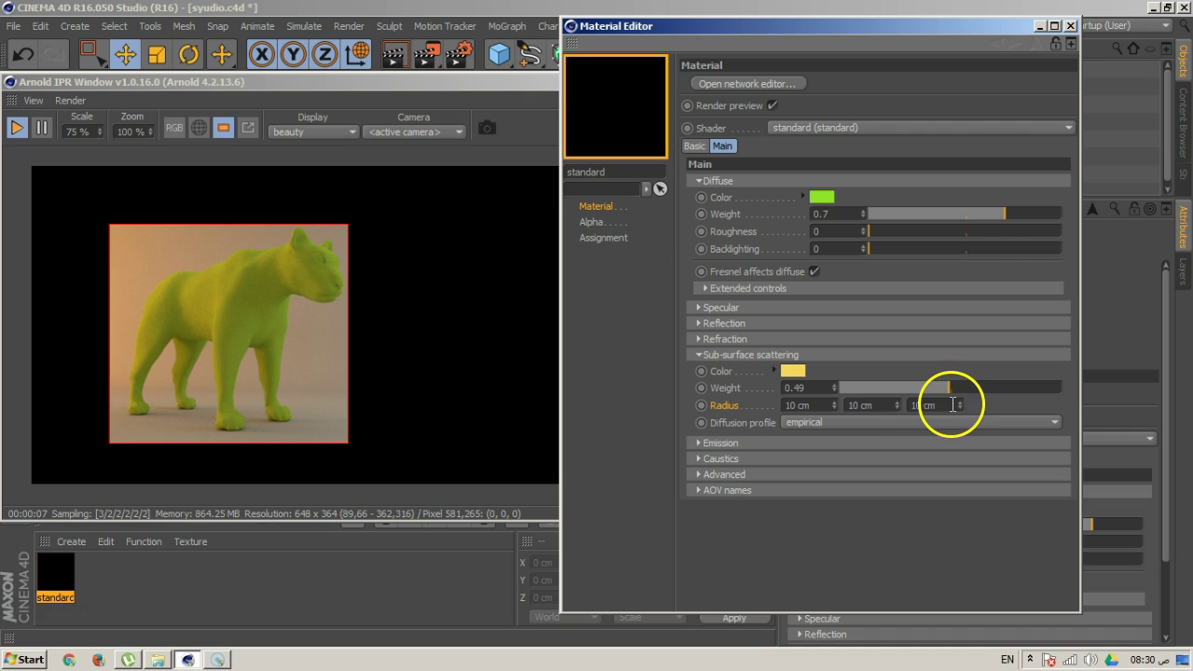
click(876, 404)
click(946, 404)
click(788, 404)
text(100)
key(Return)
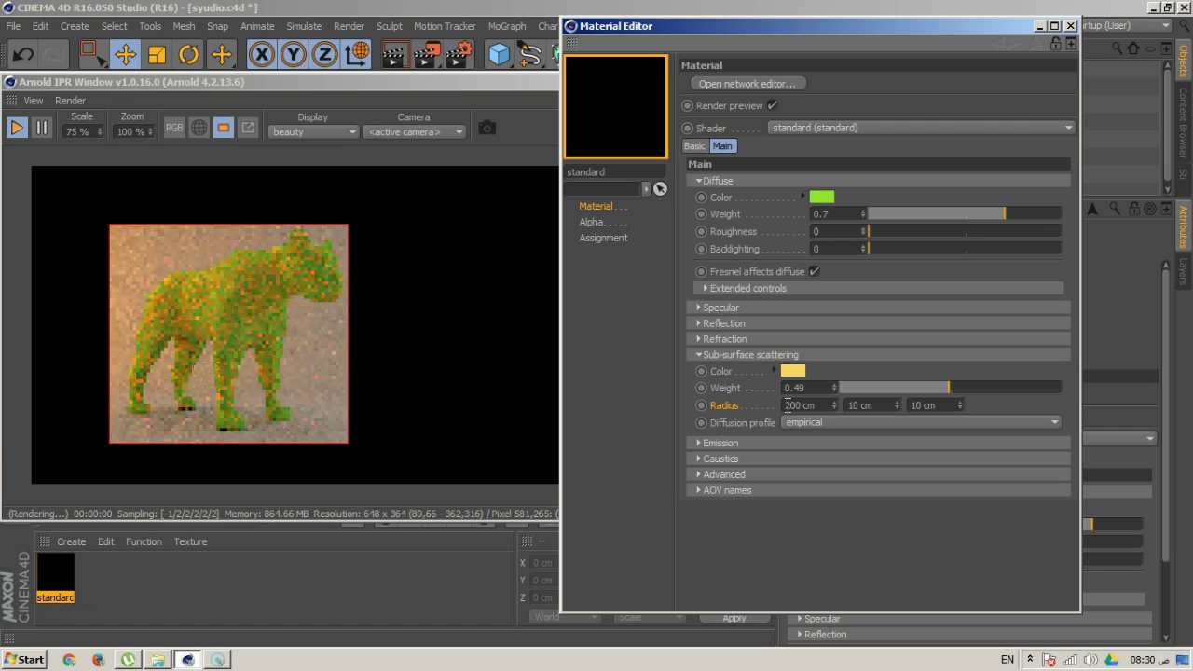
click(769, 425)
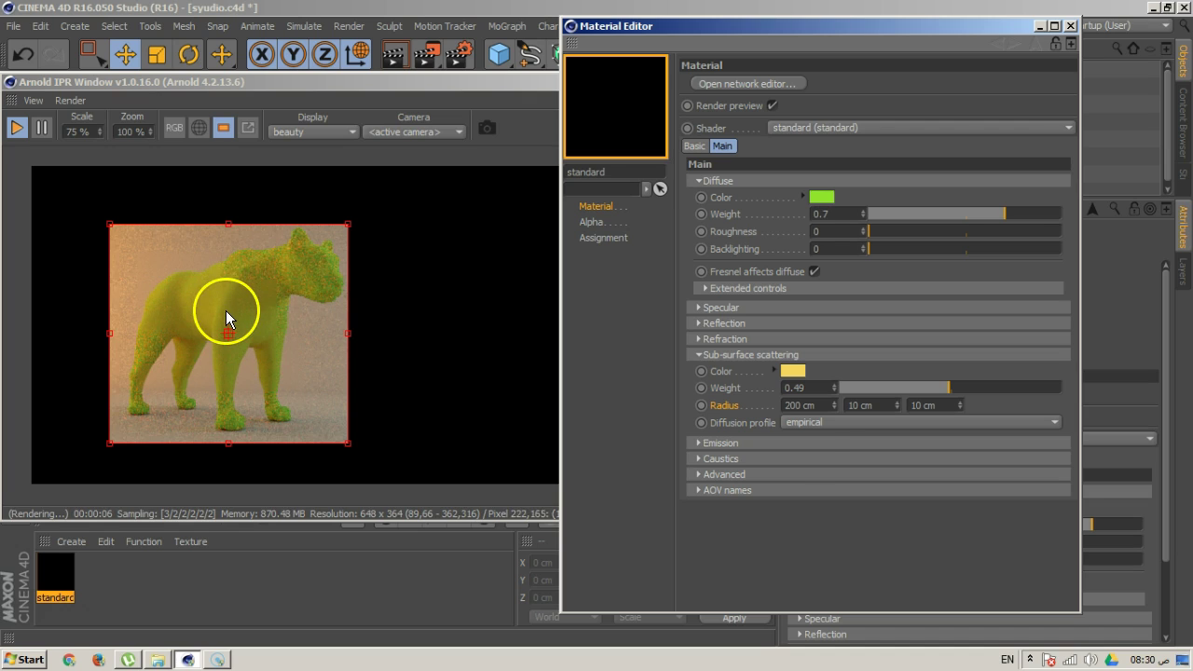
Set the first scattering radius value to 100 cm and the sub-surface scattering weight to 0.62
click(799, 406)
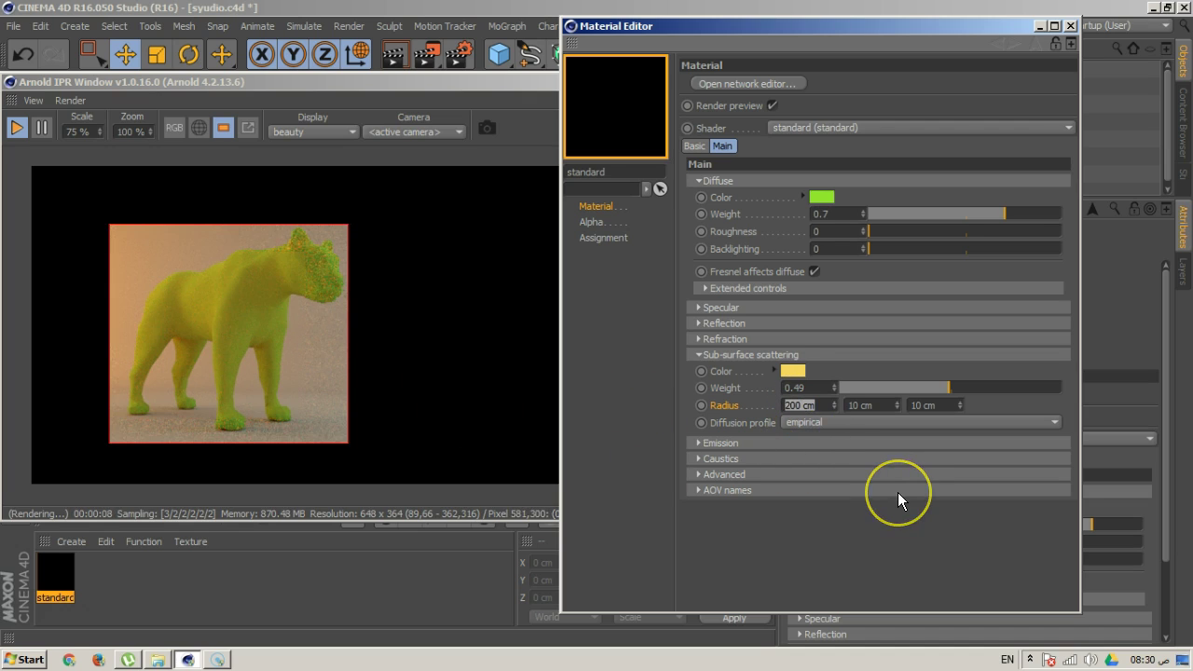
text(100)
key(Return)
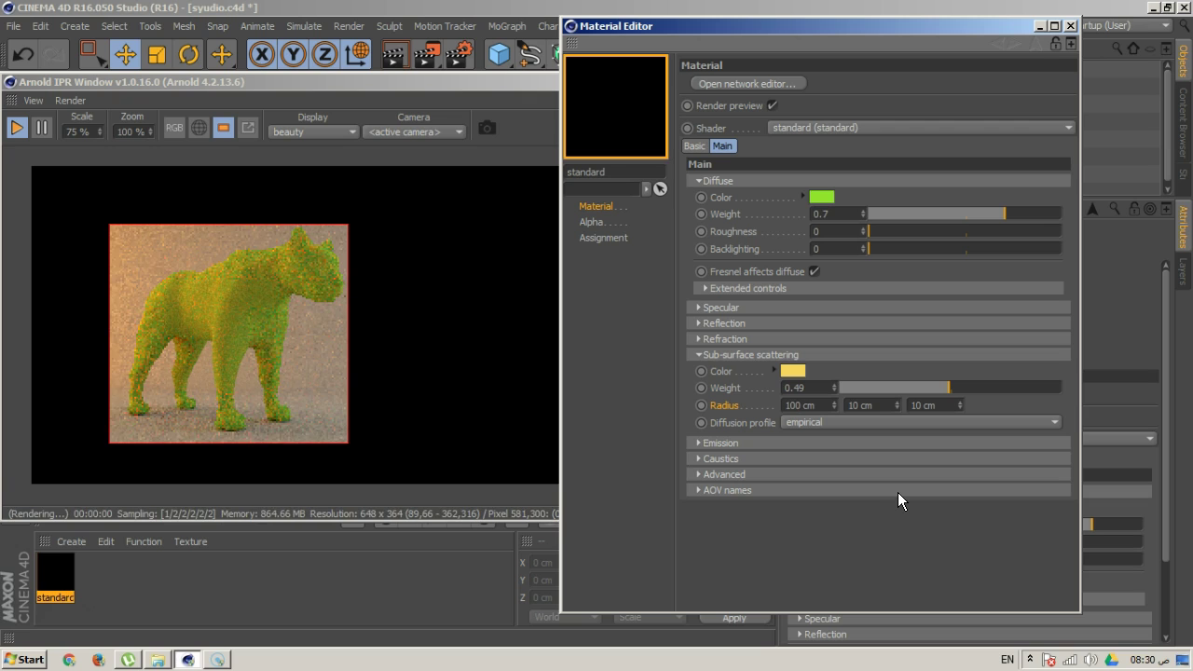
drag(951, 386, 978, 383)
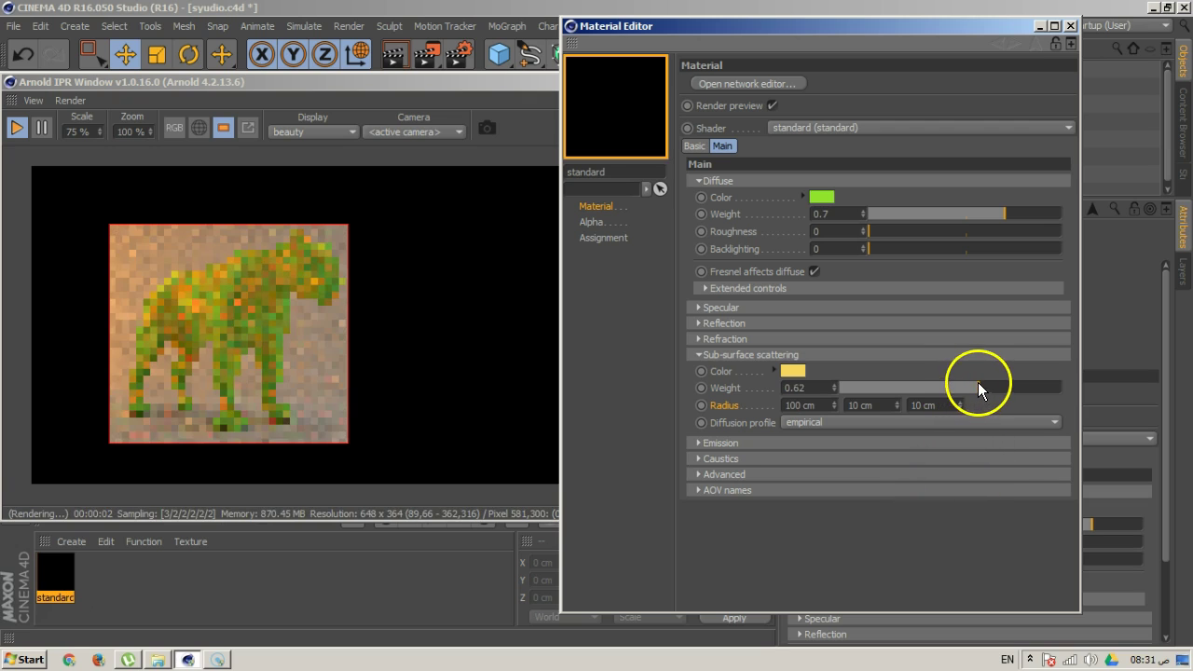
Shift the sub-surface scattering color to light orange and set its weight to 0.76
click(792, 371)
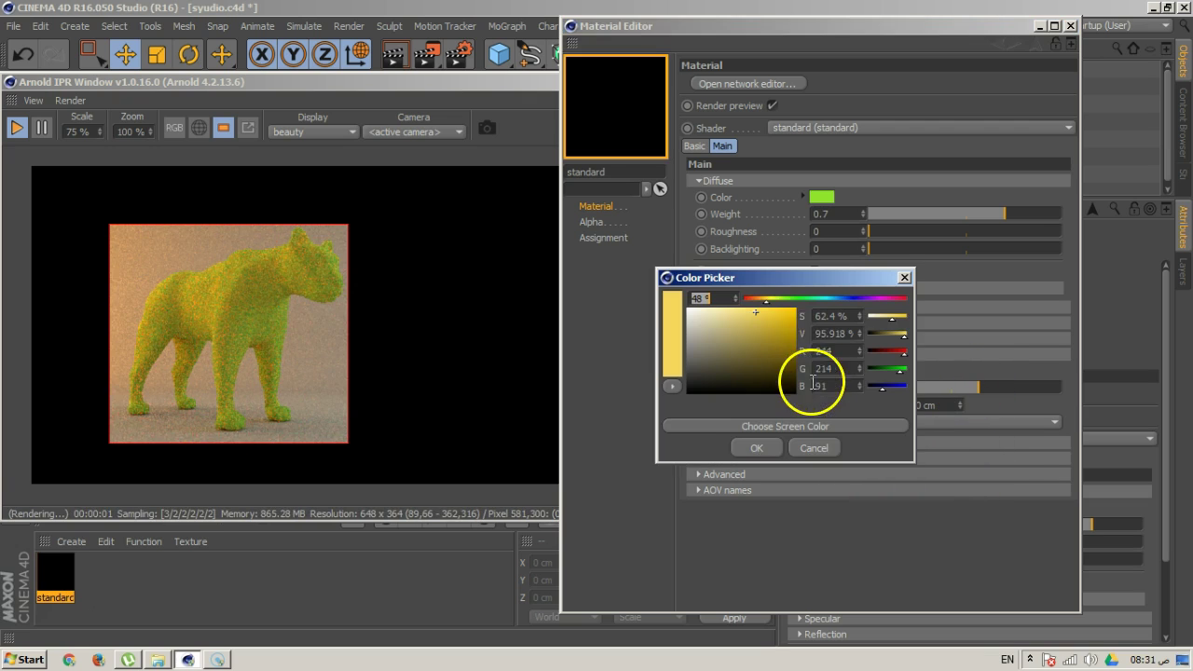
click(761, 301)
click(756, 448)
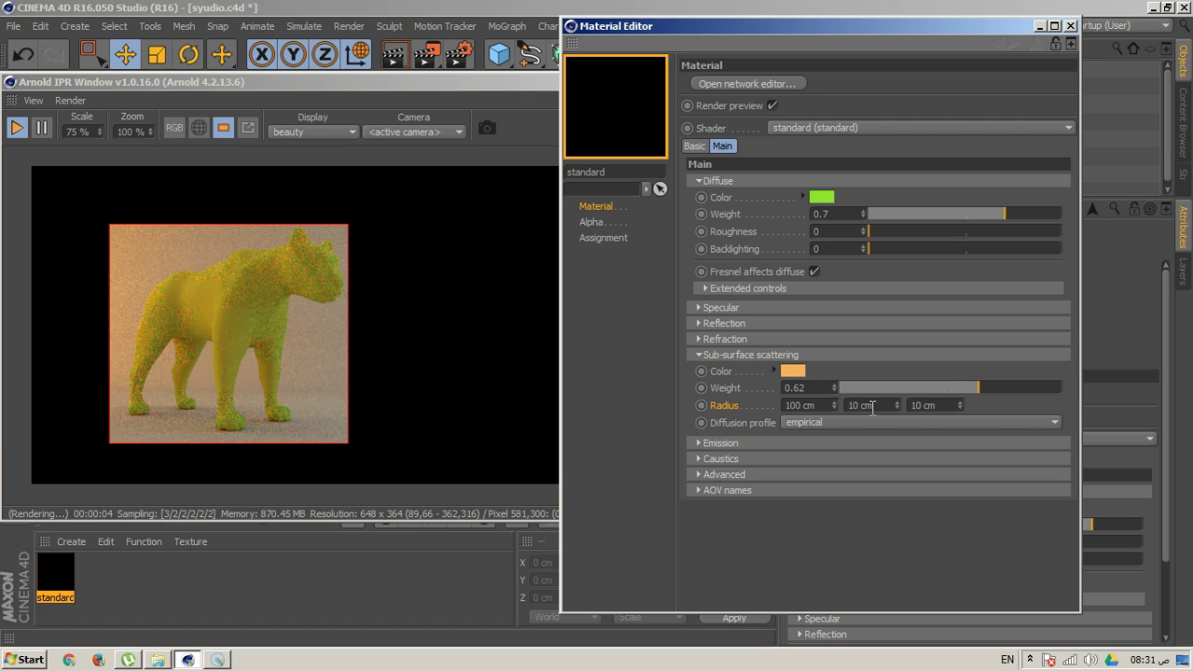
drag(975, 388, 1009, 388)
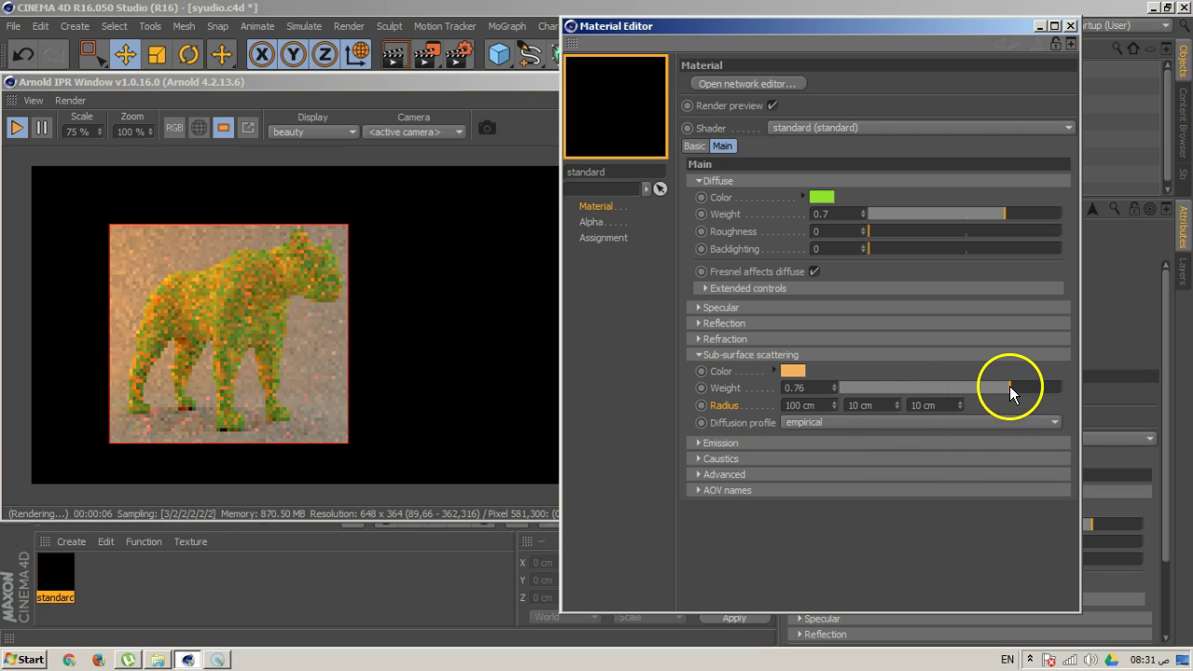
Set the three sub-surface scattering radius values to 200 cm, 50 cm and 25 cm
click(863, 406)
text(50)
key(Return)
click(824, 405)
text(200)
key(Return)
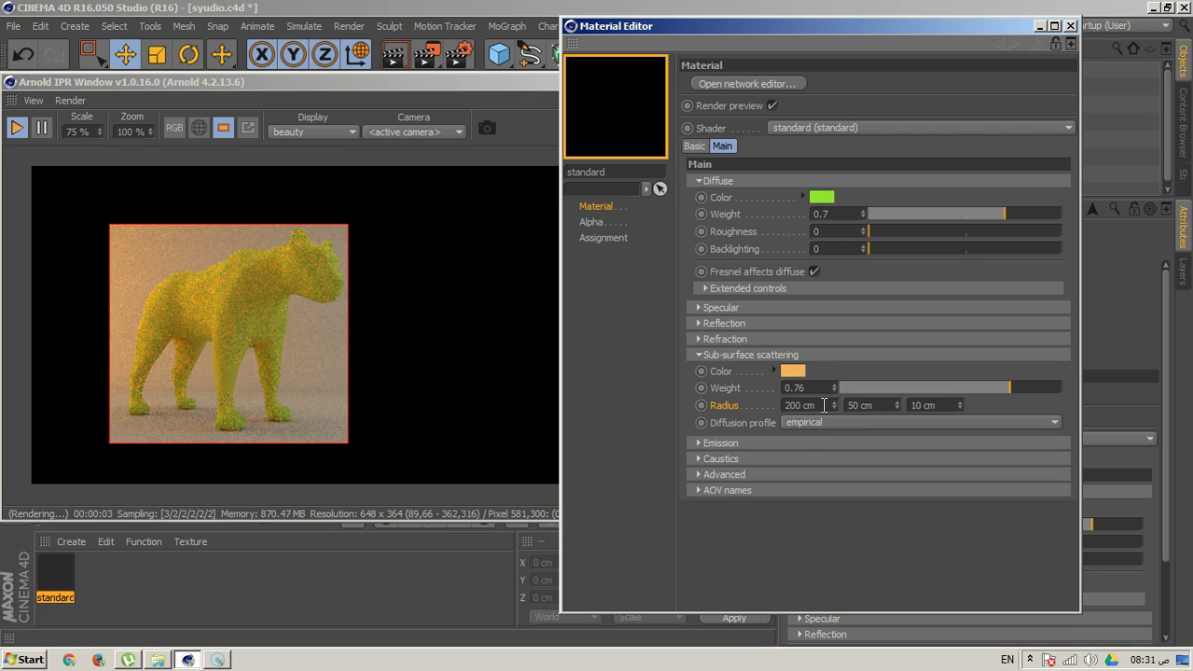
click(944, 404)
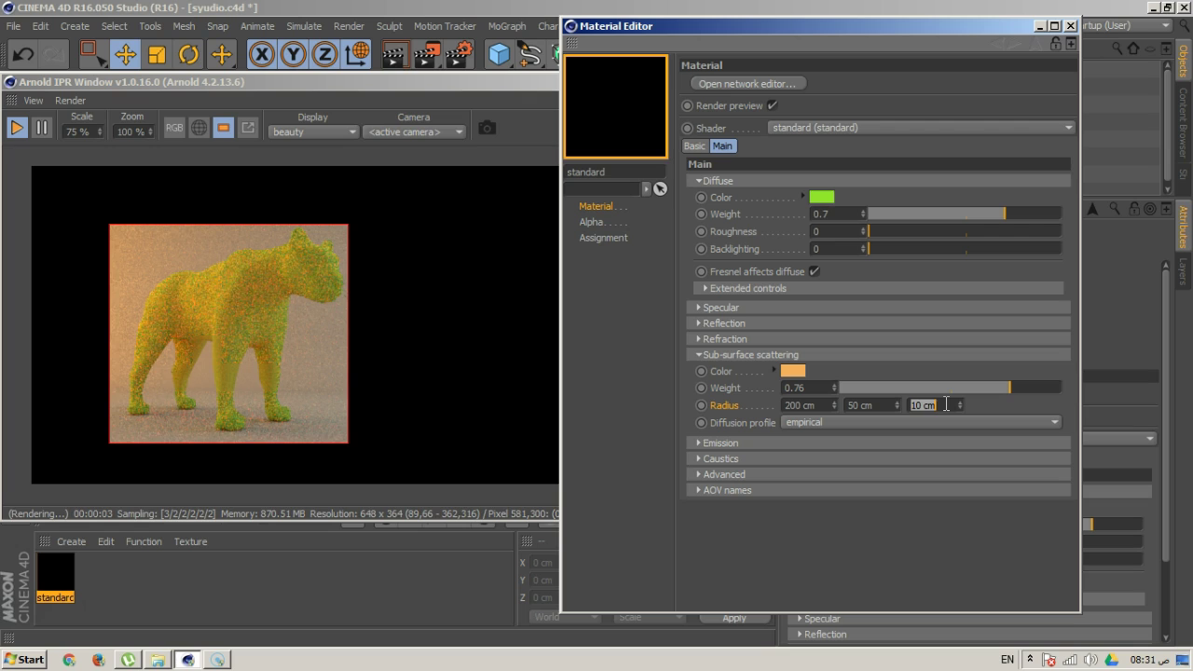
text(25)
key(Return)
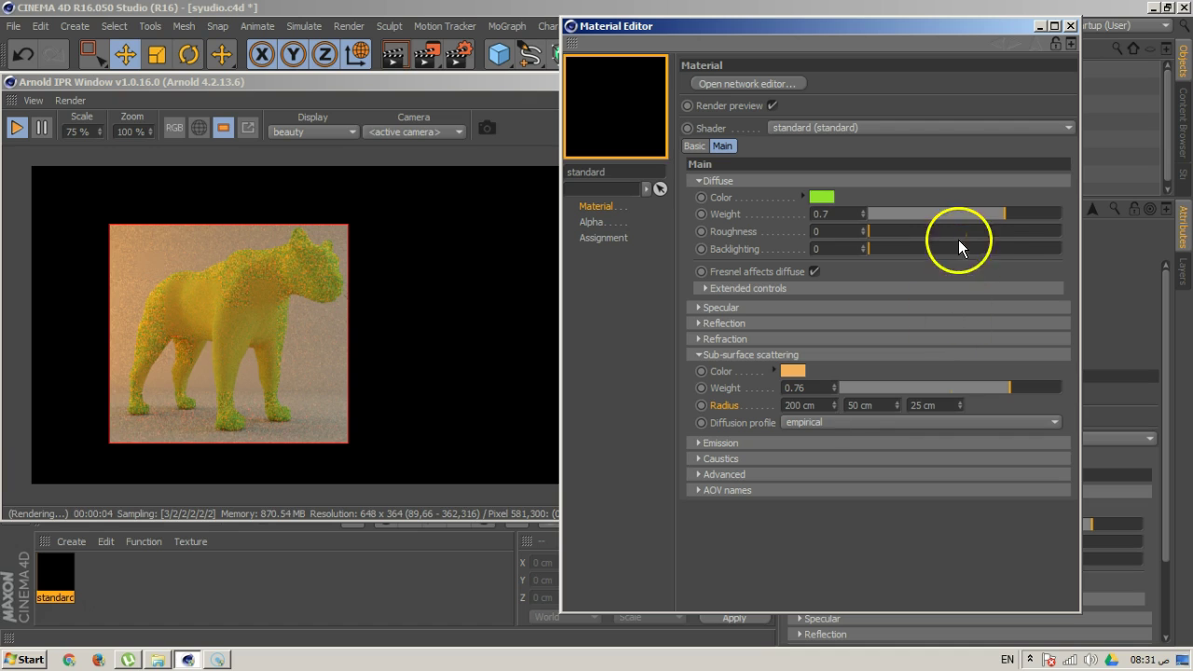
Set the diffuse weight to 0.54 and the sub-surface scattering weight to 0.9
drag(1008, 216, 975, 215)
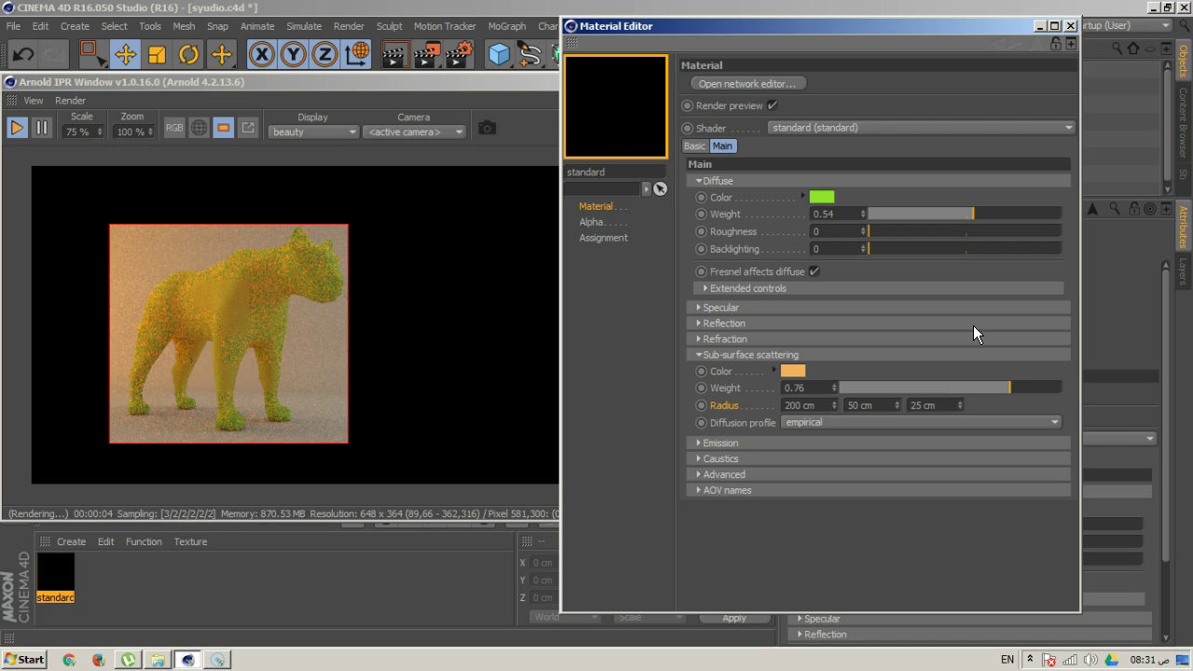
click(801, 406)
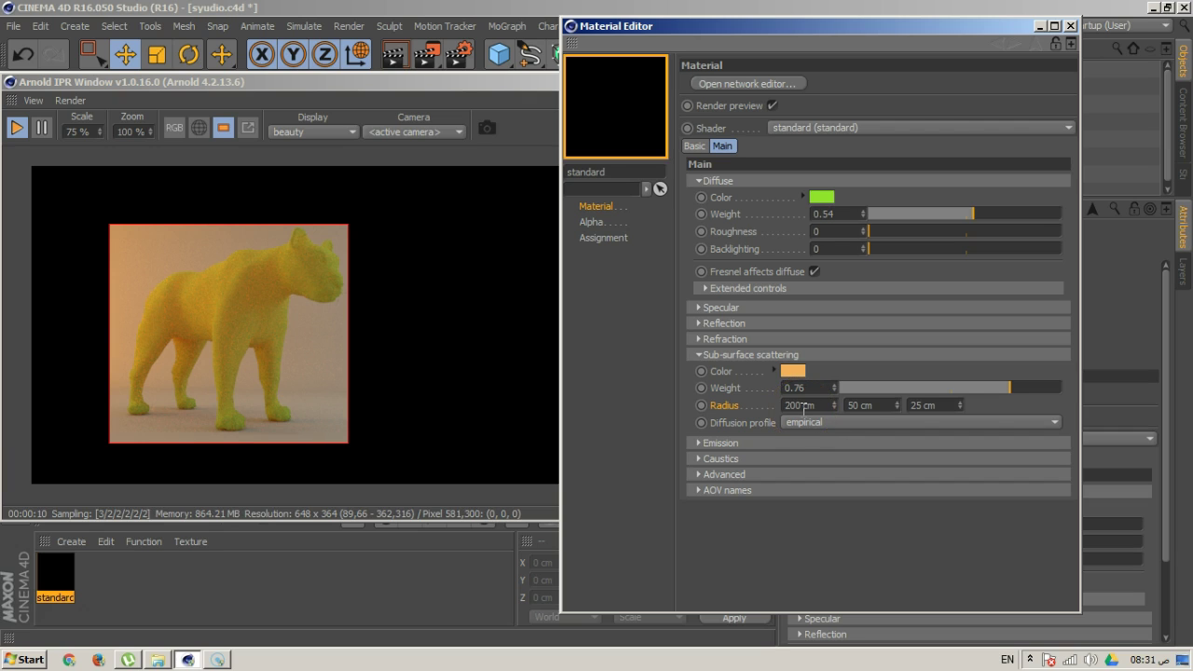
drag(1007, 384, 1040, 384)
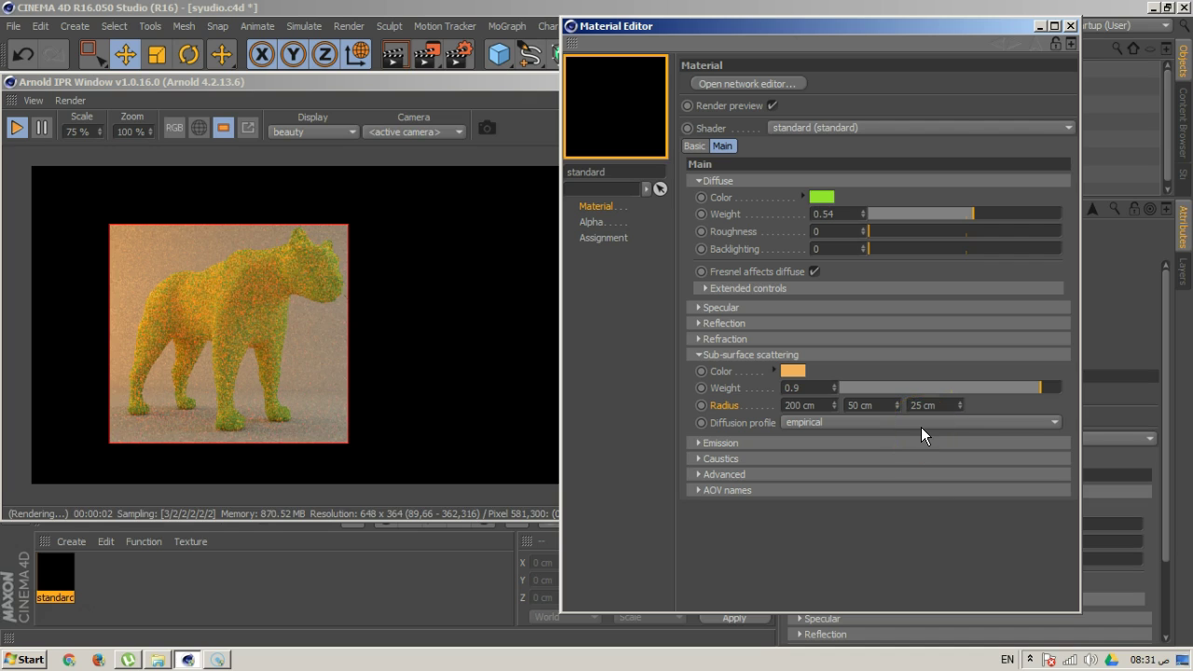
mouse_move(623, 468)
mouse_down()
mouse_move(772, 456)
mouse_move(793, 429)
mouse_up()
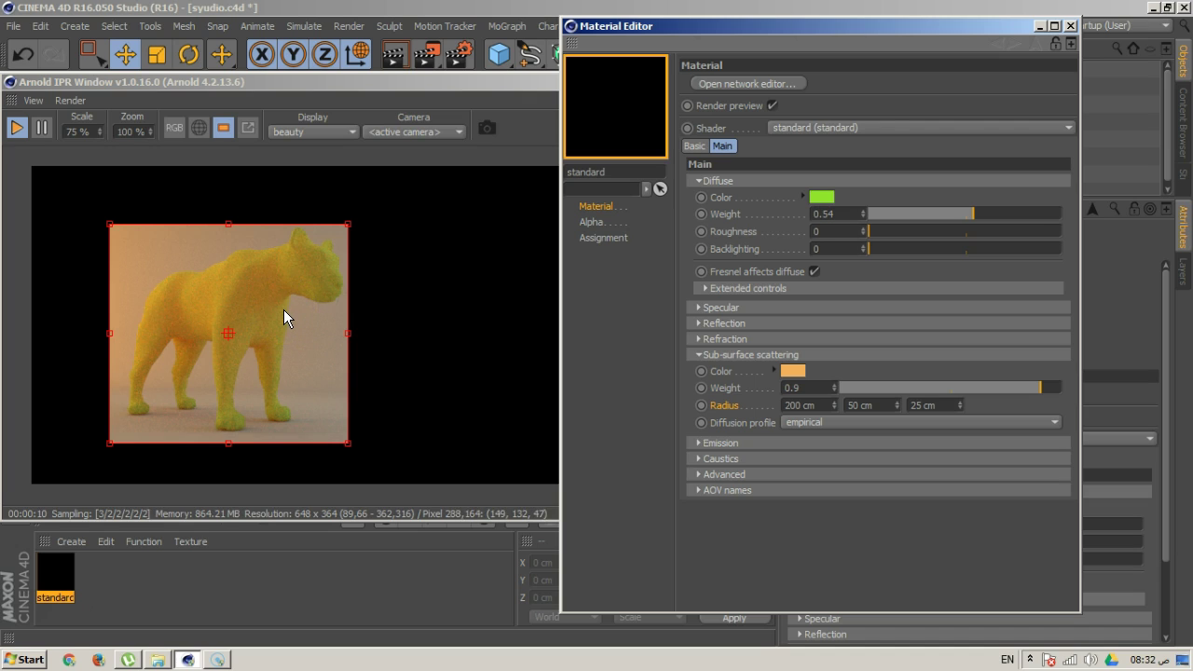
click(367, 346)
click(806, 336)
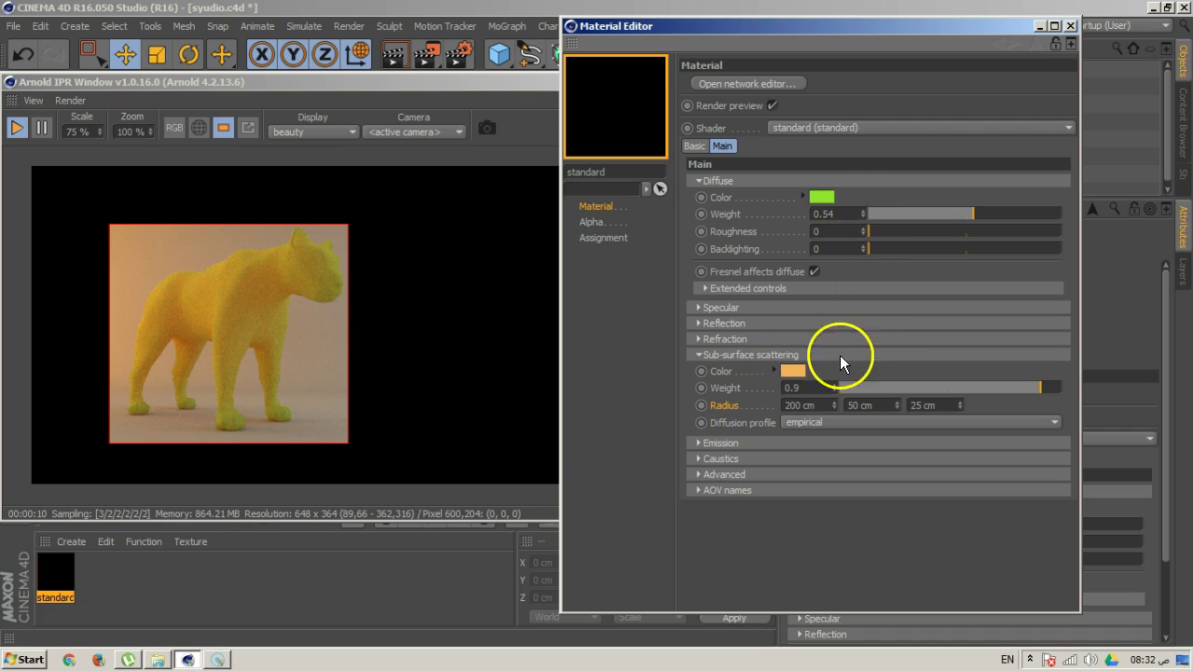
Copy the sub-surface scattering color and paste it into the diffuse color
right_click(792, 371)
right_click(727, 374)
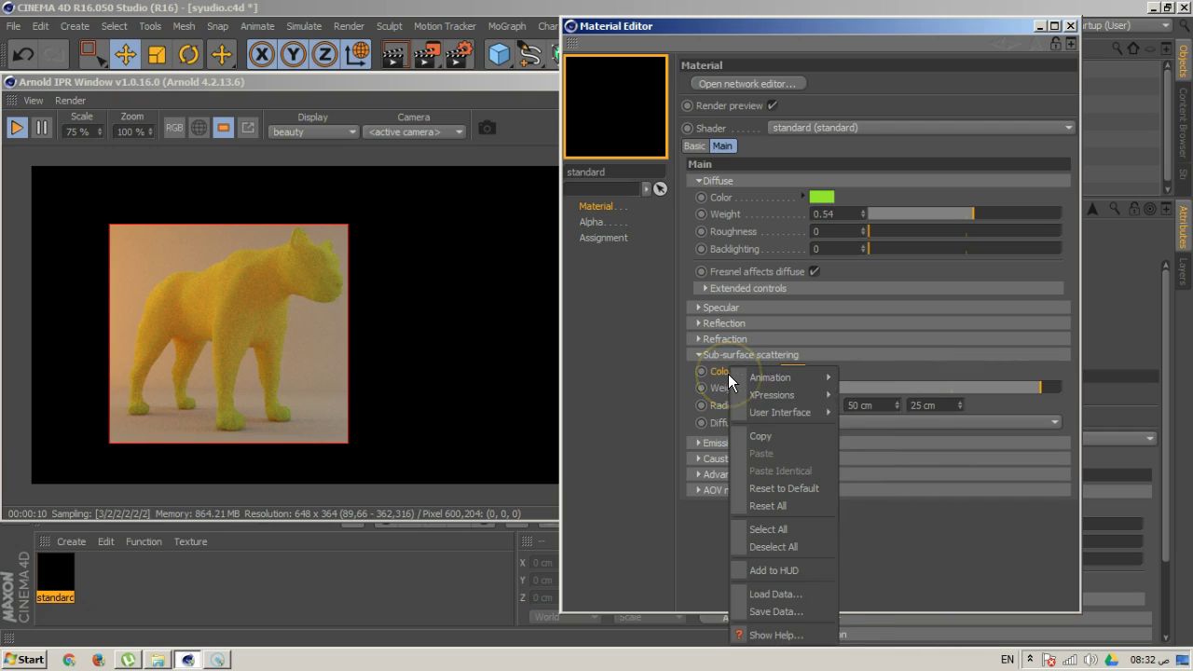
click(764, 435)
right_click(718, 198)
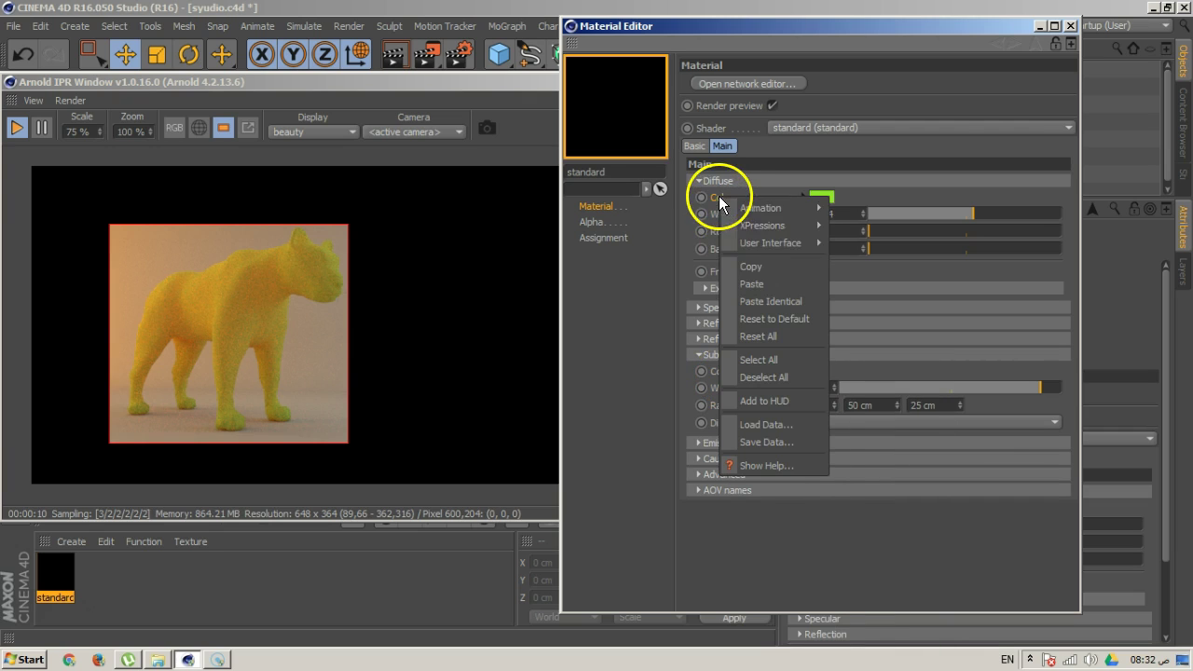
click(754, 282)
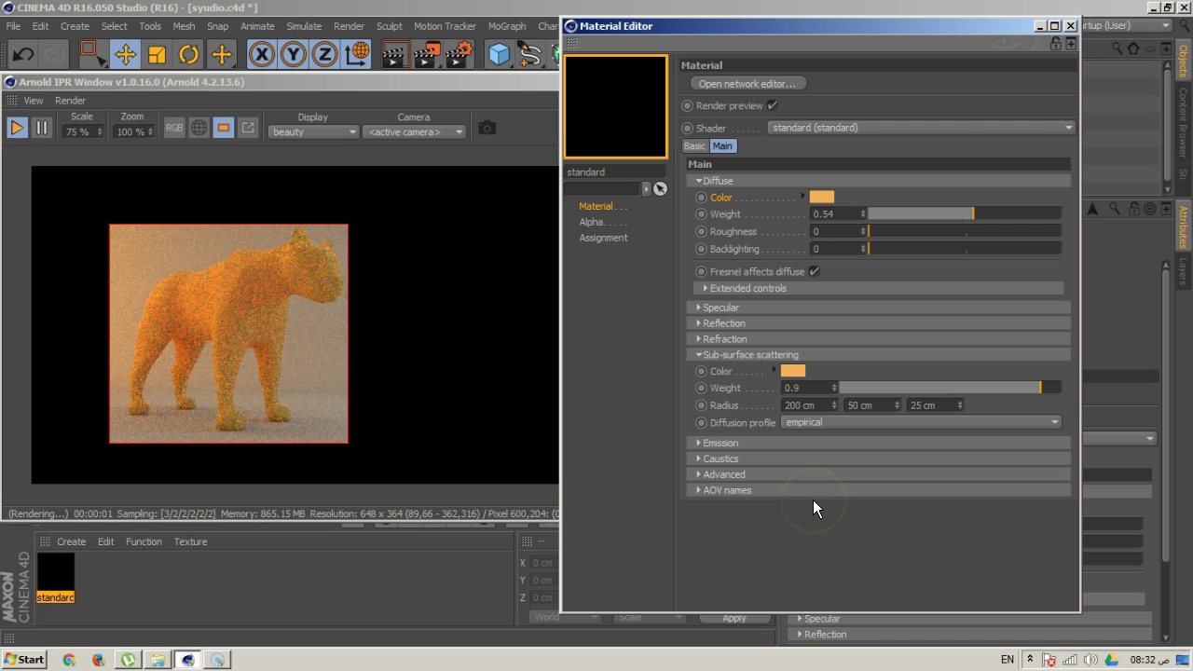
Make the diffuse color a more saturated orange
click(823, 197)
drag(798, 147, 820, 140)
click(794, 280)
Add a specular highlight with weight 0.17 and roughness 0.45
click(737, 308)
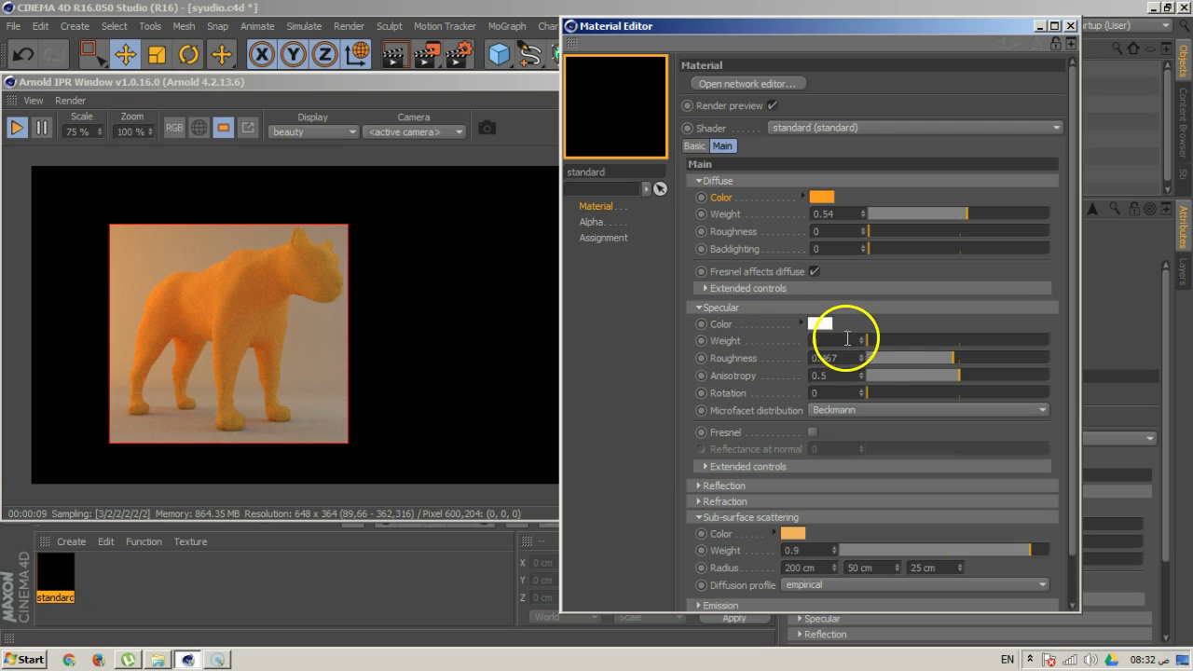
click(929, 358)
drag(929, 358, 898, 340)
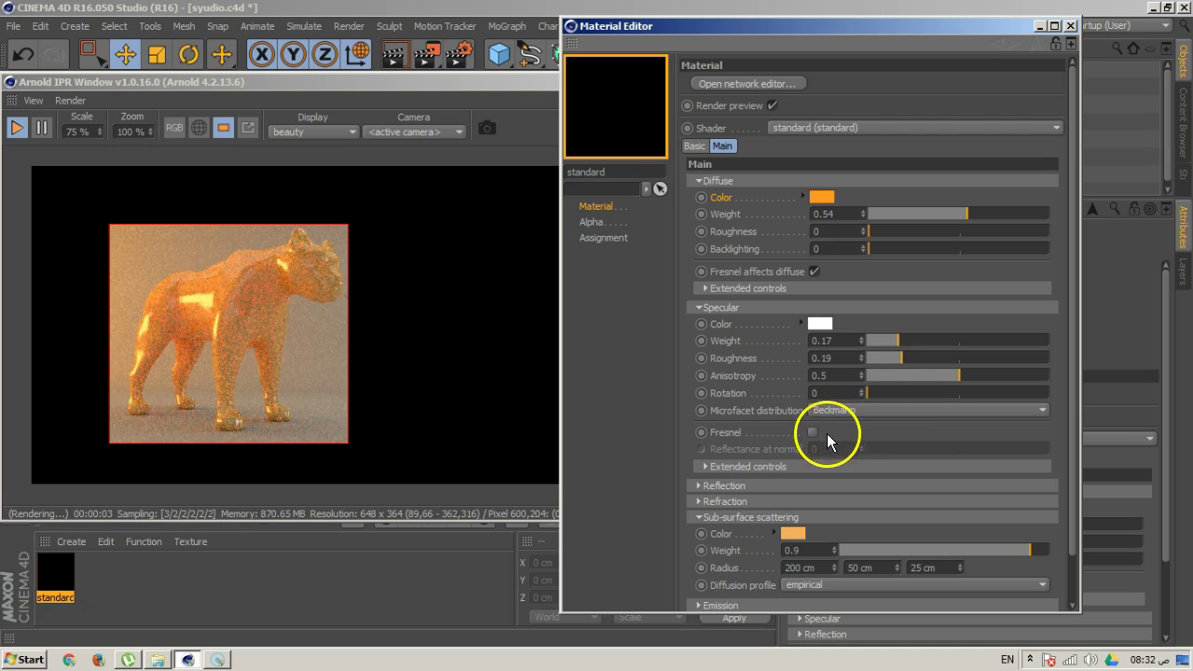
drag(896, 359, 949, 354)
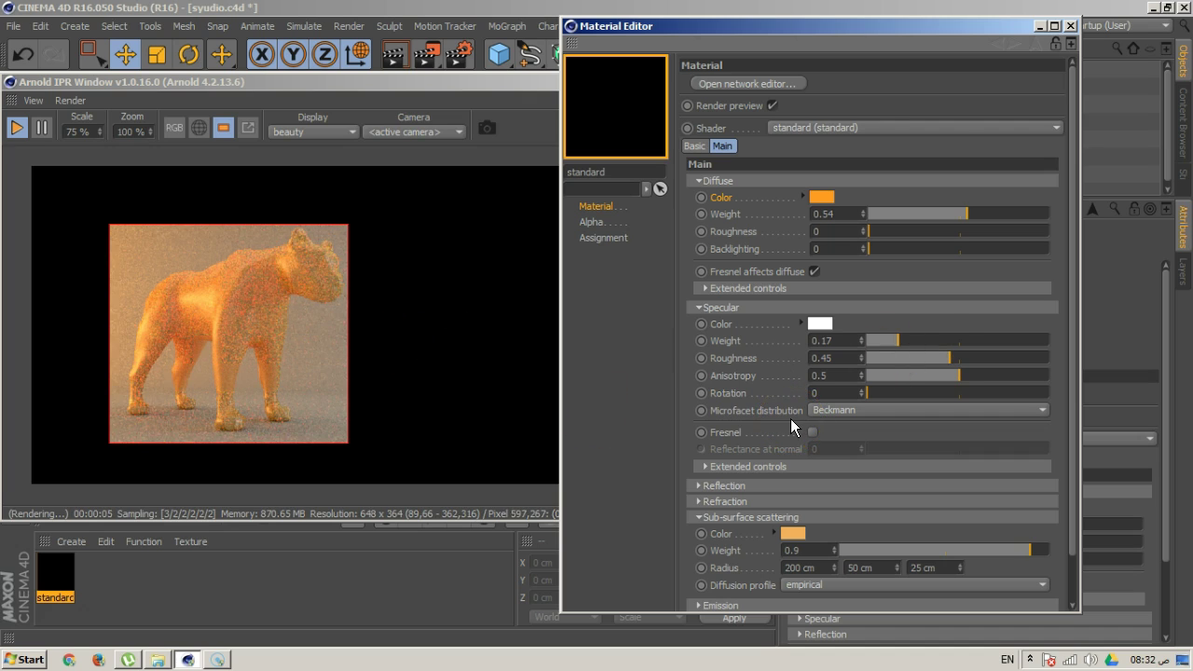
Enable specular Fresnel with reflectance at normal 0.31 and set the specular weight to 0.29
click(812, 432)
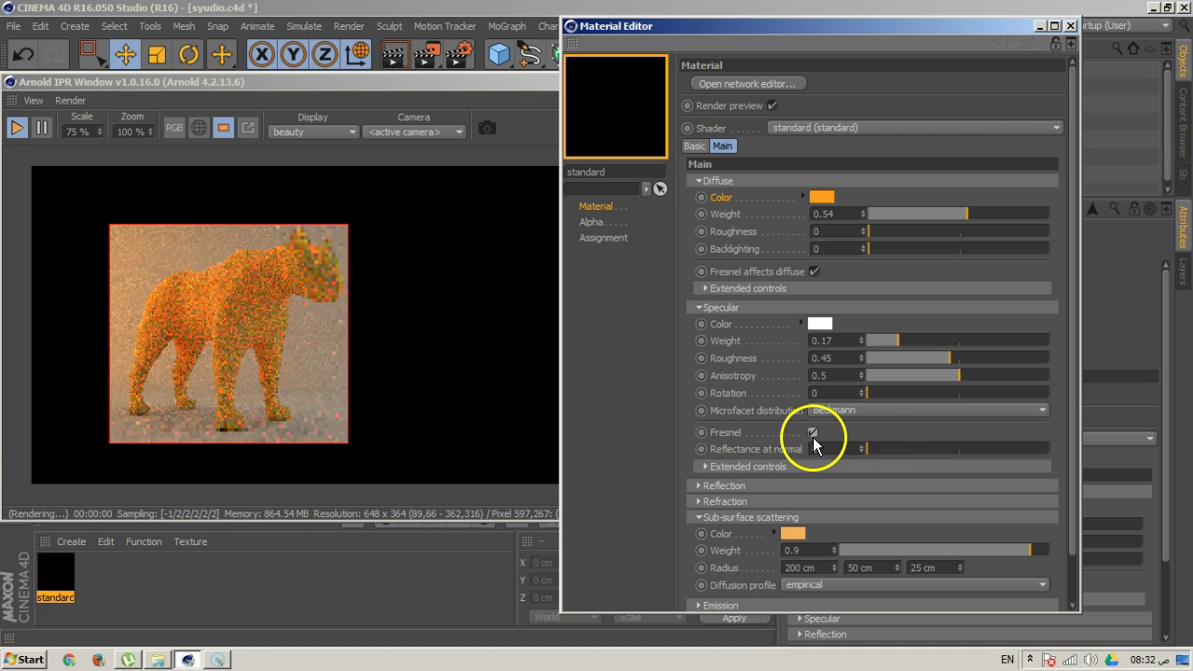
drag(874, 450, 922, 449)
click(922, 449)
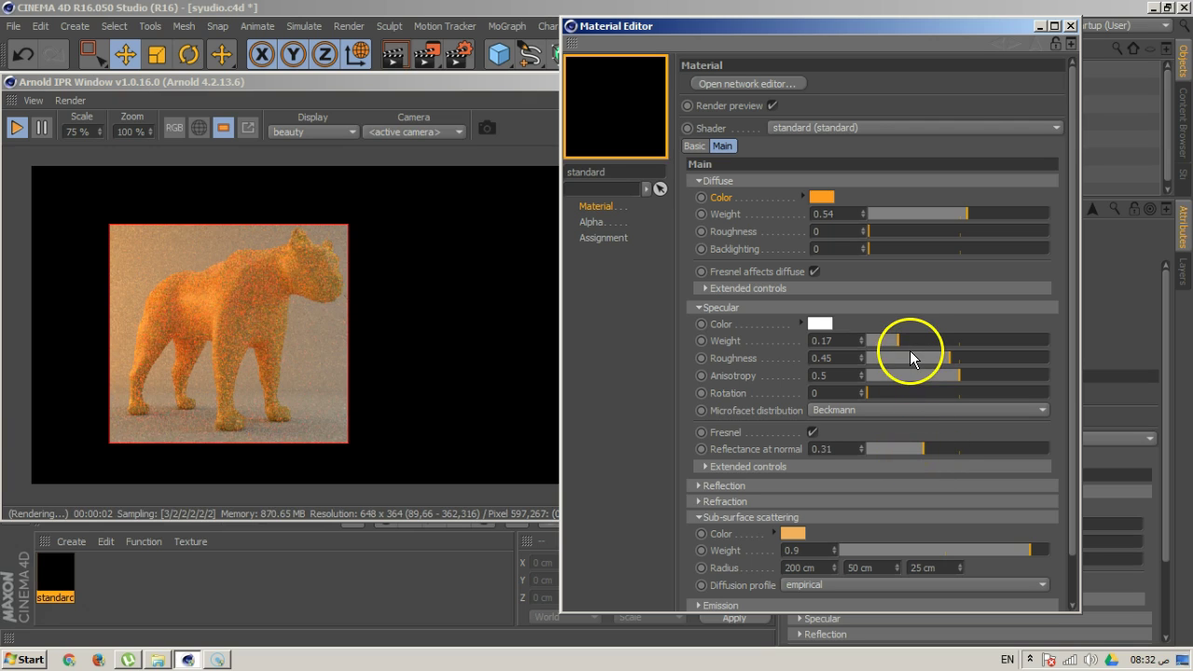
drag(902, 340, 1131, 346)
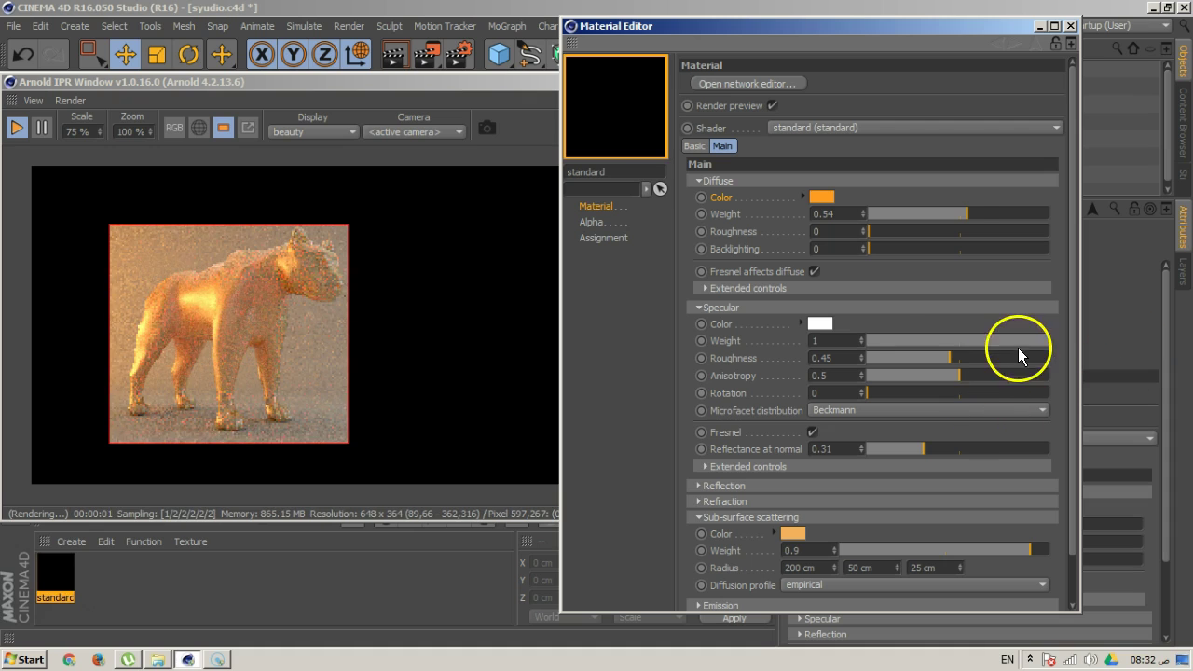
click(921, 340)
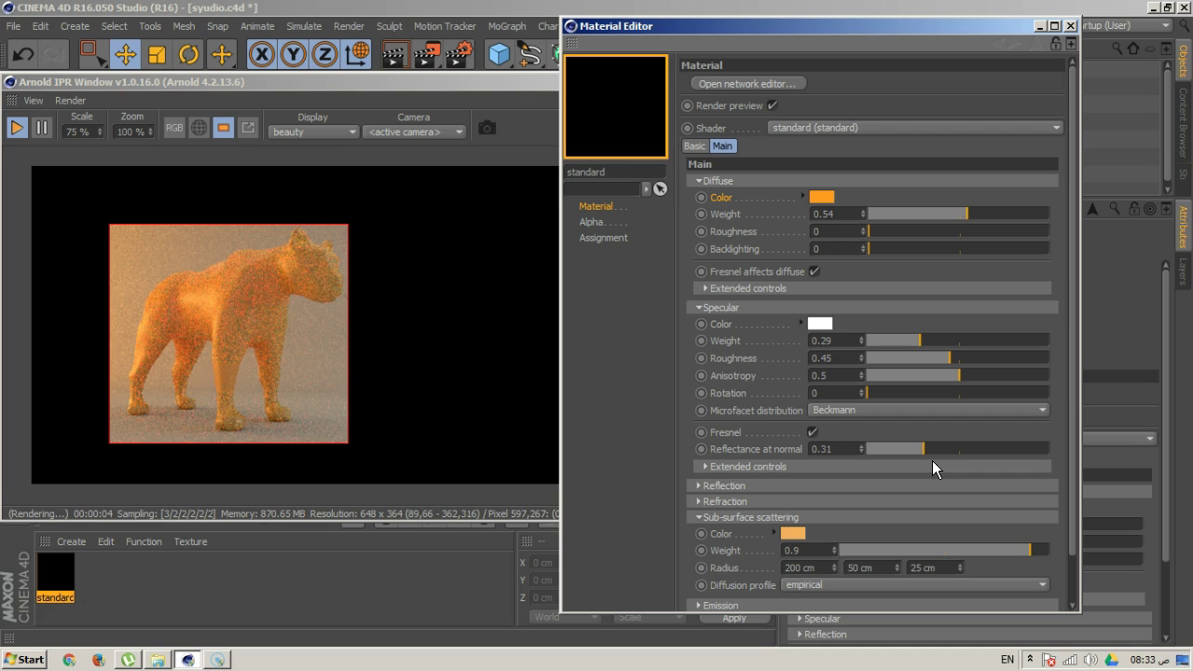
Open the refraction settings of the standard material
click(719, 502)
scroll(876, 529, down, 1)
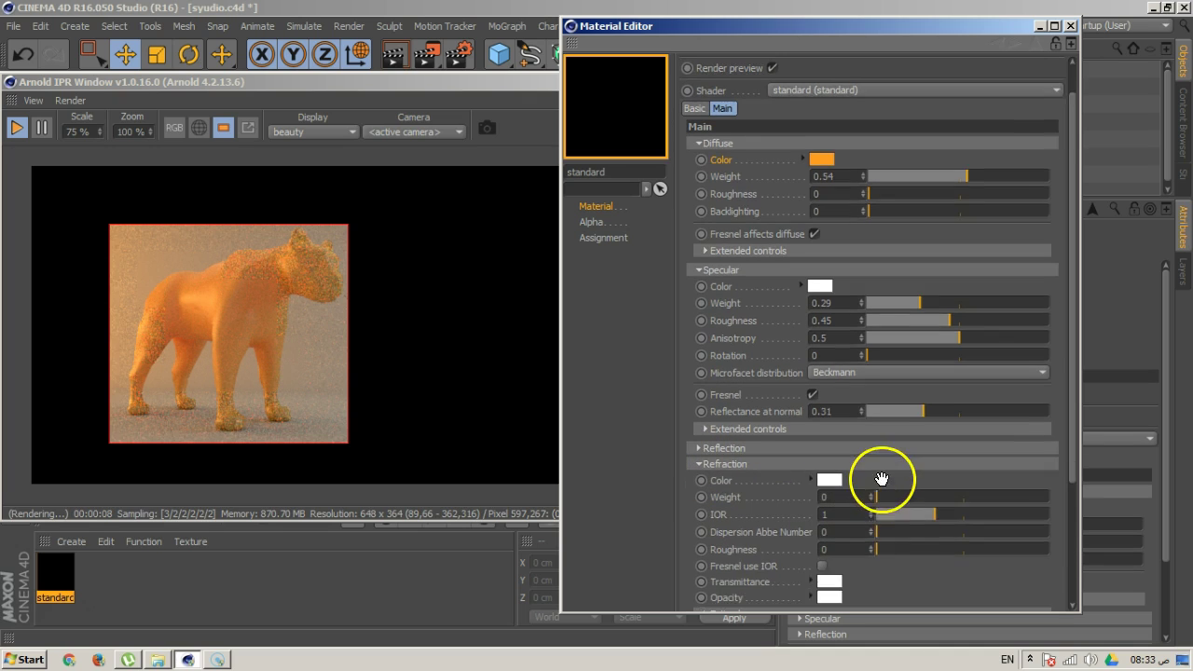